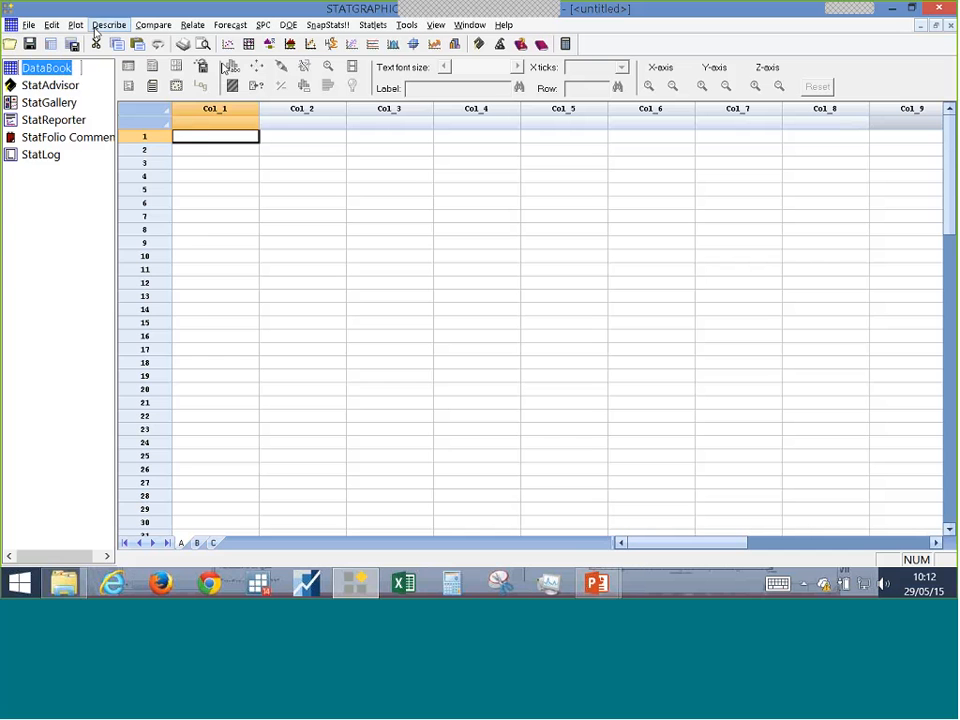
- Start opening a STATGRAPHICS data file and browse to the Data folder inside the desktop folder PRESENTACIÓN NOVEDADES DE STATGRAPHICS - XVII
{"action": "left_click", "coordinate": [28, 24]}
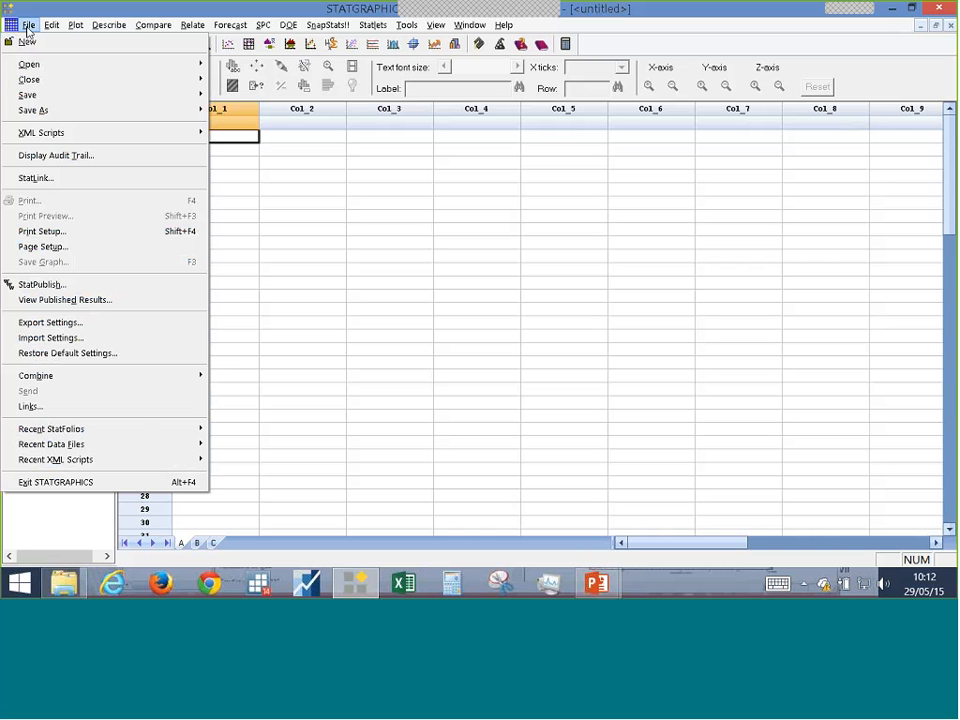
{"action": "mouse_move", "coordinate": [85, 73]}
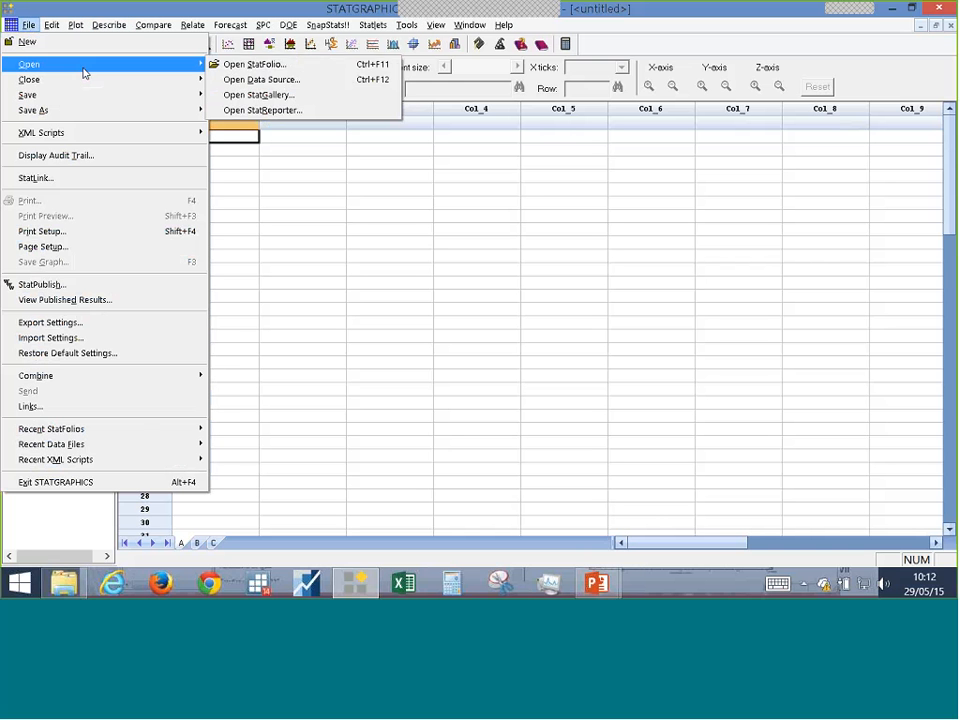
{"action": "left_click", "coordinate": [252, 79]}
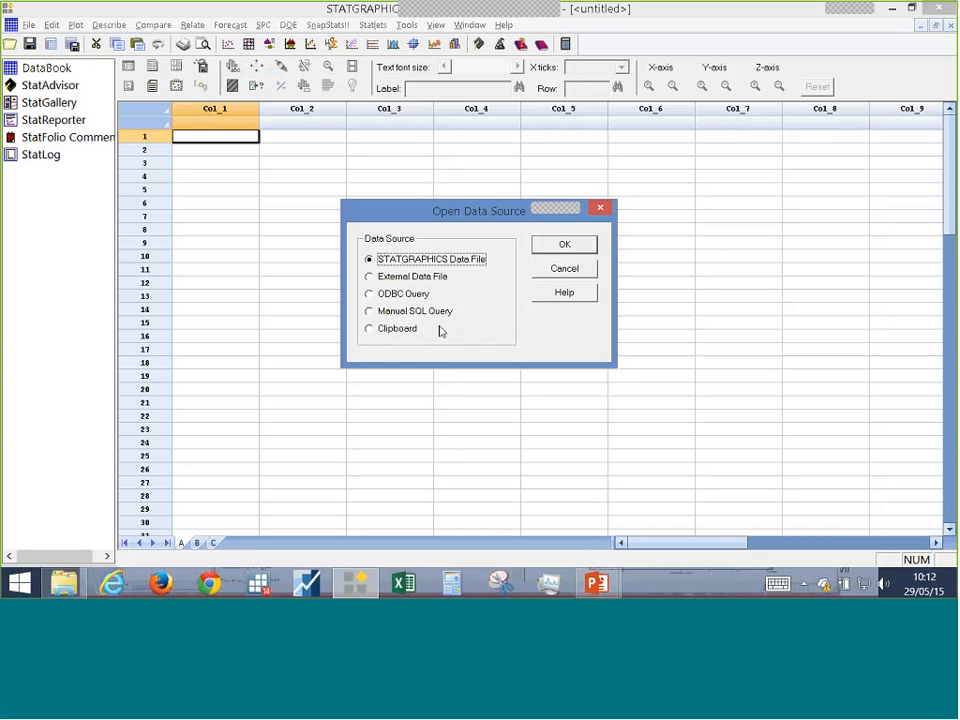
{"action": "left_click", "coordinate": [564, 246]}
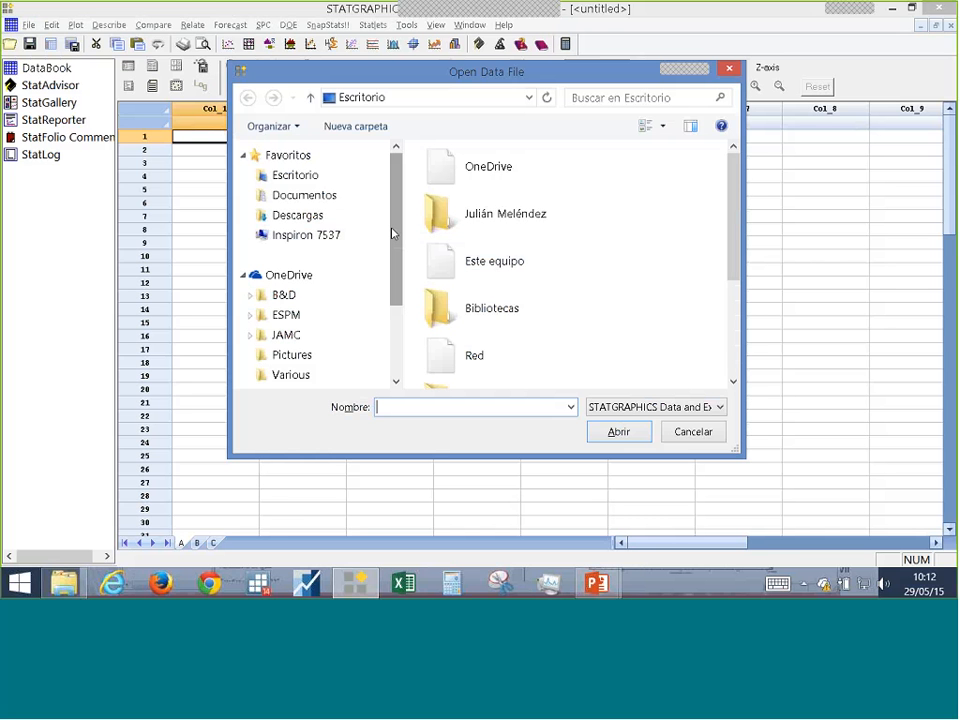
{"action": "left_click_drag", "start_coordinate": [392, 233], "coordinate": [405, 300]}
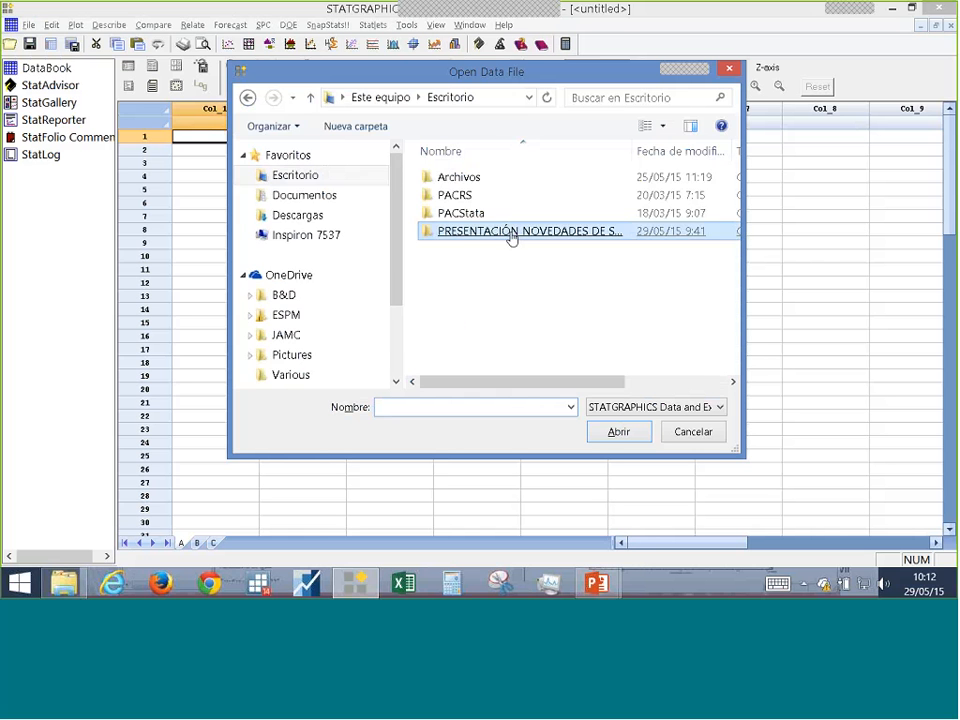
{"action": "double_click", "coordinate": [510, 238]}
{"action": "double_click", "coordinate": [442, 180]}
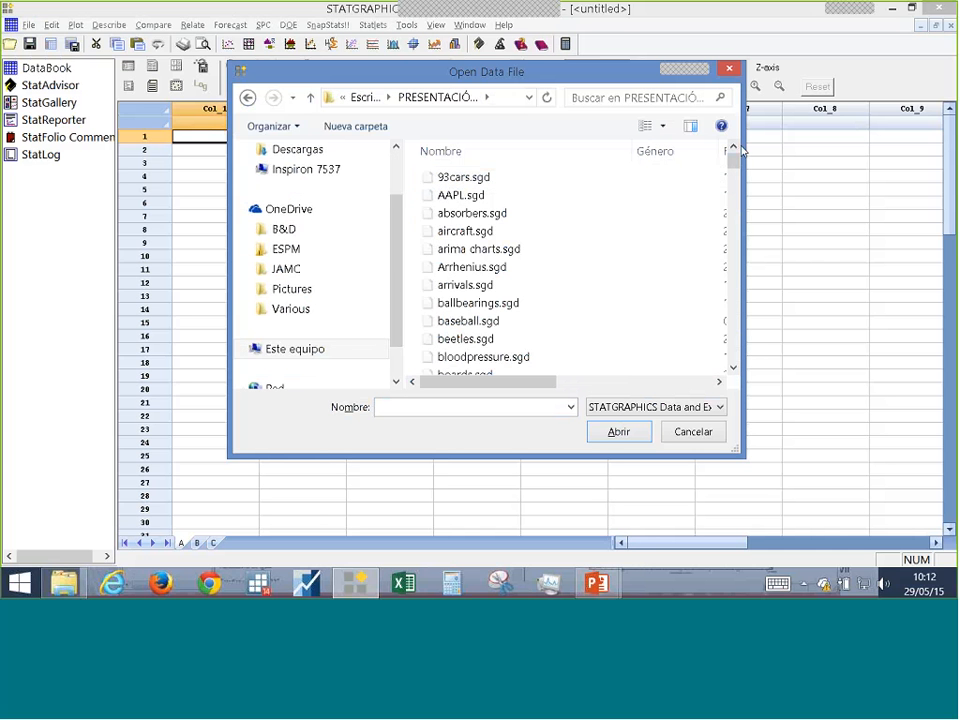
- Open Tasa de Crimenes USA.sgd from the file list sorted by modification date and maximize its data window
{"action": "mouse_move", "coordinate": [735, 154]}
{"action": "left_mouse_down"}
{"action": "mouse_move", "coordinate": [733, 174]}
{"action": "mouse_move", "coordinate": [731, 146]}
{"action": "left_mouse_up"}
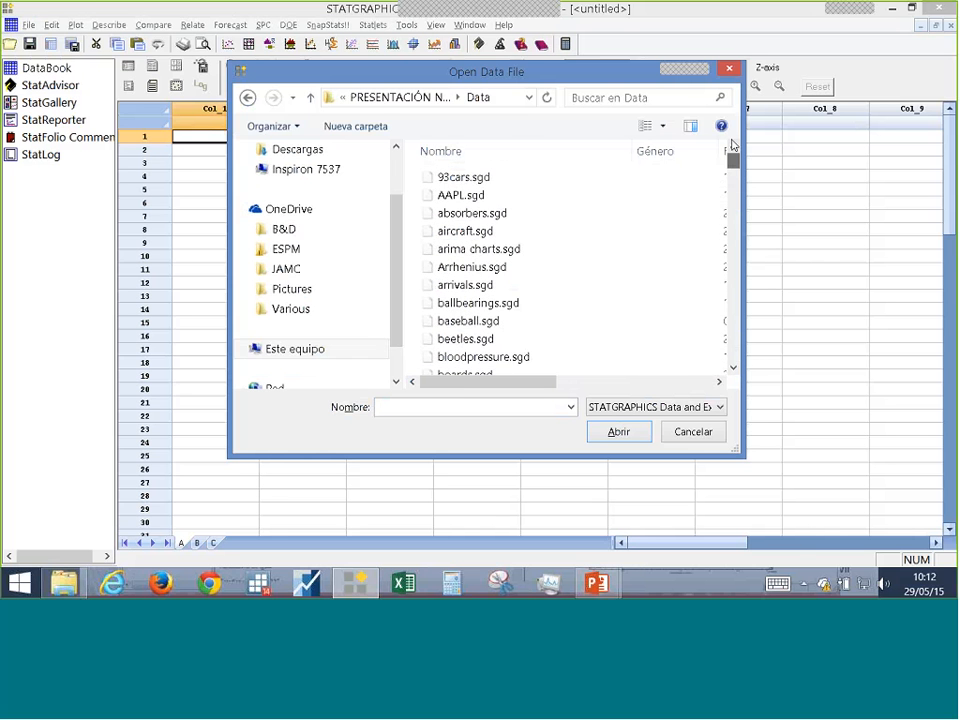
{"action": "left_click_drag", "start_coordinate": [520, 381], "coordinate": [598, 381]}
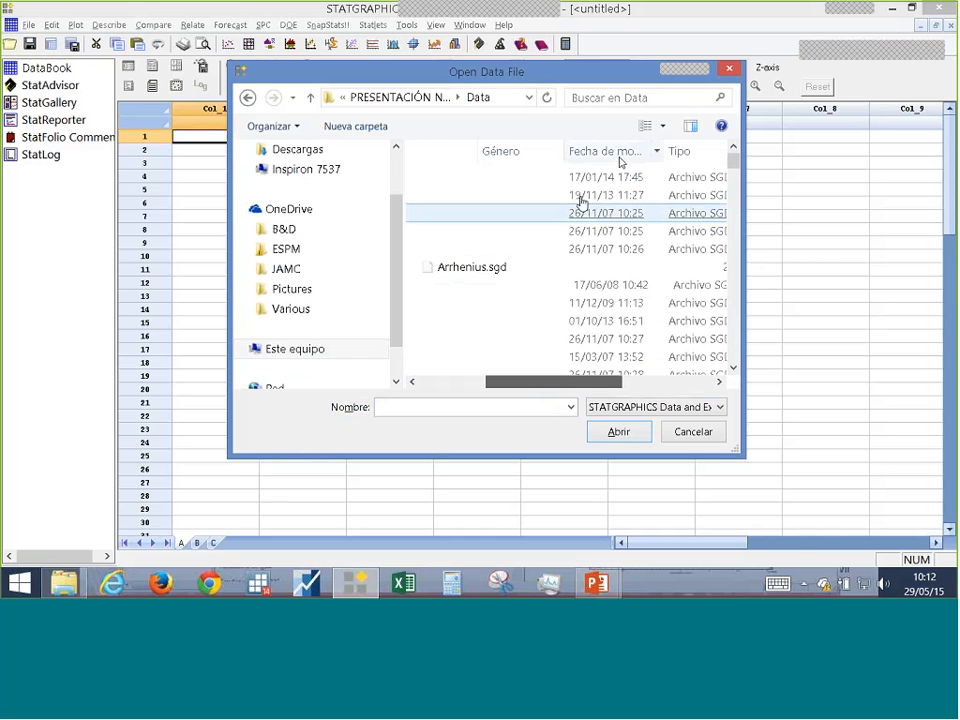
{"action": "left_click", "coordinate": [621, 156]}
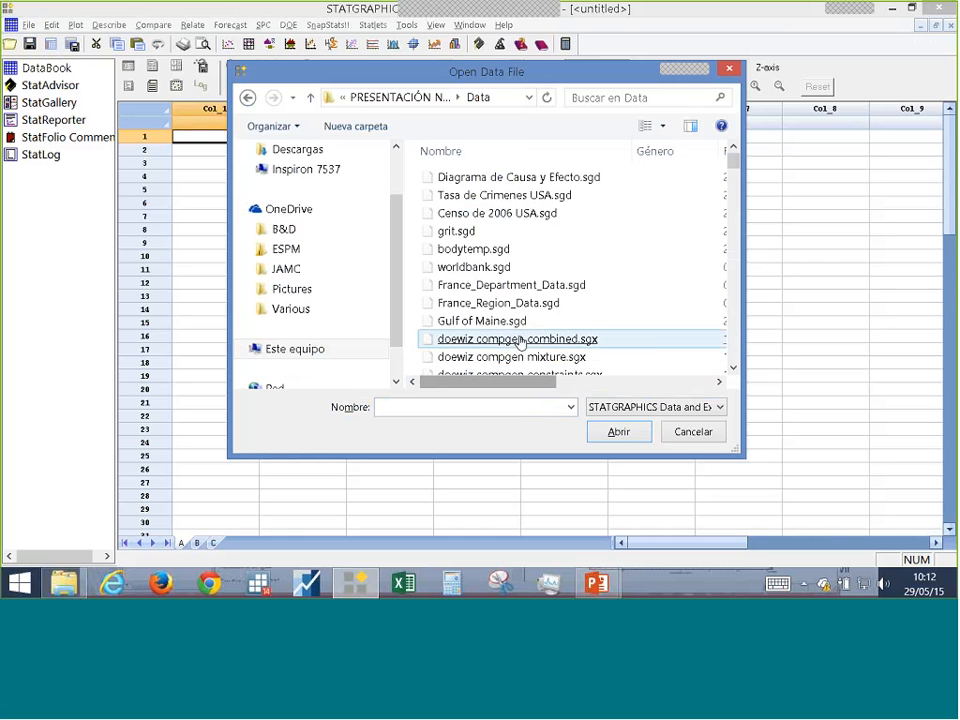
{"action": "double_click", "coordinate": [505, 195]}
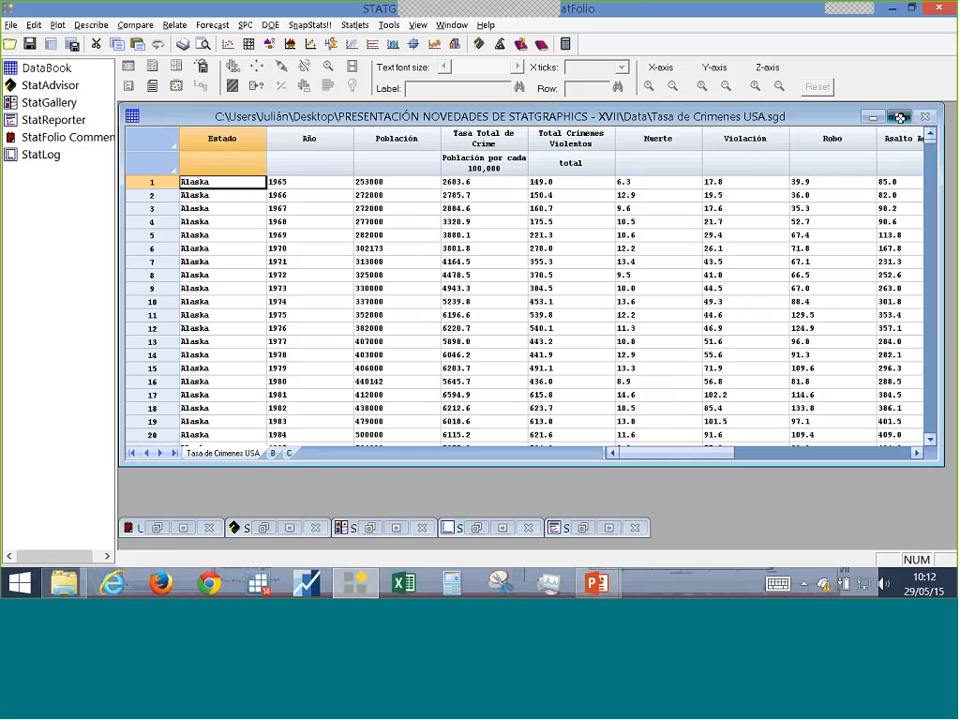
{"action": "left_click", "coordinate": [899, 117]}
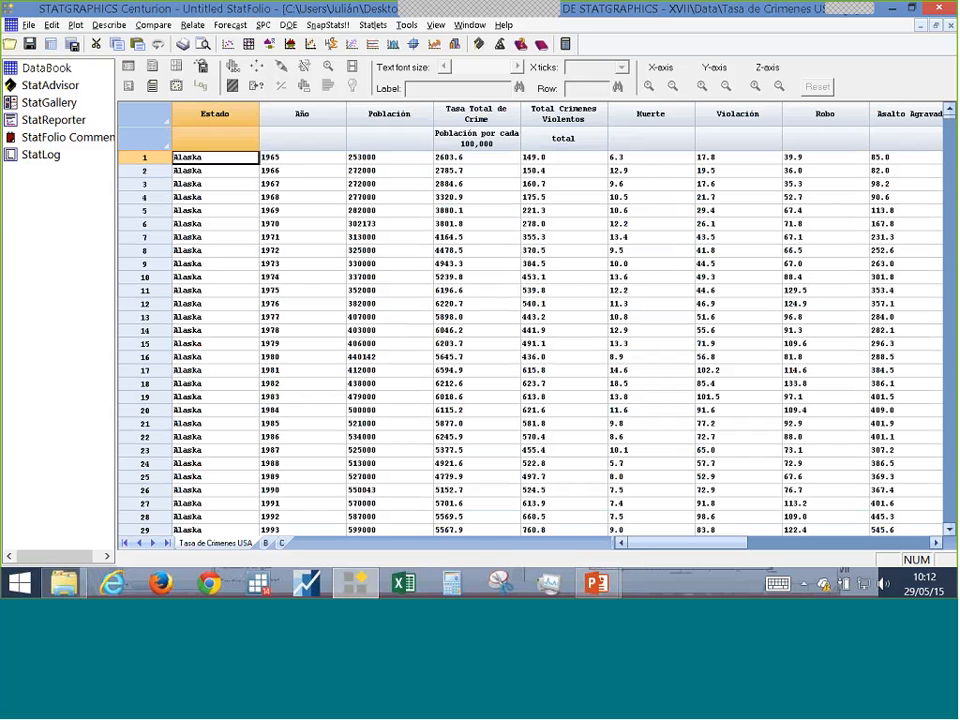
- Look through the crime data columns up to Robo de Vehículos and return to the first column
{"action": "key", "text": "alt+Tab"}
{"action": "key", "text": "alt+Tab"}
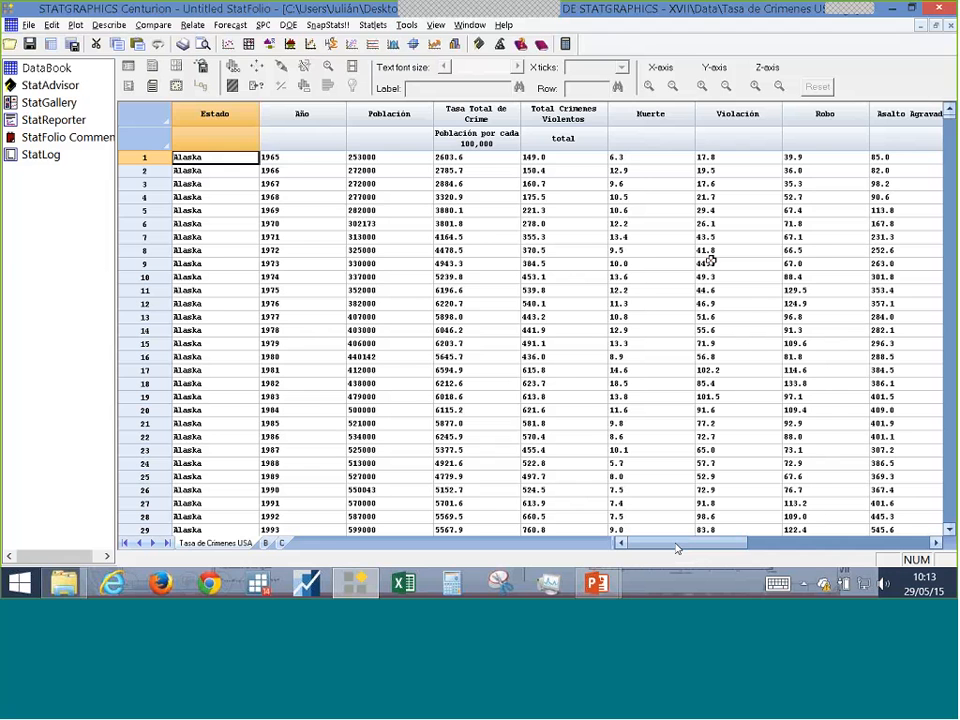
{"action": "left_click_drag", "start_coordinate": [677, 548], "coordinate": [790, 515]}
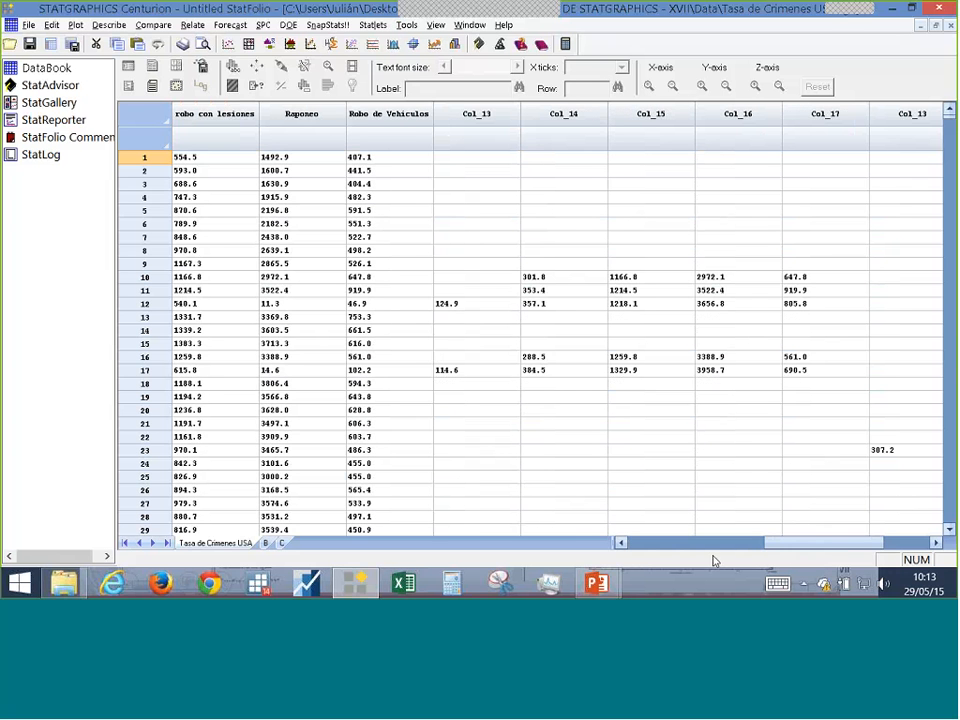
{"action": "left_click_drag", "start_coordinate": [714, 560], "coordinate": [656, 560]}
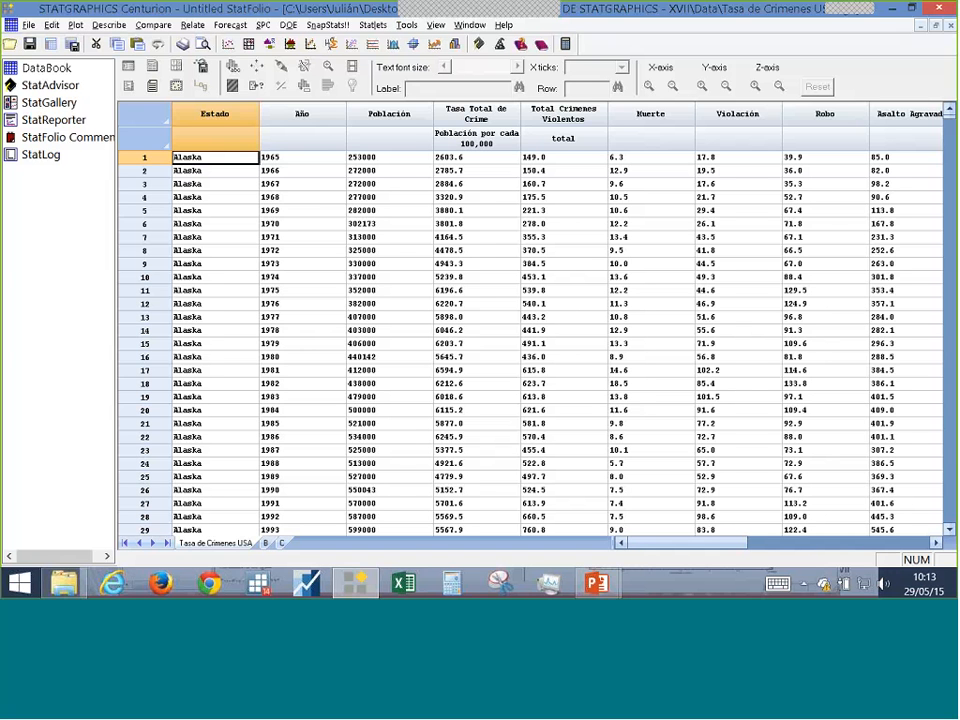
- Set up a One-Variable Analysis of numeric data with Robo as the data variable
{"action": "left_click", "coordinate": [106, 26]}
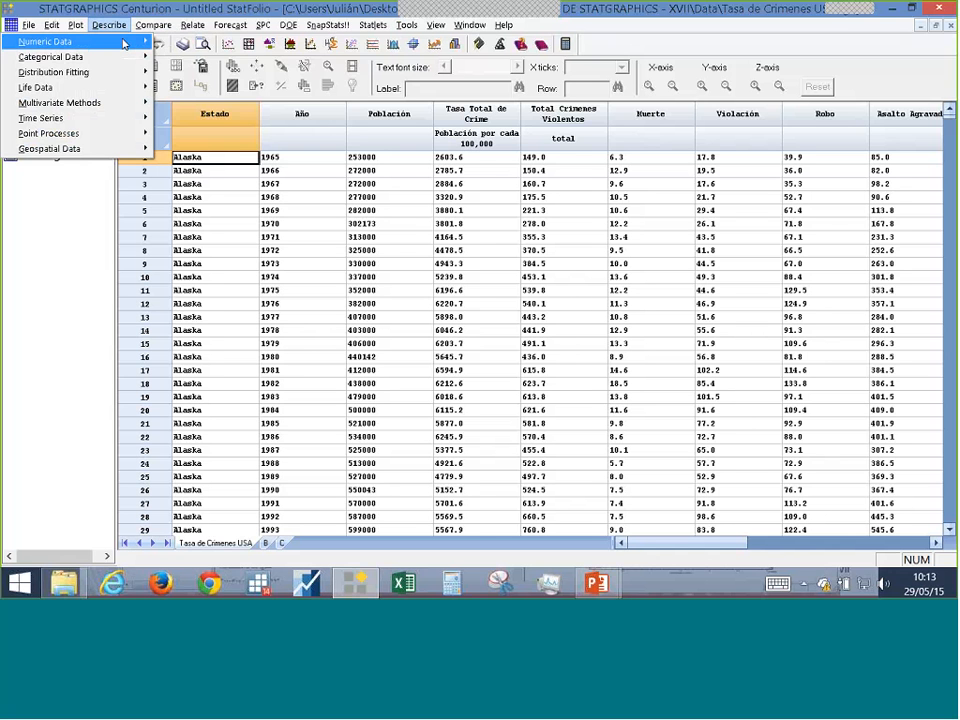
{"action": "mouse_move", "coordinate": [124, 44]}
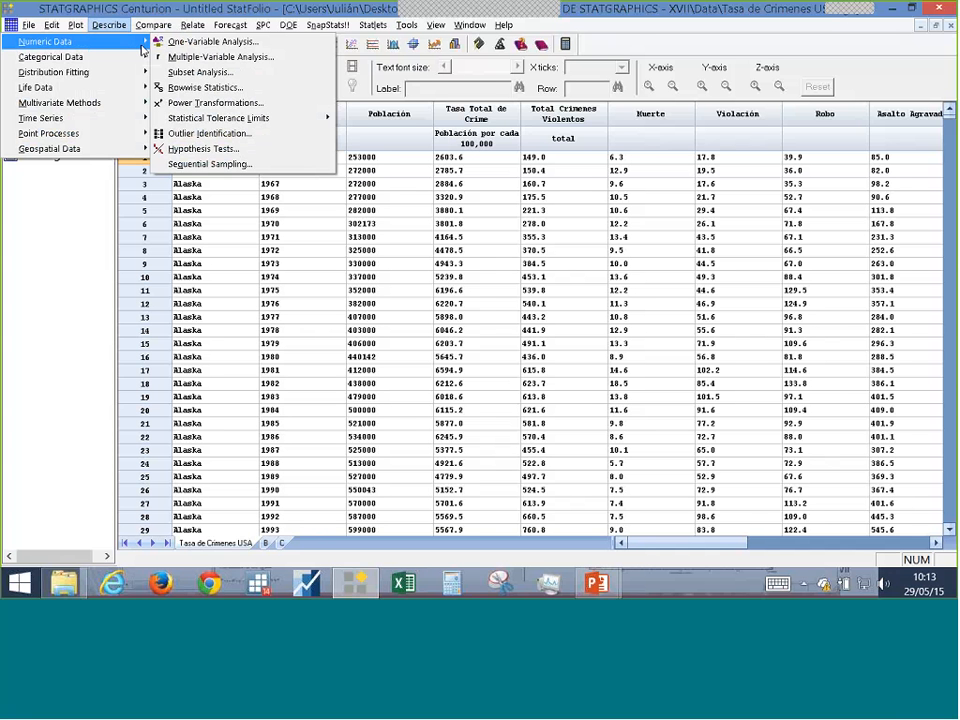
{"action": "left_click", "coordinate": [254, 46]}
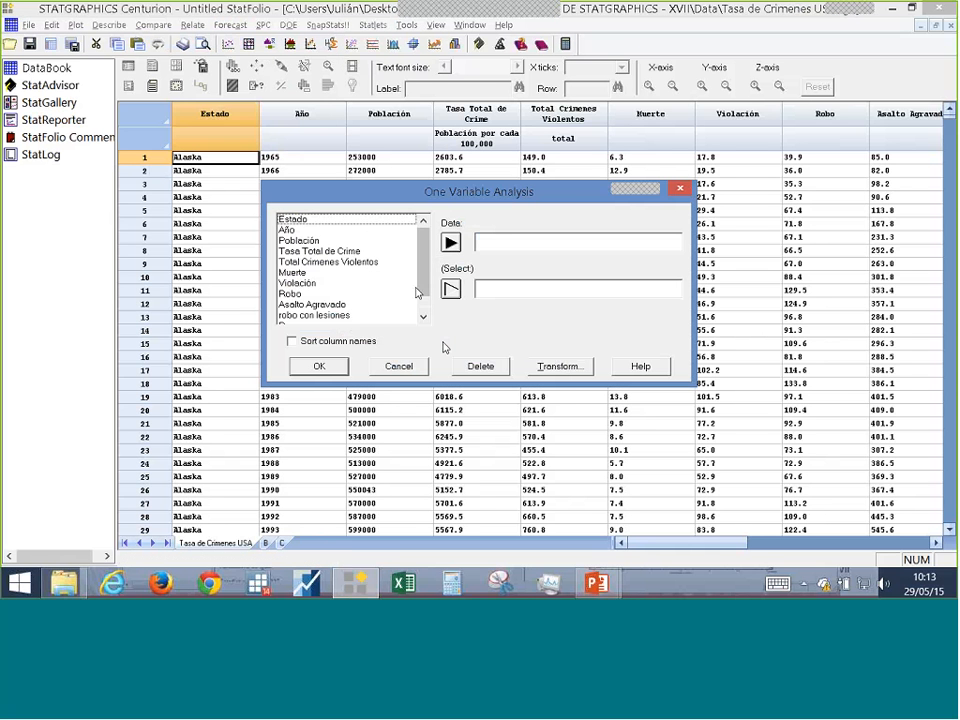
{"action": "left_click_drag", "start_coordinate": [424, 275], "coordinate": [424, 292]}
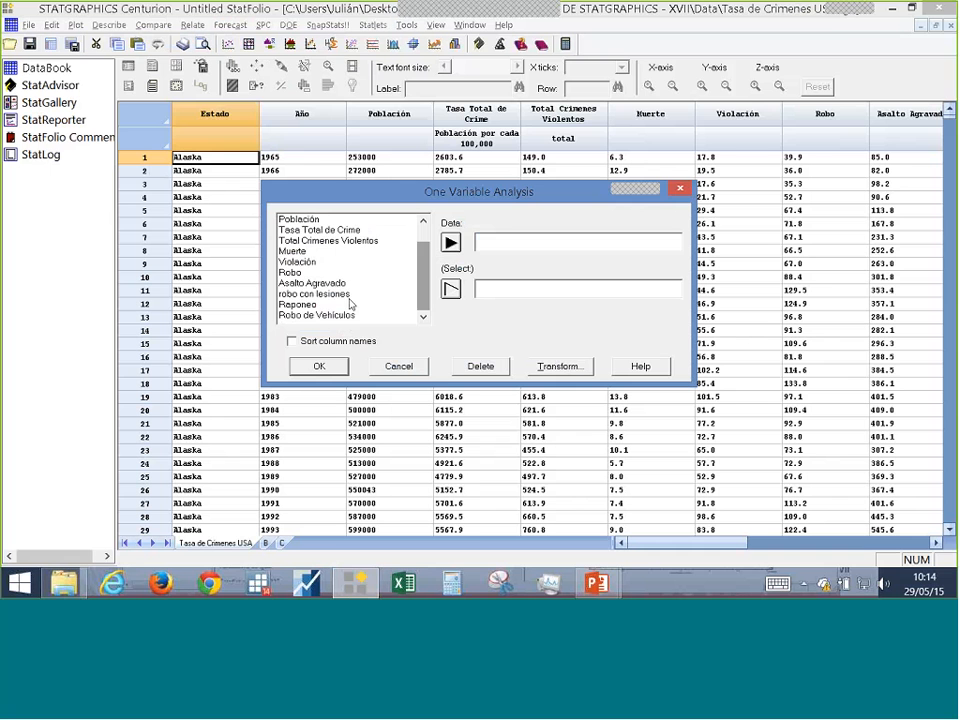
{"action": "left_click", "coordinate": [291, 273]}
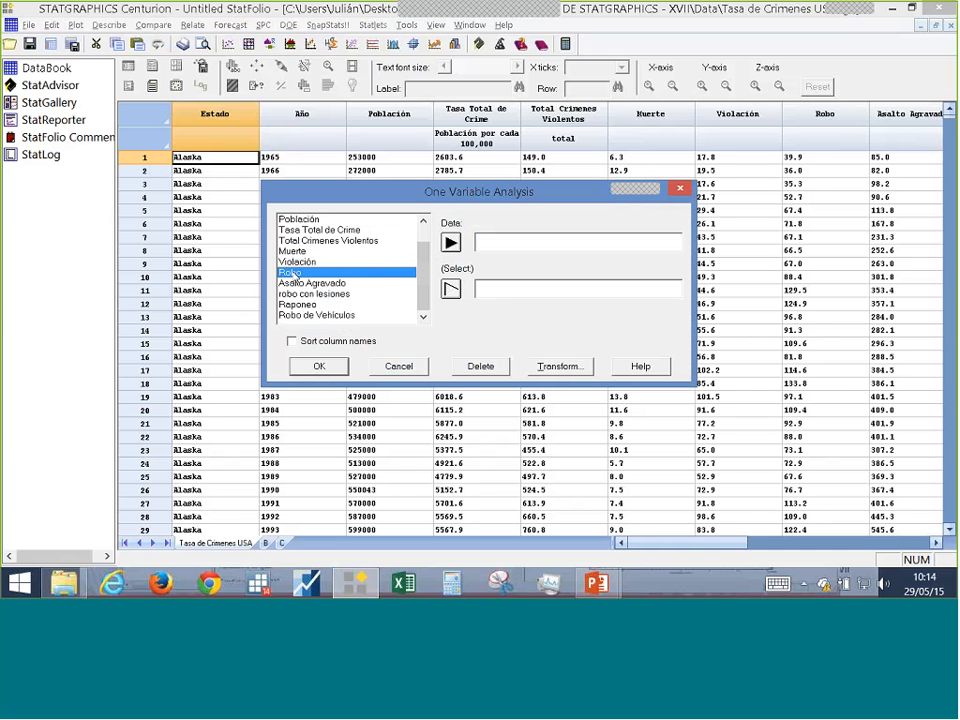
{"action": "left_click", "coordinate": [451, 244]}
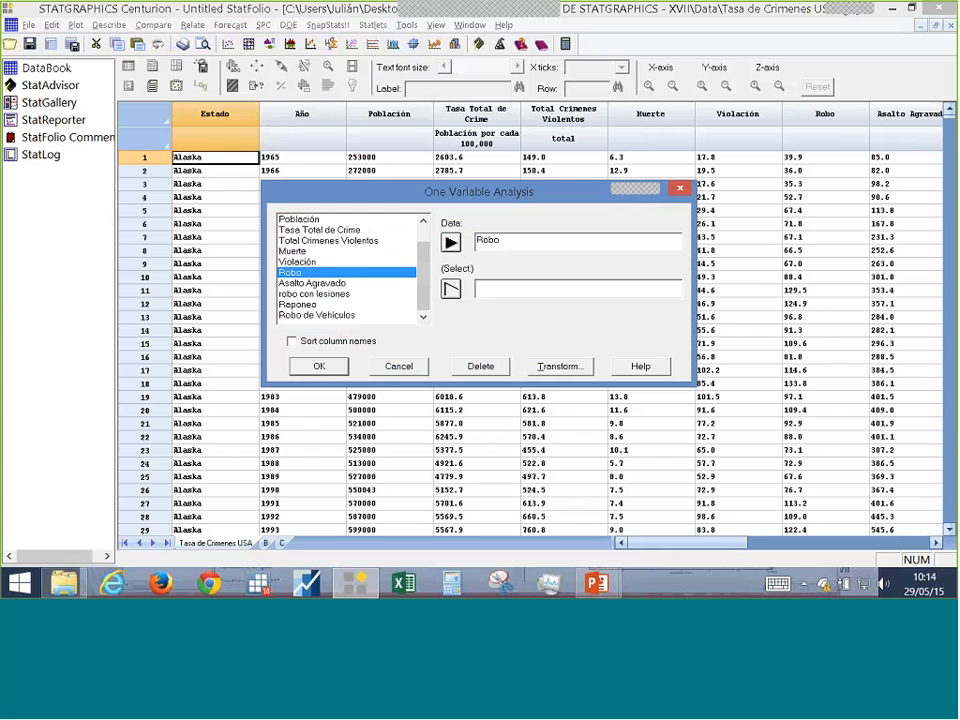
{"action": "left_click", "coordinate": [318, 367]}
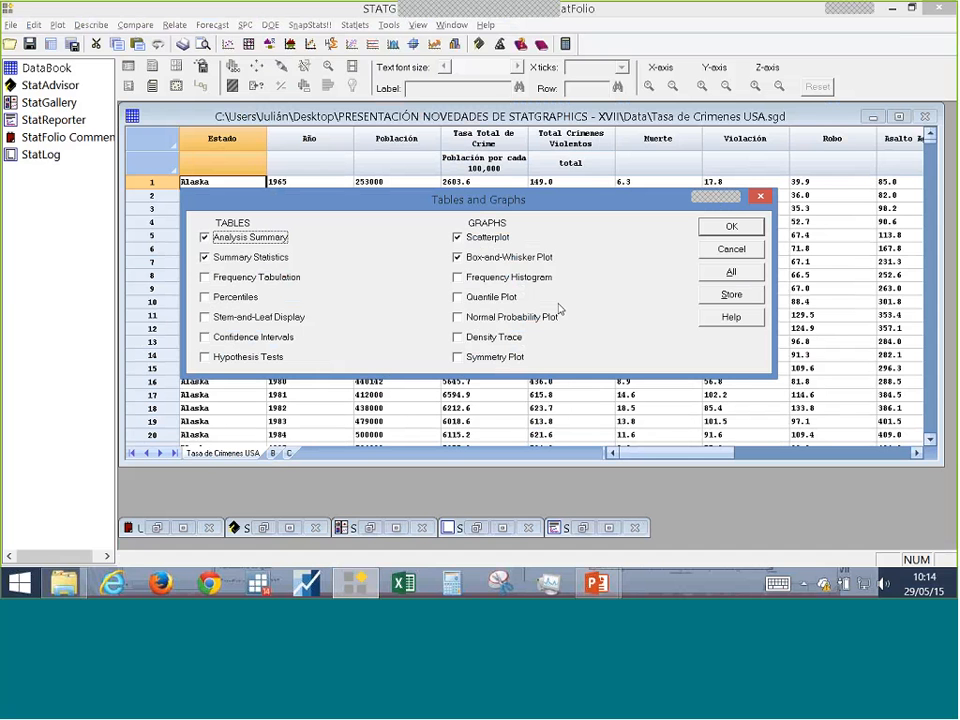
- Generate all available tables and graphs for the Robo analysis and maximize its results window
{"action": "left_click", "coordinate": [731, 273]}
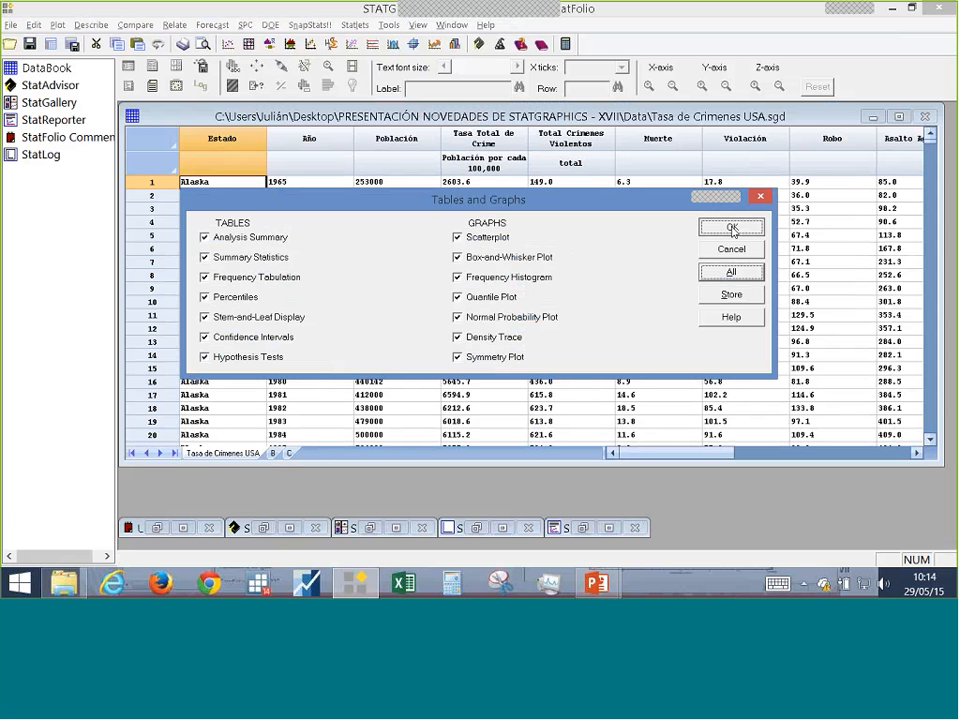
{"action": "left_click", "coordinate": [732, 229]}
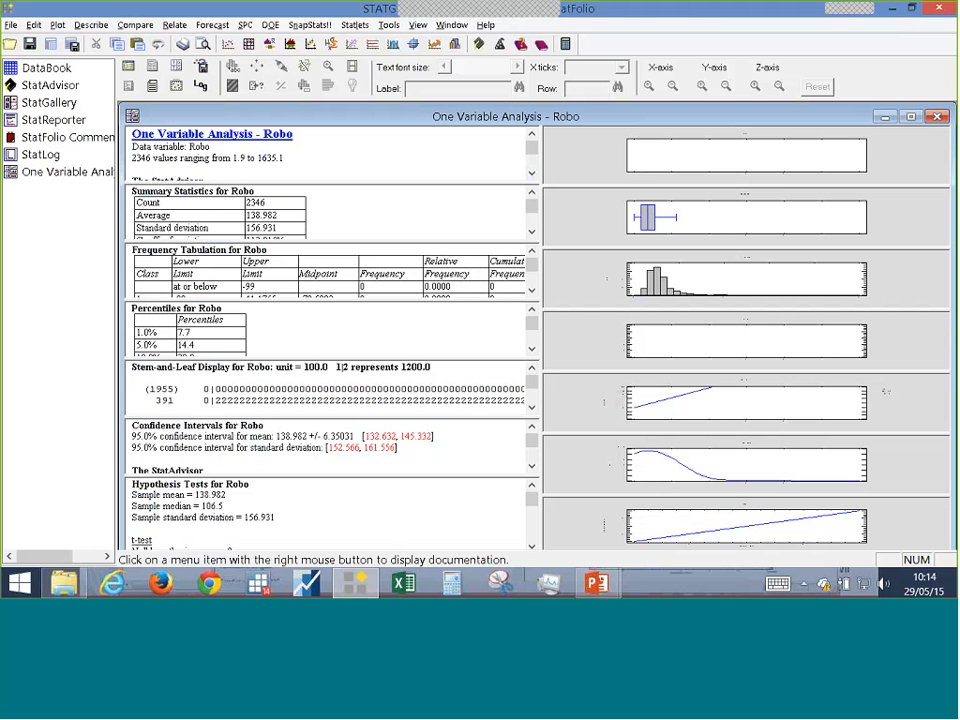
{"action": "left_click", "coordinate": [912, 117]}
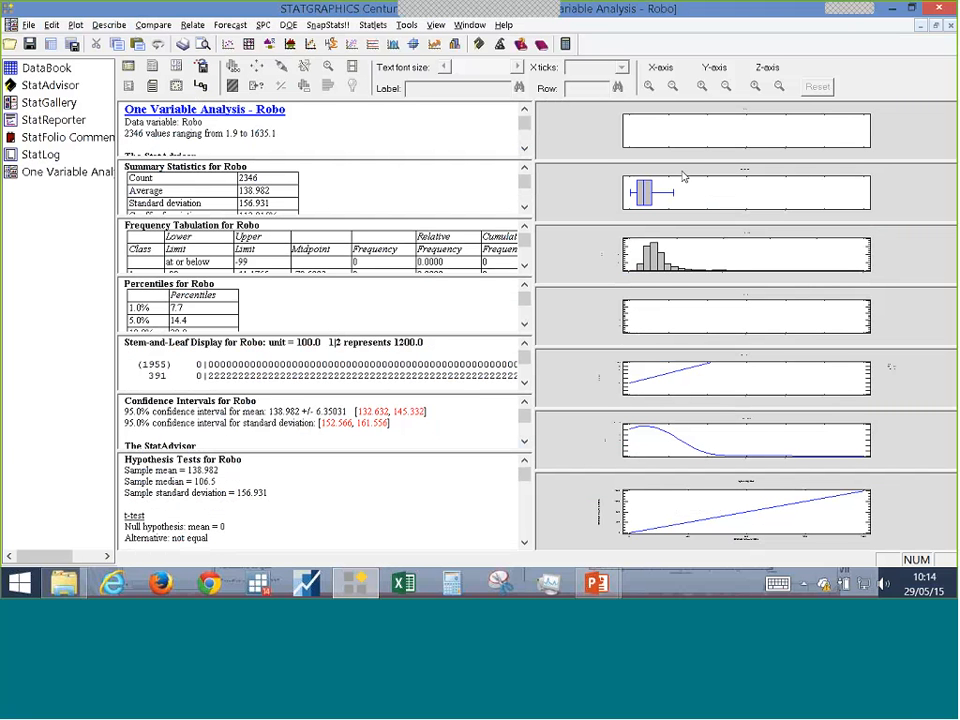
- Examine the Summary Statistics for Robo in full view and return to the overview of all results
{"action": "double_click", "coordinate": [429, 185]}
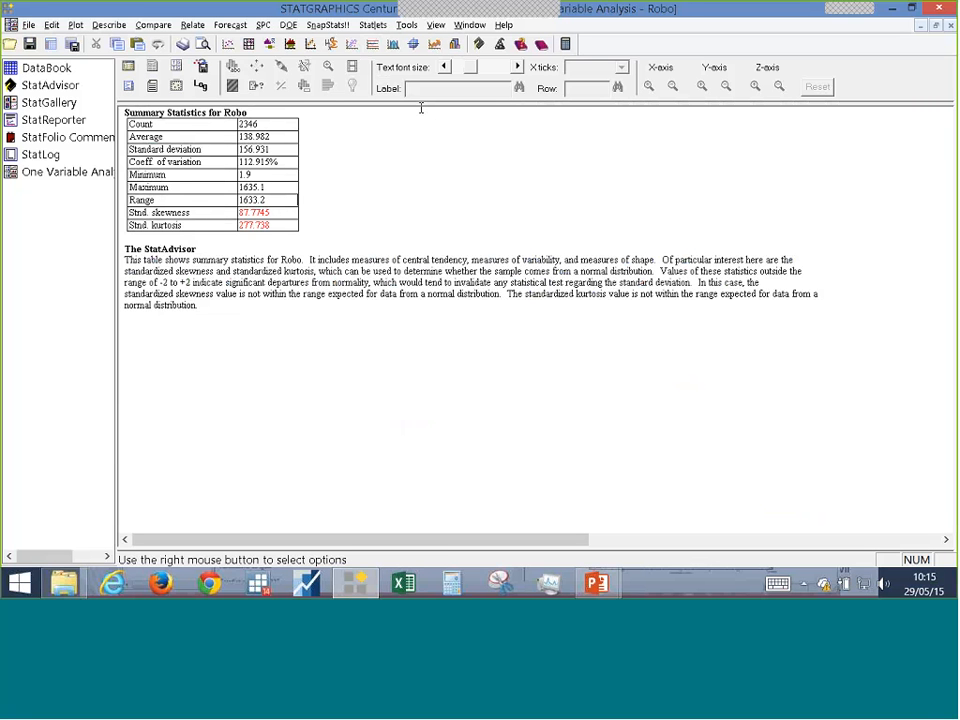
{"action": "double_click", "coordinate": [487, 191]}
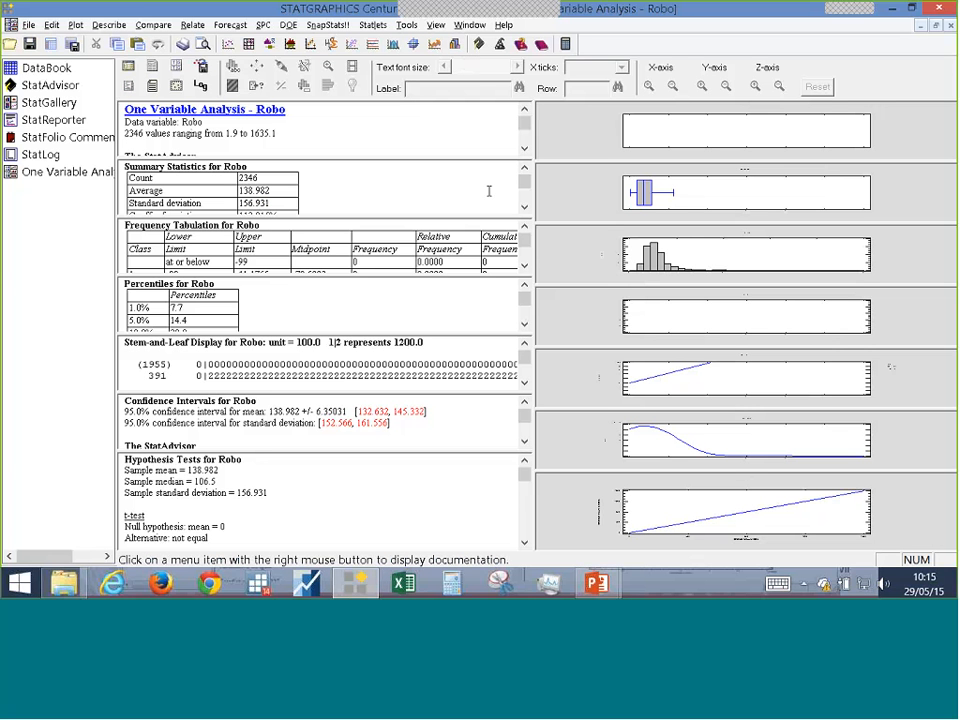
- Enlarge the Robo frequency histogram to full view and adjust its text to a slightly smaller font size
{"action": "double_click", "coordinate": [723, 232]}
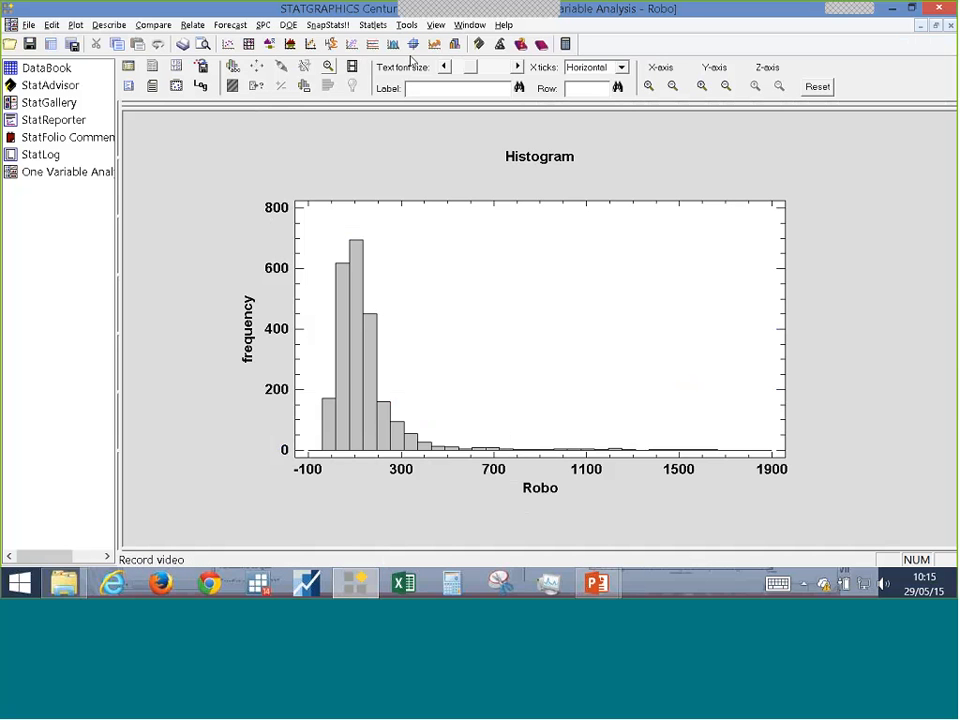
{"action": "left_click", "coordinate": [517, 69]}
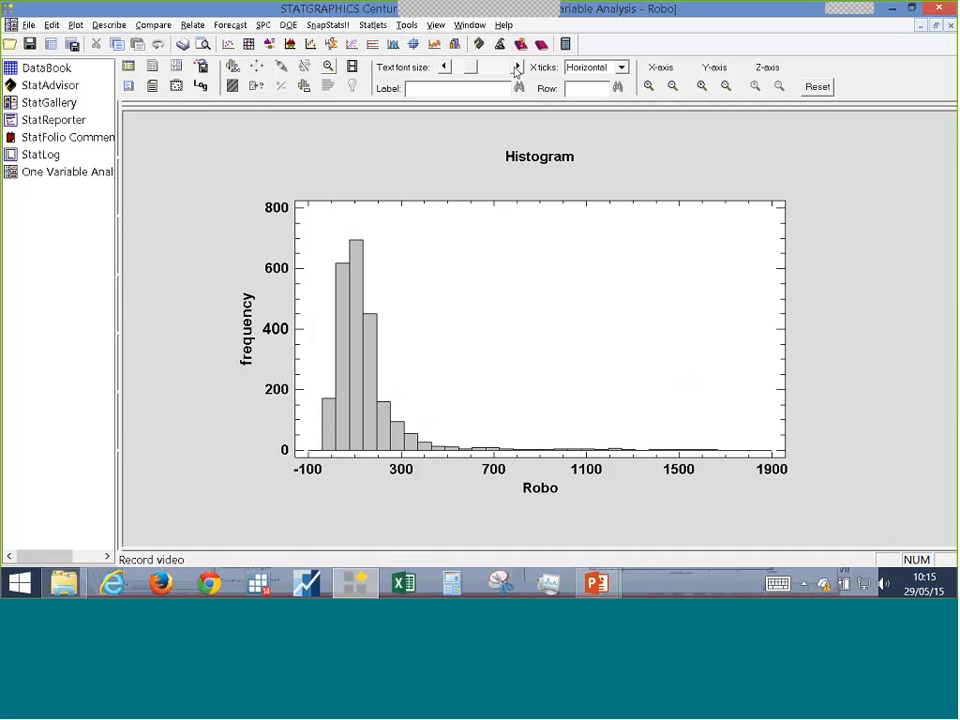
{"action": "left_click", "coordinate": [517, 69]}
{"action": "left_click", "coordinate": [444, 68]}
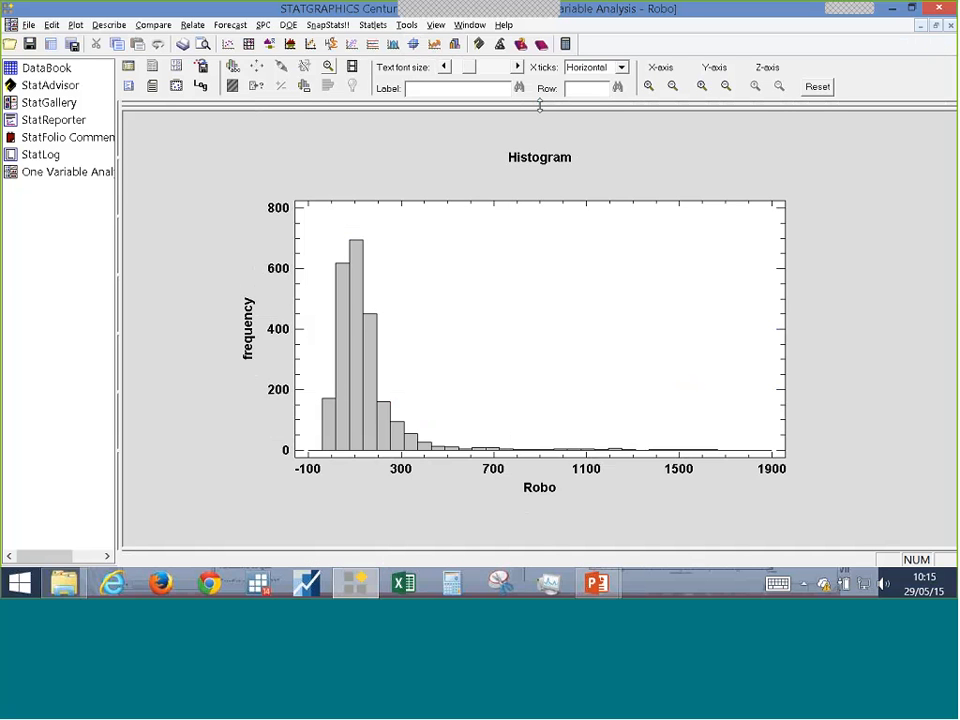
- Try vertical X-axis tick labels on the histogram and set them back to horizontal
{"action": "left_click", "coordinate": [620, 67]}
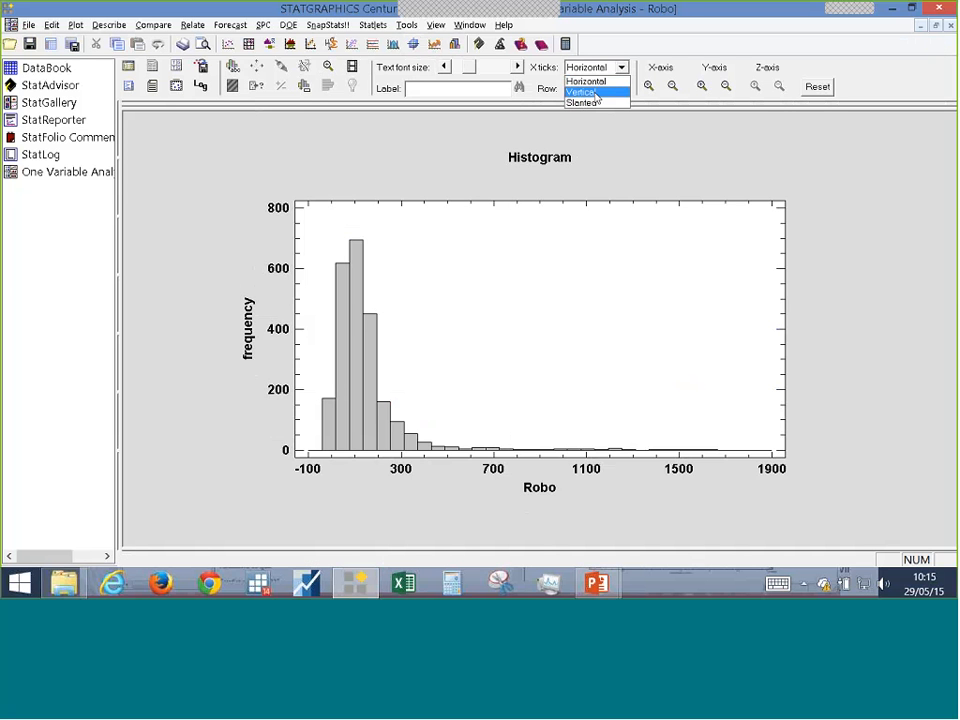
{"action": "left_click", "coordinate": [595, 93]}
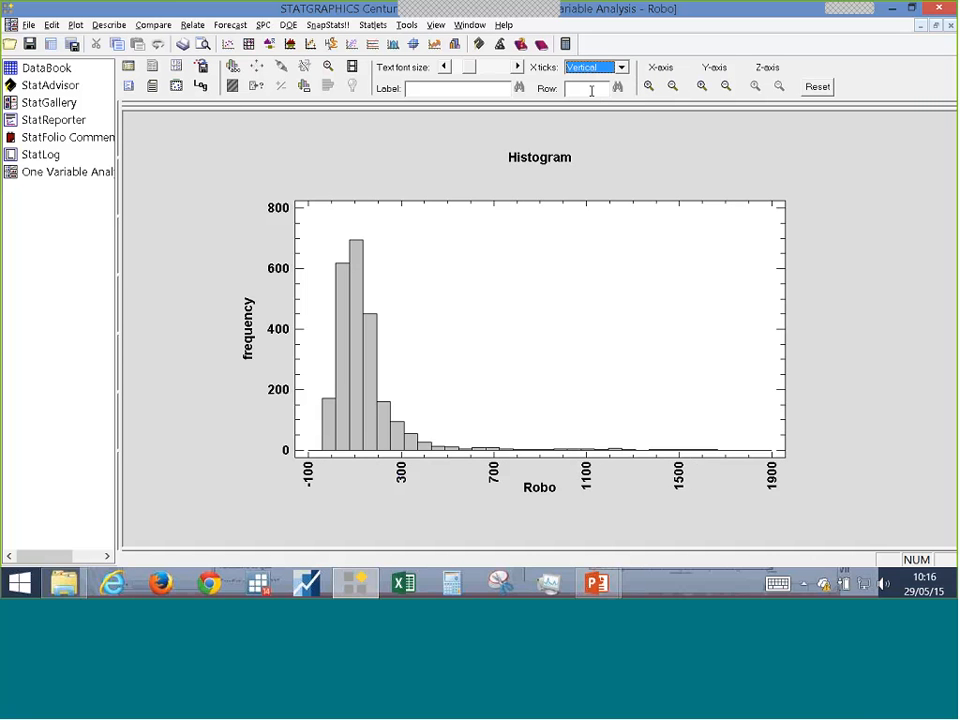
{"action": "left_click", "coordinate": [596, 67]}
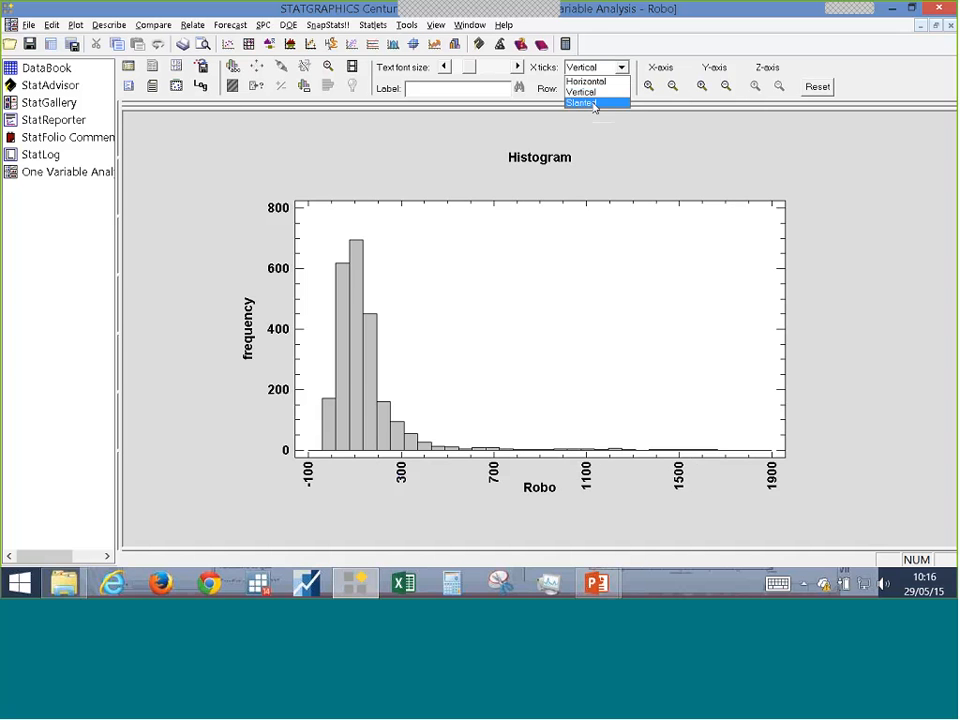
{"action": "left_click", "coordinate": [596, 81]}
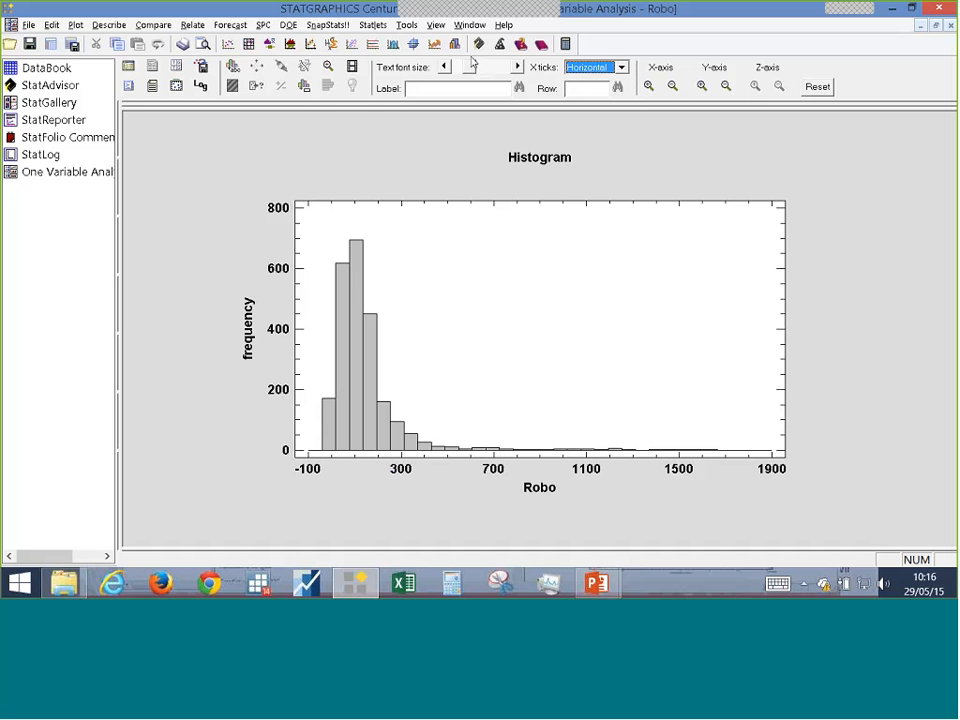
- Zoom in on the X-axis of the Robo histogram by several increments
{"action": "left_click", "coordinate": [469, 67]}
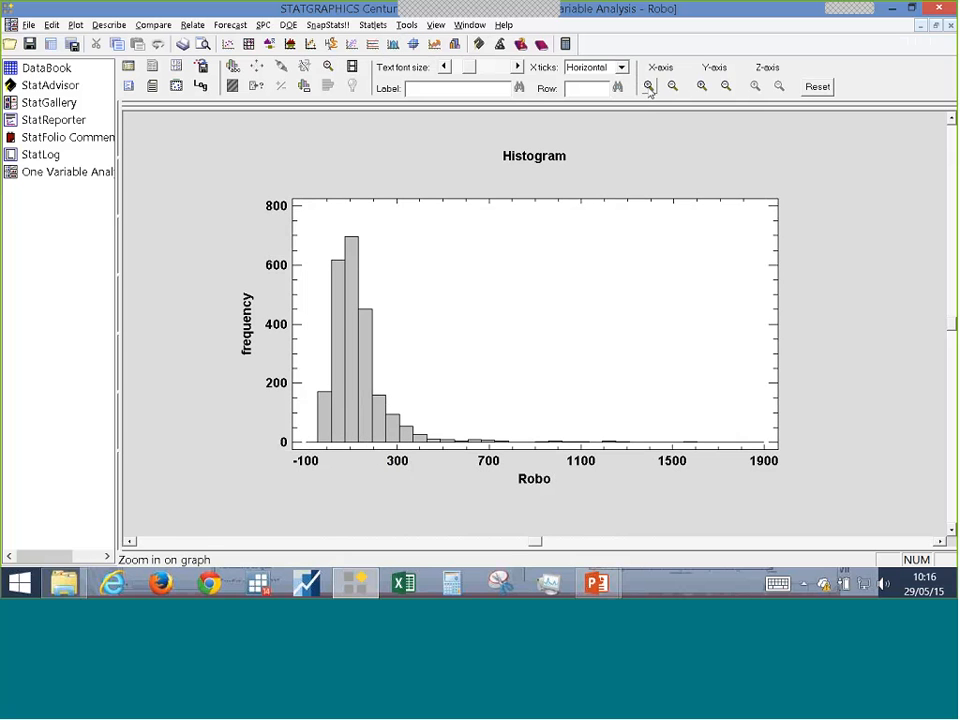
{"action": "left_click", "coordinate": [649, 87]}
{"action": "left_click", "coordinate": [650, 89]}
{"action": "left_click", "coordinate": [650, 89]}
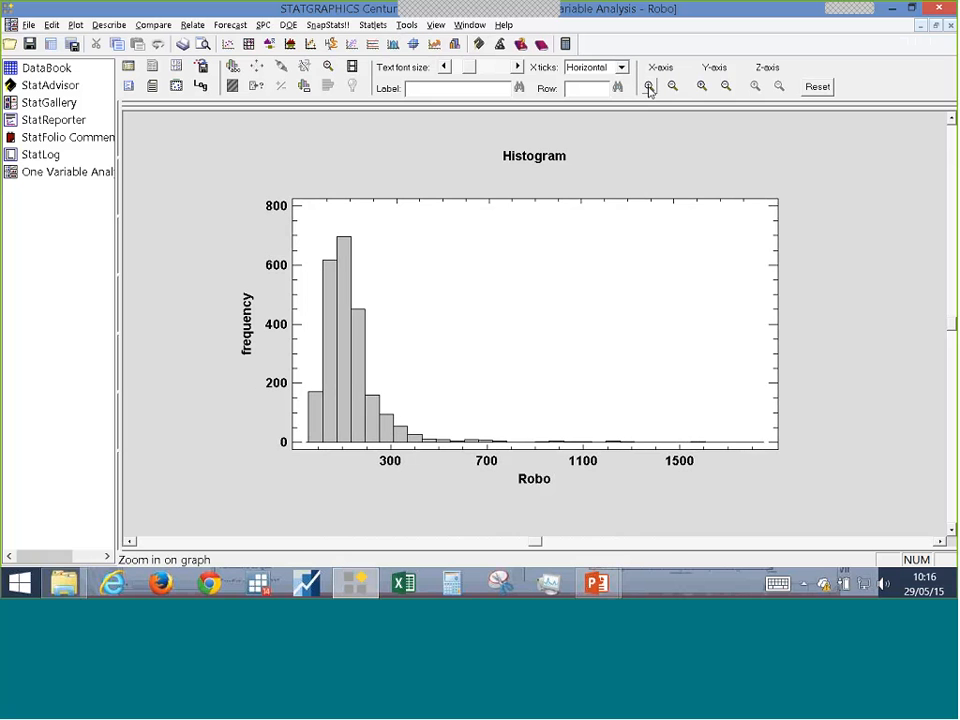
- Try a slightly closer X-axis zoom on the Robo histogram and zoom the axis back out by several increments
{"action": "left_click", "coordinate": [650, 89]}
{"action": "left_click", "coordinate": [650, 89]}
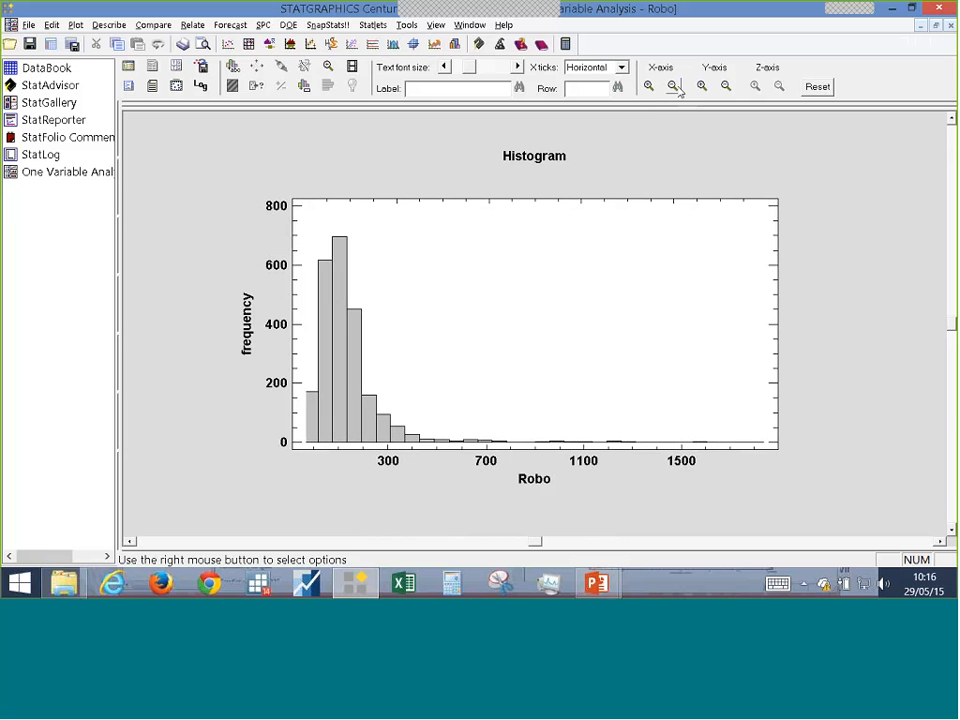
{"action": "left_click", "coordinate": [674, 88]}
{"action": "left_click", "coordinate": [674, 88]}
{"action": "left_click", "coordinate": [674, 88]}
{"action": "left_click", "coordinate": [674, 88]}
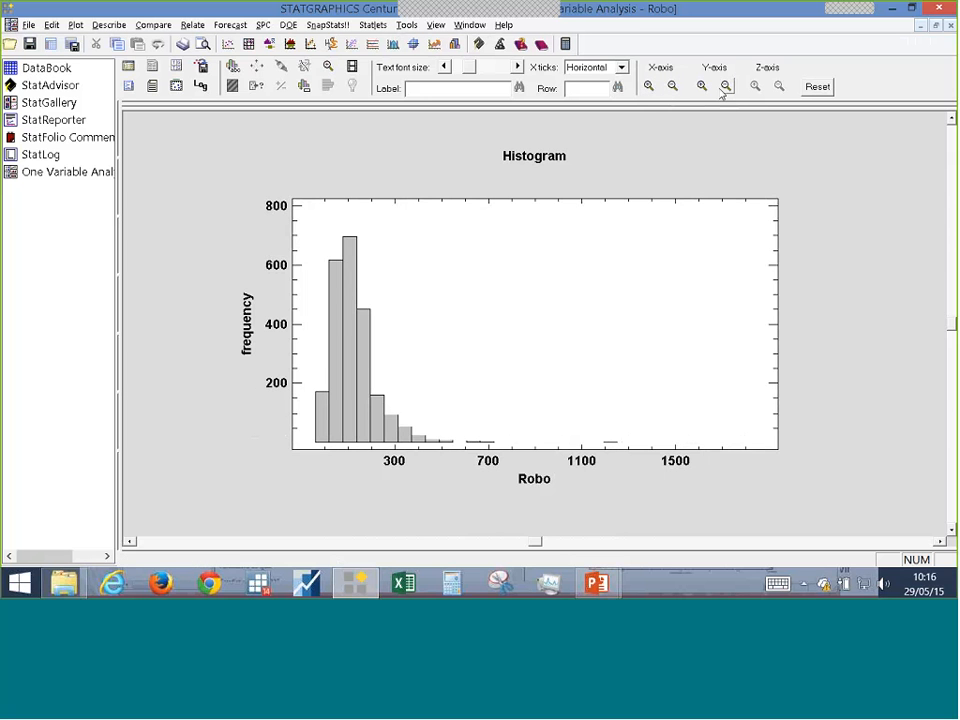
- Try zooming in on the histogram's Y-axis and zoom it back out to the original frequency scale
{"action": "left_click", "coordinate": [702, 87]}
{"action": "left_click", "coordinate": [702, 87]}
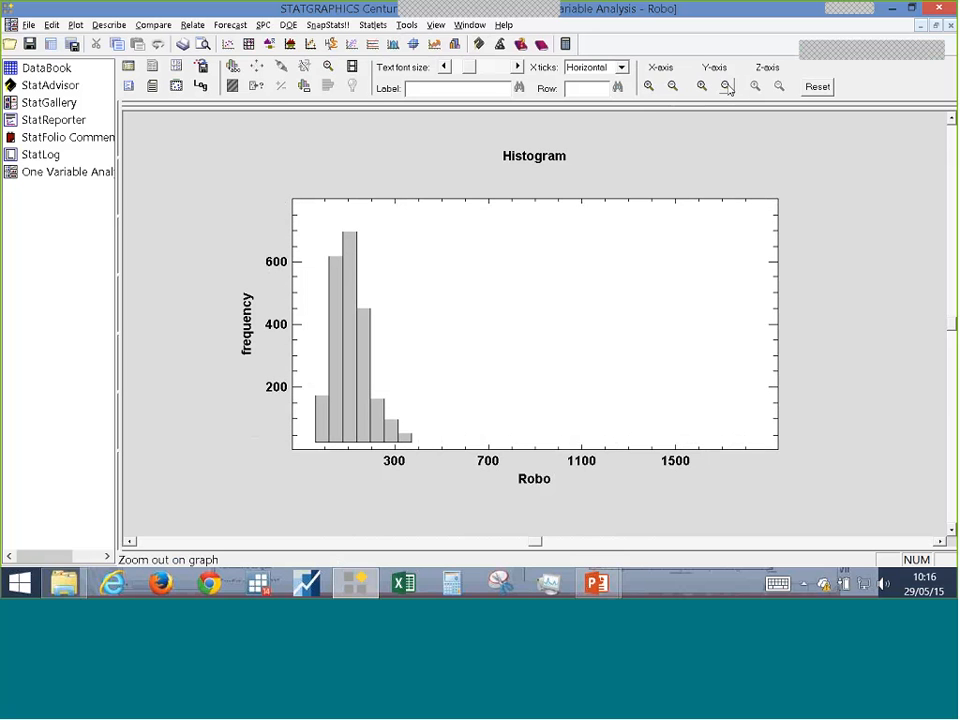
{"action": "left_click", "coordinate": [727, 87]}
{"action": "left_click", "coordinate": [727, 87]}
{"action": "left_click", "coordinate": [727, 87]}
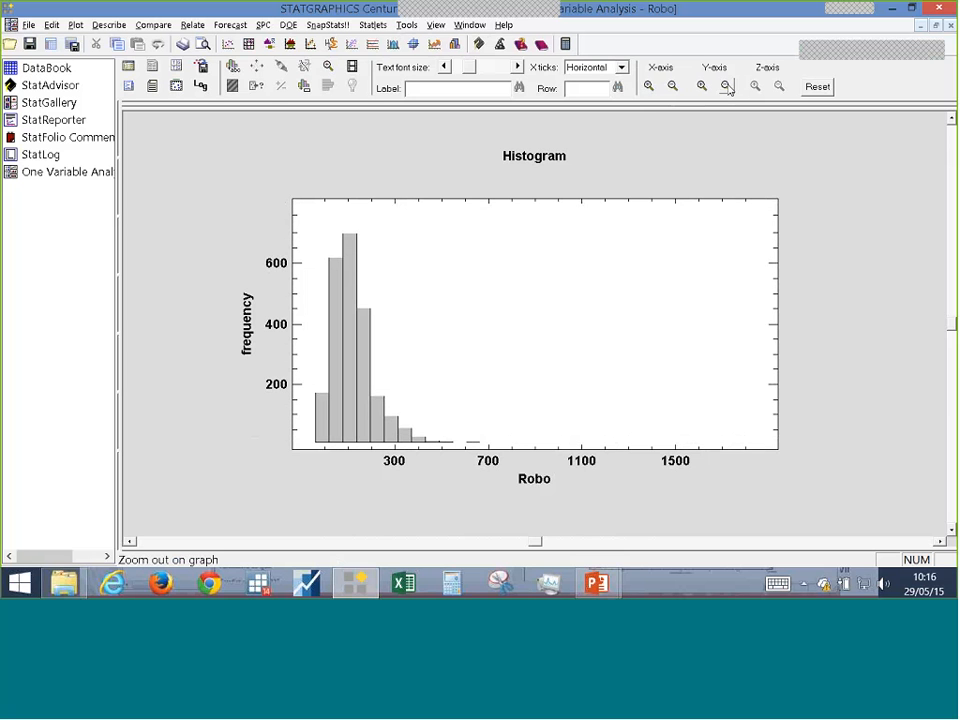
{"action": "left_click", "coordinate": [727, 87]}
{"action": "left_click", "coordinate": [727, 87]}
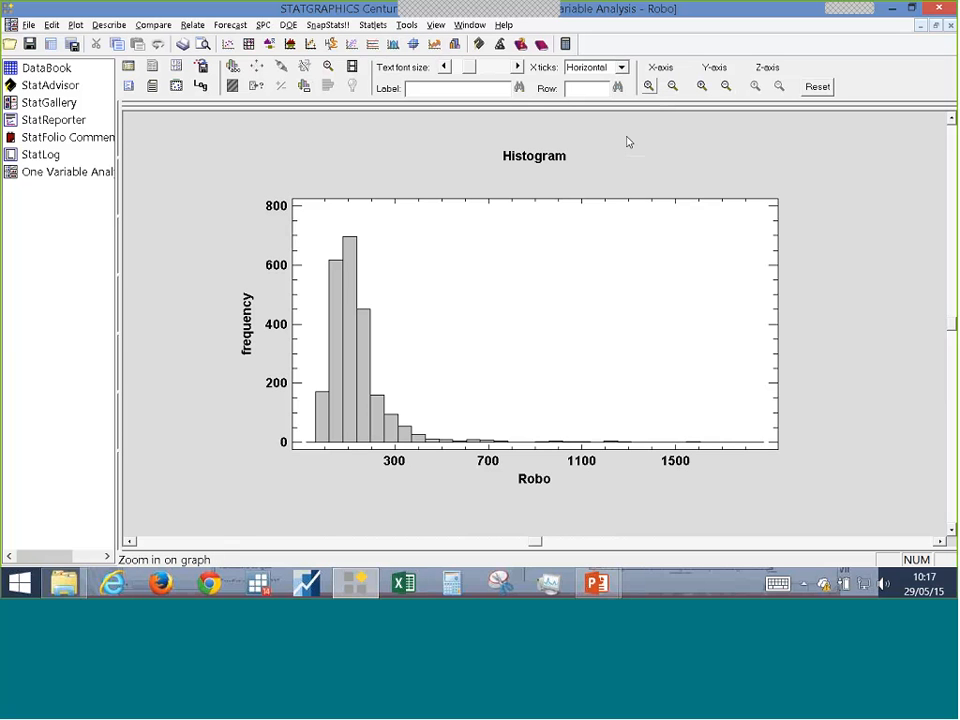
- Look at the video recording options, hide them and return to the overview of all Robo results
{"action": "left_click", "coordinate": [353, 68]}
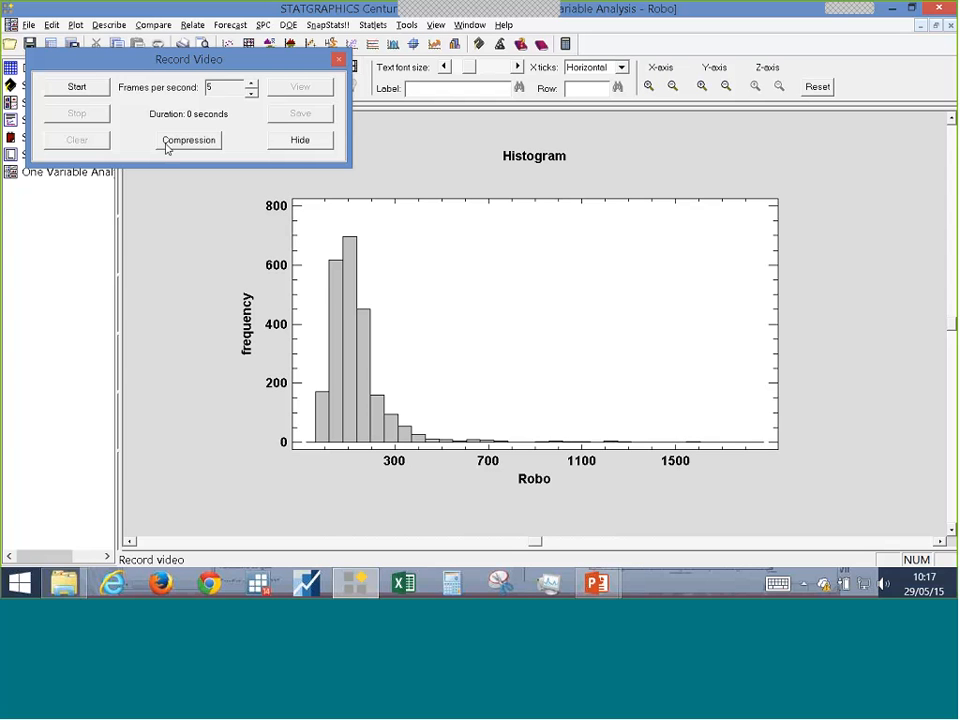
{"action": "left_click", "coordinate": [300, 141]}
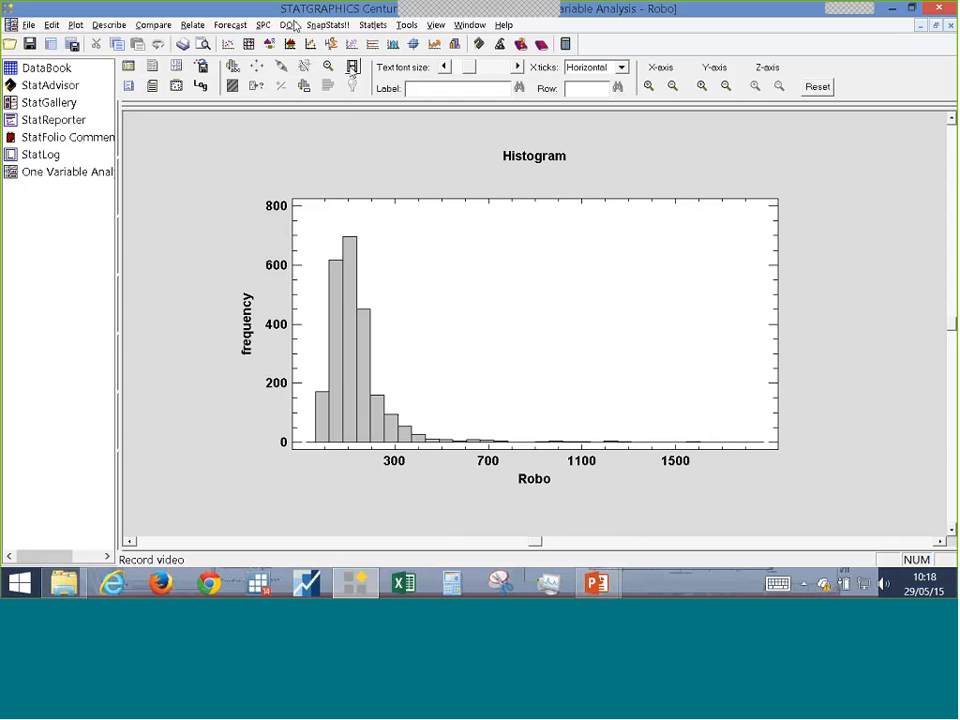
{"action": "left_click", "coordinate": [266, 50]}
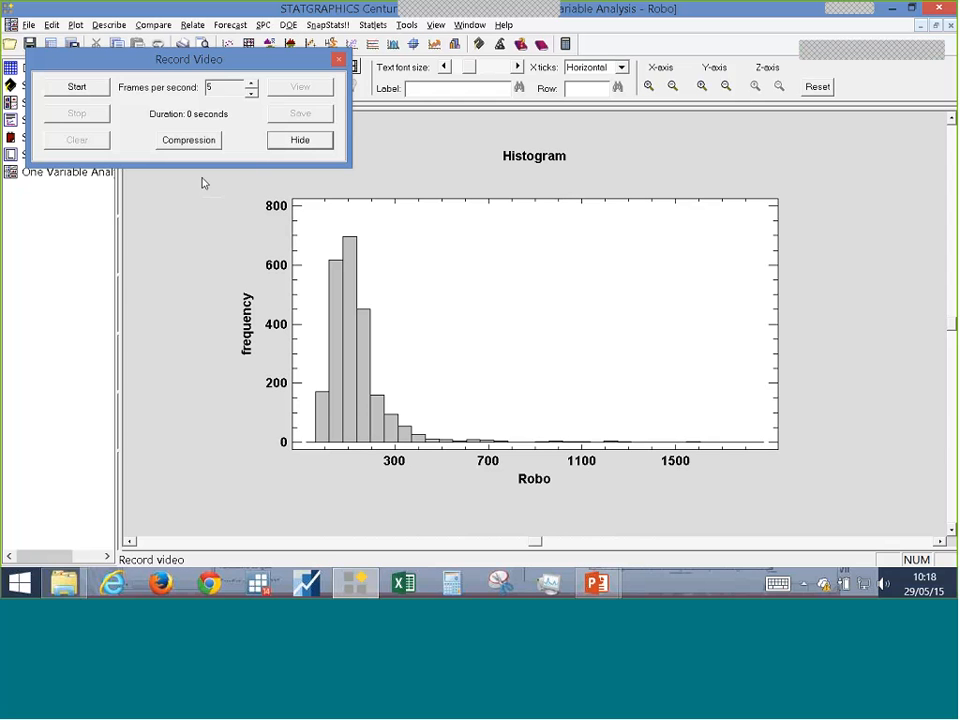
{"action": "left_click", "coordinate": [322, 144]}
{"action": "double_click", "coordinate": [836, 146]}
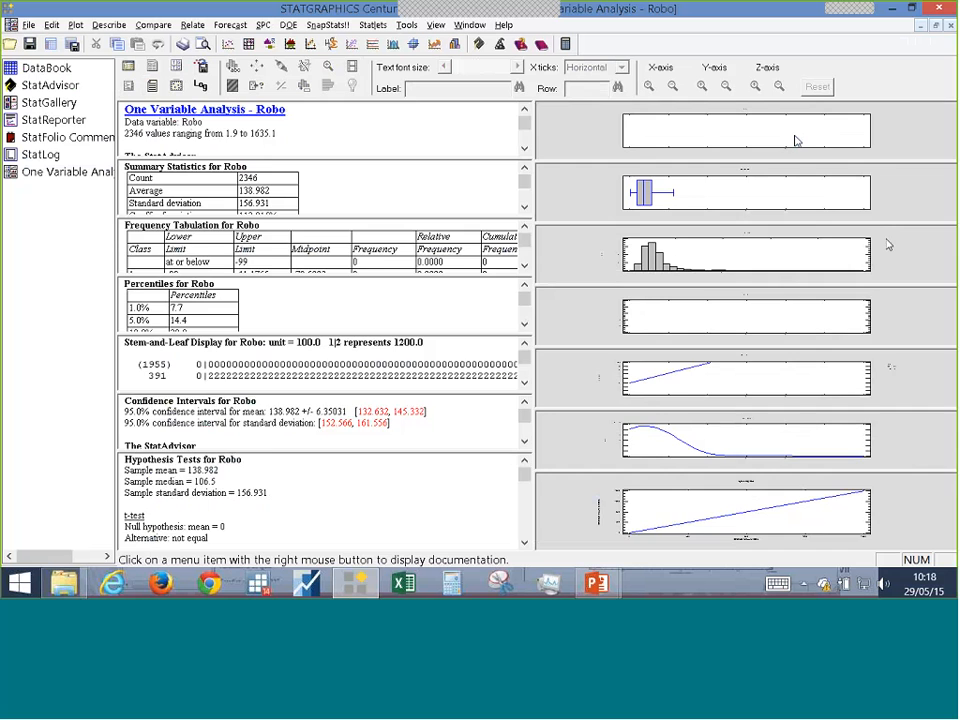
- Enlarge the Summary Statistics for Robo and add the Median and Mode to the table
{"action": "double_click", "coordinate": [307, 182]}
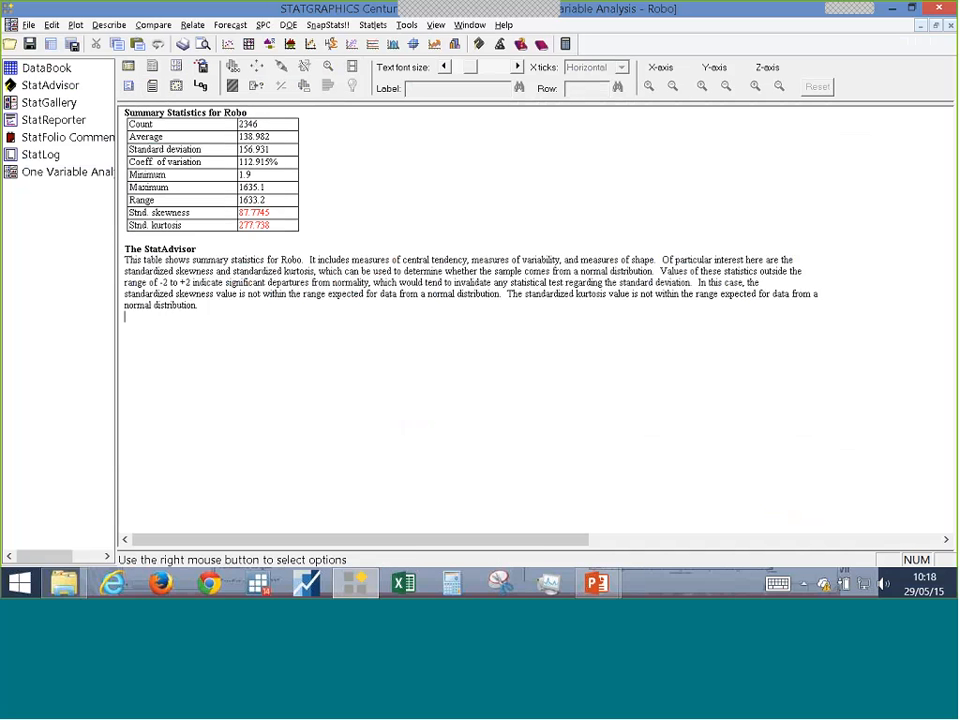
{"action": "right_click", "coordinate": [345, 206]}
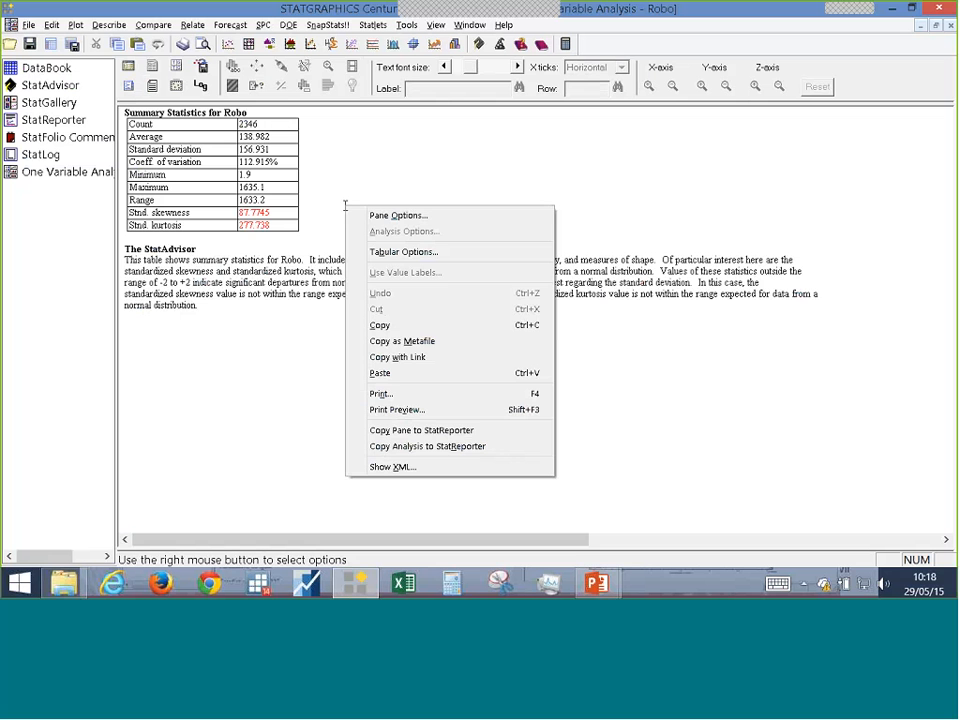
{"action": "left_click", "coordinate": [398, 215]}
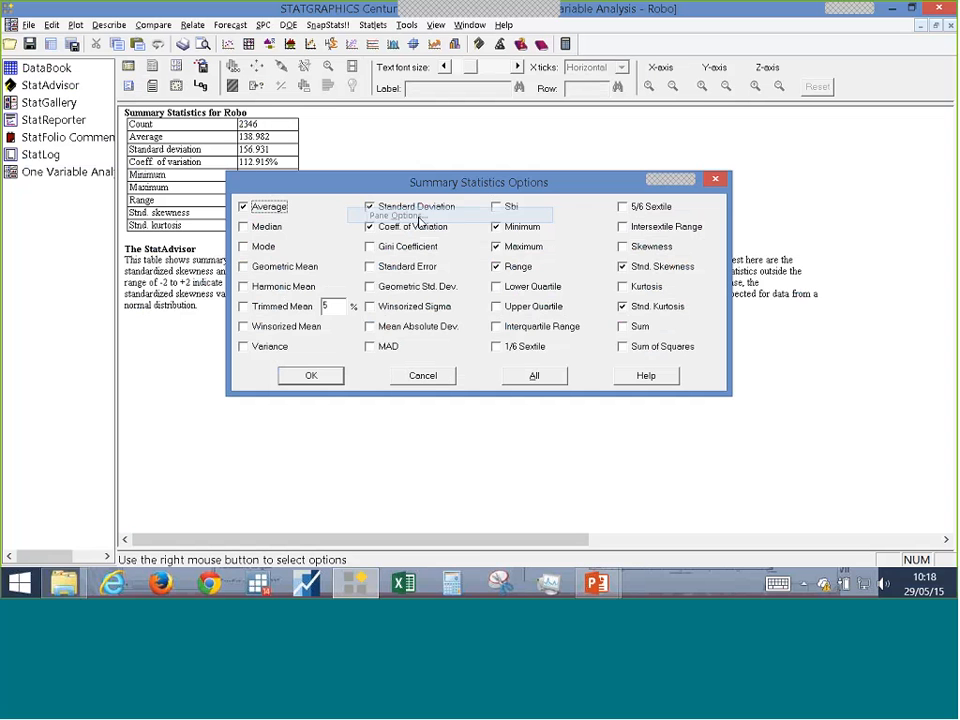
{"action": "left_click_drag", "start_coordinate": [588, 192], "coordinate": [658, 148]}
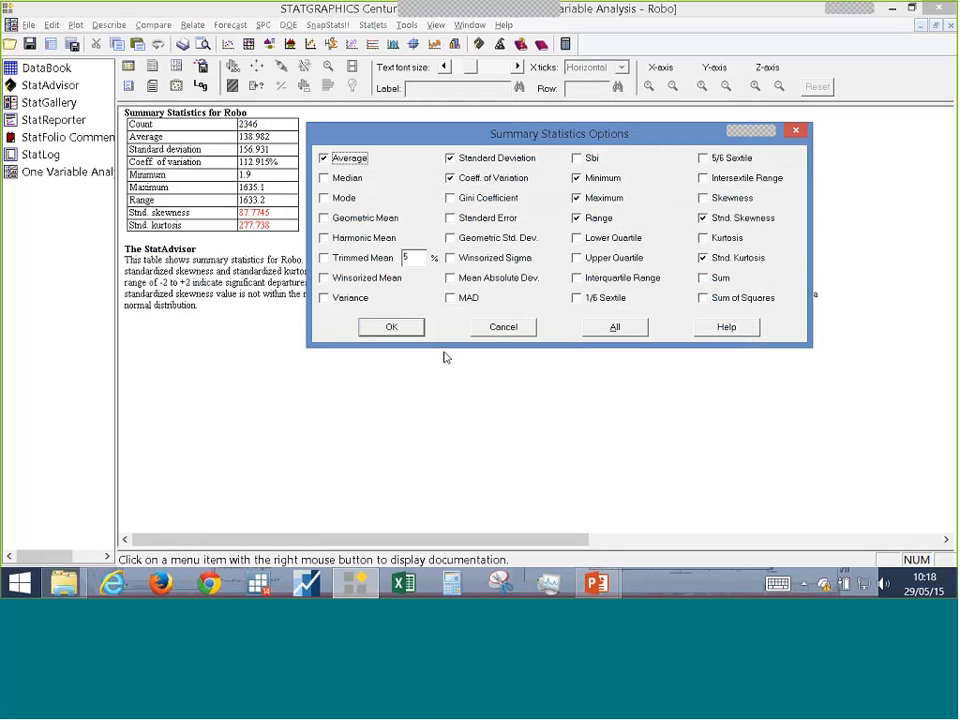
{"action": "left_click", "coordinate": [345, 178]}
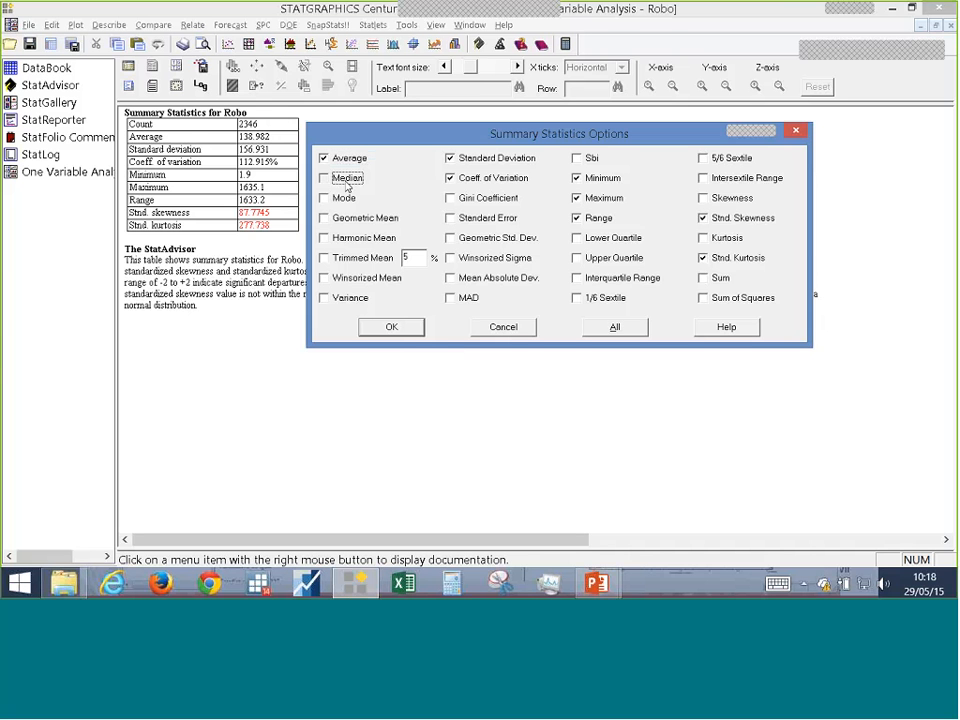
{"action": "left_click", "coordinate": [343, 198]}
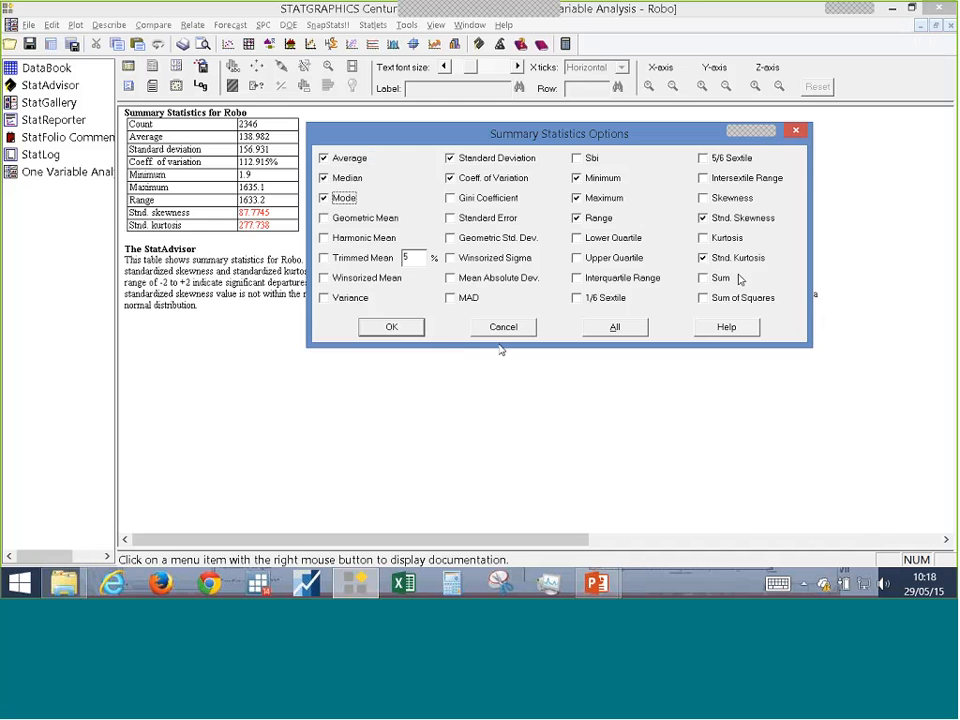
{"action": "left_click", "coordinate": [393, 328]}
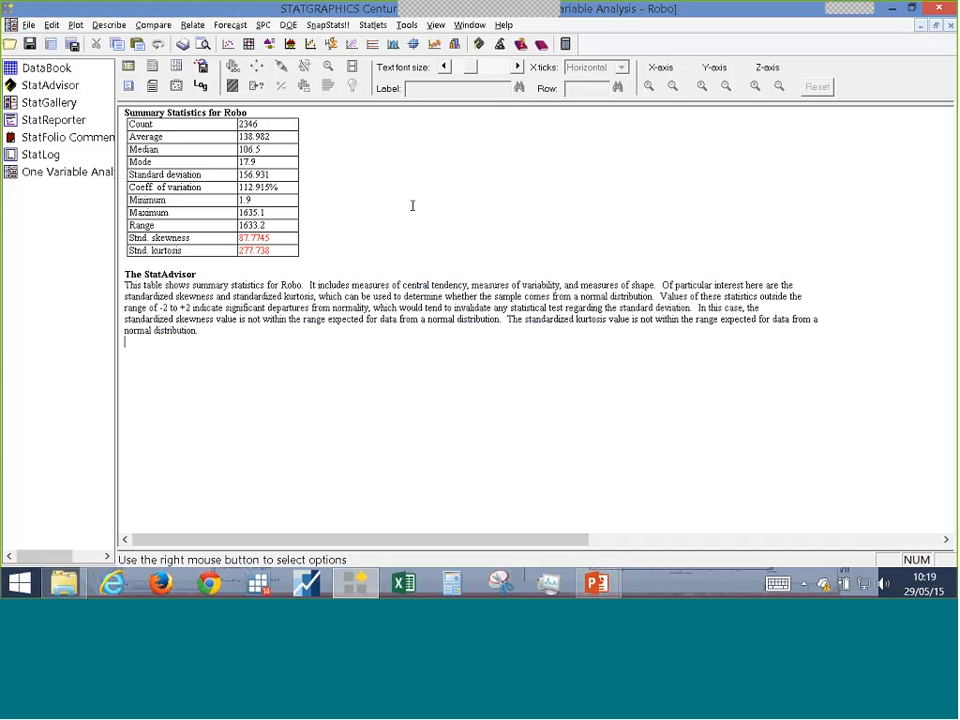
- Review the commands available for the summary statistics pane and the enlarged histogram, returning to the results overview each time
{"action": "right_click", "coordinate": [422, 180]}
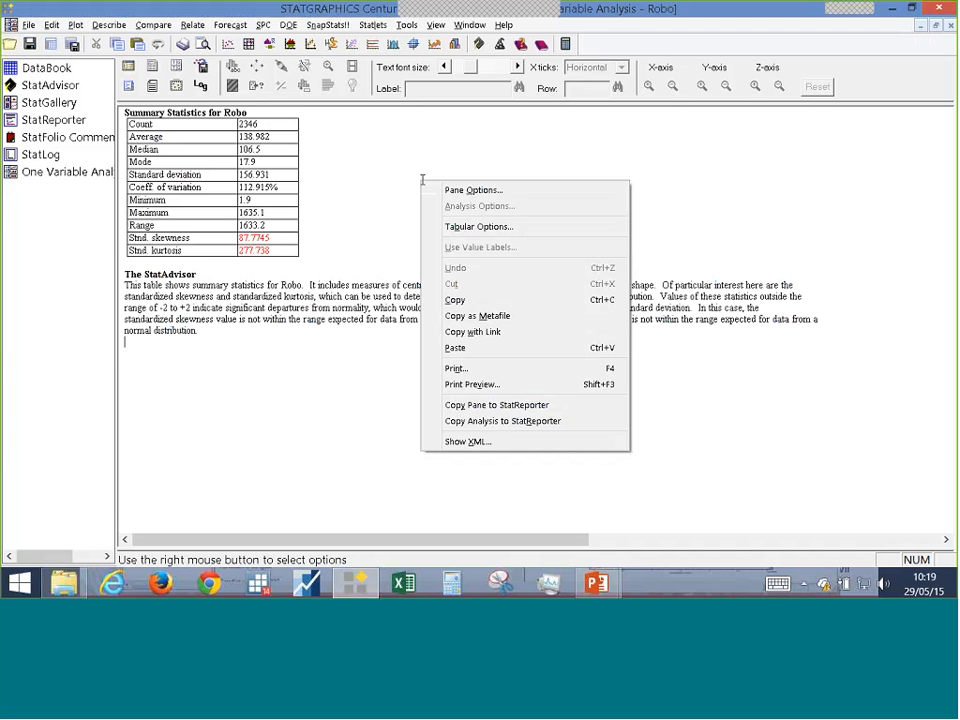
{"action": "left_click", "coordinate": [700, 175]}
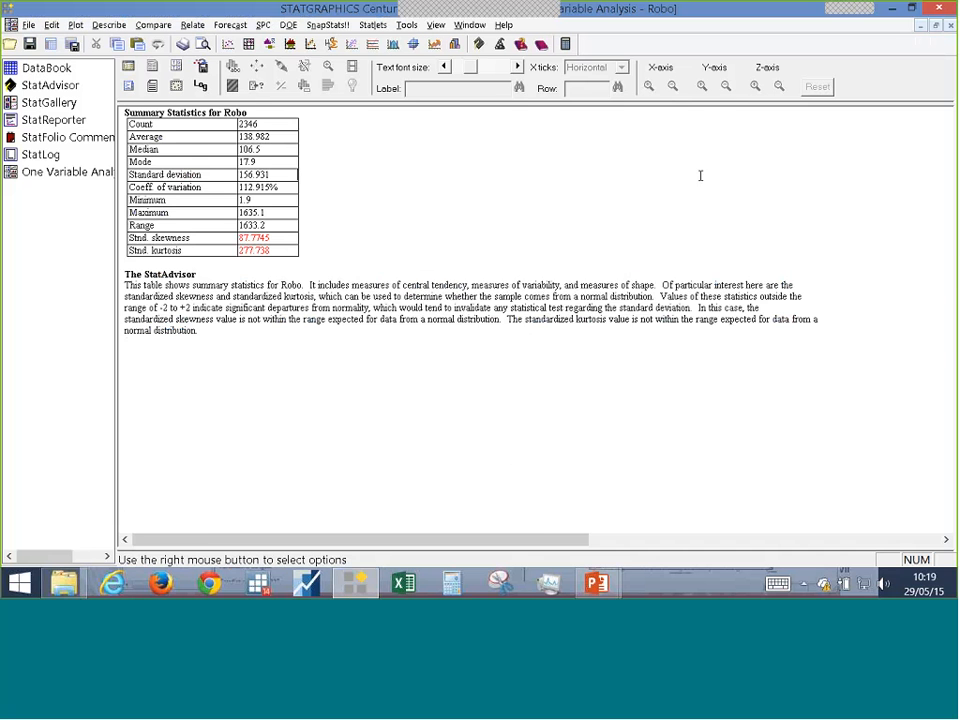
{"action": "double_click", "coordinate": [700, 175]}
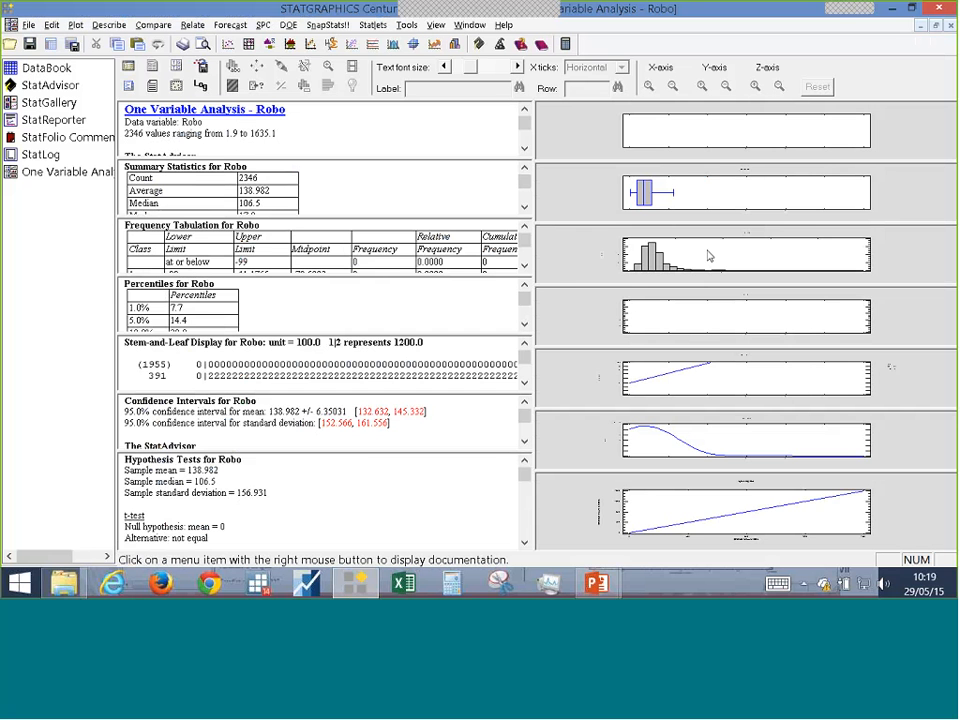
{"action": "double_click", "coordinate": [708, 257]}
{"action": "right_click", "coordinate": [626, 163]}
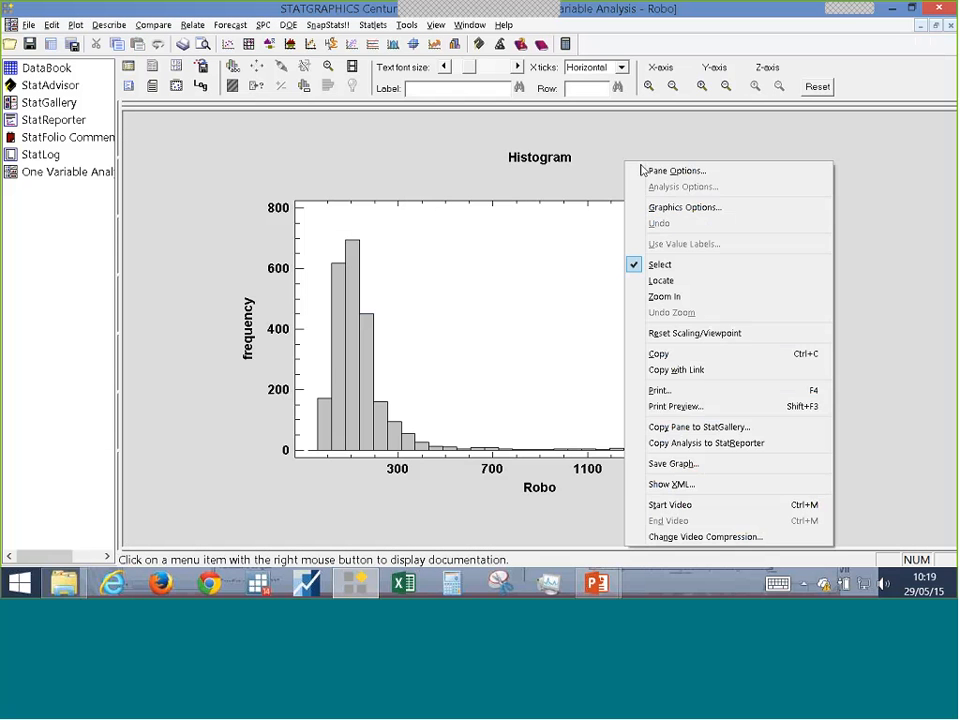
{"action": "double_click", "coordinate": [701, 153]}
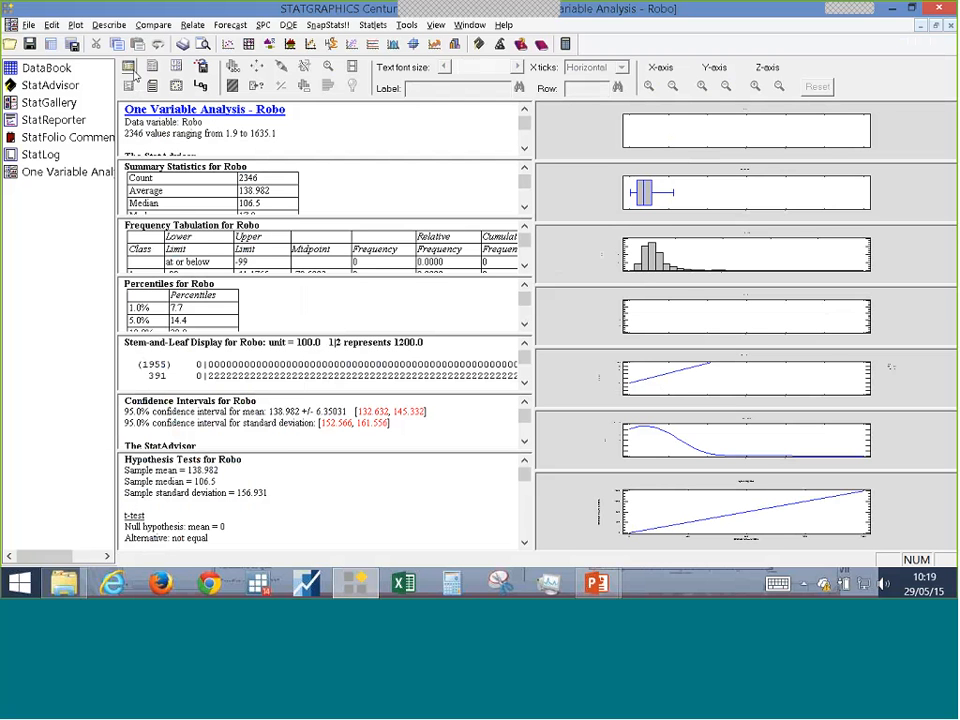
- Change the data variable of the One-Variable Analysis to Raponeo and rerun it
{"action": "left_click", "coordinate": [130, 68]}
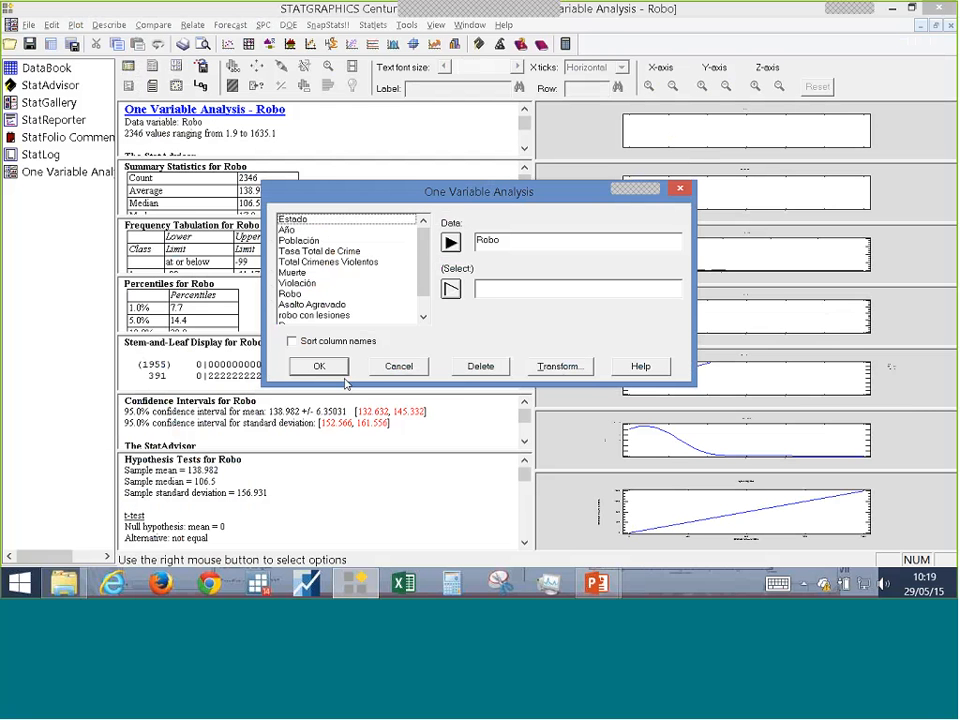
{"action": "left_click_drag", "start_coordinate": [424, 258], "coordinate": [425, 272]}
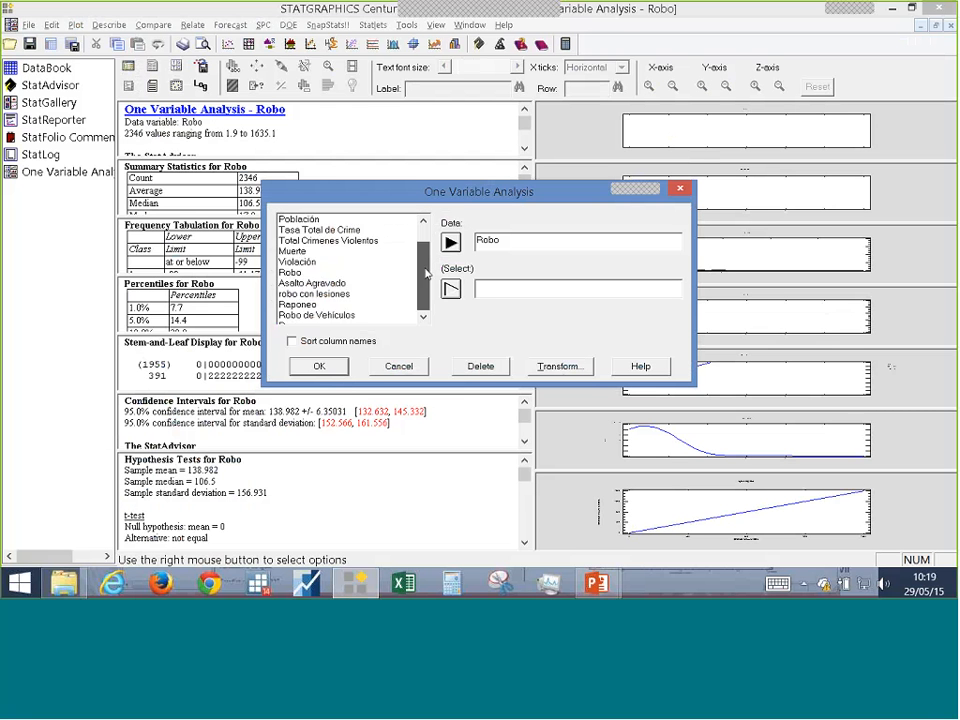
{"action": "left_click", "coordinate": [287, 296]}
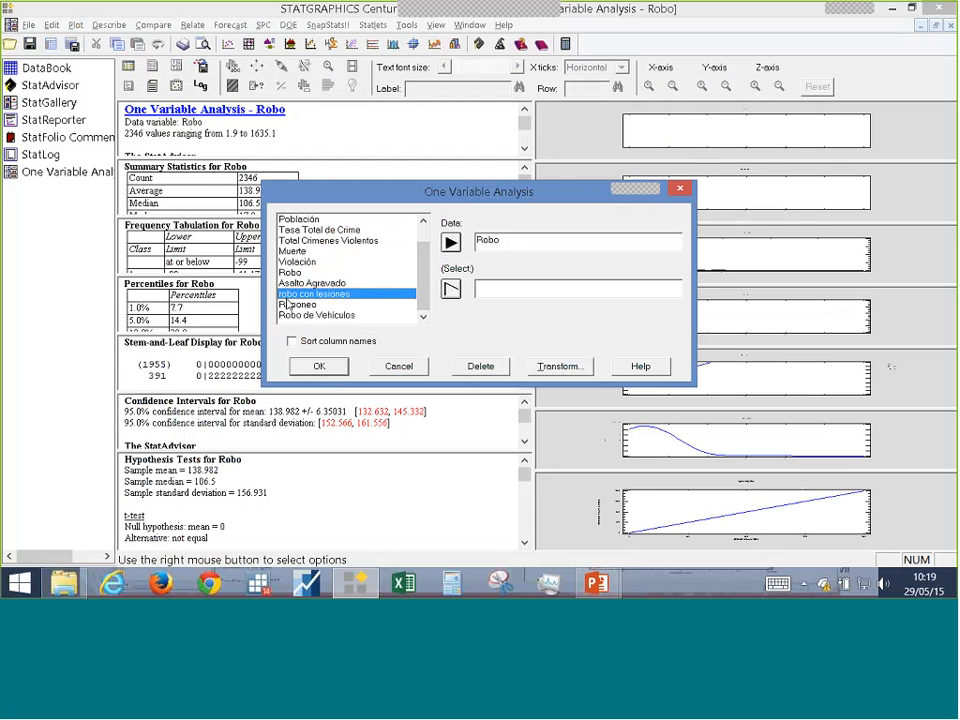
{"action": "left_click", "coordinate": [288, 305]}
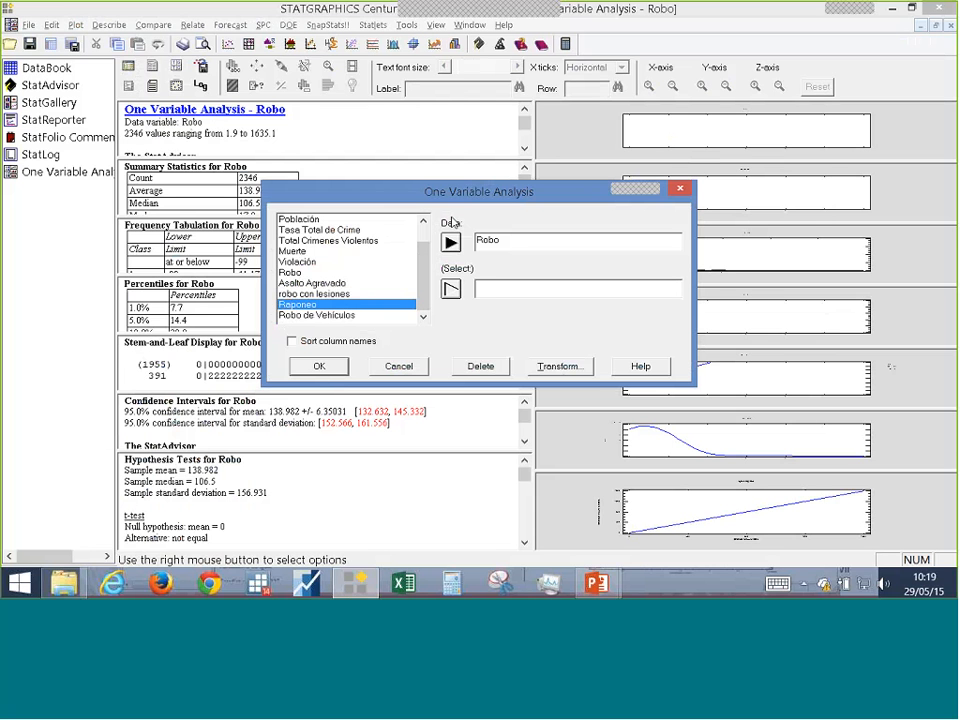
{"action": "left_click", "coordinate": [318, 366]}
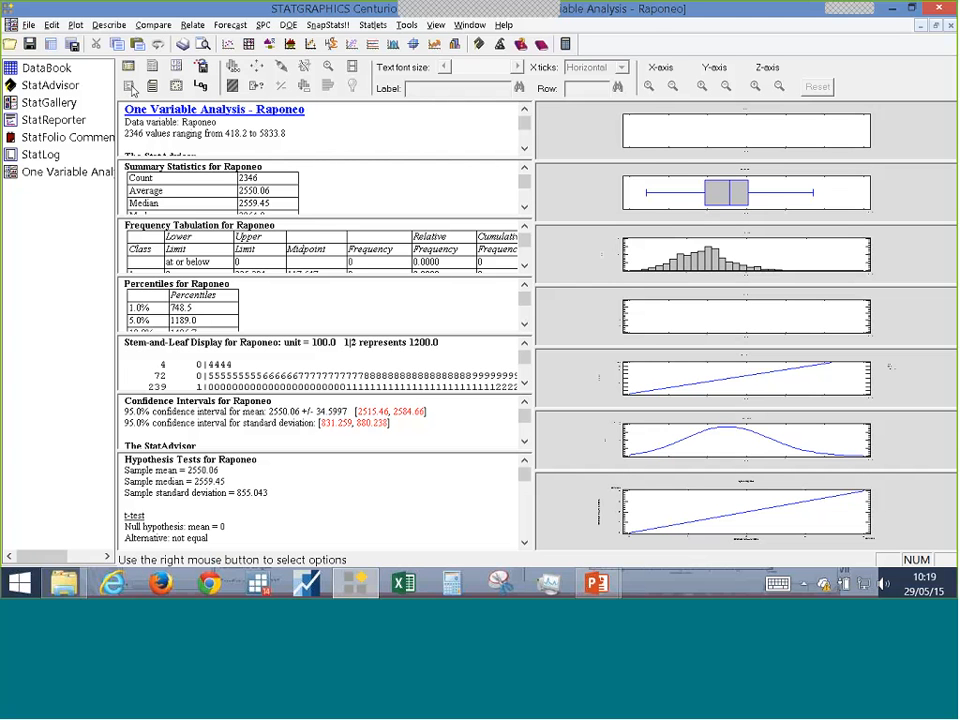
- Enlarge the Raponeo frequency histogram to full view and review its frequency plot options without changing them
{"action": "double_click", "coordinate": [748, 256]}
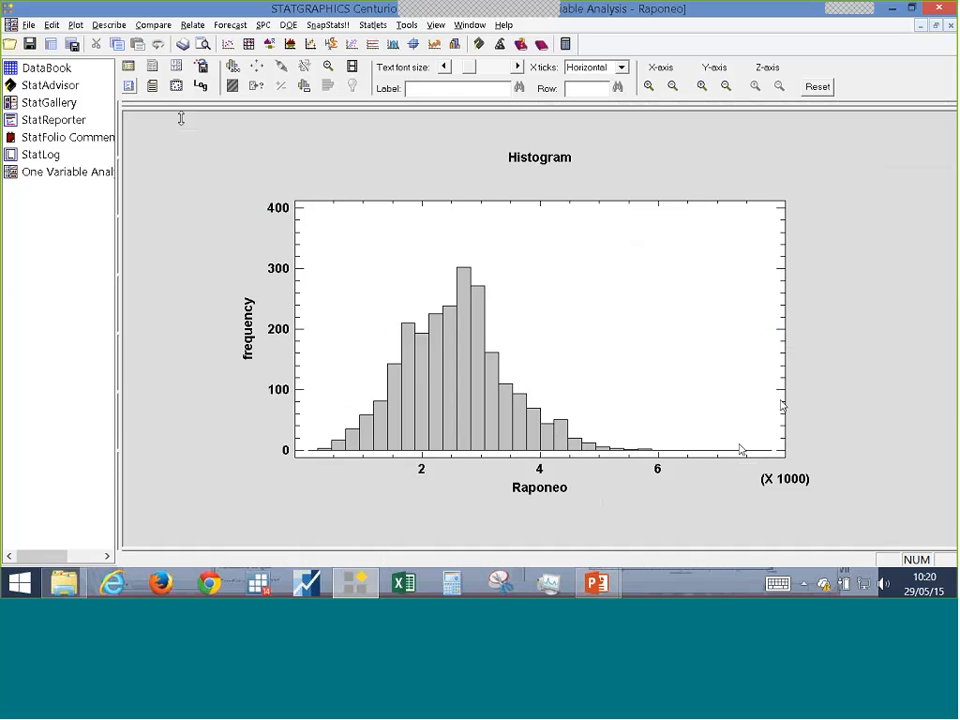
{"action": "left_click", "coordinate": [128, 88]}
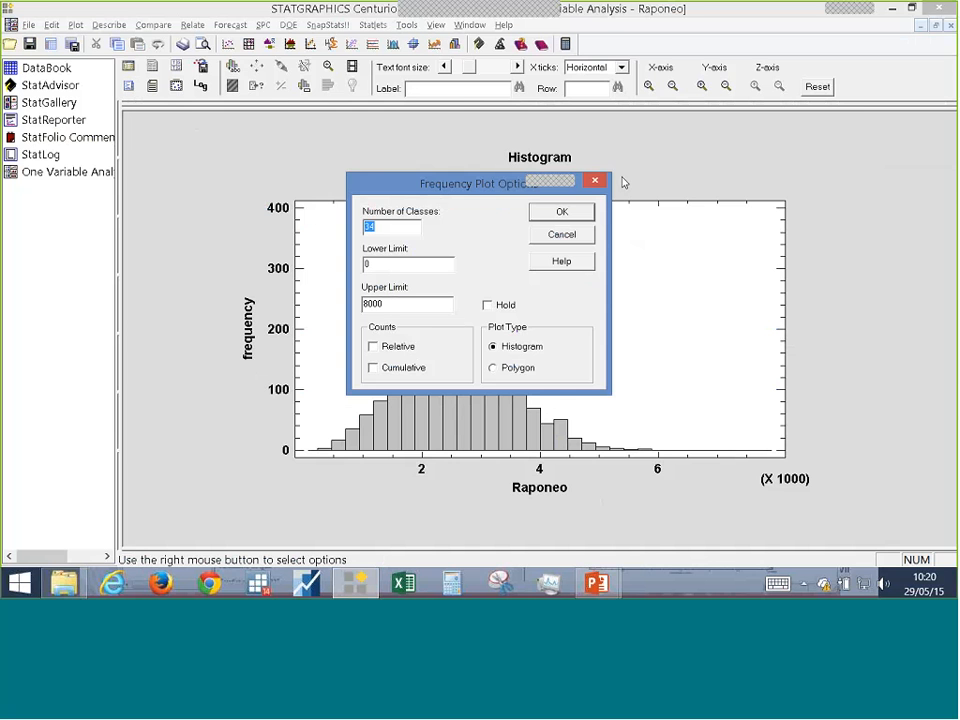
{"action": "left_click_drag", "start_coordinate": [436, 197], "coordinate": [296, 185]}
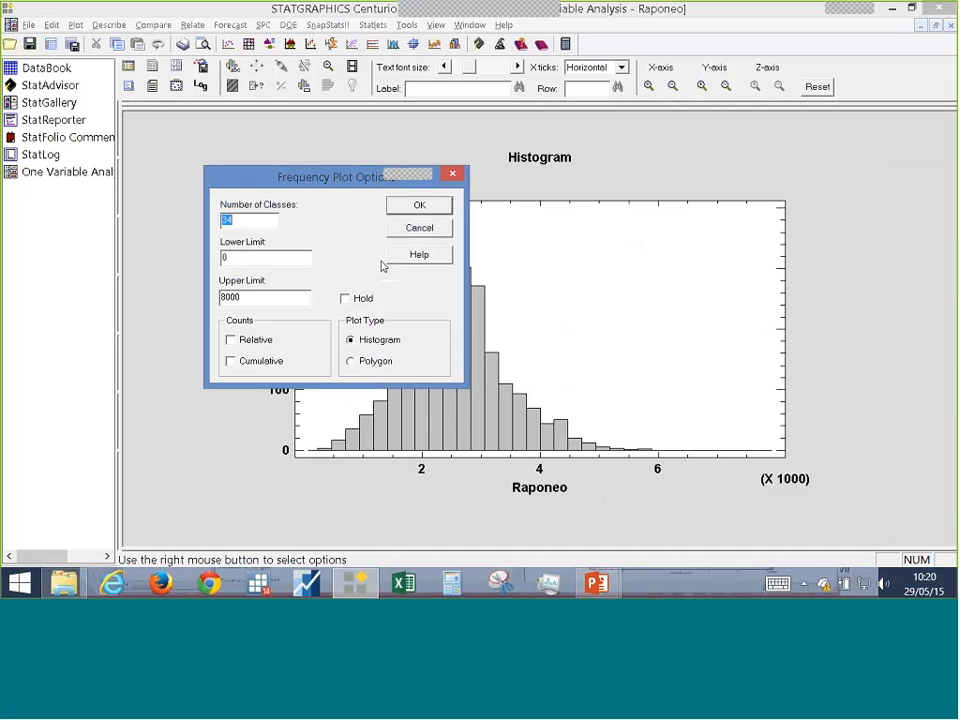
{"action": "left_click", "coordinate": [454, 176]}
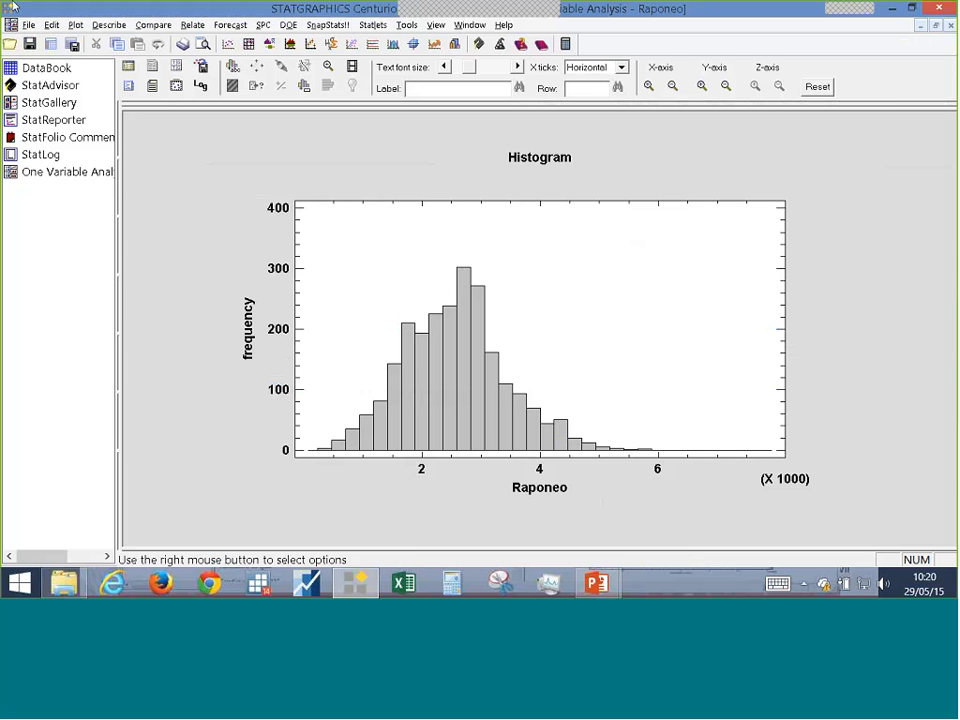
{"action": "right_click", "coordinate": [377, 158]}
{"action": "left_click", "coordinate": [186, 133]}
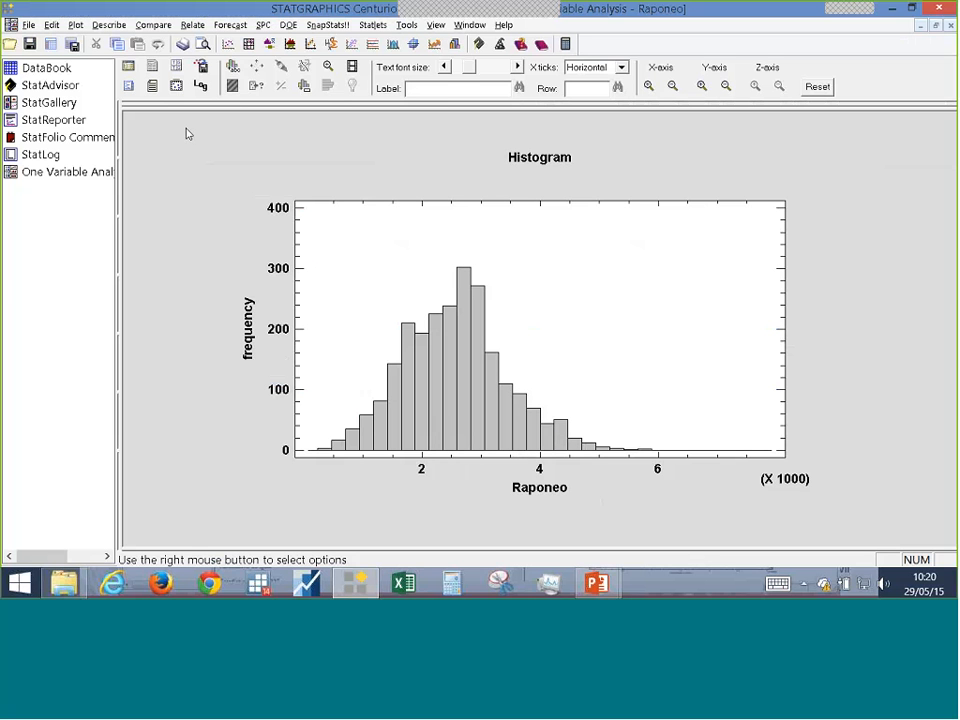
- Change the Raponeo frequency plot to a Polygon with Relative and Cumulative counts
{"action": "left_click", "coordinate": [129, 88]}
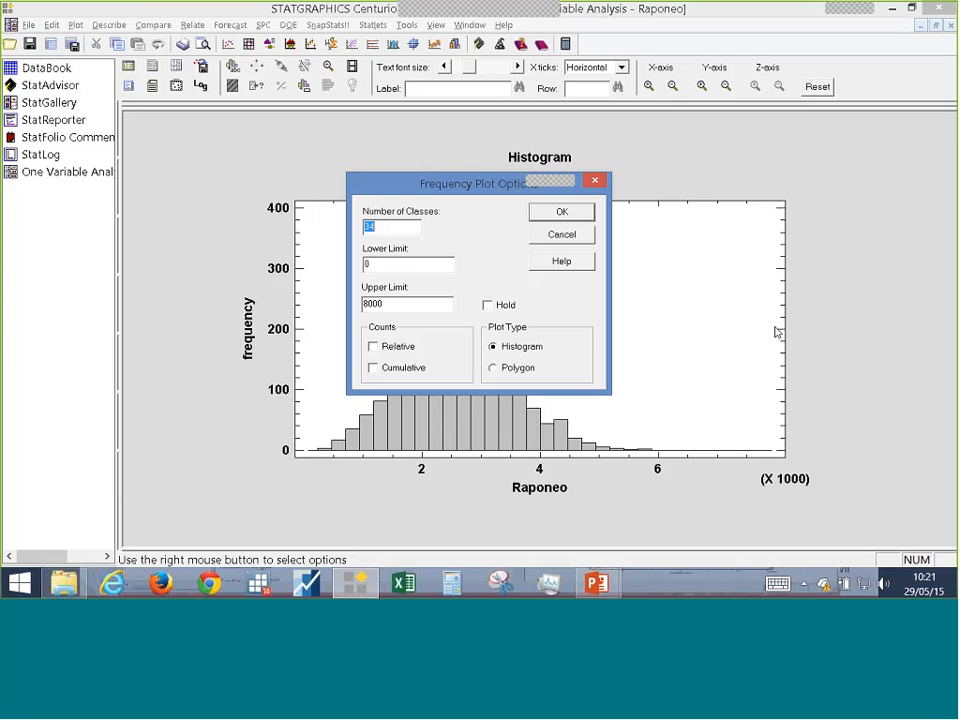
{"action": "left_click", "coordinate": [374, 349]}
{"action": "left_click", "coordinate": [374, 347]}
{"action": "left_click", "coordinate": [490, 368]}
{"action": "left_click", "coordinate": [373, 368]}
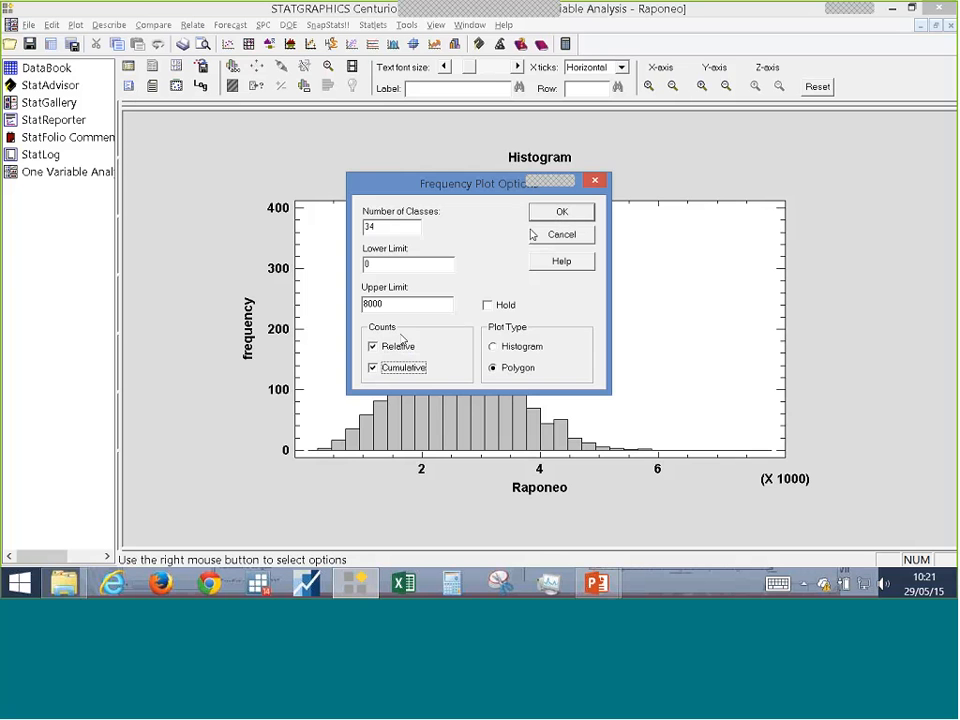
{"action": "left_click", "coordinate": [562, 213]}
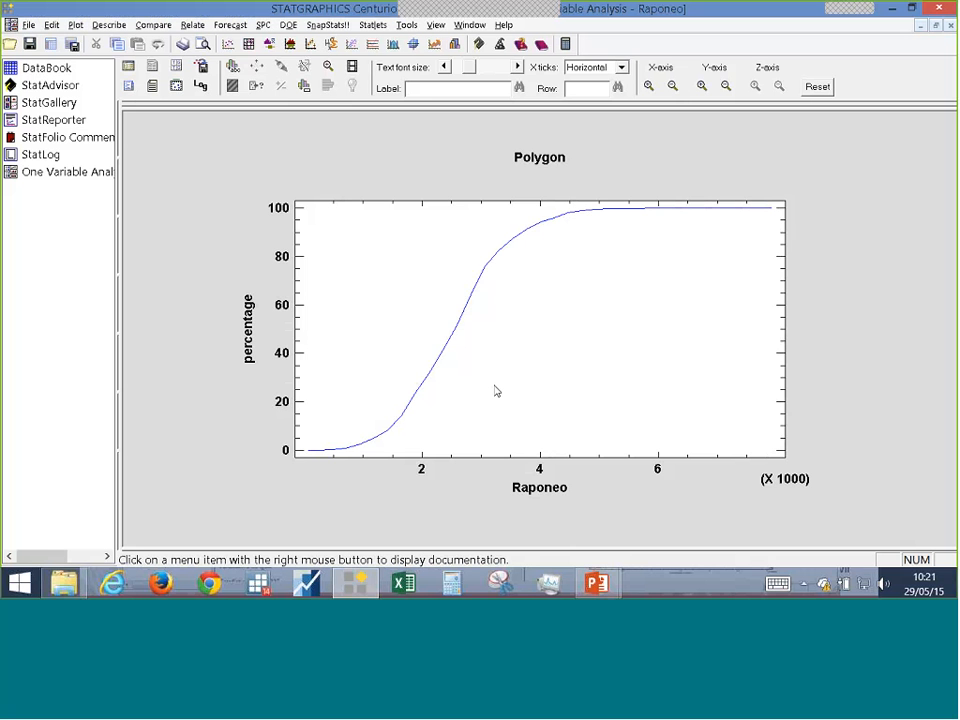
- Turn off the Relative and Cumulative counts in the Raponeo frequency plot options
{"action": "left_click", "coordinate": [128, 86]}
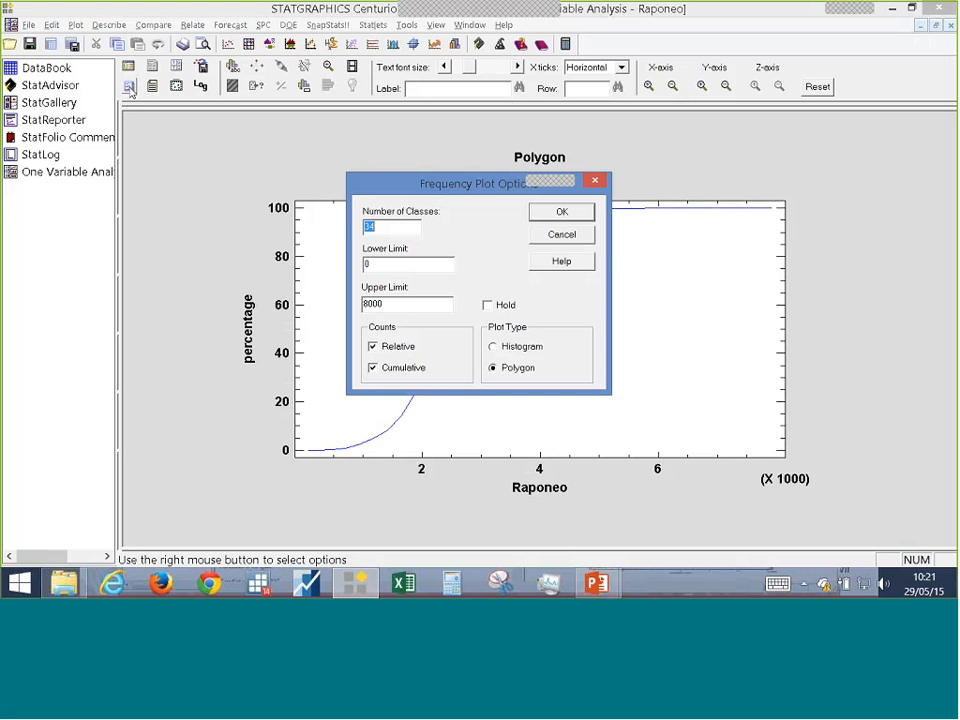
{"action": "left_click", "coordinate": [373, 367]}
{"action": "left_click", "coordinate": [396, 347]}
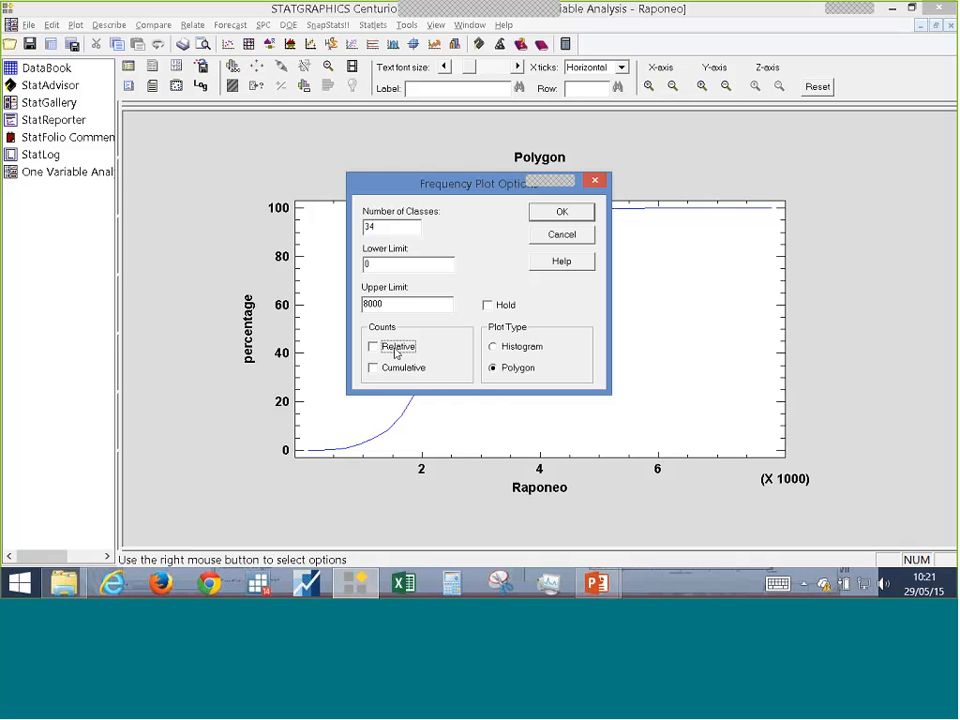
{"action": "left_click", "coordinate": [561, 212]}
- Change the Raponeo frequency plot type to Histogram
{"action": "right_click", "coordinate": [422, 272]}
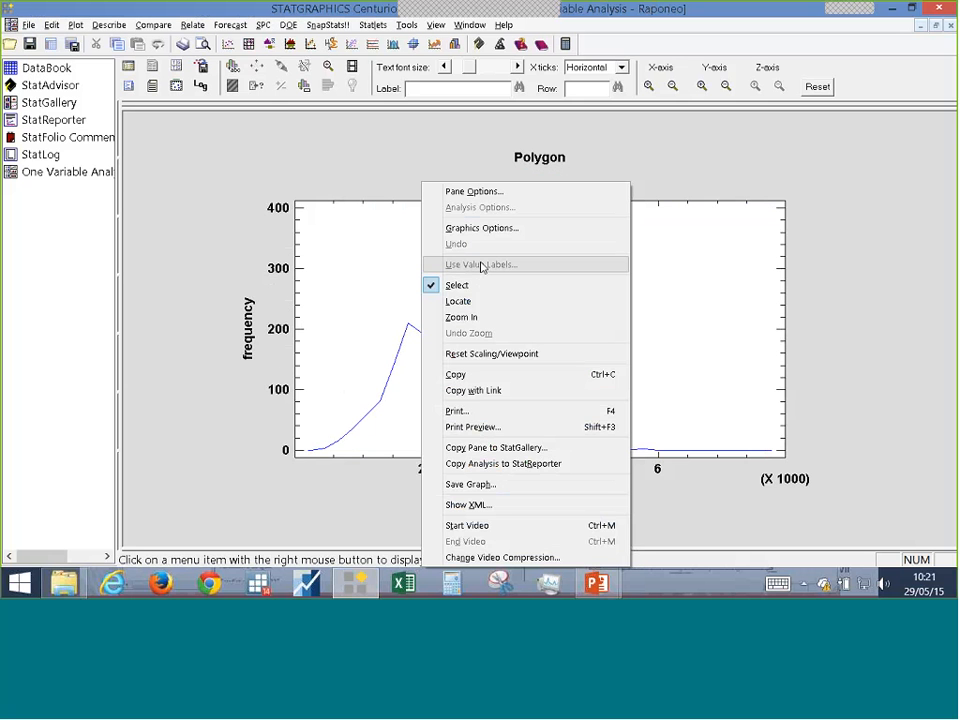
{"action": "left_click", "coordinate": [476, 191]}
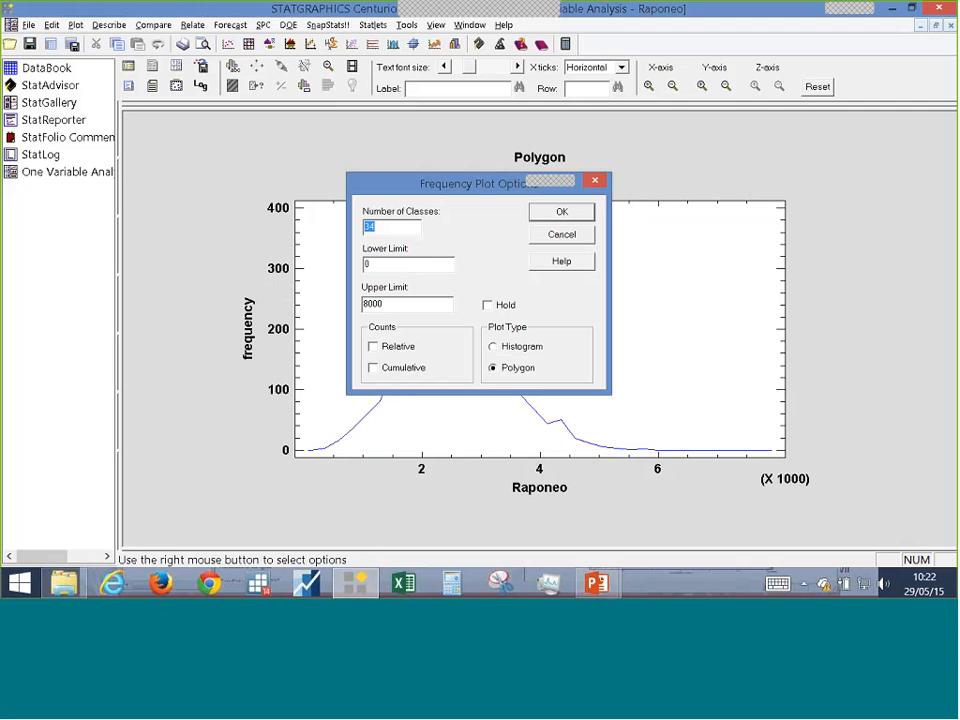
{"action": "left_click", "coordinate": [494, 346]}
{"action": "left_click", "coordinate": [552, 214]}
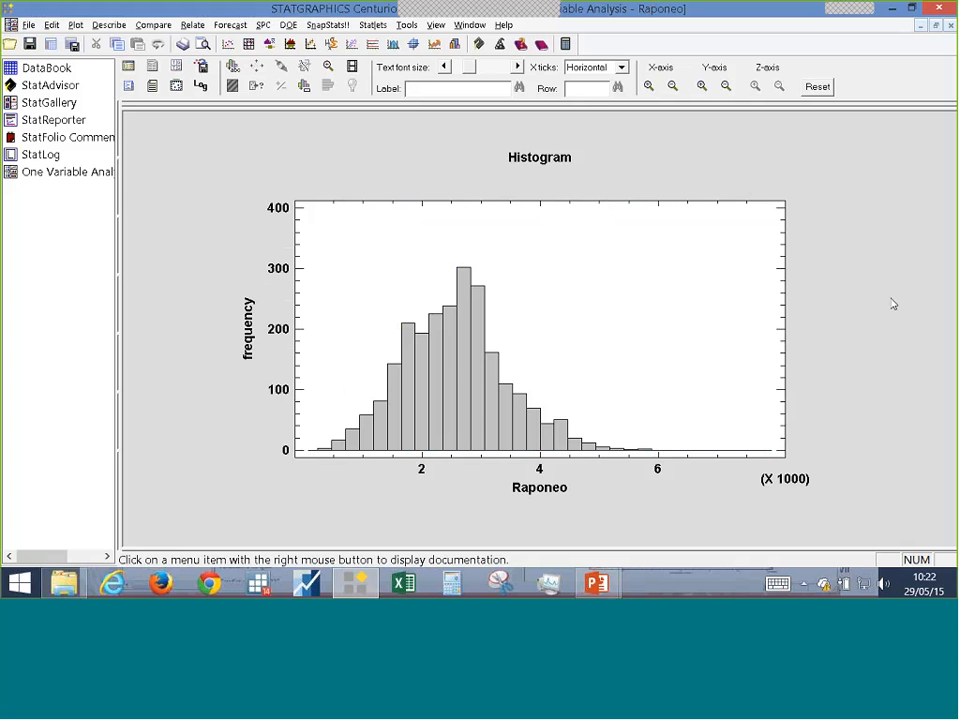
- Examine the results overview and the enlarged histogram's available commands, and glance at the PowerPoint slide on analysis procedures
{"action": "double_click", "coordinate": [877, 161]}
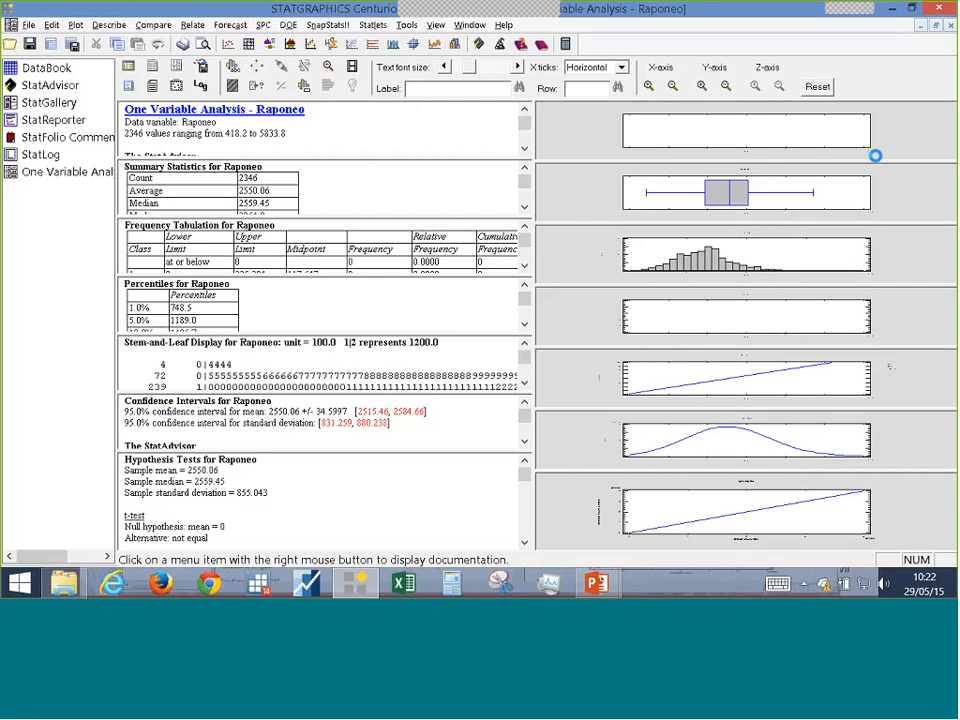
{"action": "double_click", "coordinate": [745, 258]}
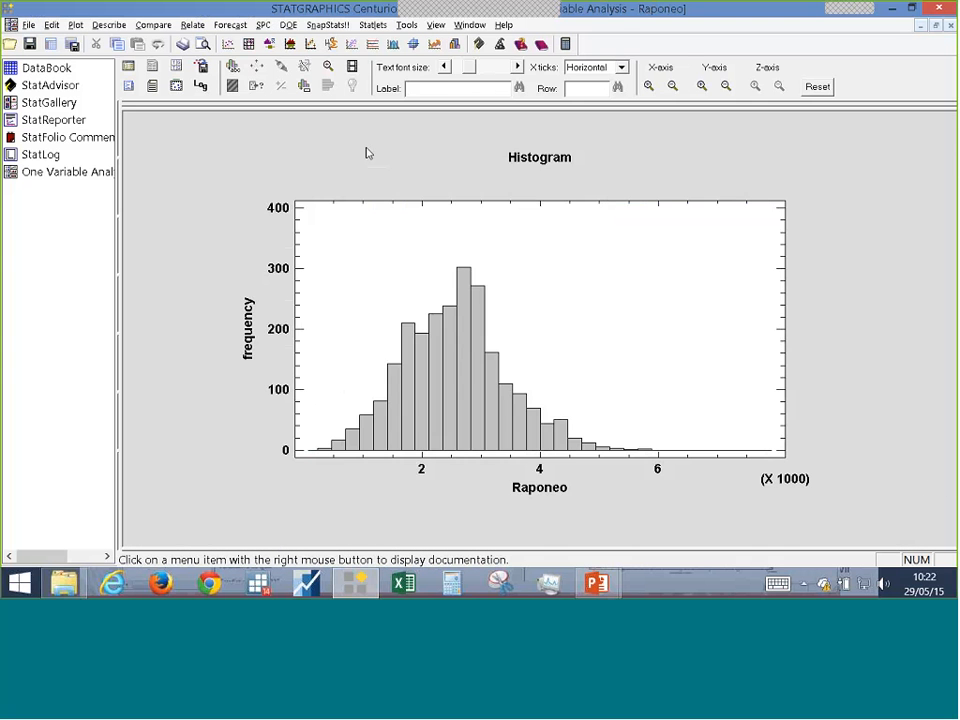
{"action": "right_click", "coordinate": [366, 150]}
{"action": "left_click", "coordinate": [716, 152]}
{"action": "key", "text": "alt+Tab"}
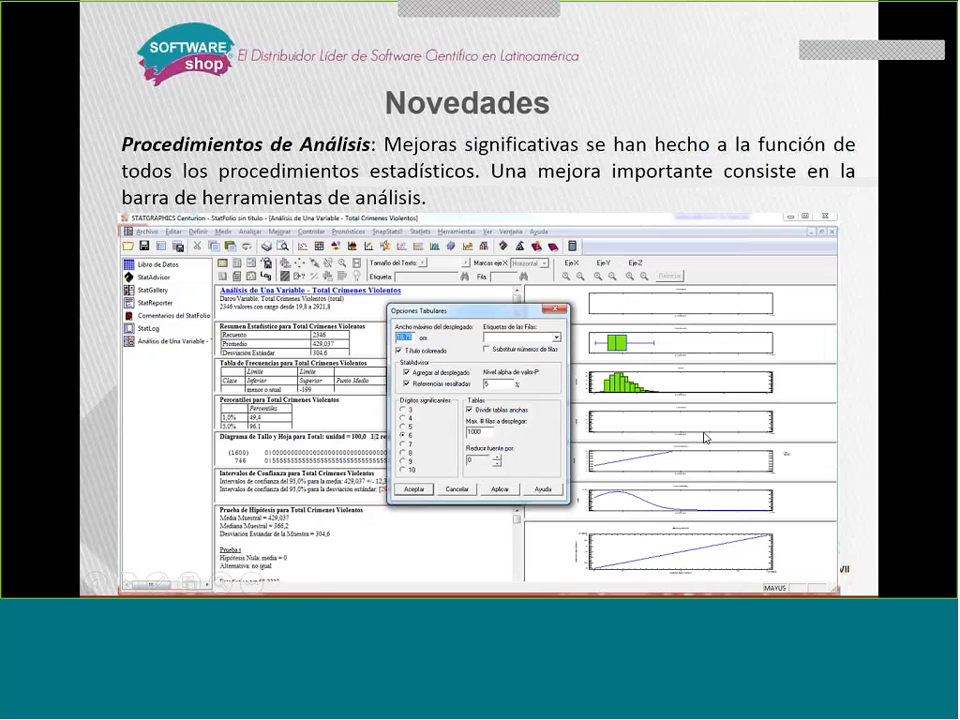
{"action": "key", "text": "alt+Tab"}
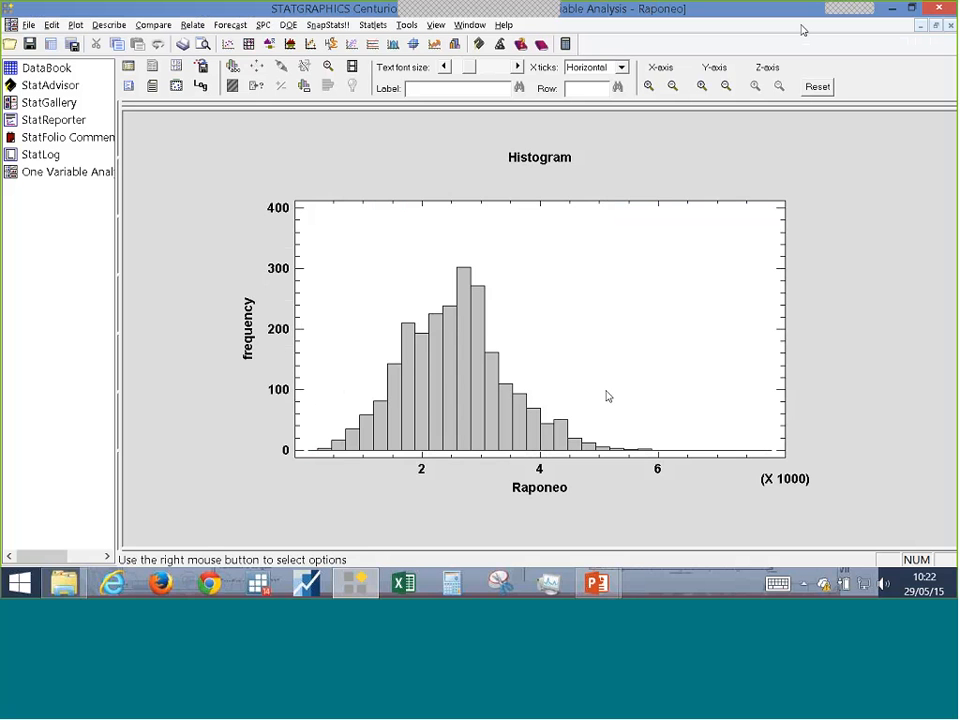
{"action": "double_click", "coordinate": [607, 397]}
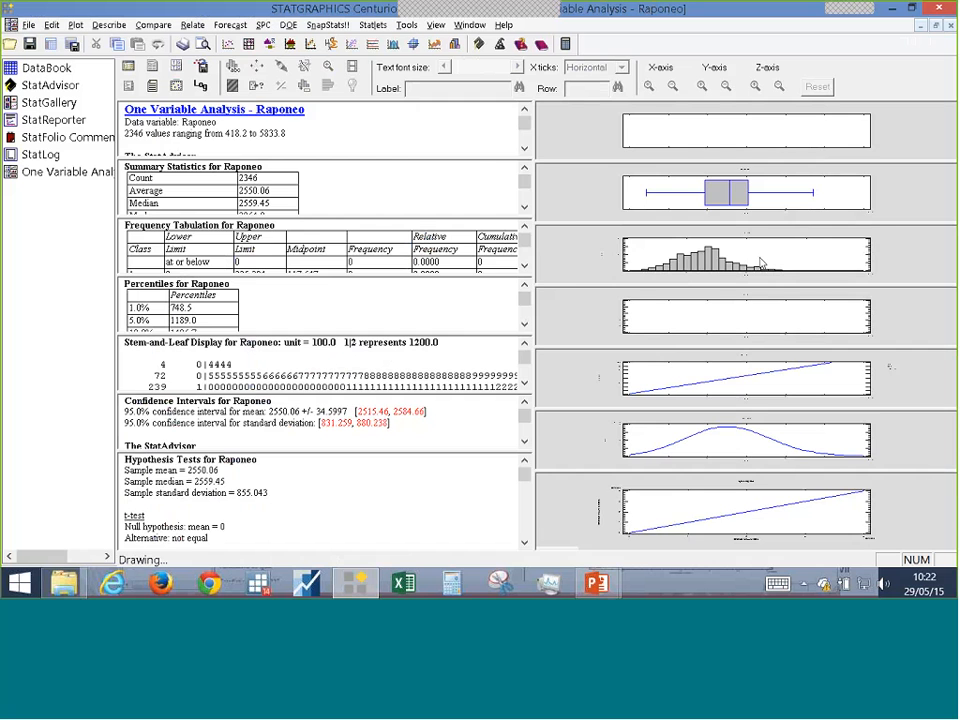
{"action": "double_click", "coordinate": [761, 263]}
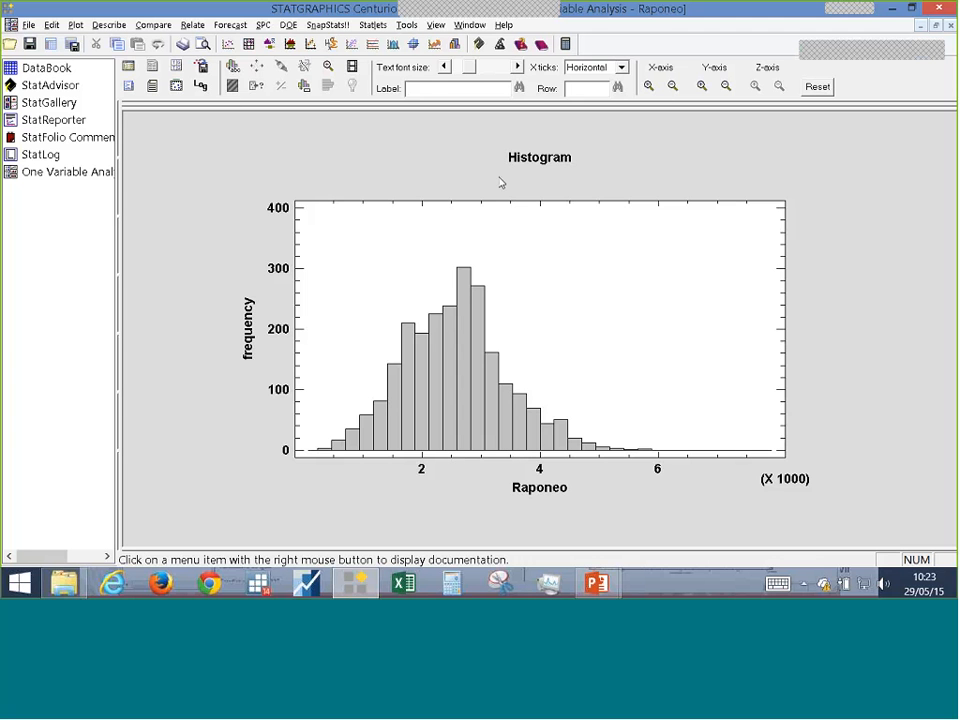
- Move the histogram's title closer to the plot frame and enlarge the plot area to fill more of the pane
{"action": "left_click_drag", "start_coordinate": [556, 162], "coordinate": [555, 189]}
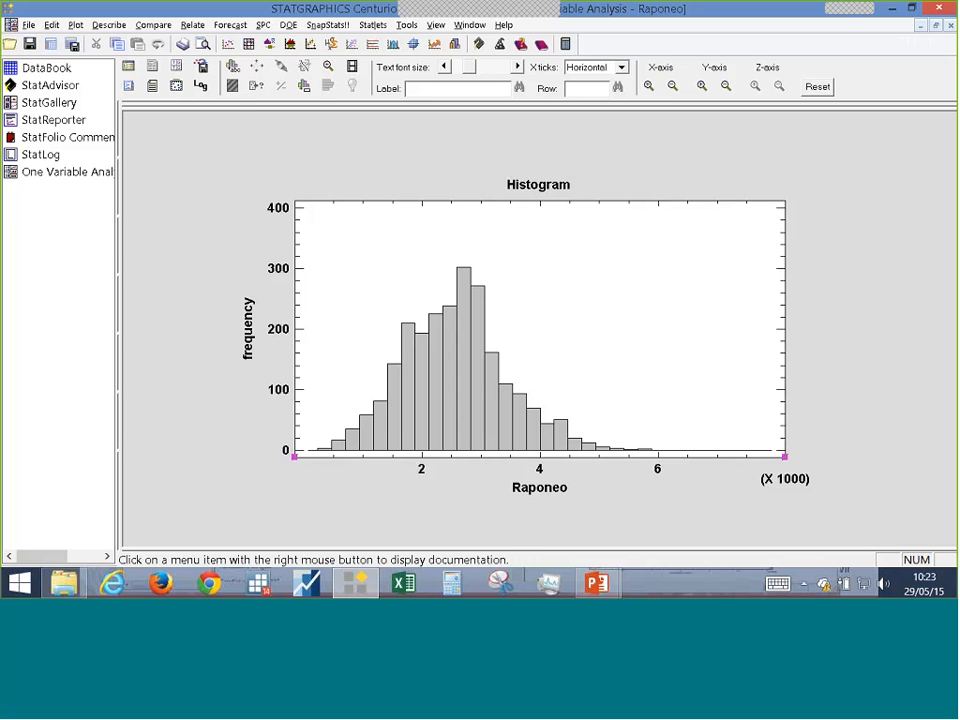
{"action": "left_click", "coordinate": [606, 236]}
{"action": "left_click_drag", "start_coordinate": [617, 225], "coordinate": [541, 175]}
{"action": "left_click_drag", "start_coordinate": [557, 264], "coordinate": [514, 211]}
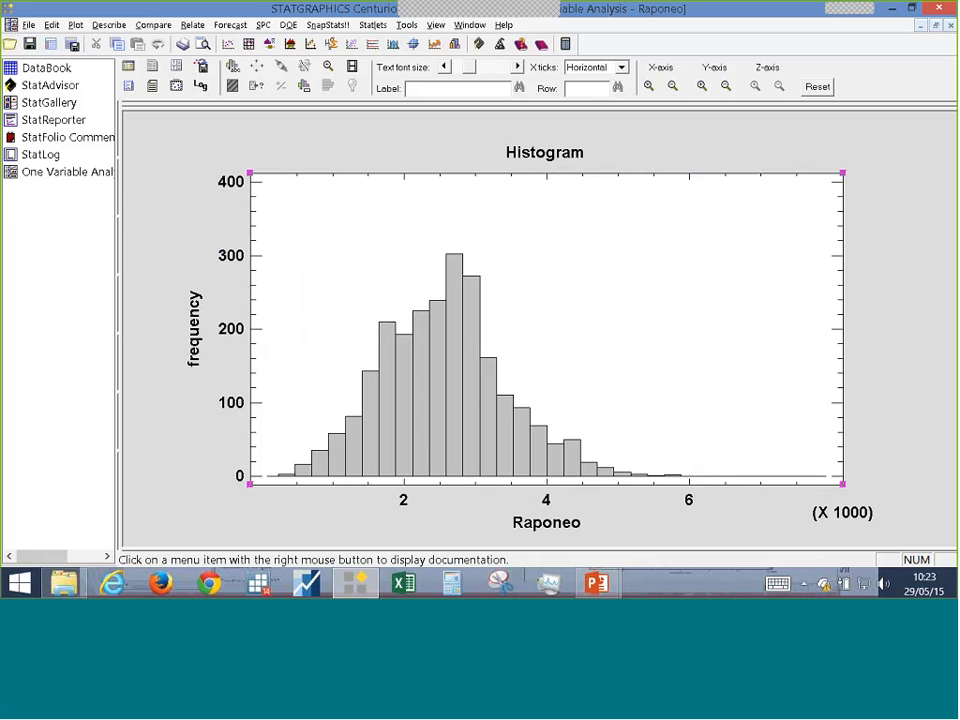
- Fill the histogram bars with light green and apply 3D effects to both the bars and the plot layout
{"action": "right_click", "coordinate": [507, 184]}
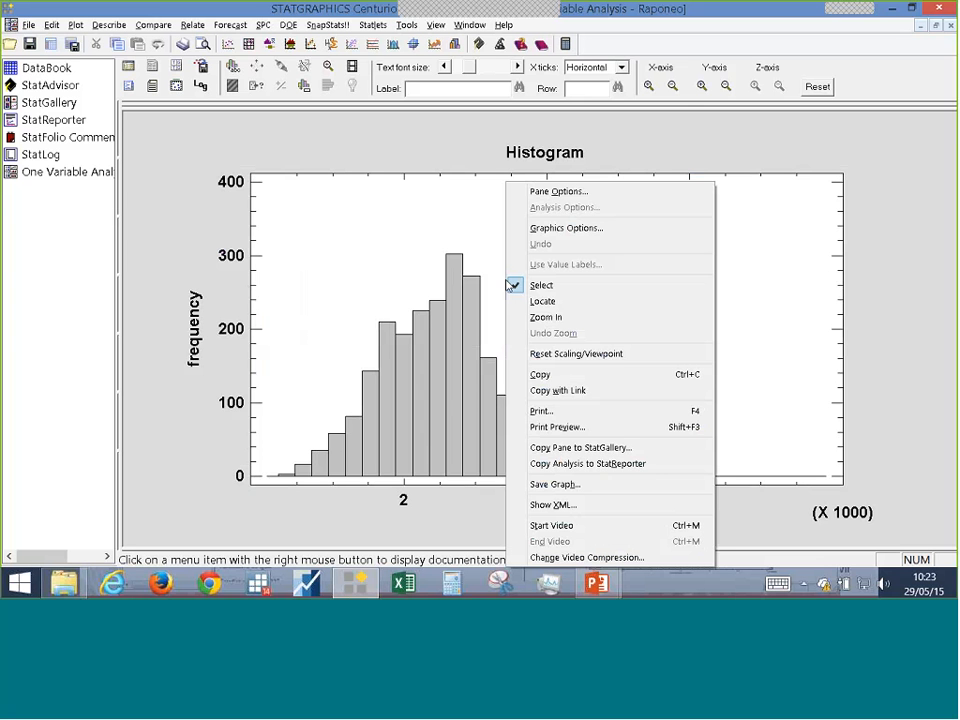
{"action": "left_click", "coordinate": [587, 229]}
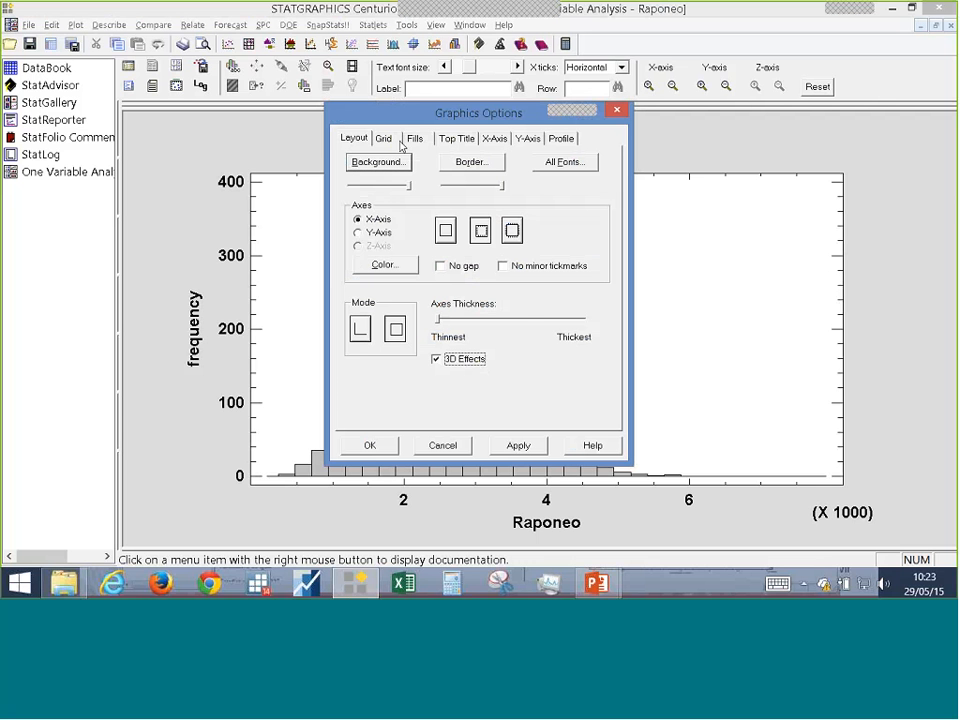
{"action": "left_click", "coordinate": [414, 138]}
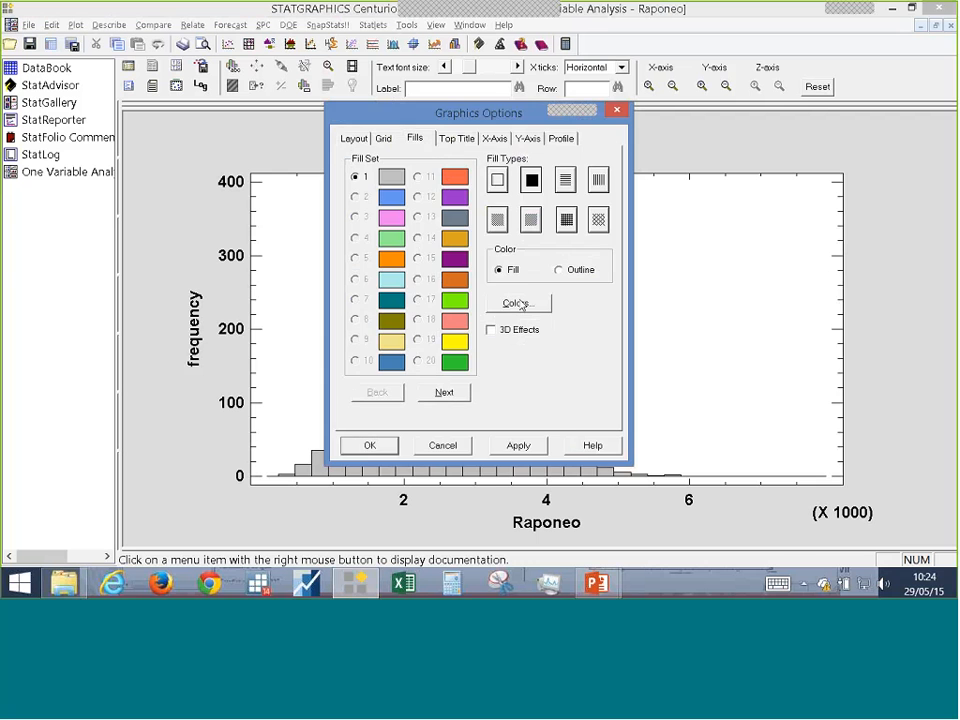
{"action": "left_click", "coordinate": [516, 304]}
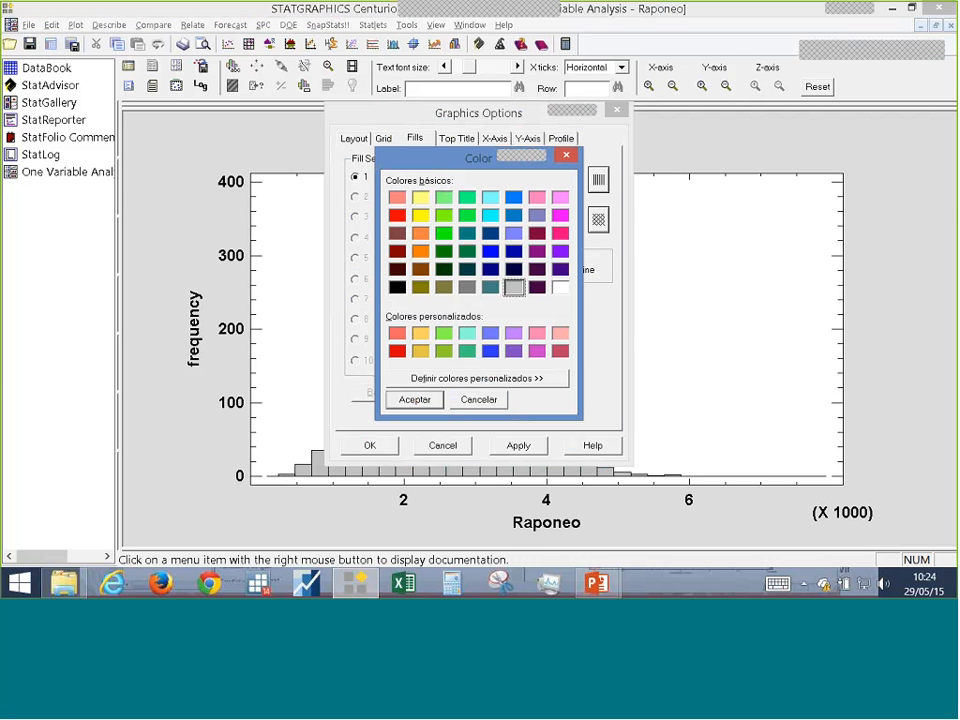
{"action": "left_click", "coordinate": [443, 215]}
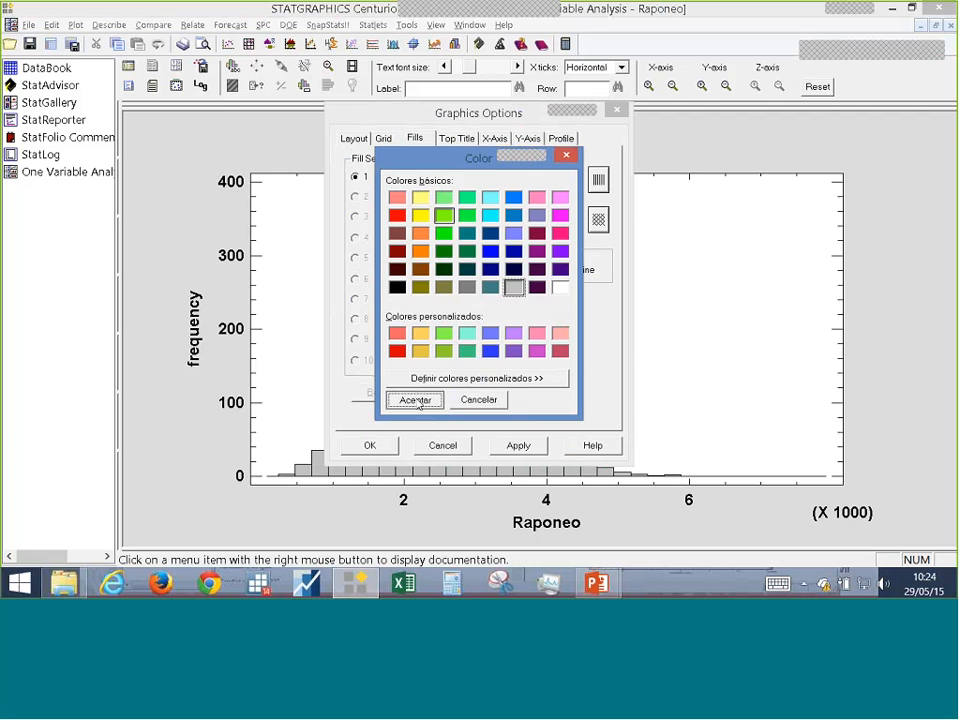
{"action": "left_click", "coordinate": [414, 399]}
{"action": "left_click", "coordinate": [518, 446]}
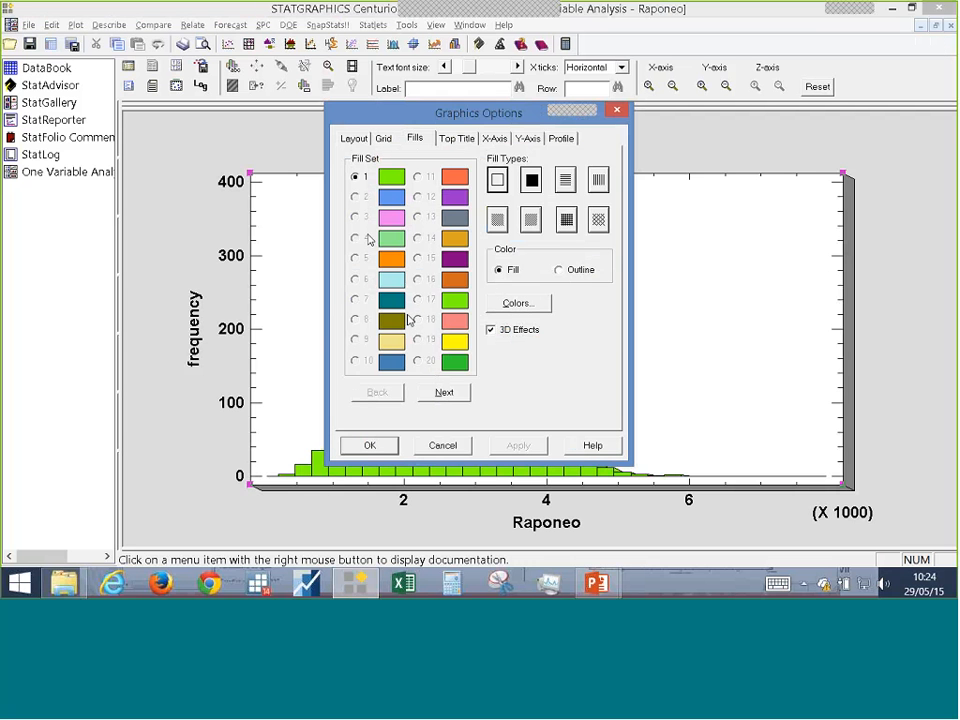
- Turn off the layout's 3D effects for the histogram frame, keeping the grid direction at None
{"action": "left_click", "coordinate": [383, 140]}
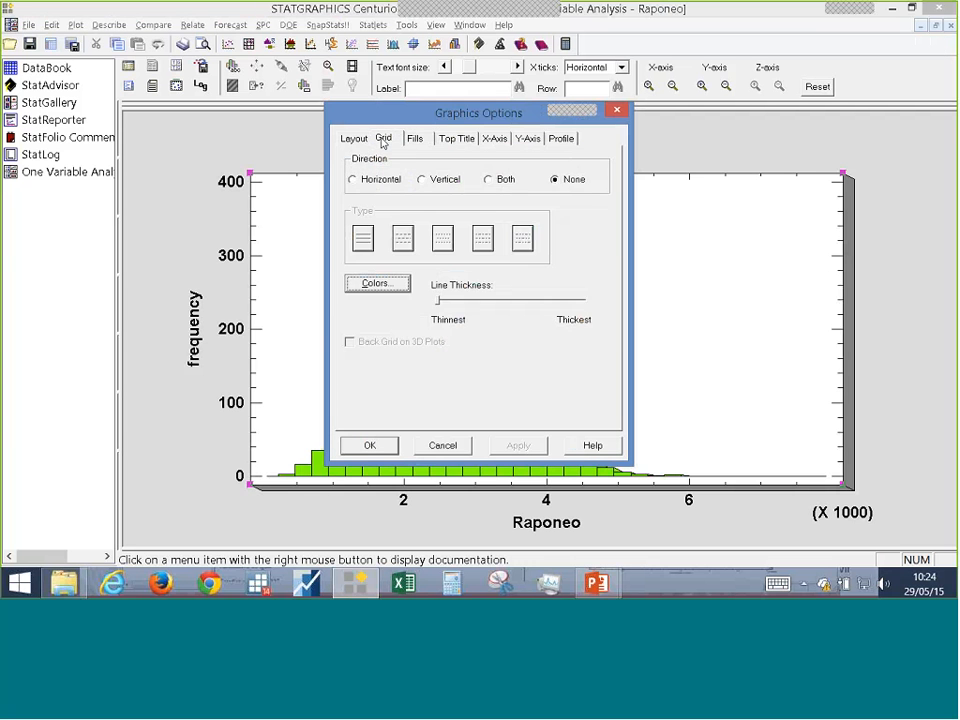
{"action": "left_click", "coordinate": [354, 139]}
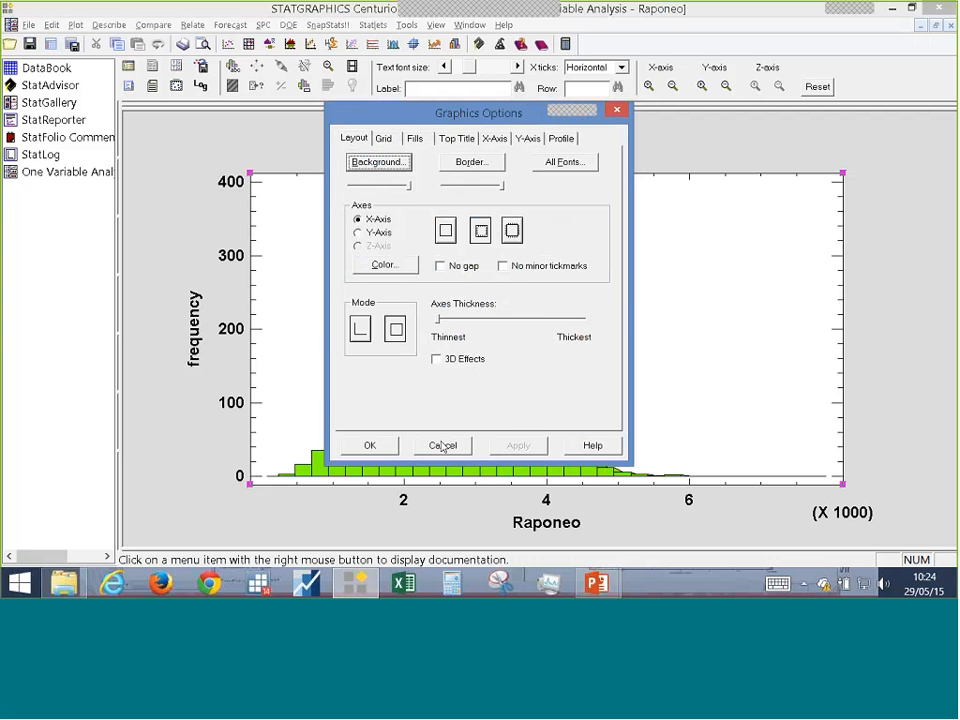
{"action": "left_click_drag", "start_coordinate": [513, 112], "coordinate": [389, 111]}
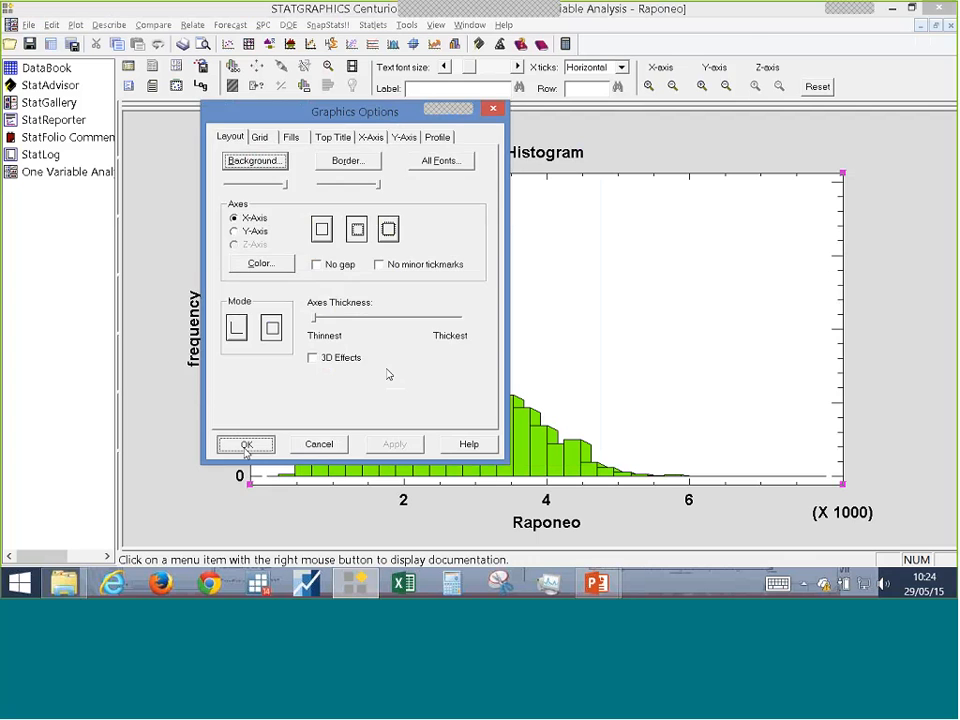
{"action": "left_click", "coordinate": [245, 446]}
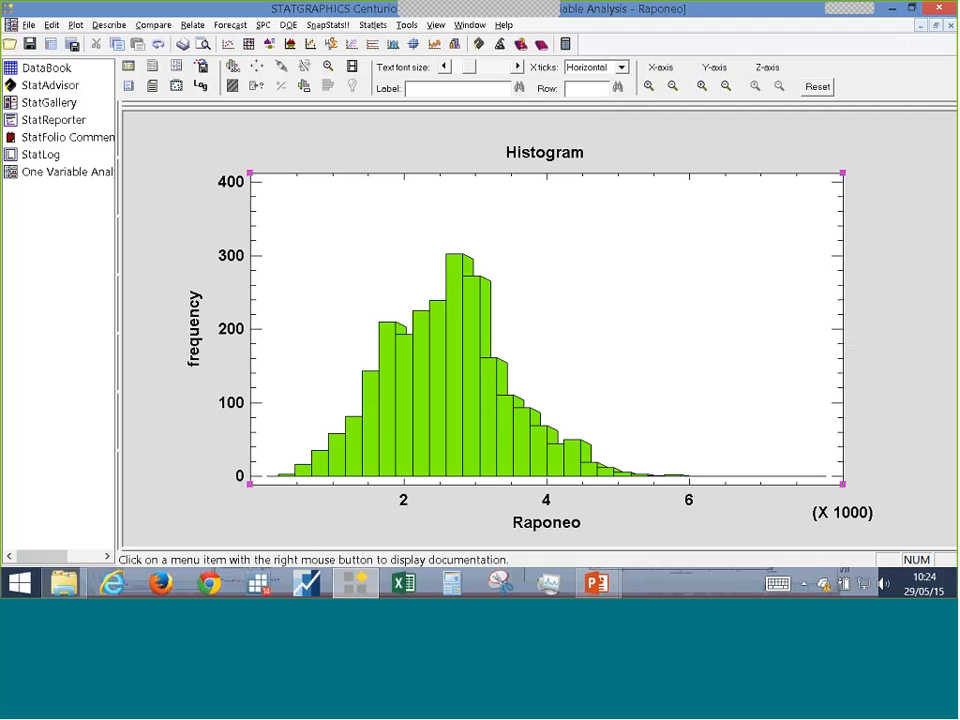
- Save the histogram's current graphics settings in the profile User #12 and make it the default profile
{"action": "left_click", "coordinate": [896, 446]}
{"action": "right_click", "coordinate": [580, 182]}
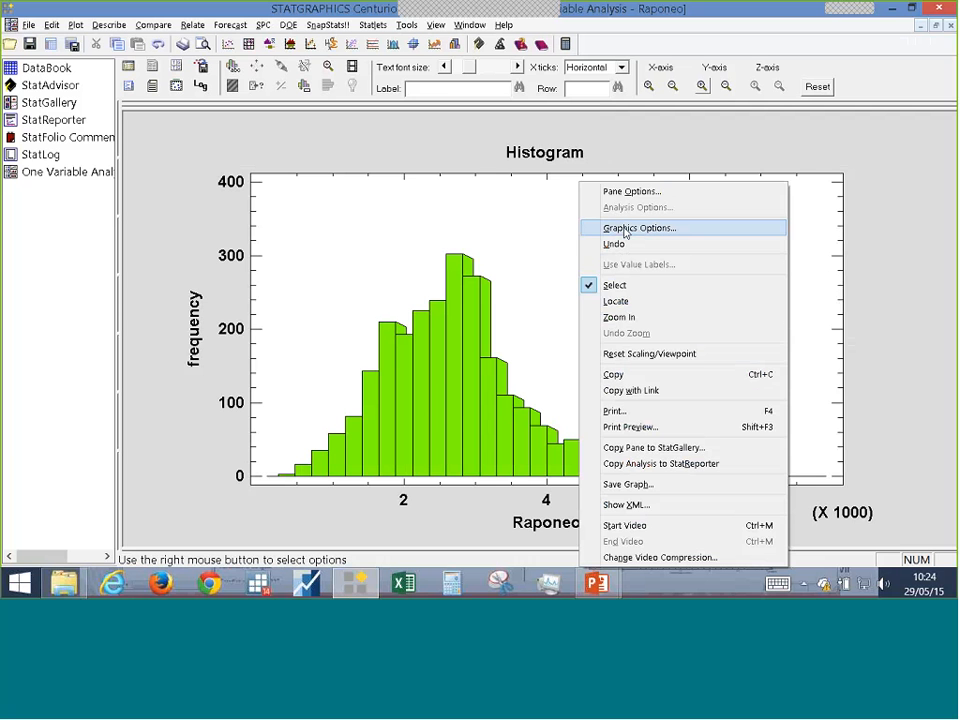
{"action": "left_click", "coordinate": [625, 230]}
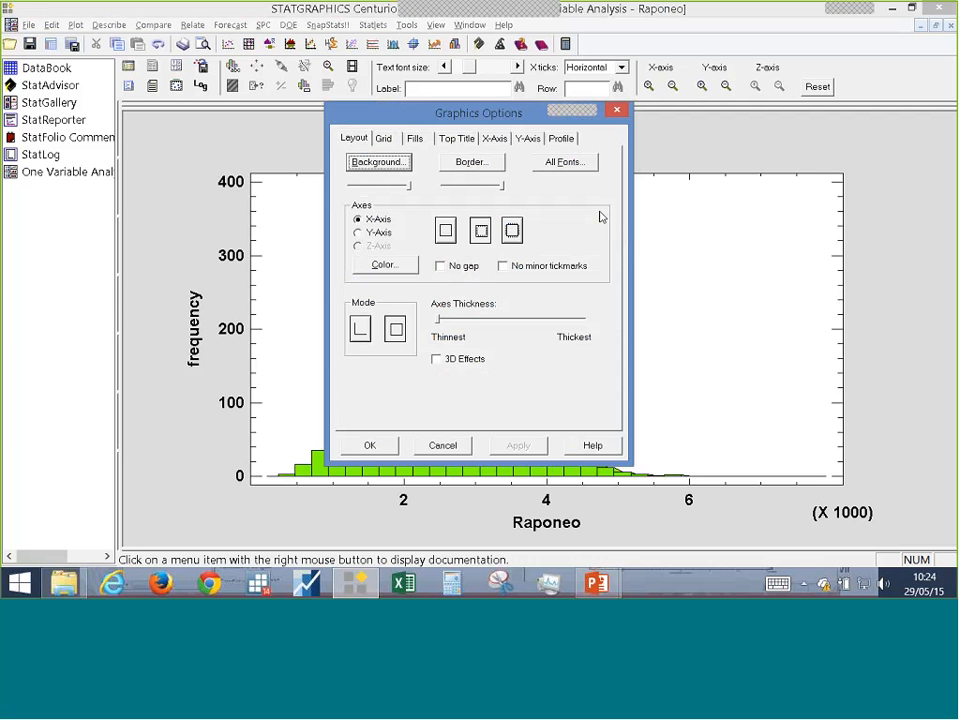
{"action": "left_click", "coordinate": [563, 138]}
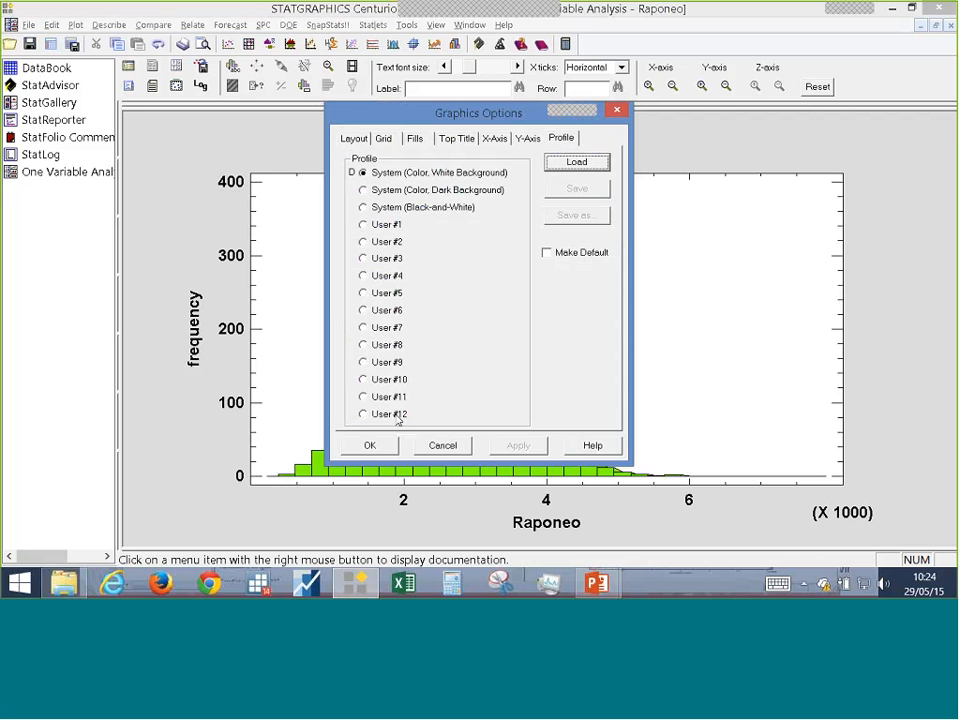
{"action": "left_click", "coordinate": [363, 414]}
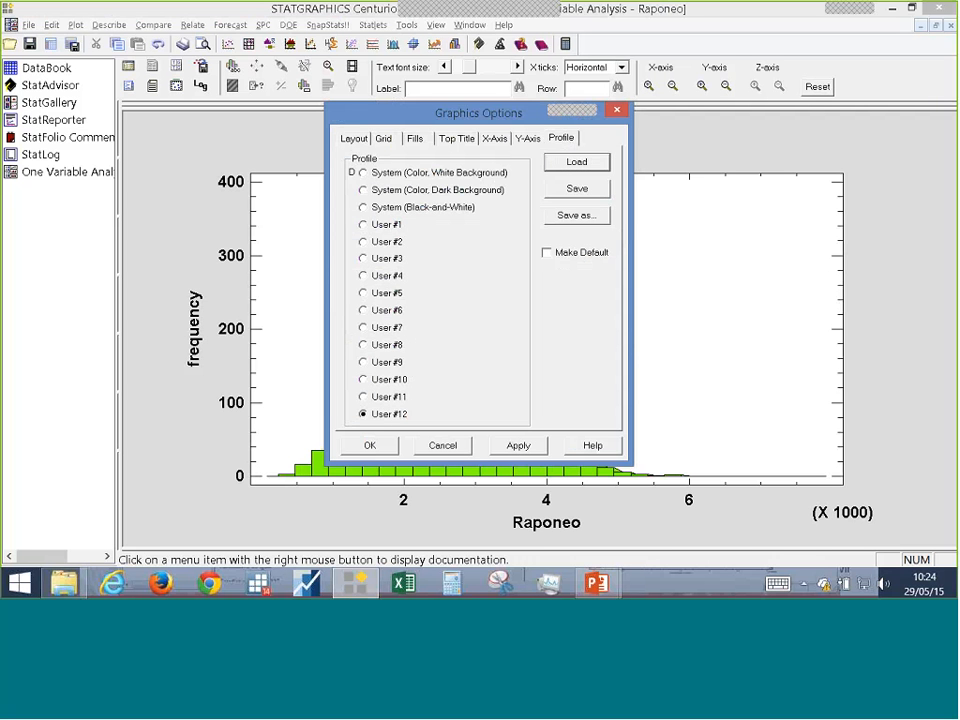
{"action": "left_click", "coordinate": [566, 216]}
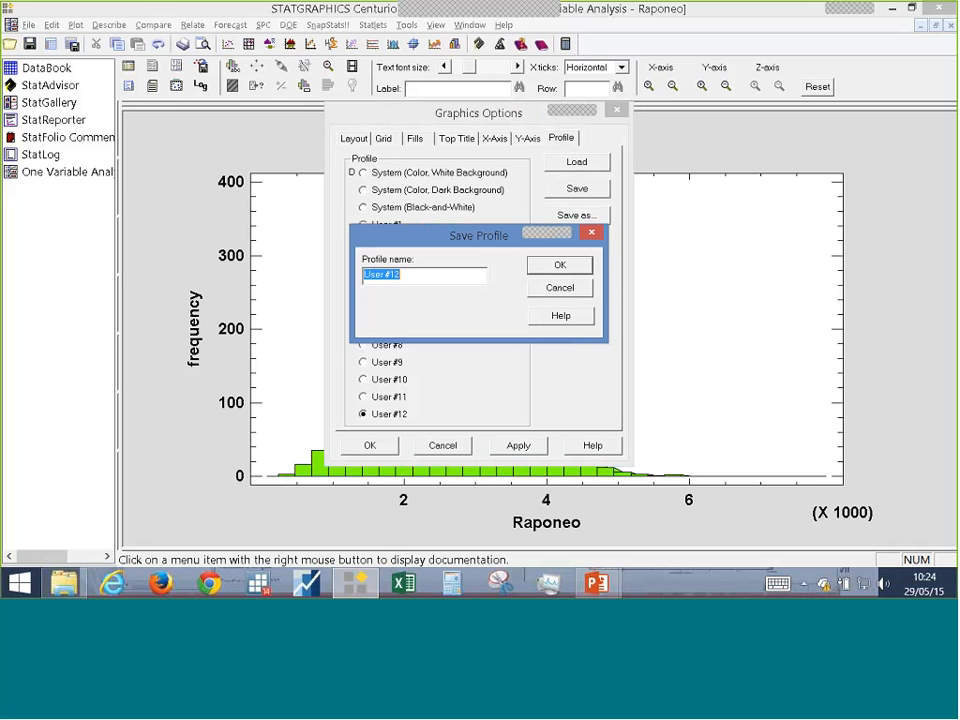
{"action": "left_click", "coordinate": [588, 266]}
{"action": "left_click", "coordinate": [562, 326]}
{"action": "left_click", "coordinate": [573, 168]}
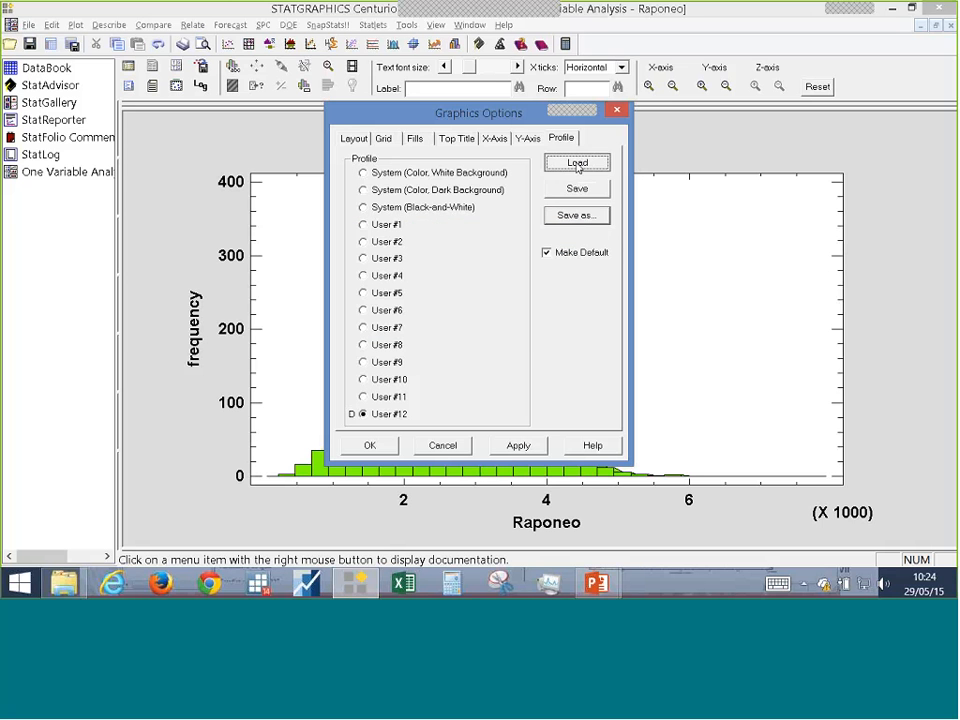
{"action": "left_click", "coordinate": [577, 188]}
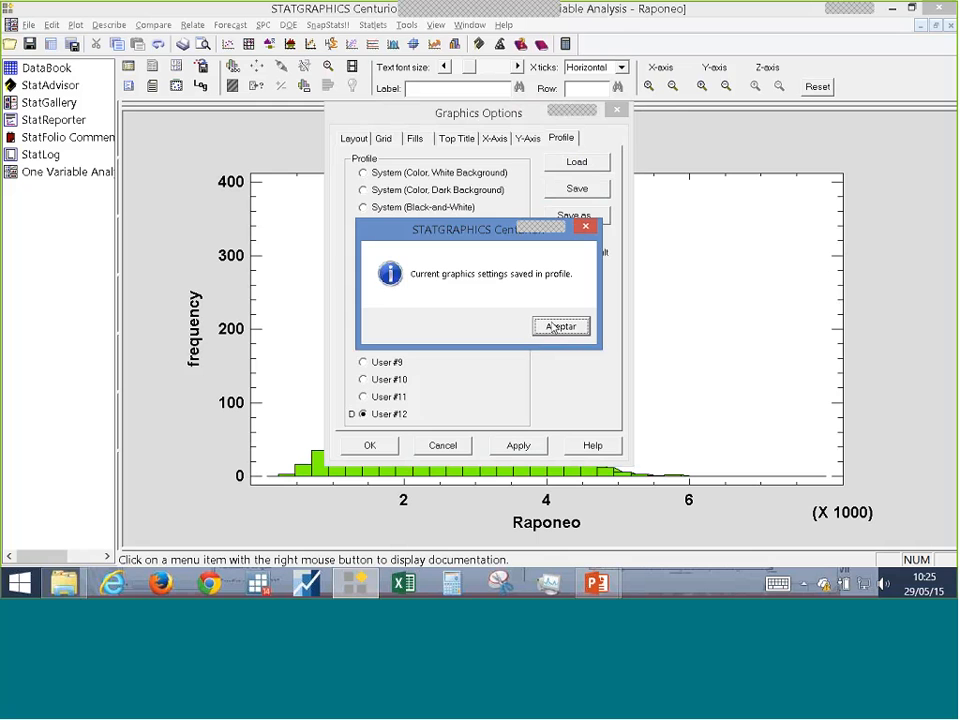
{"action": "left_click", "coordinate": [552, 328]}
{"action": "key", "text": "Return"}
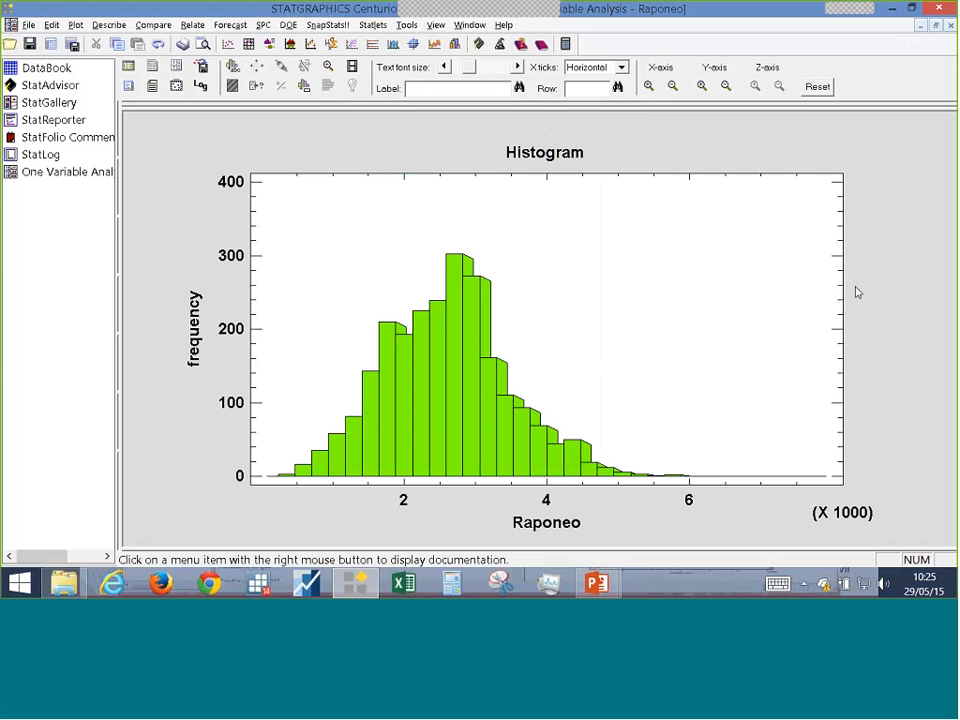
- Return to the results overview, consult the next slide of the PowerPoint presentation, and enlarge the green Raponeo histogram again
{"action": "double_click", "coordinate": [890, 253]}
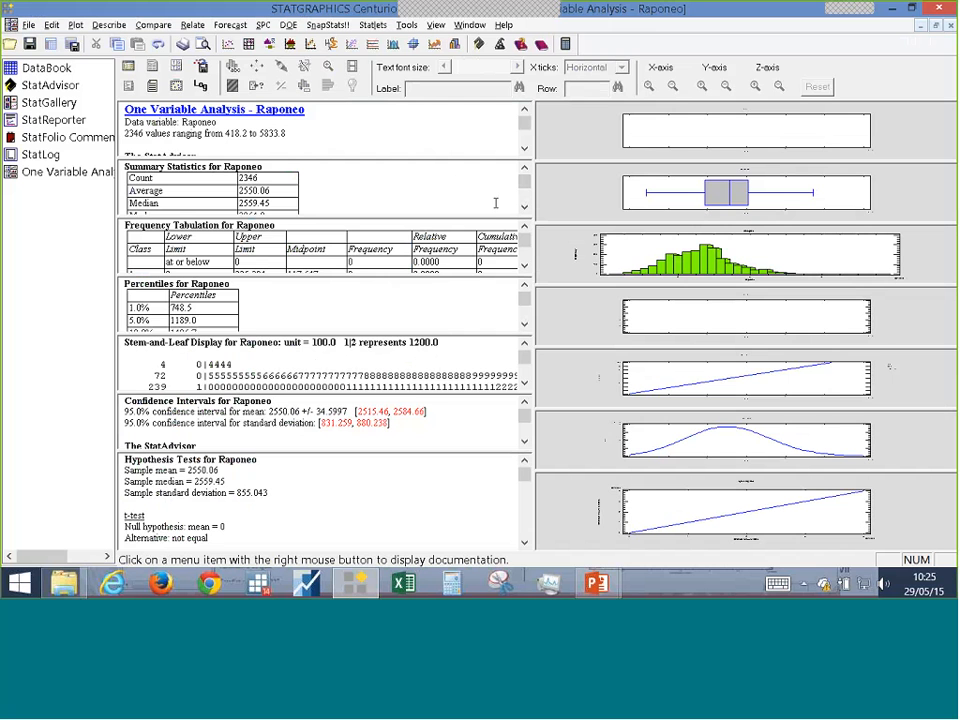
{"action": "key", "text": "alt+Tab"}
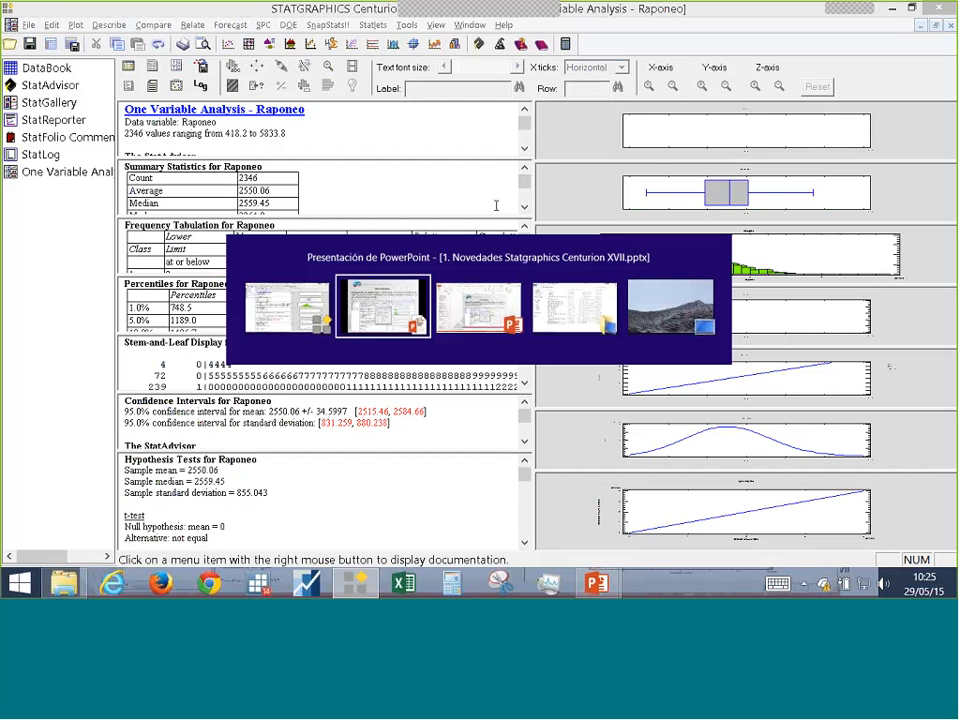
{"action": "key", "text": "Right"}
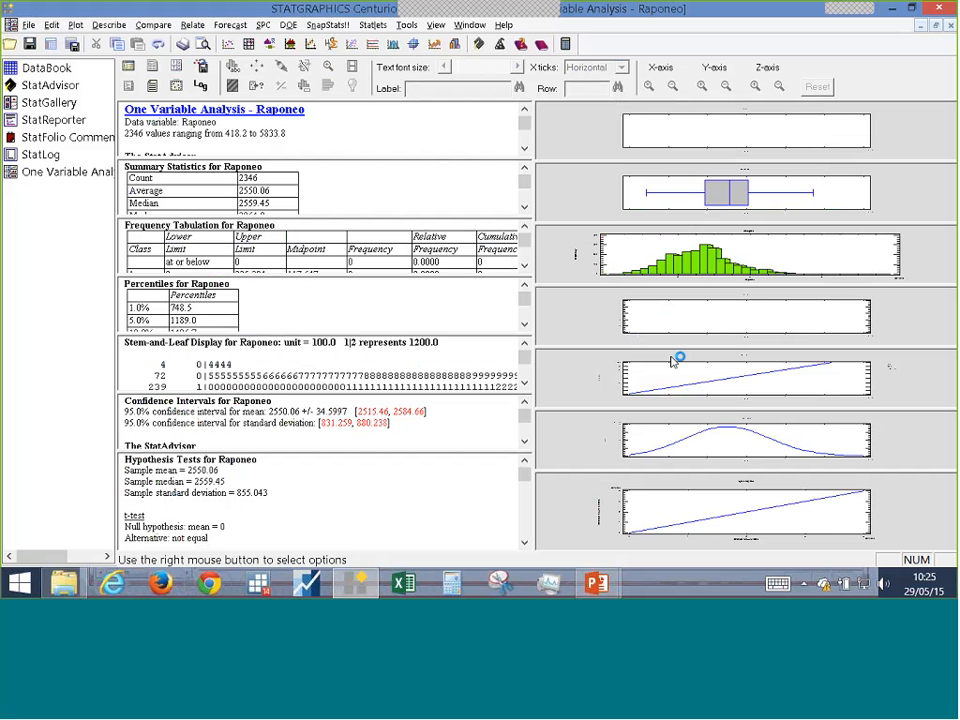
{"action": "double_click", "coordinate": [791, 268]}
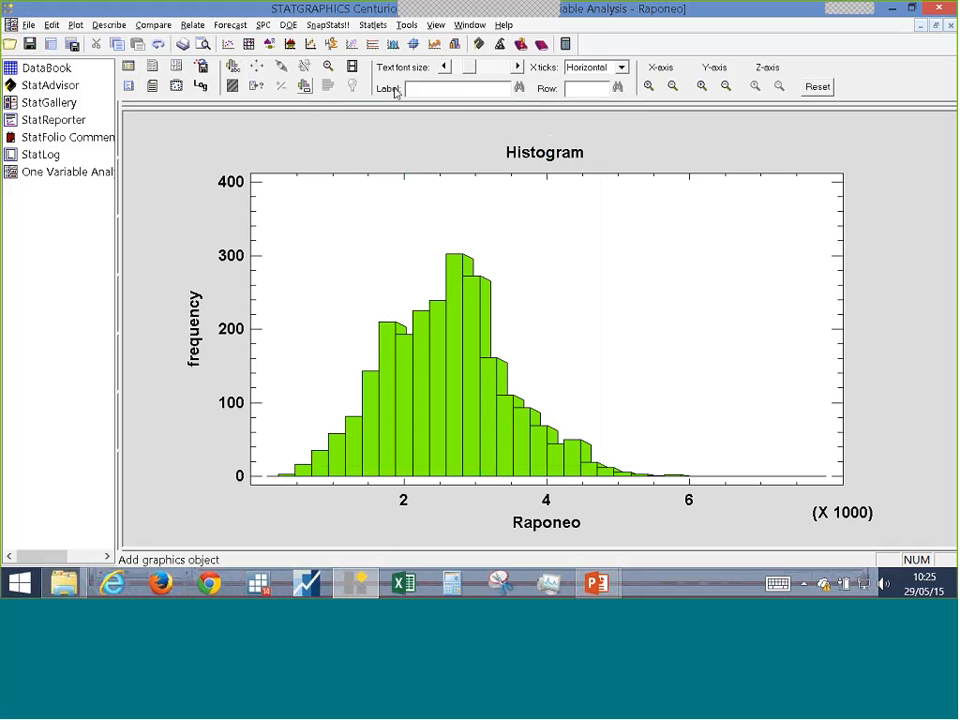
- Add a horizontal line to the Raponeo histogram at Y1 200
{"action": "left_click", "coordinate": [308, 88]}
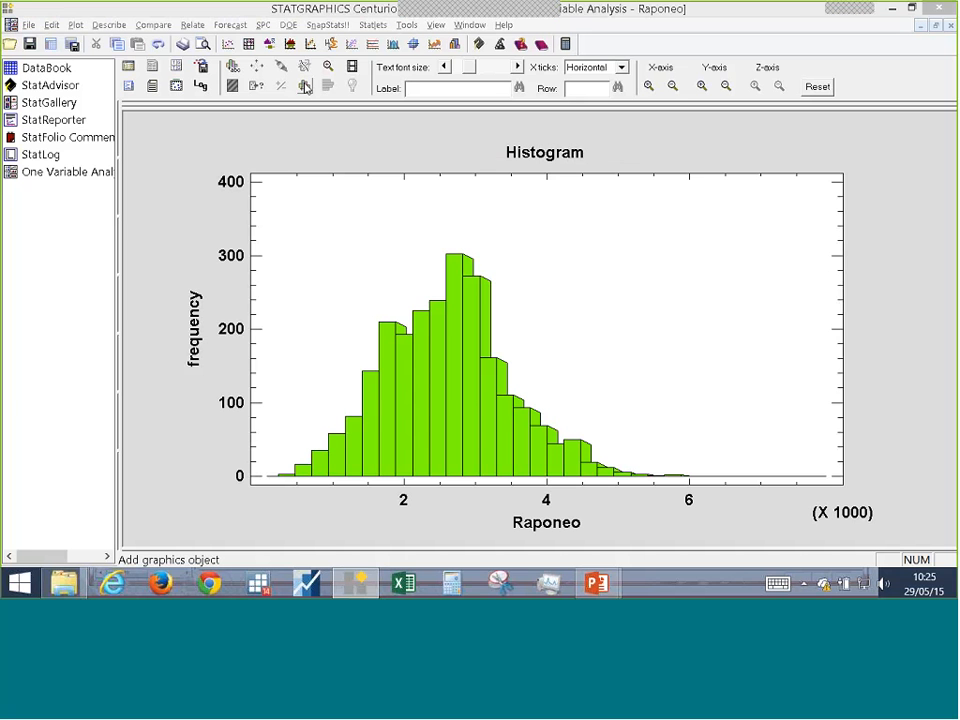
{"action": "left_click_drag", "start_coordinate": [515, 172], "coordinate": [699, 171]}
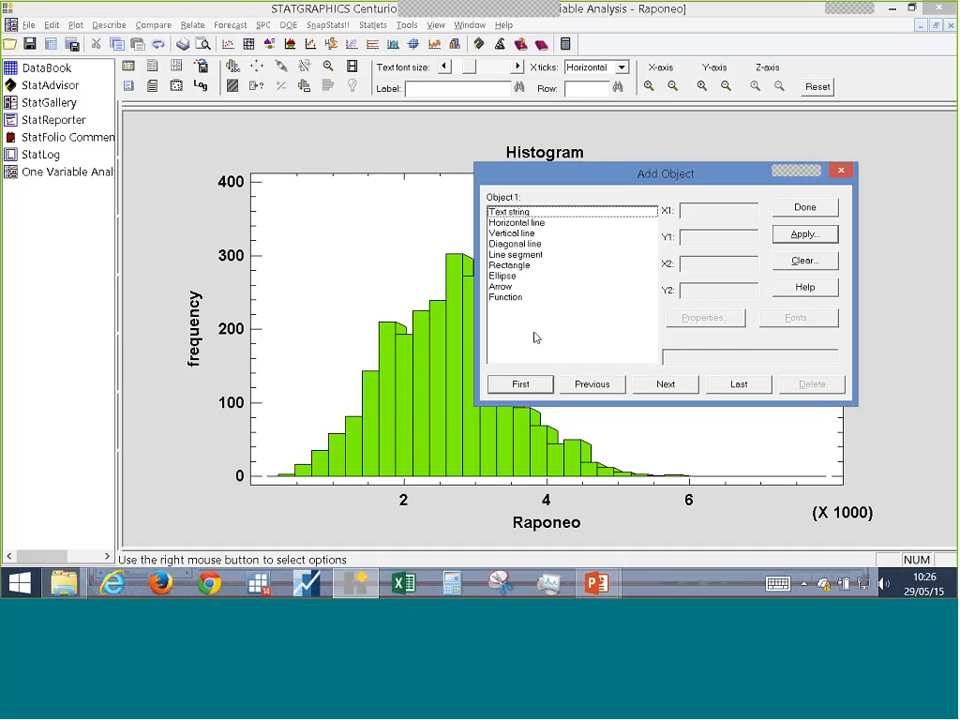
{"action": "left_click", "coordinate": [544, 224]}
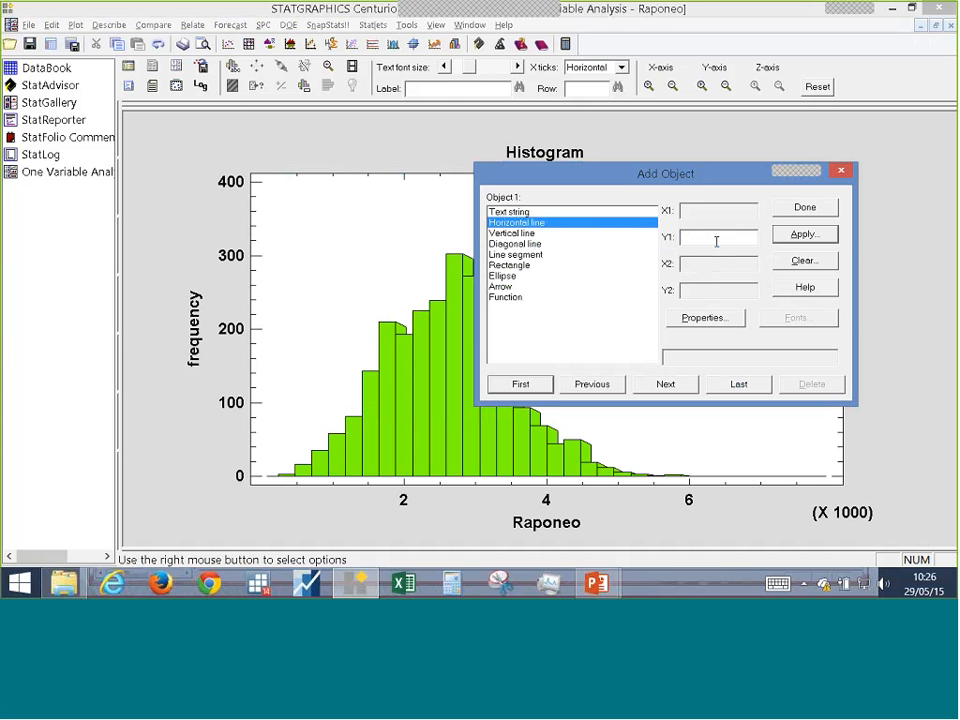
{"action": "type", "text": "200"}
{"action": "left_click", "coordinate": [805, 234]}
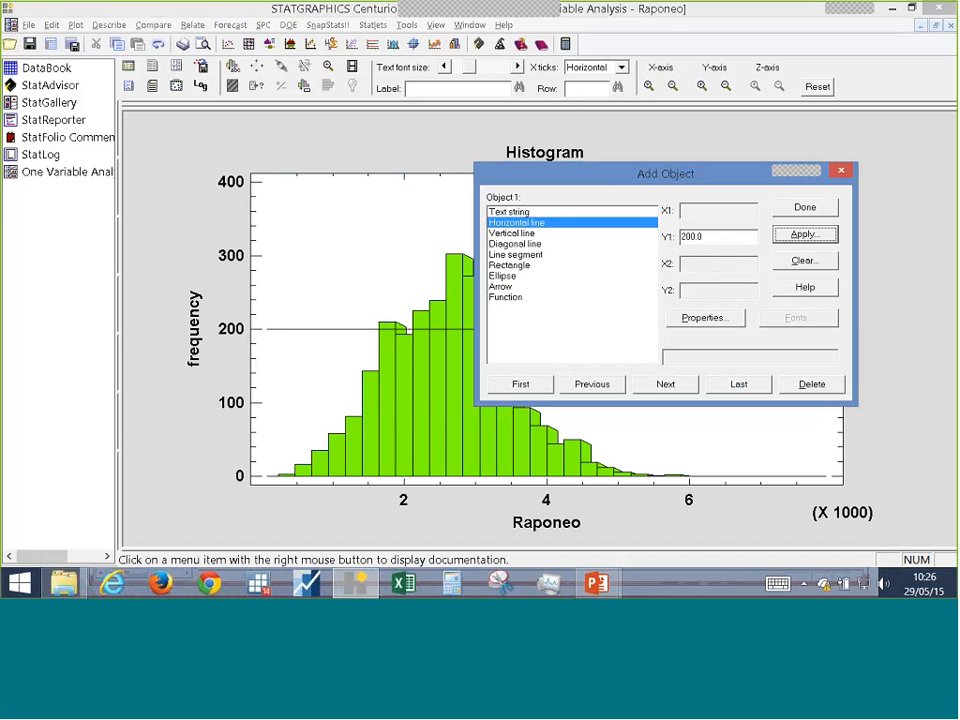
{"action": "left_click_drag", "start_coordinate": [706, 174], "coordinate": [718, 65]}
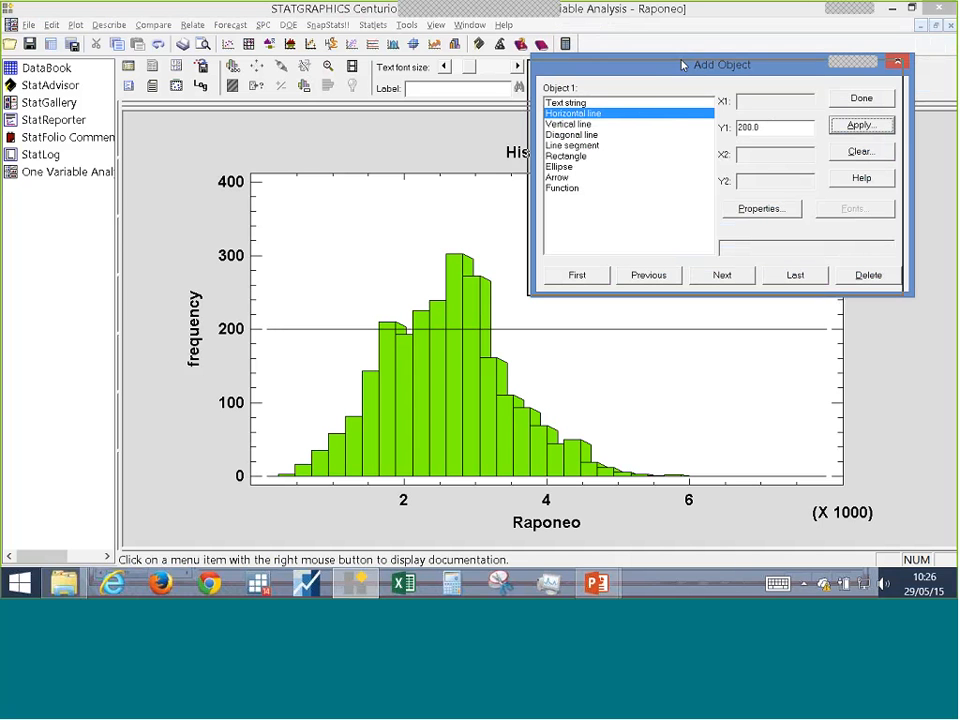
{"action": "left_click_drag", "start_coordinate": [680, 62], "coordinate": [643, 83]}
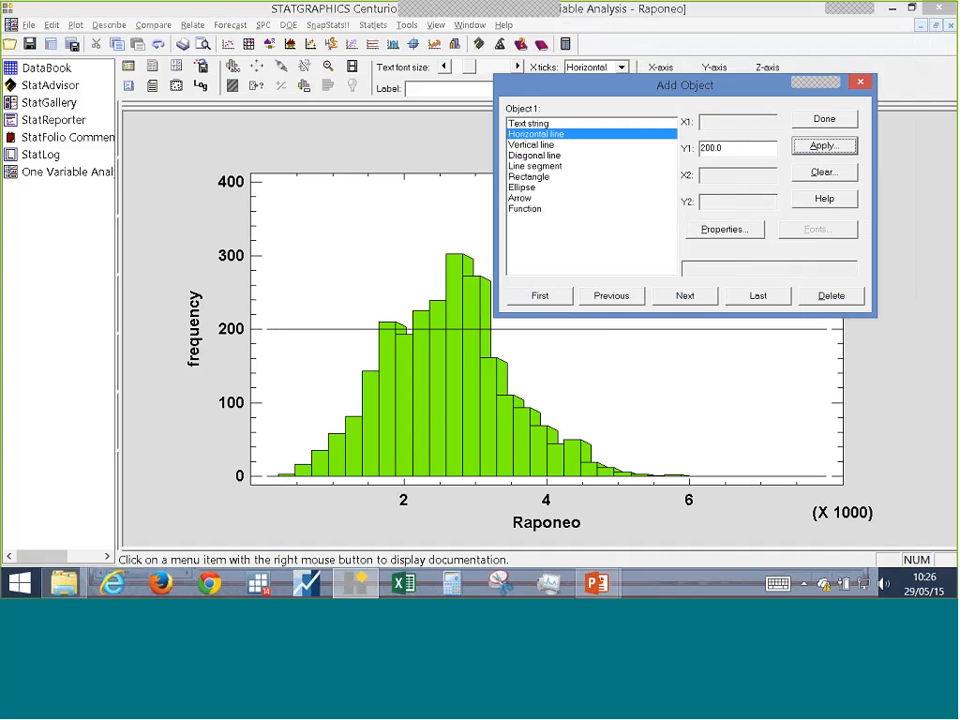
{"action": "left_click", "coordinate": [537, 304]}
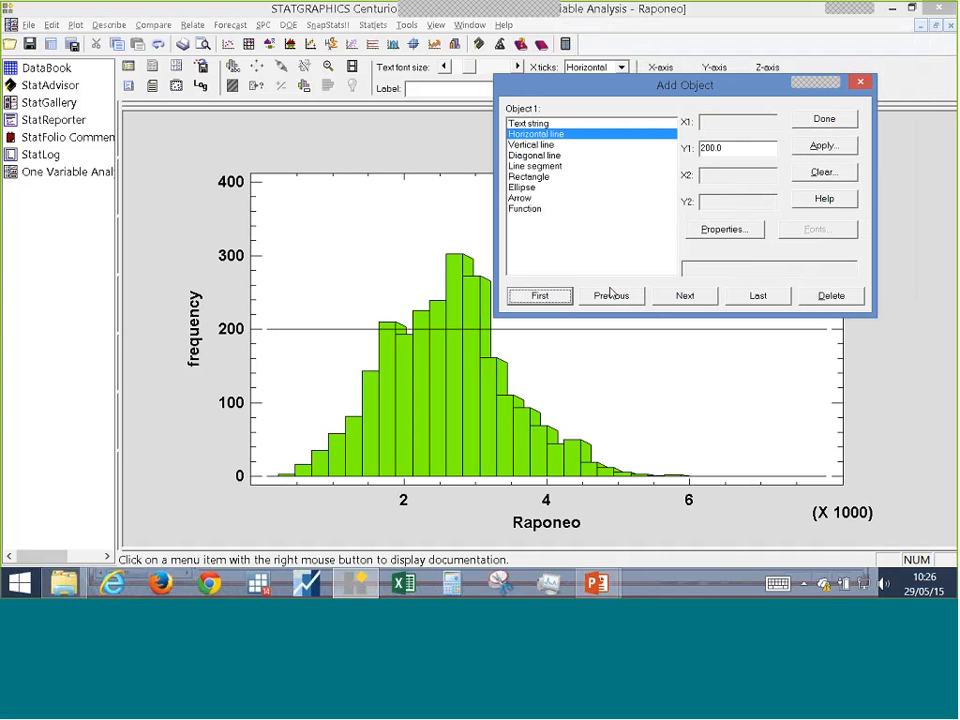
- Change the added object to a vertical line at X1 4 and check the plot
{"action": "left_click", "coordinate": [596, 146]}
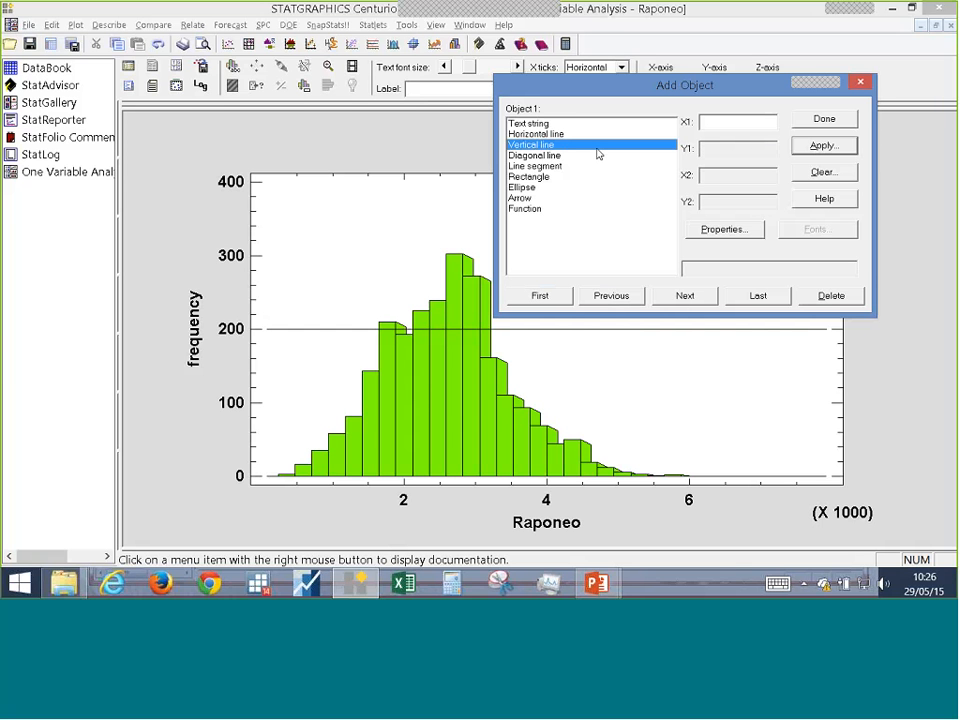
{"action": "left_click", "coordinate": [702, 121]}
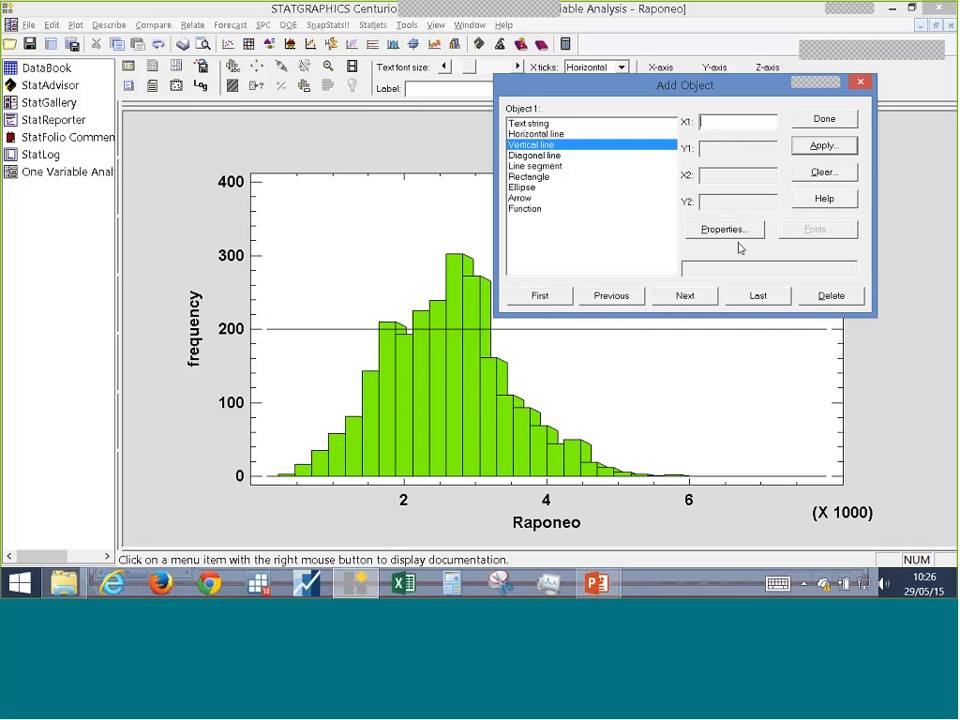
{"action": "type", "text": "4"}
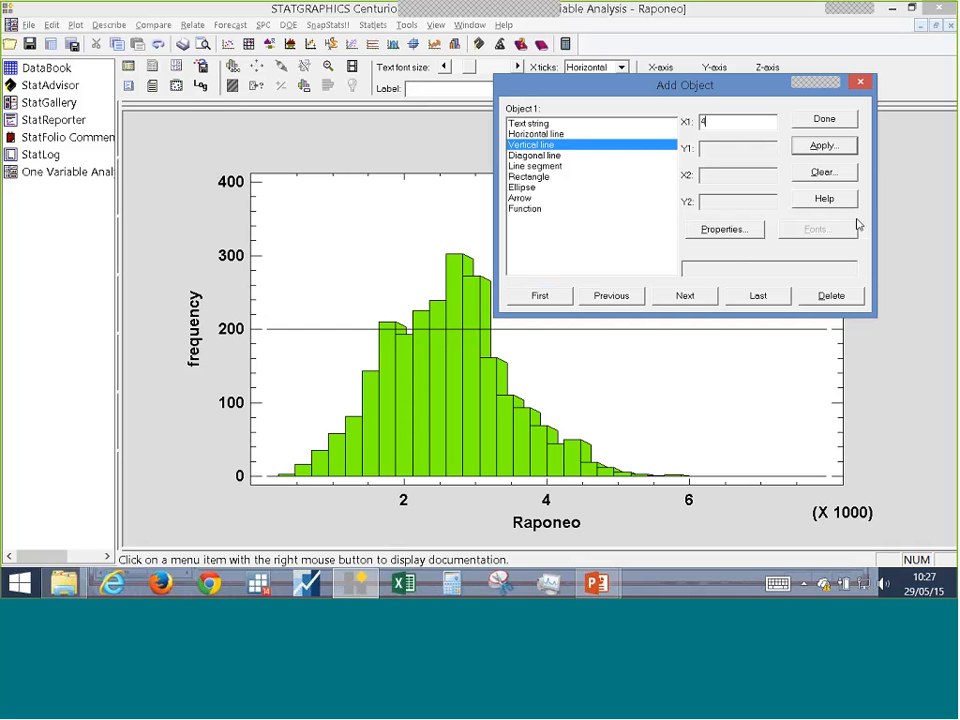
{"action": "left_click", "coordinate": [836, 154]}
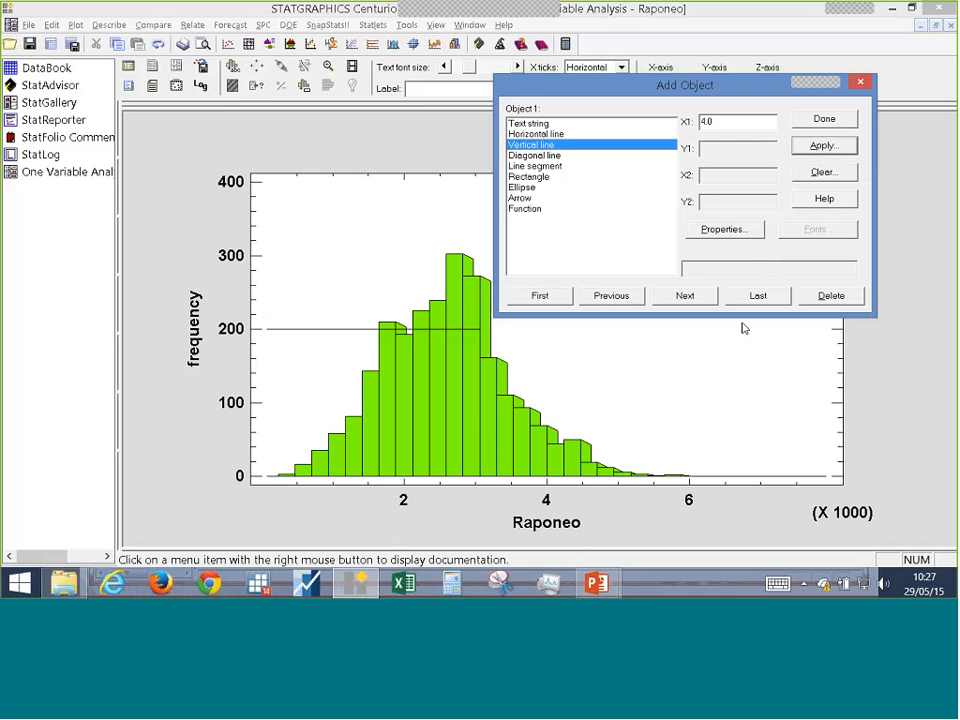
{"action": "left_click", "coordinate": [830, 147]}
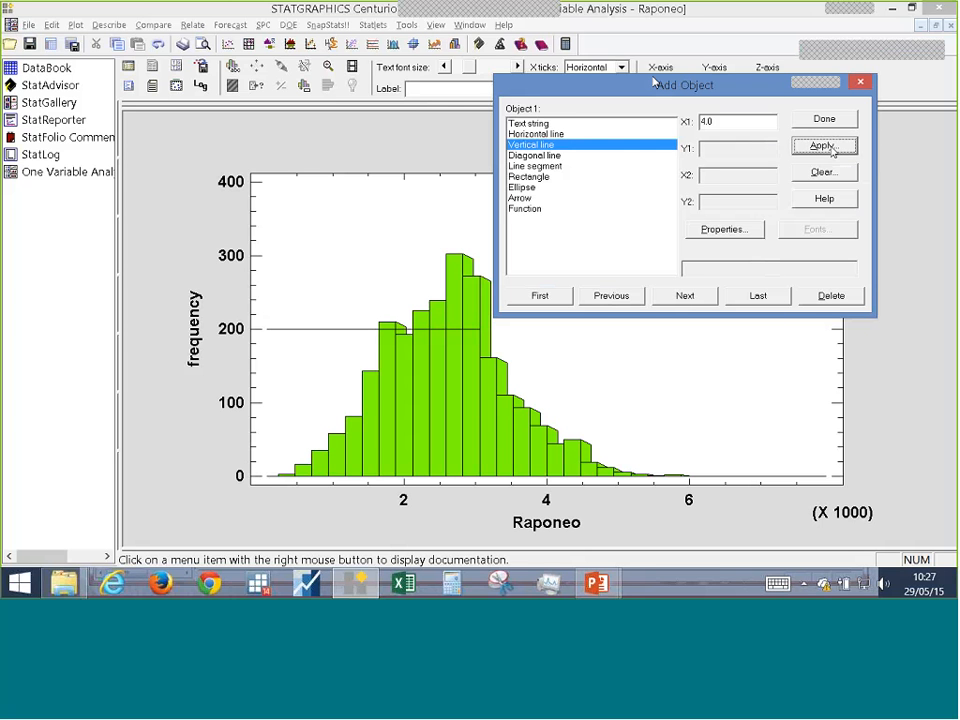
{"action": "left_click_drag", "start_coordinate": [654, 80], "coordinate": [455, 131]}
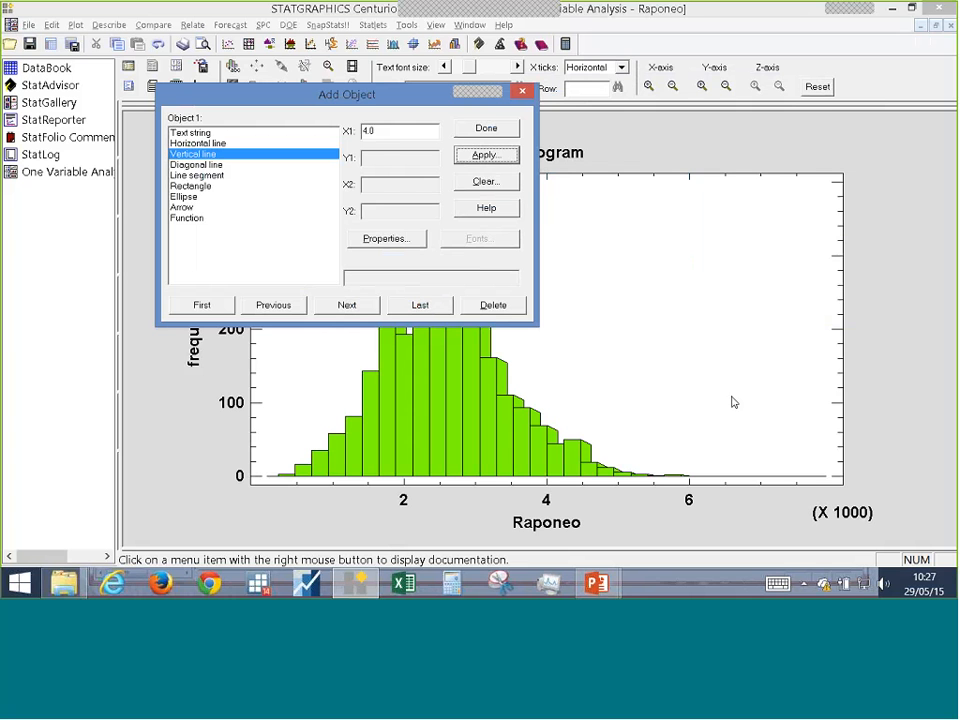
- Reapply the vertical line at X1 4.0, keeping all added objects, and finish adding objects
{"action": "left_click", "coordinate": [392, 133]}
{"action": "left_click", "coordinate": [502, 158]}
{"action": "left_click", "coordinate": [502, 184]}
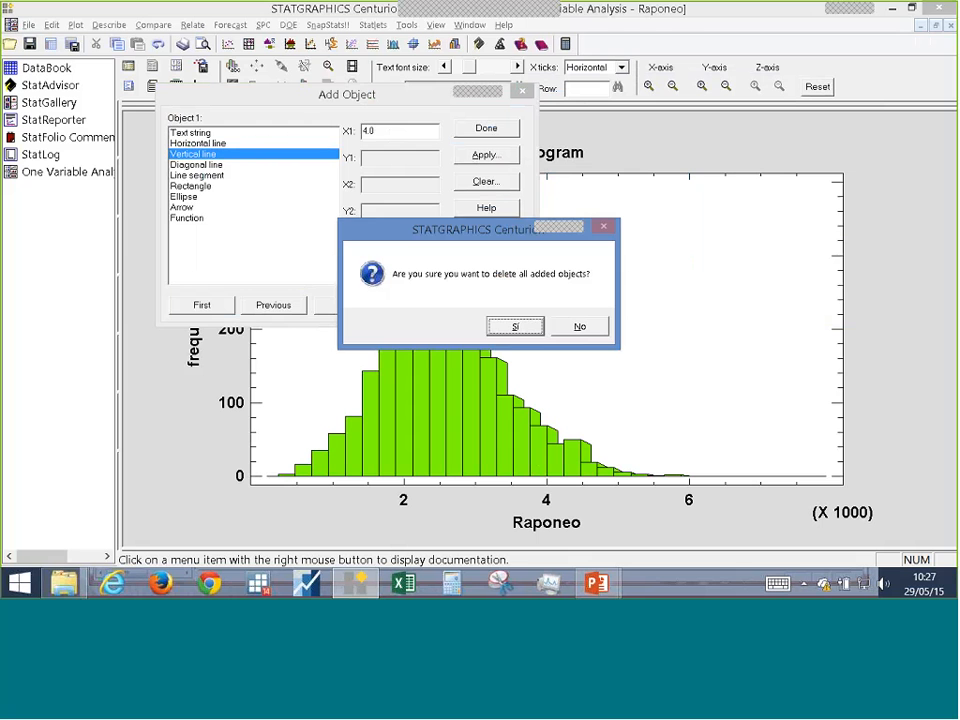
{"action": "left_click", "coordinate": [577, 328]}
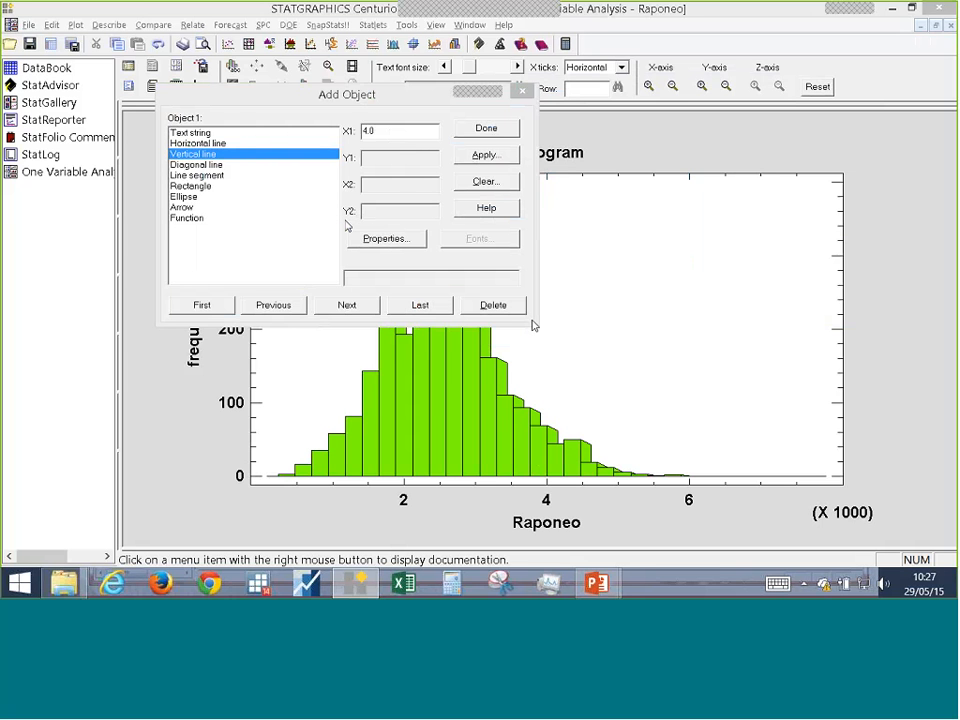
{"action": "left_click", "coordinate": [393, 134]}
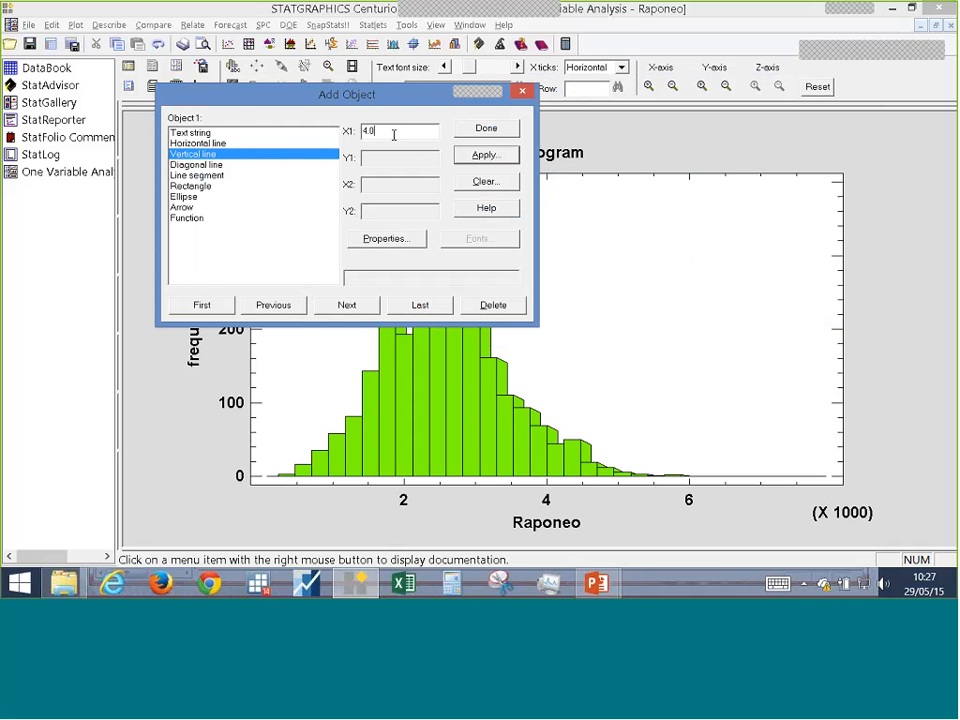
{"action": "key", "text": "BackSpace"}
{"action": "key", "text": "BackSpace"}
{"action": "type", "text": ".0"}
{"action": "left_click", "coordinate": [480, 158]}
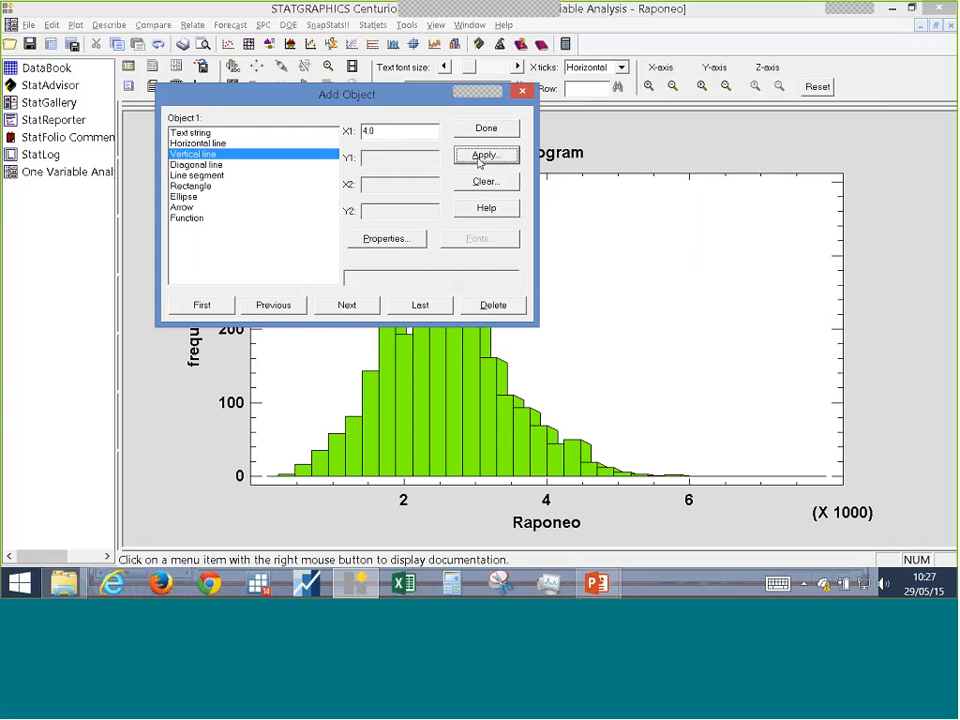
{"action": "left_click", "coordinate": [482, 130]}
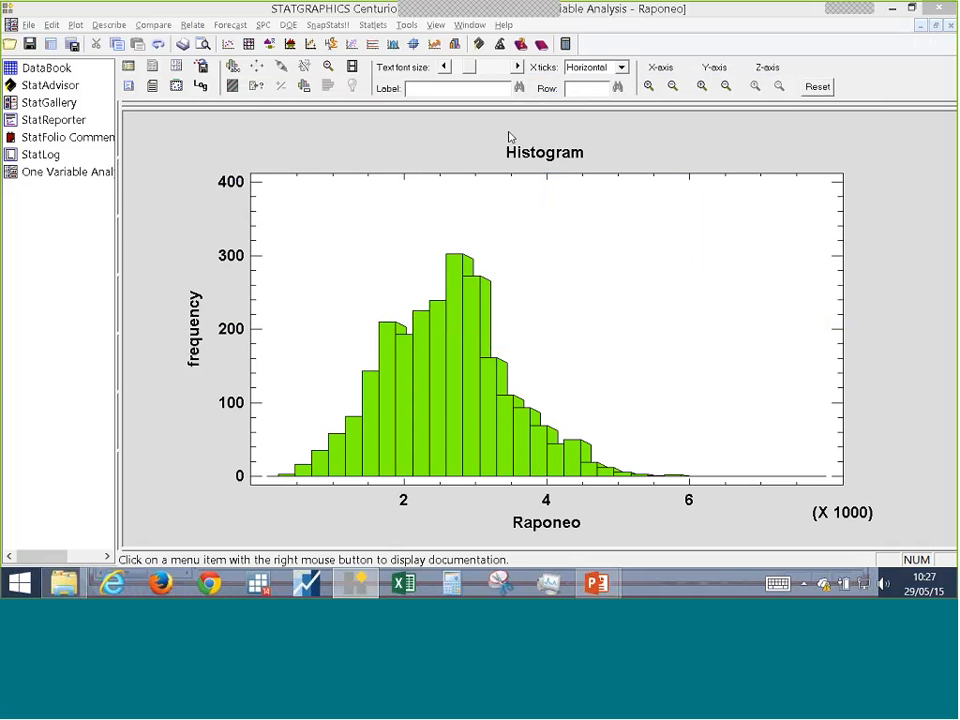
- Add a second object as a vertical line at X1 2 and check its line options without changing them
{"action": "right_click", "coordinate": [508, 137]}
{"action": "left_click", "coordinate": [407, 276]}
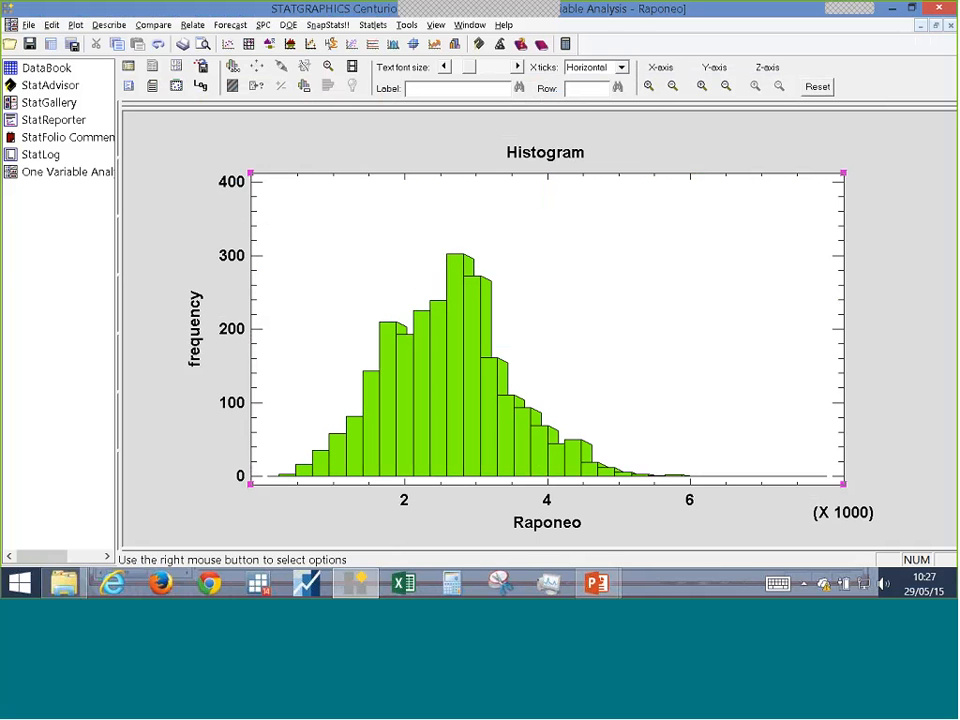
{"action": "left_click", "coordinate": [290, 45]}
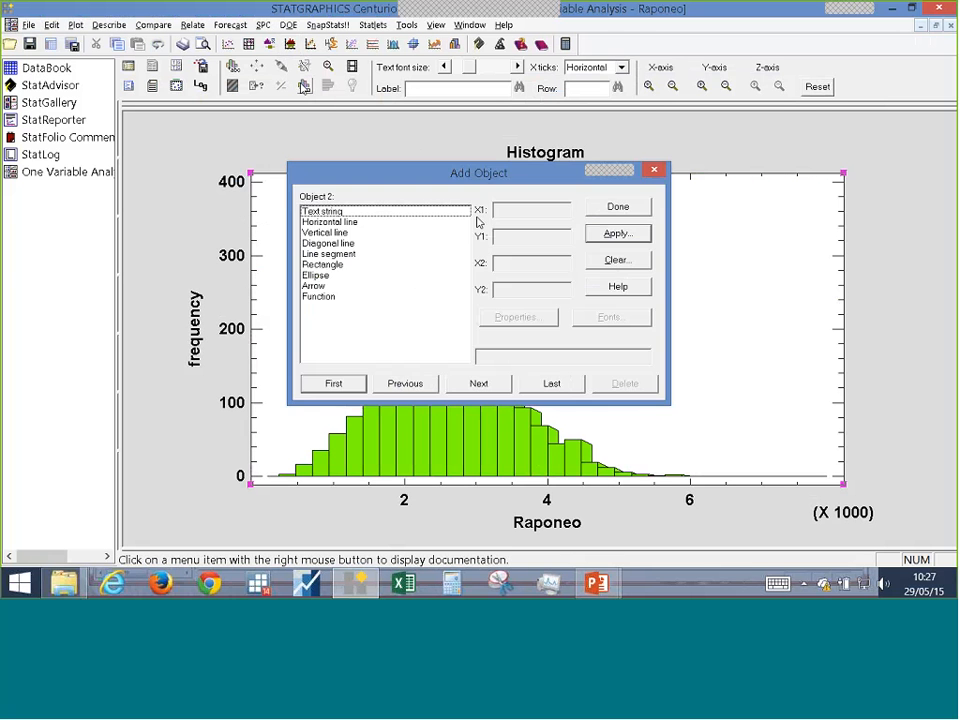
{"action": "left_click", "coordinate": [340, 233]}
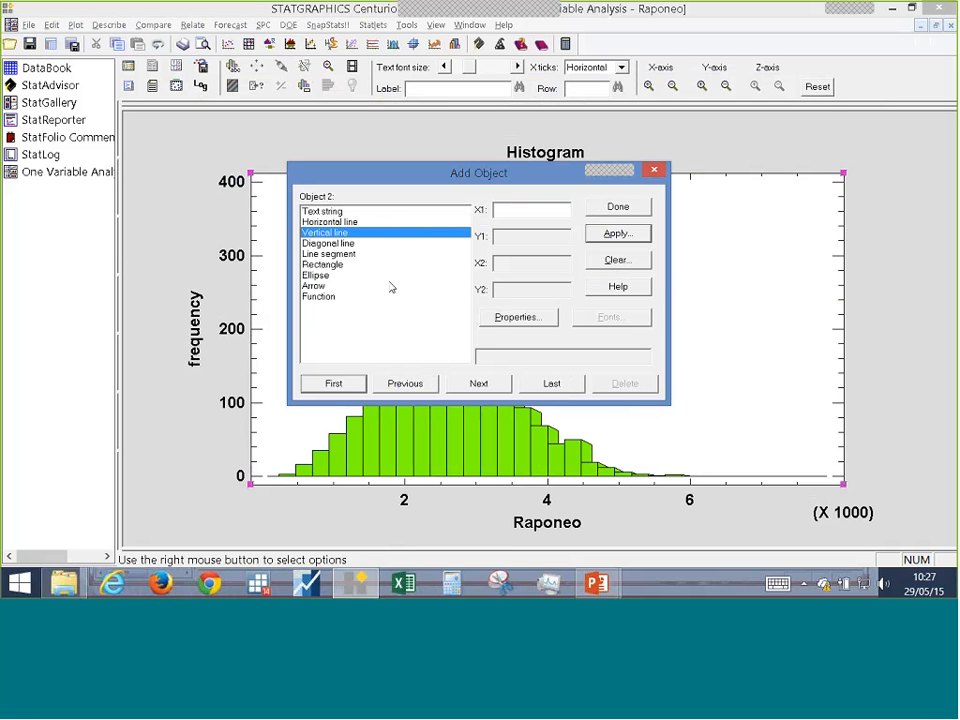
{"action": "left_click", "coordinate": [530, 213]}
{"action": "type", "text": "2"}
{"action": "left_click", "coordinate": [606, 236]}
{"action": "left_click_drag", "start_coordinate": [527, 178], "coordinate": [721, 107]}
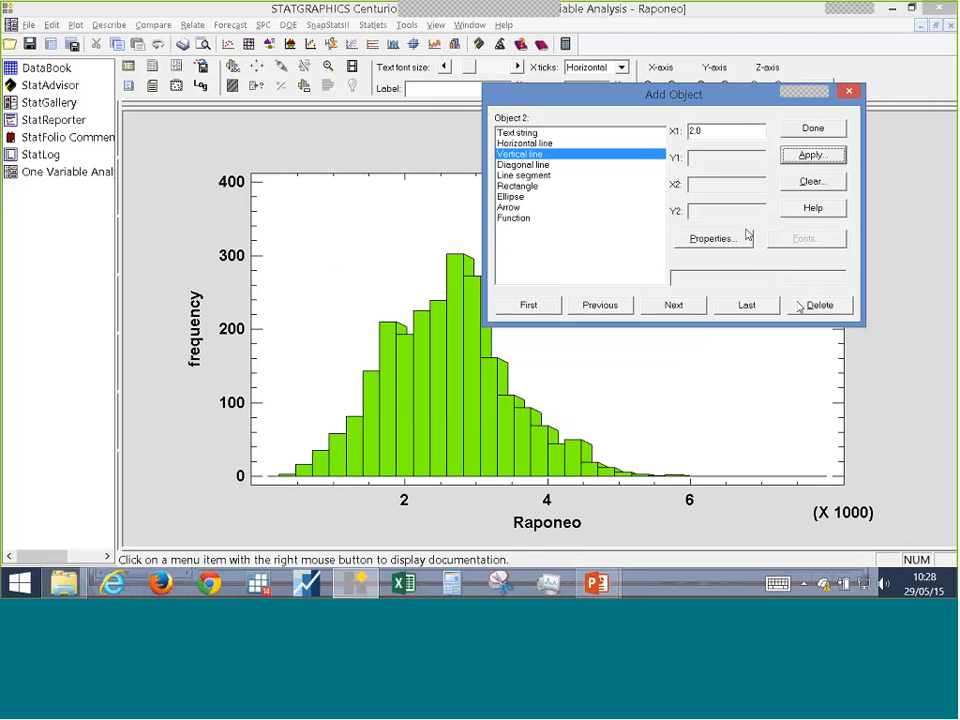
{"action": "left_click", "coordinate": [716, 241]}
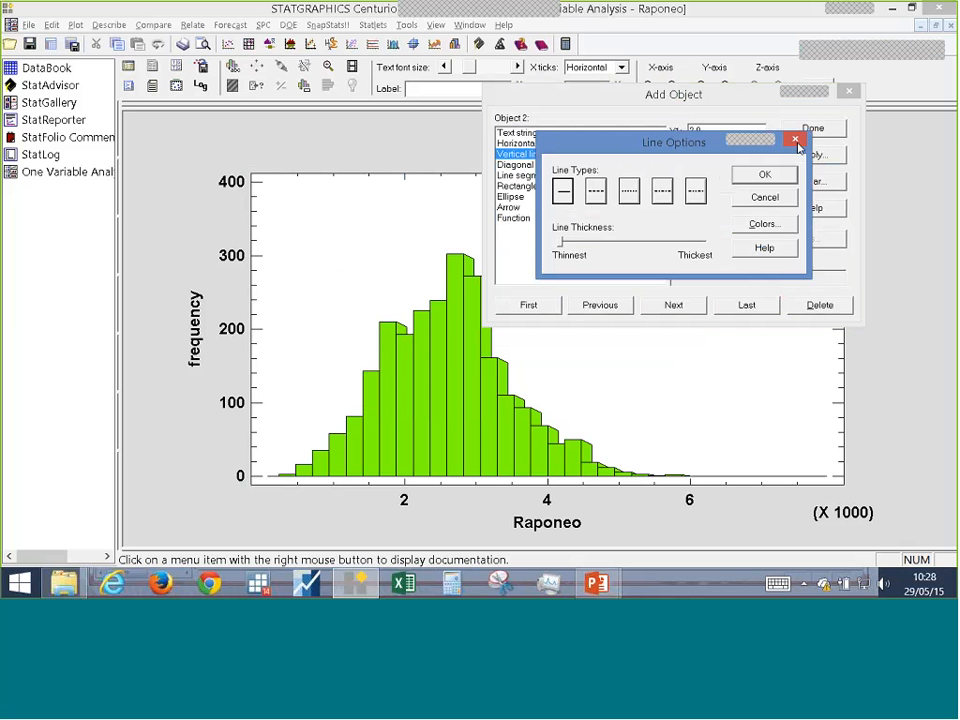
{"action": "left_click", "coordinate": [795, 140]}
- Change the second object to a horizontal line with a dashed line type and red colour
{"action": "left_click", "coordinate": [548, 144]}
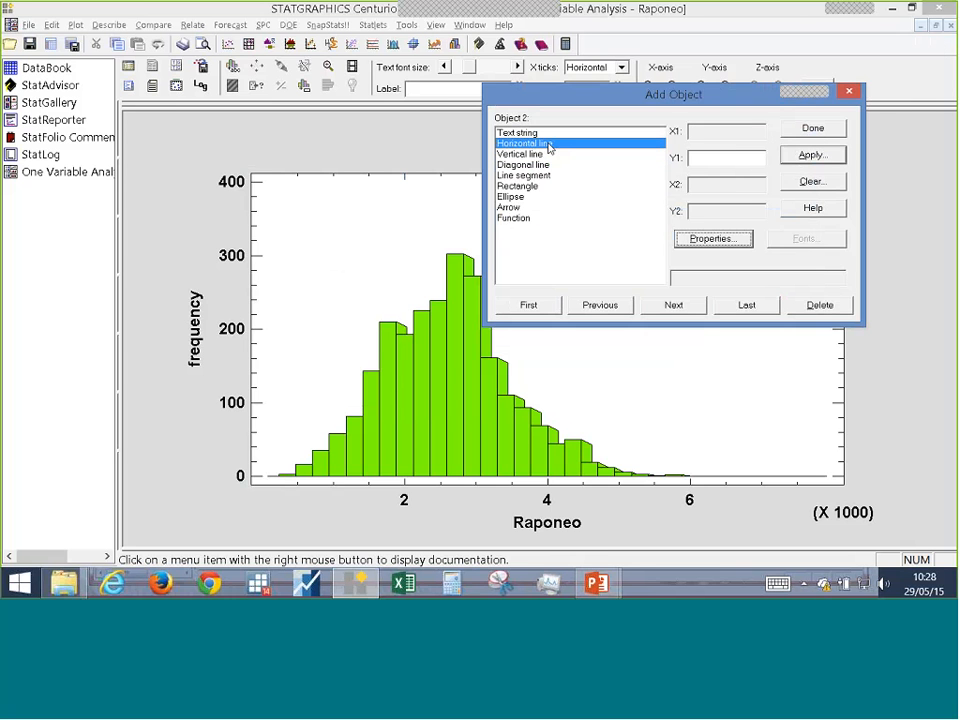
{"action": "left_click", "coordinate": [713, 238]}
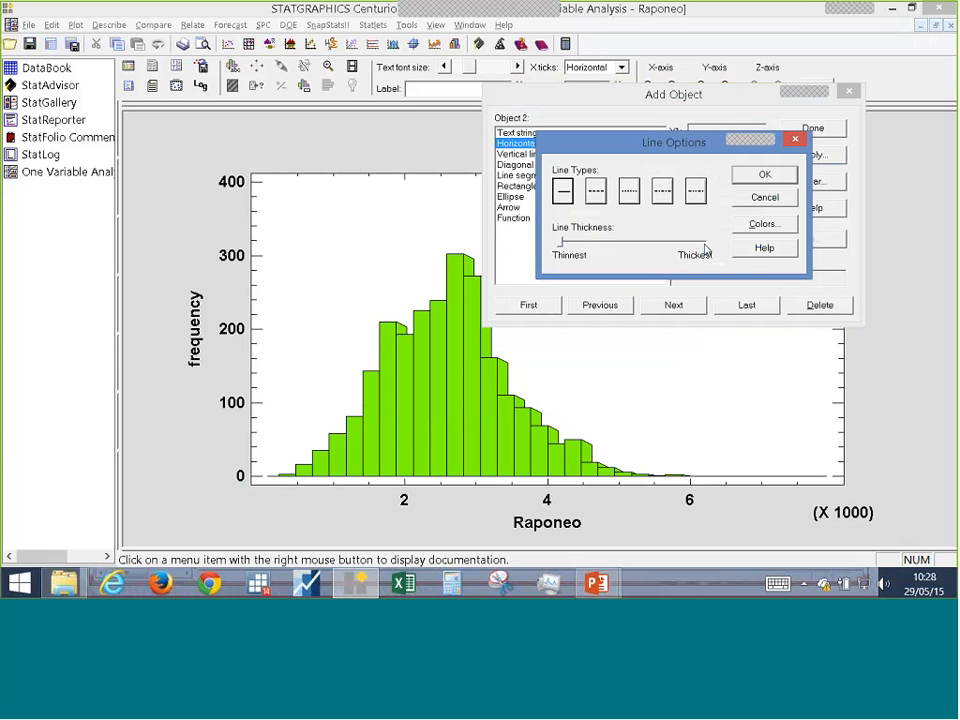
{"action": "left_click", "coordinate": [596, 193]}
{"action": "left_click", "coordinate": [772, 227]}
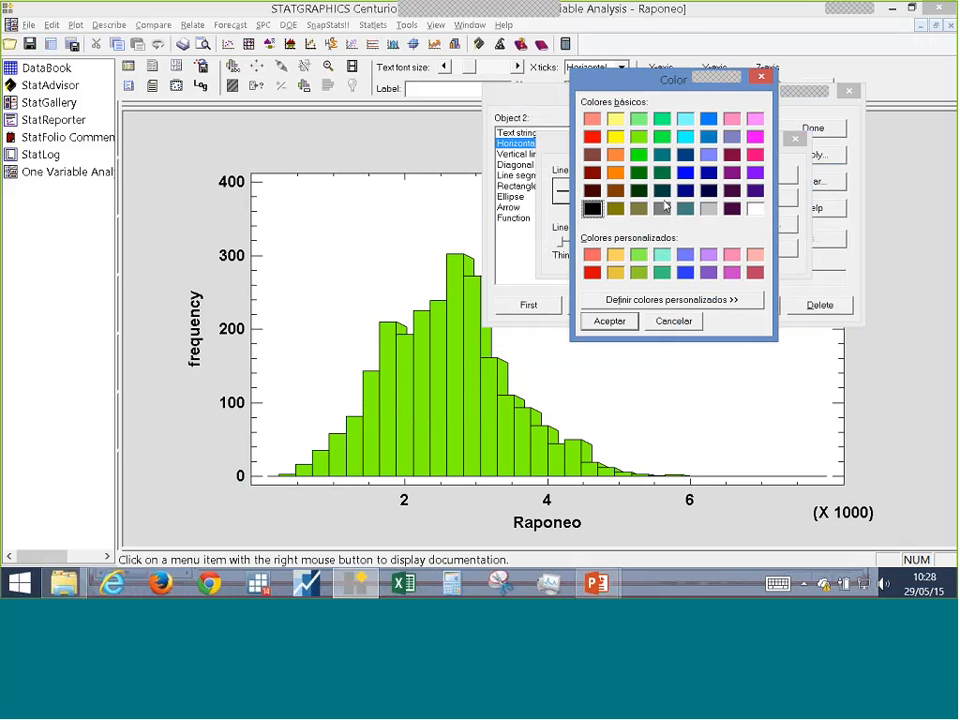
{"action": "left_click", "coordinate": [674, 321]}
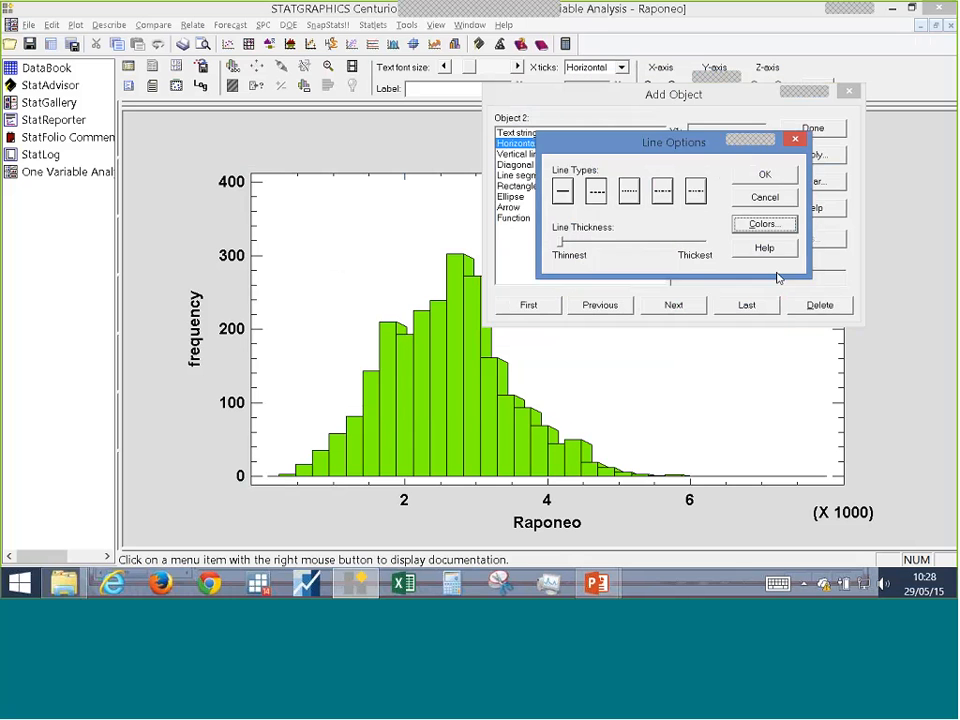
{"action": "left_click", "coordinate": [765, 174]}
- Try the red dashed horizontal line at Y1 400
{"action": "left_click", "coordinate": [806, 158]}
{"action": "left_click", "coordinate": [738, 242]}
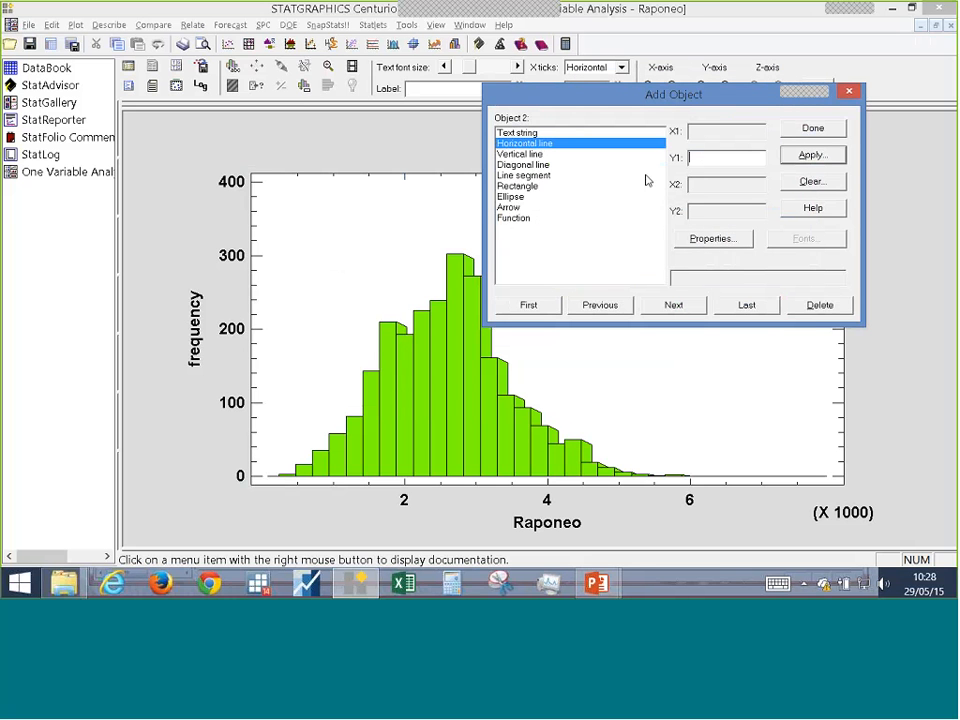
{"action": "type", "text": "400"}
{"action": "left_click", "coordinate": [791, 156]}
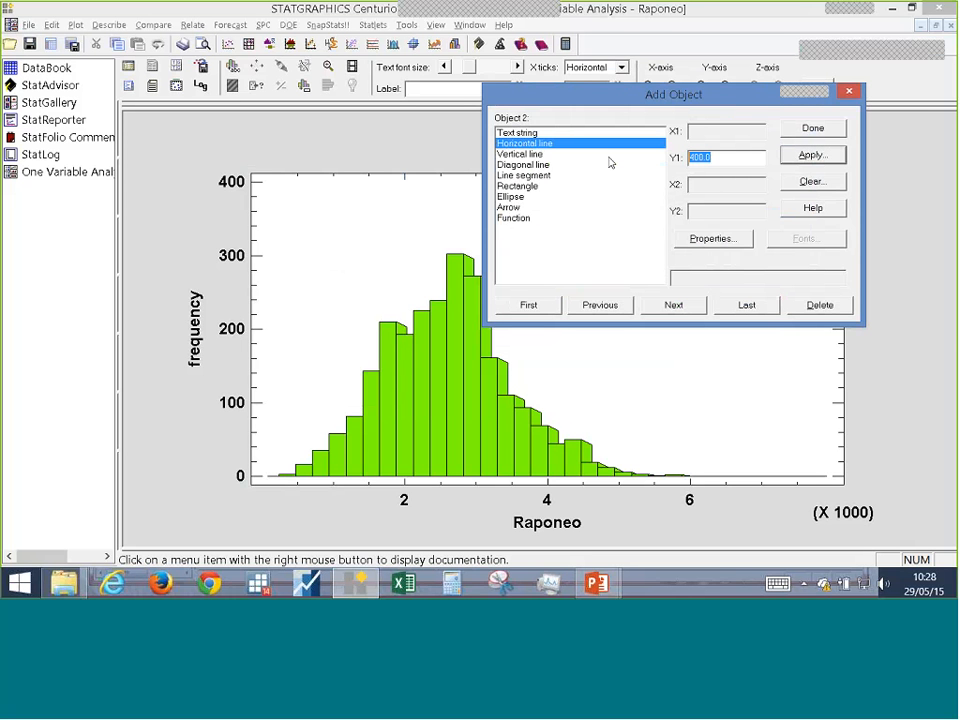
- Set the red dashed horizontal line's Y1 to 200, apply it and close the object settings
{"action": "type", "text": "200"}
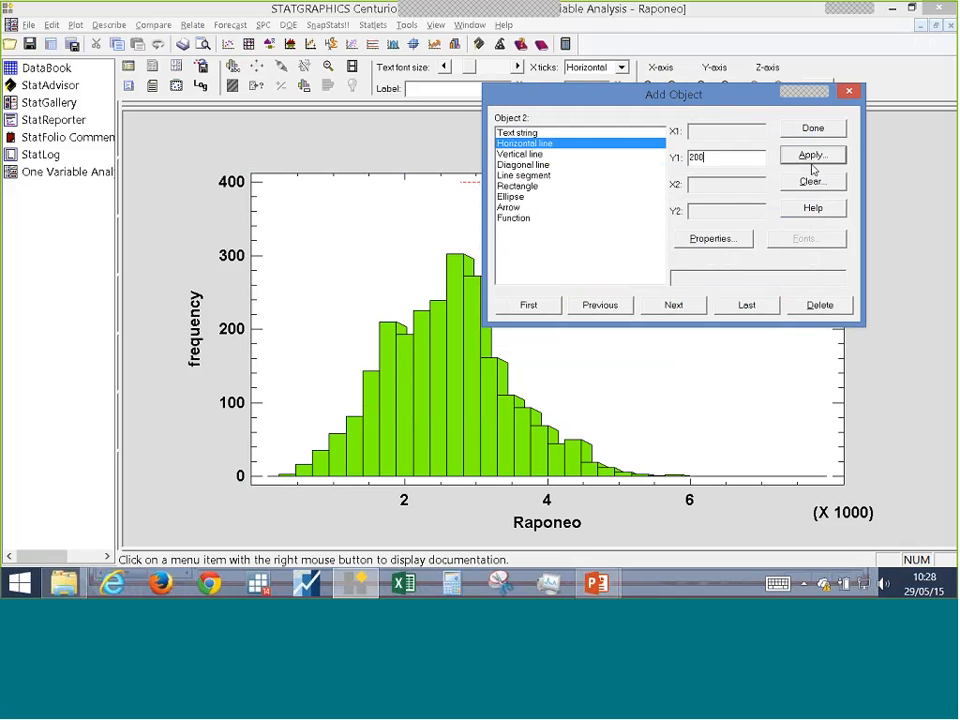
{"action": "left_click", "coordinate": [812, 158]}
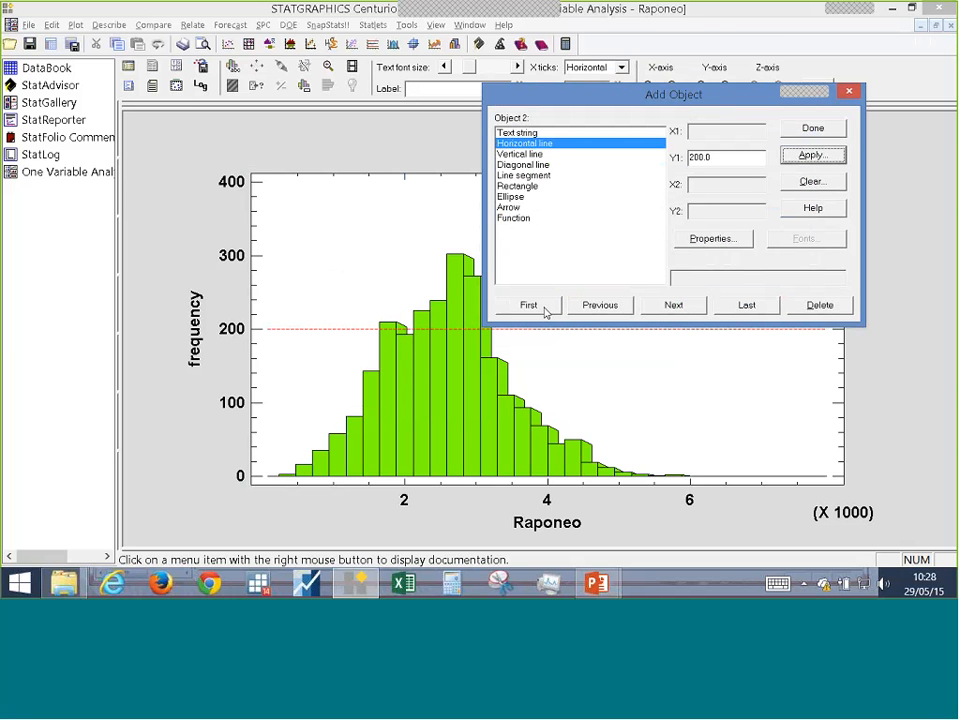
{"action": "left_click", "coordinate": [848, 94]}
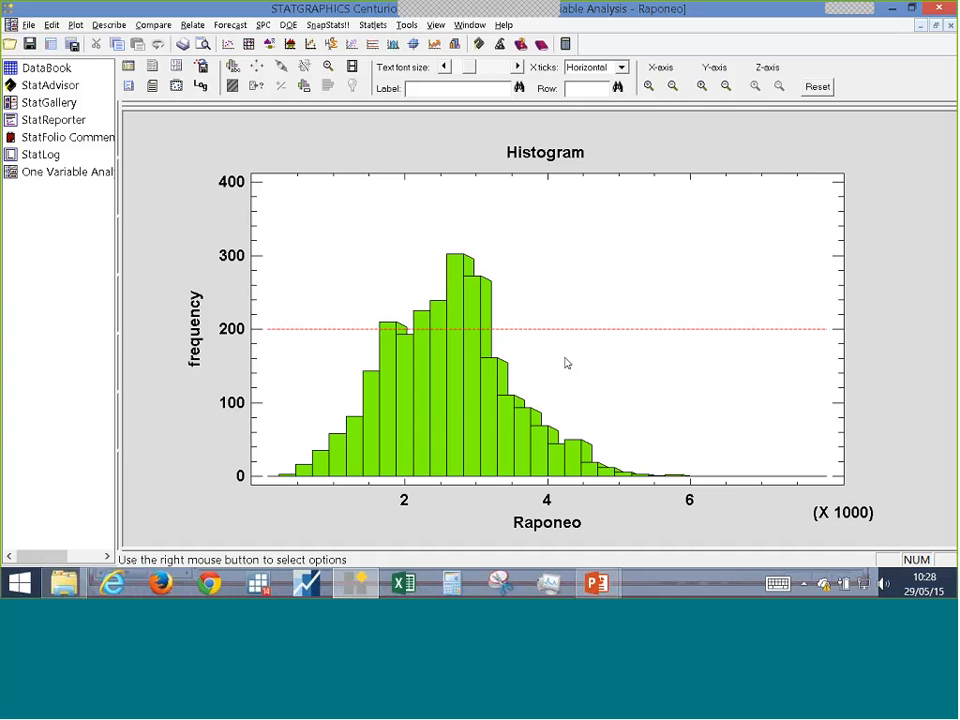
- Define a third object on the histogram as a rectangle with X1 2, Y1 0, X2 3 and Y2 100
{"action": "left_click", "coordinate": [306, 88]}
{"action": "left_click_drag", "start_coordinate": [514, 167], "coordinate": [648, 83]}
{"action": "left_click", "coordinate": [452, 181]}
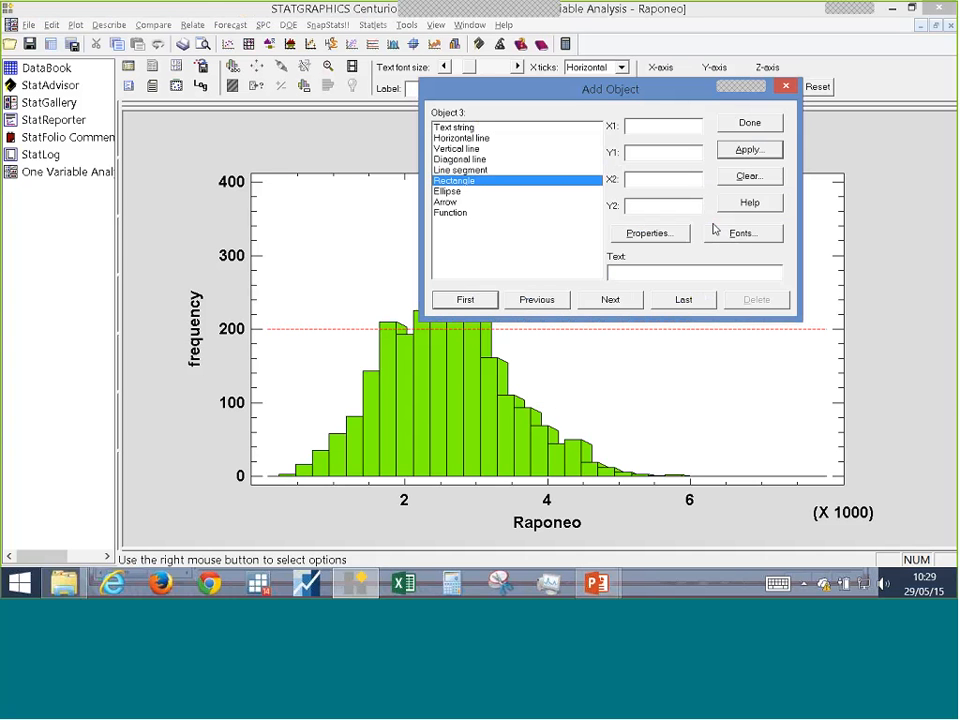
{"action": "left_click", "coordinate": [669, 124]}
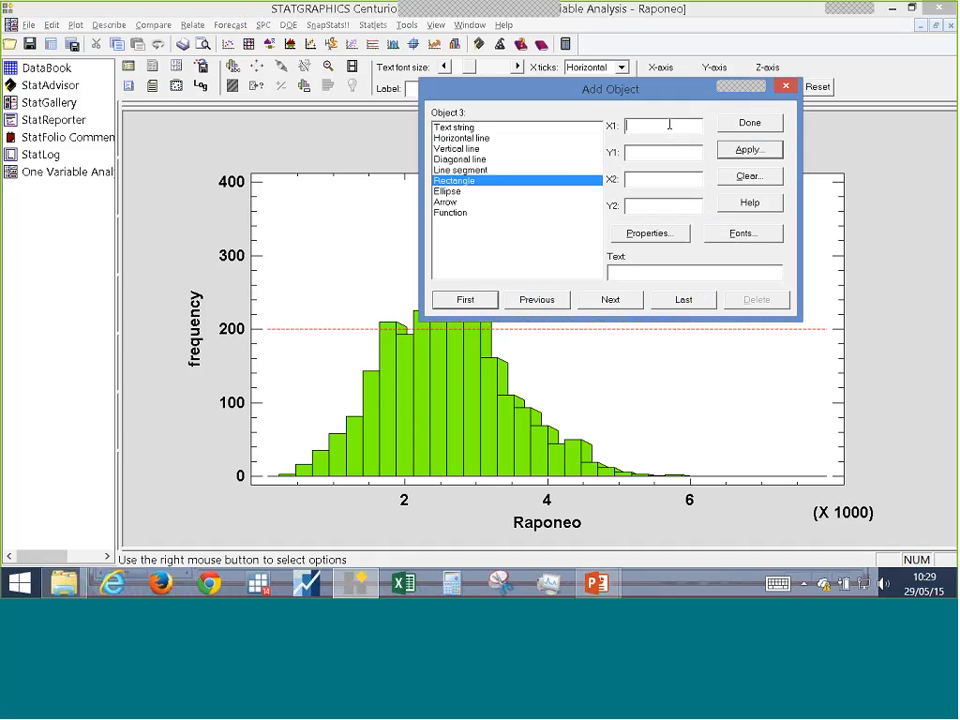
{"action": "type", "text": "2"}
{"action": "left_click", "coordinate": [662, 180]}
{"action": "type", "text": "0"}
{"action": "left_click", "coordinate": [672, 184]}
{"action": "type", "text": "3"}
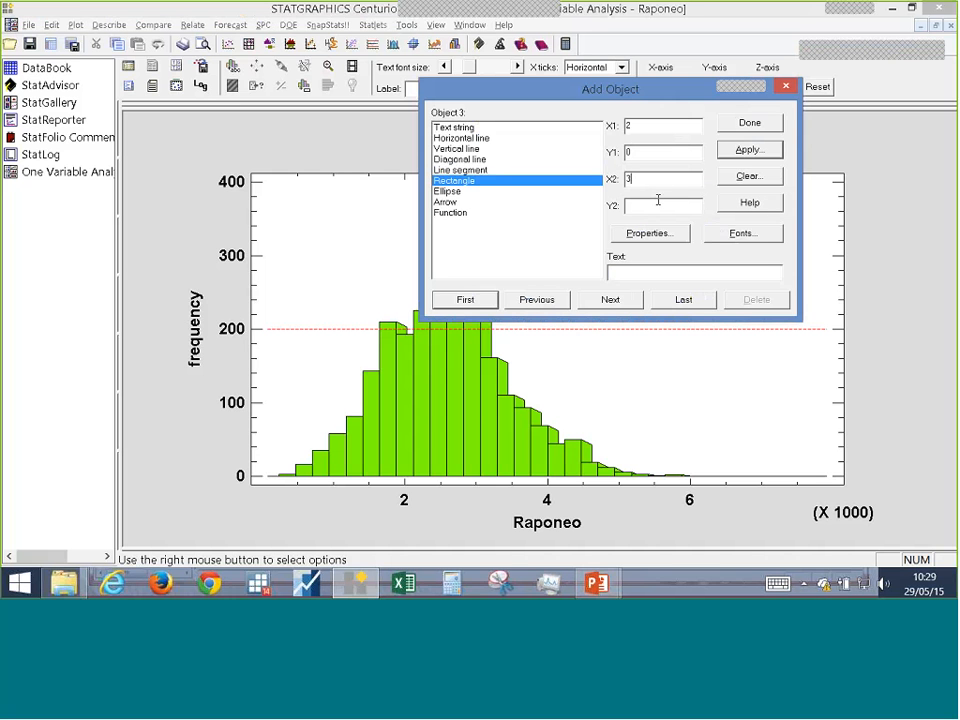
{"action": "left_click", "coordinate": [651, 205]}
{"action": "type", "text": "100"}
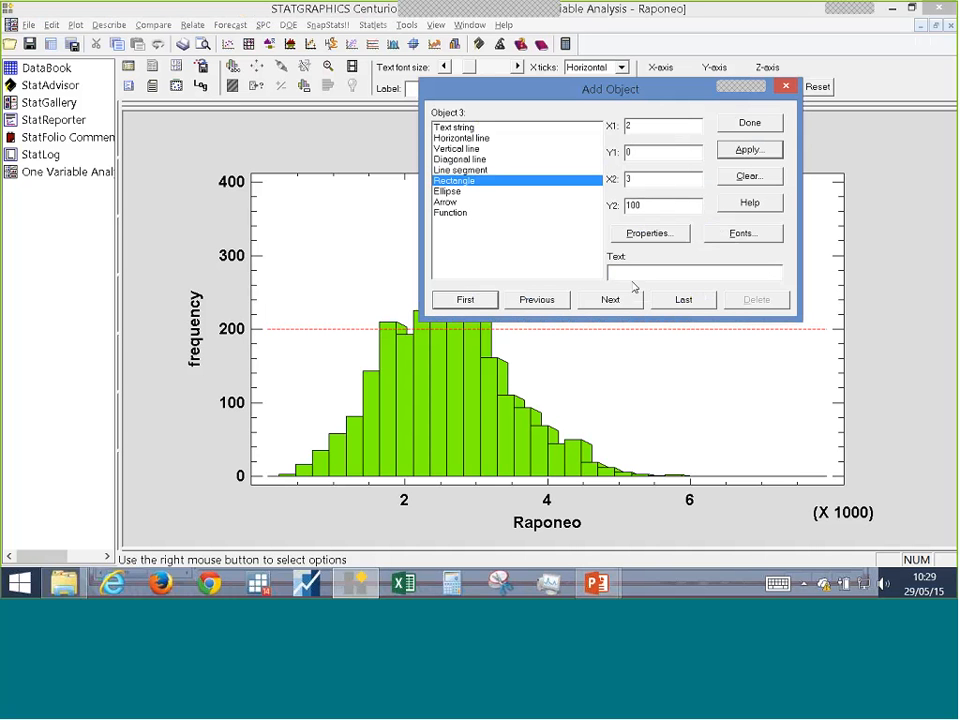
- Give the rectangle a solid red fill and apply it to the histogram
{"action": "left_click", "coordinate": [749, 237]}
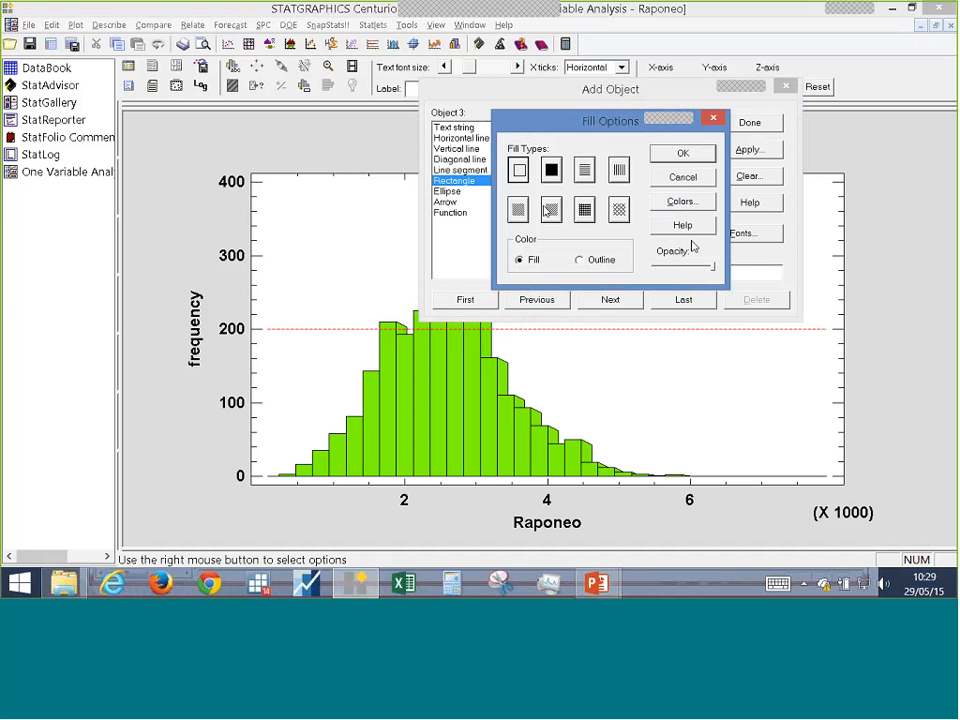
{"action": "left_click", "coordinate": [682, 201]}
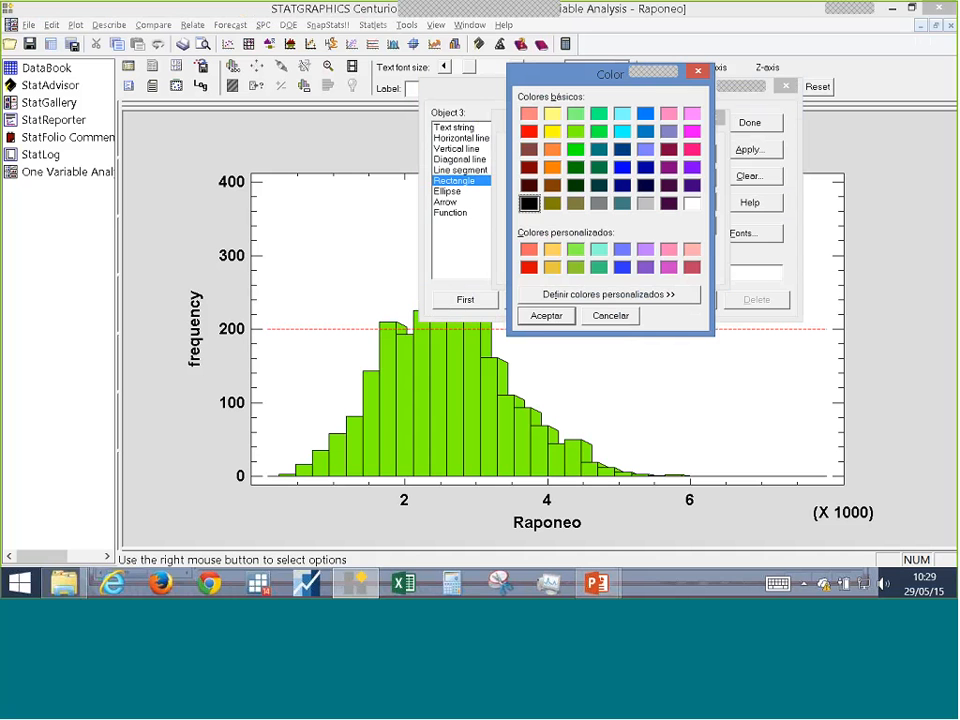
{"action": "left_click", "coordinate": [528, 267]}
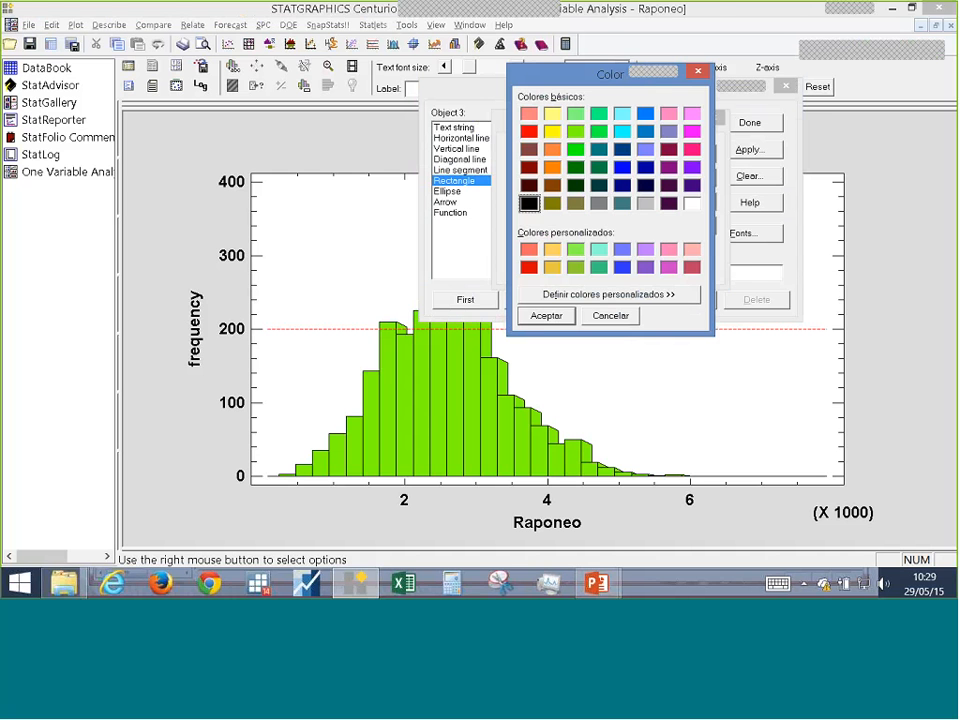
{"action": "left_click", "coordinate": [538, 317]}
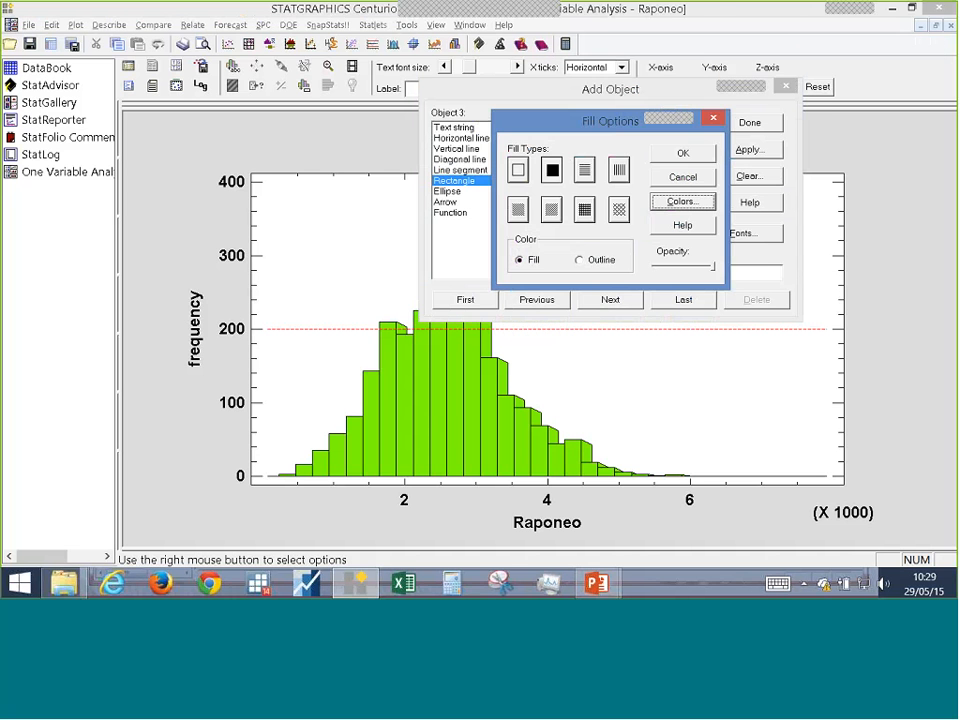
{"action": "left_click", "coordinate": [695, 157]}
{"action": "left_click", "coordinate": [750, 150]}
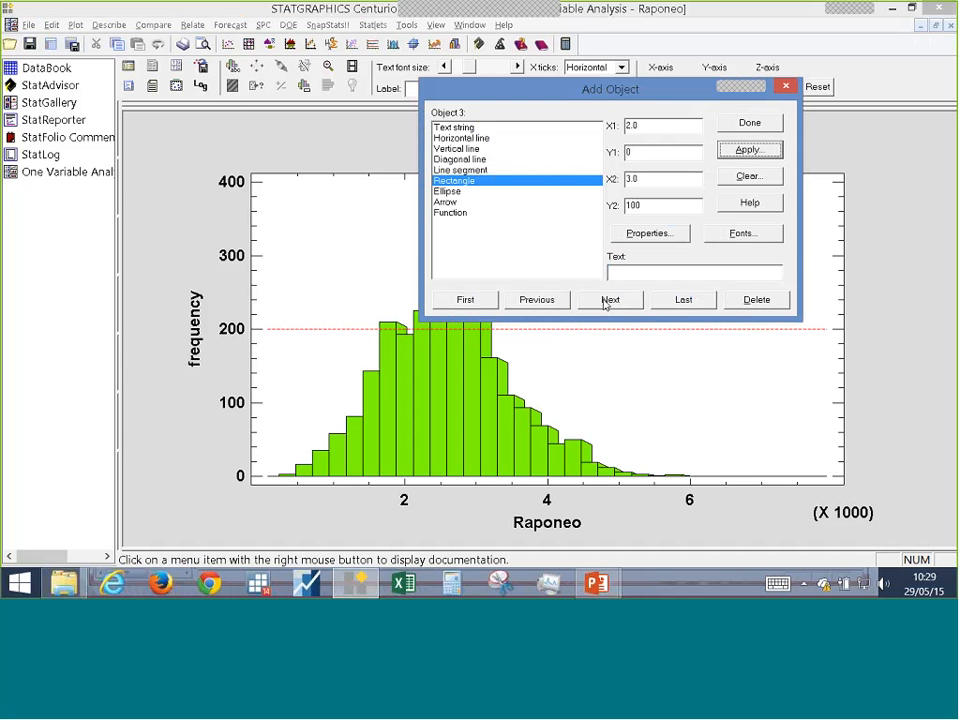
- Set the rectangle's Y1 to 50 and X2 to 4, applying each change
{"action": "left_click", "coordinate": [673, 234]}
{"action": "left_click_drag", "start_coordinate": [640, 153], "coordinate": [617, 172]}
{"action": "type", "text": "50"}
{"action": "left_click", "coordinate": [760, 151]}
{"action": "left_click_drag", "start_coordinate": [700, 89], "coordinate": [621, 69]}
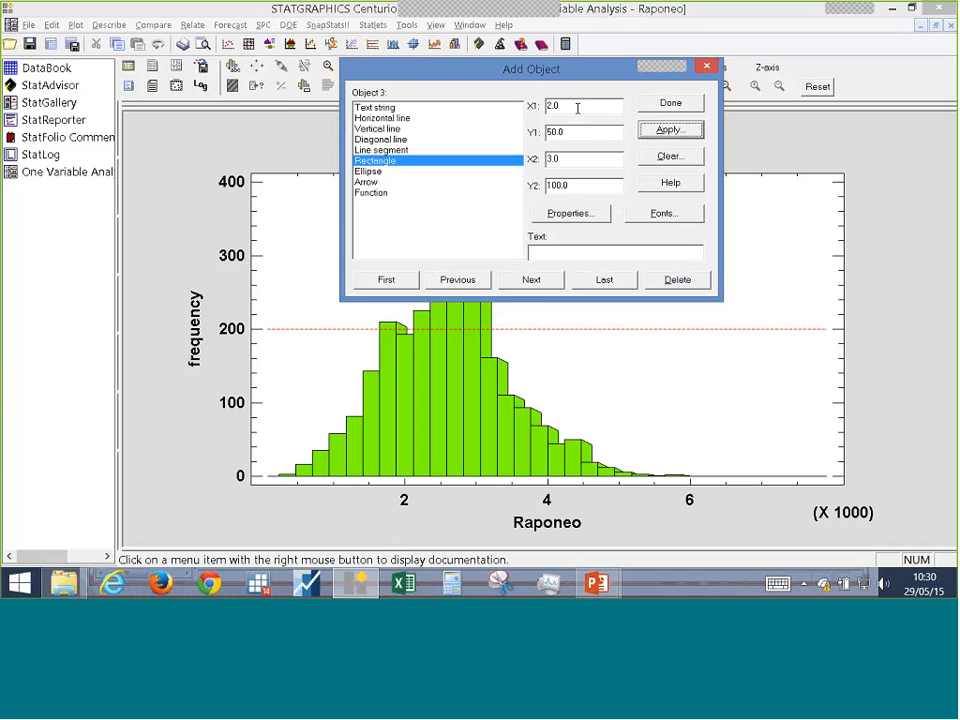
{"action": "left_click_drag", "start_coordinate": [562, 158], "coordinate": [533, 157]}
{"action": "type", "text": "4"}
{"action": "left_click", "coordinate": [680, 132]}
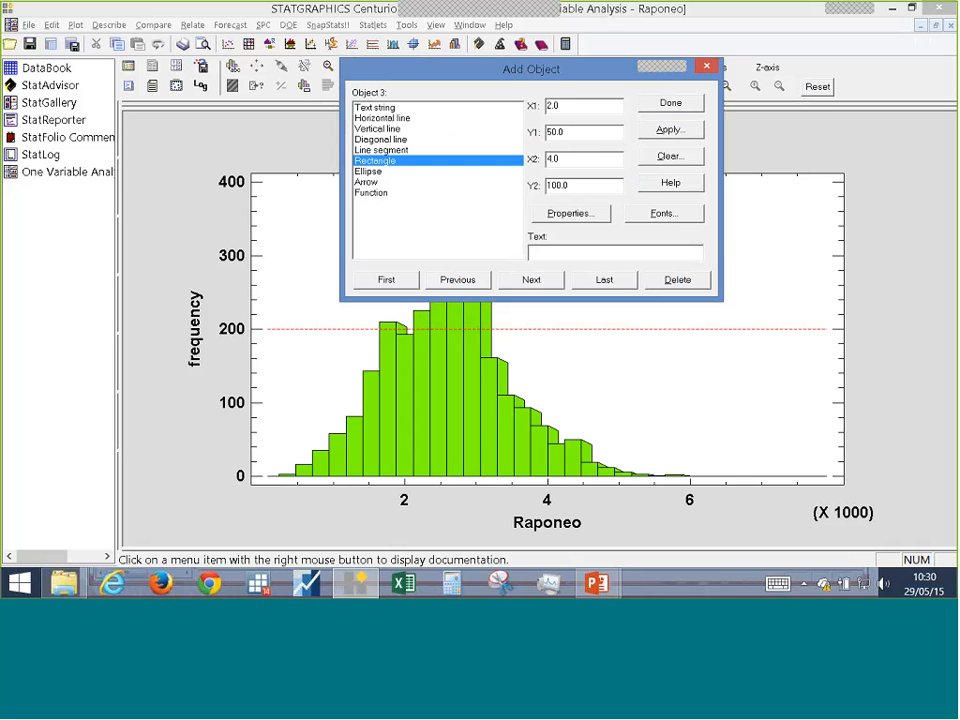
- Delete all objects added to the histogram and close the object settings
{"action": "left_click", "coordinate": [386, 279]}
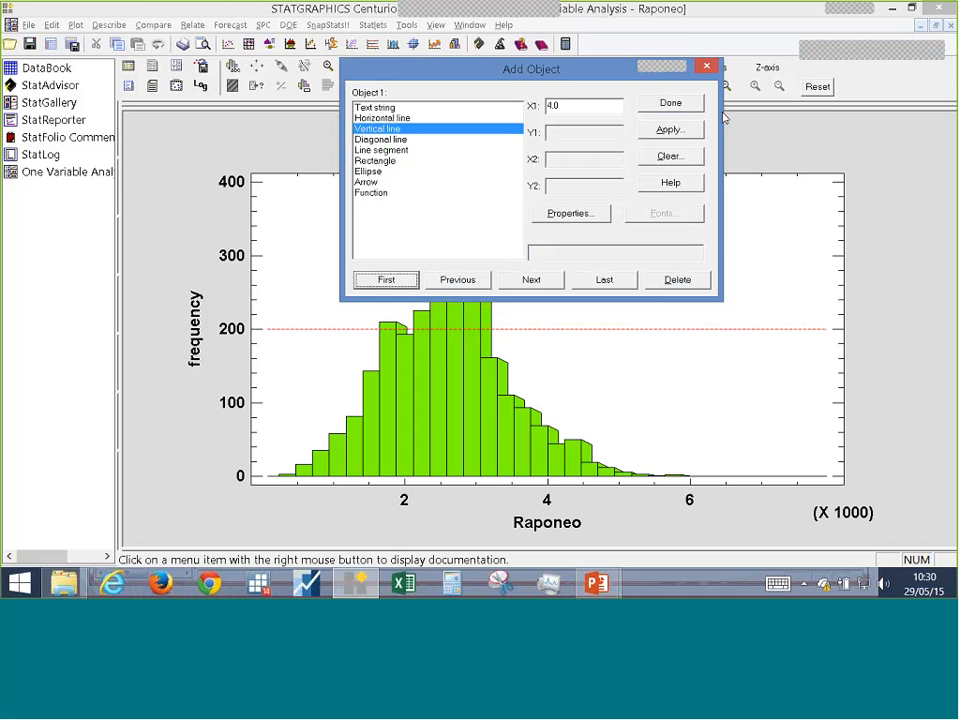
{"action": "left_click", "coordinate": [672, 157]}
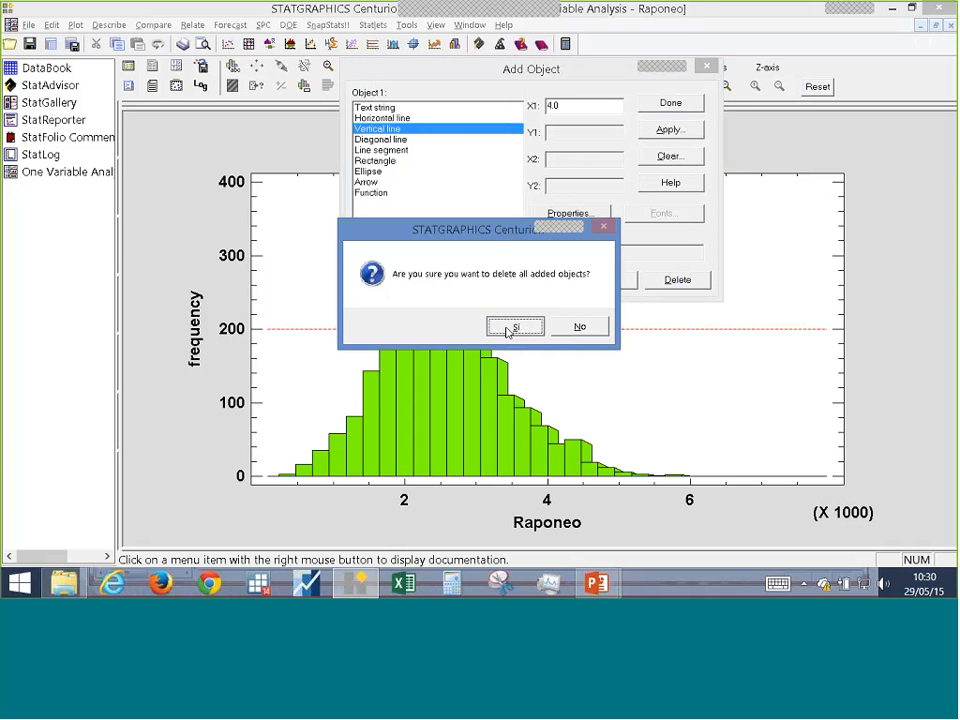
{"action": "key", "text": "Return"}
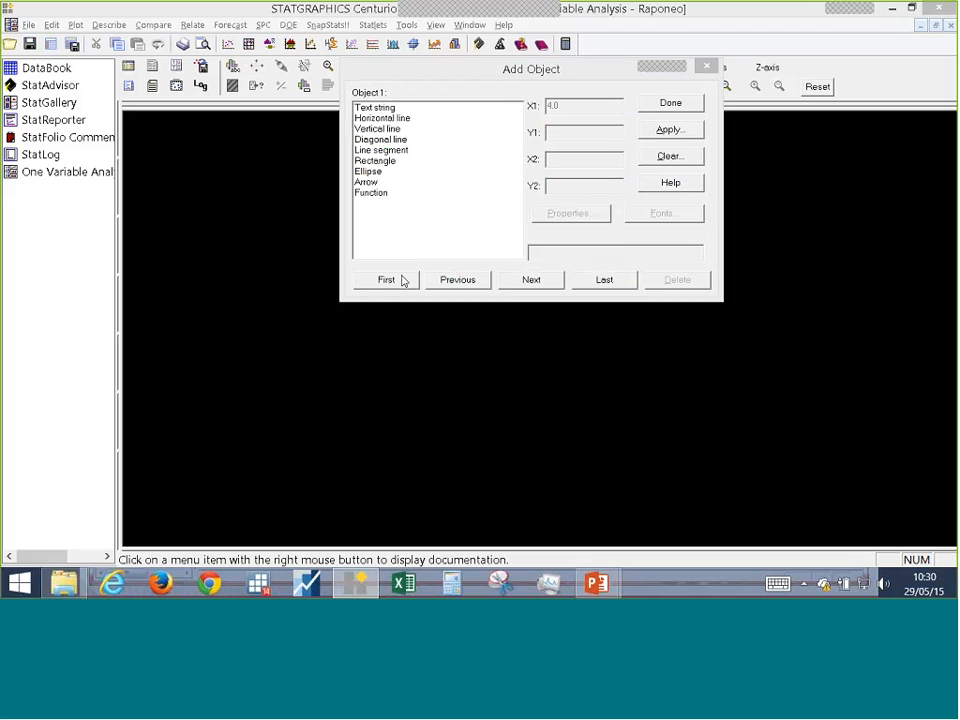
{"action": "left_click", "coordinate": [536, 284]}
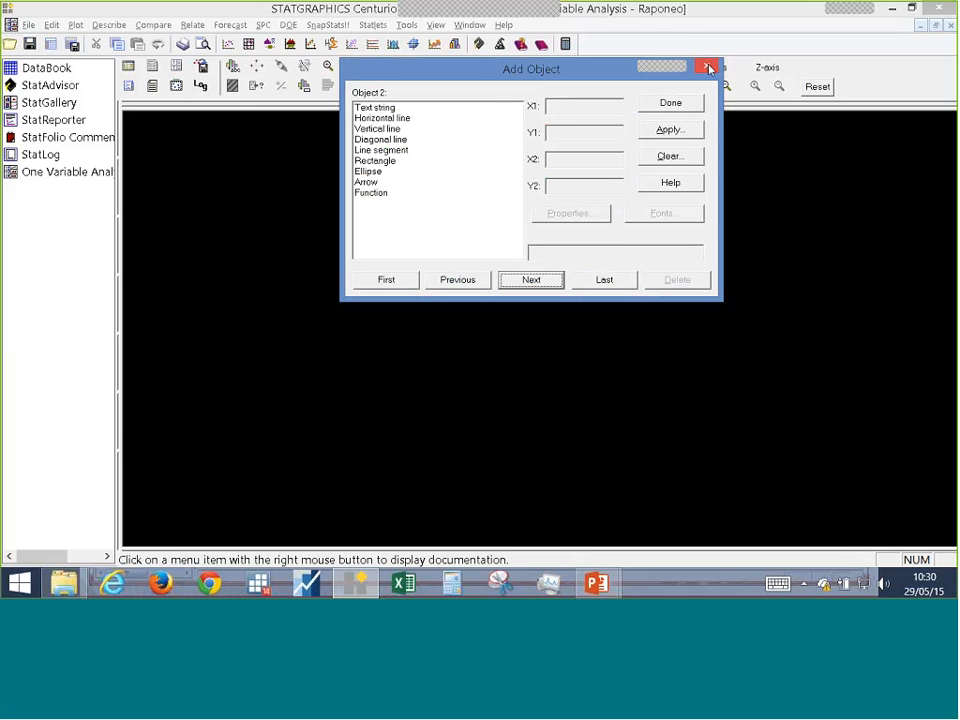
{"action": "left_click", "coordinate": [707, 67]}
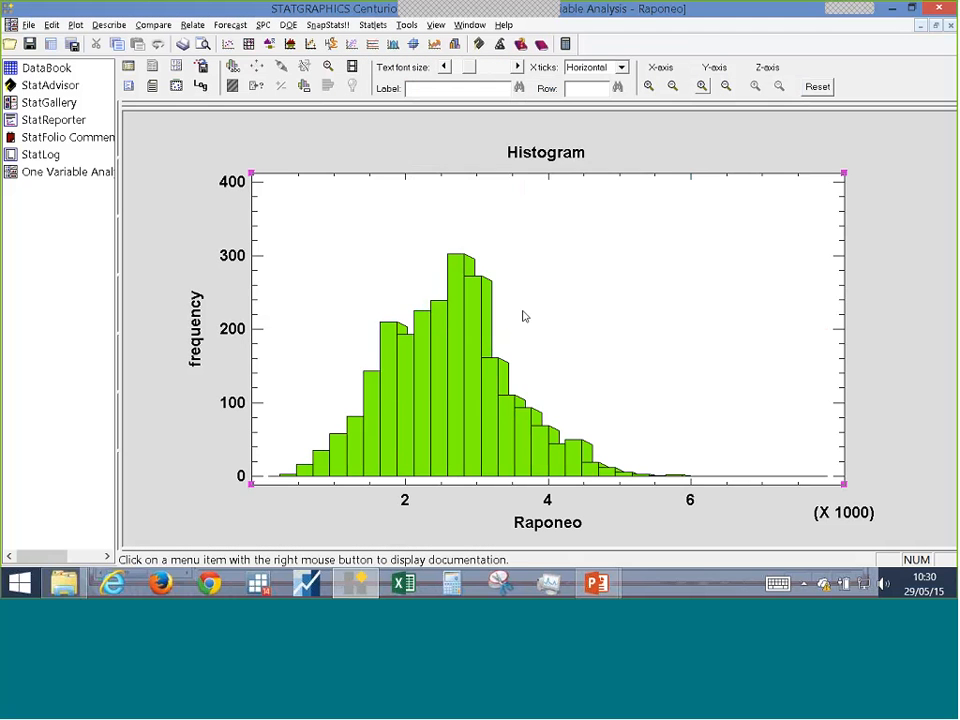
- Define a rectangle as the first object with X1 2, Y1 0, X2 3 and Y2 100, apply it and close the settings
{"action": "left_click", "coordinate": [232, 66]}
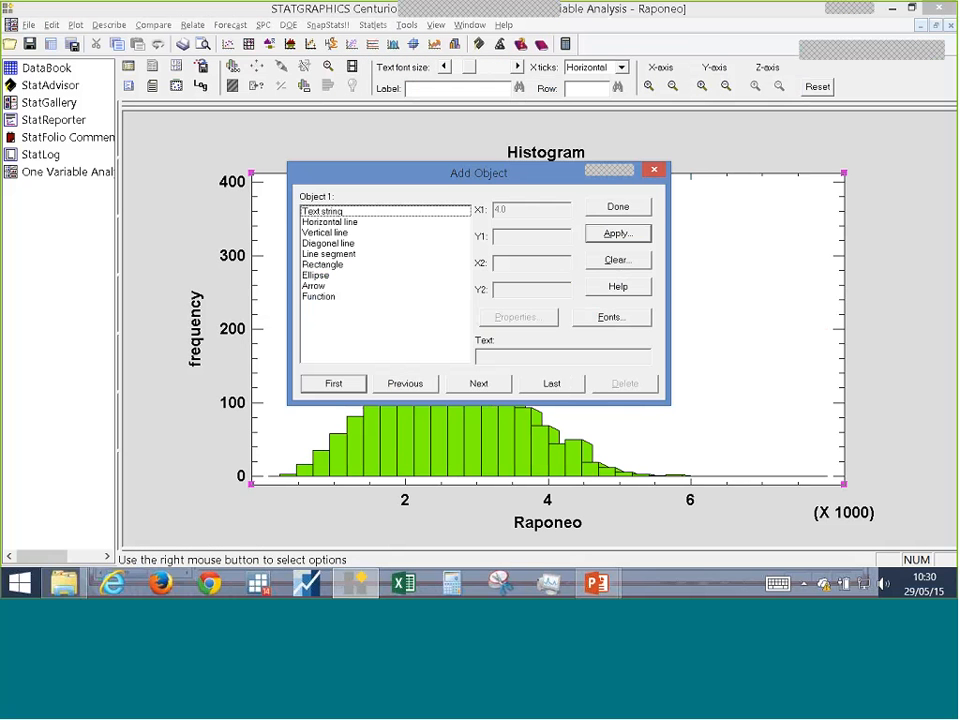
{"action": "left_click", "coordinate": [390, 265]}
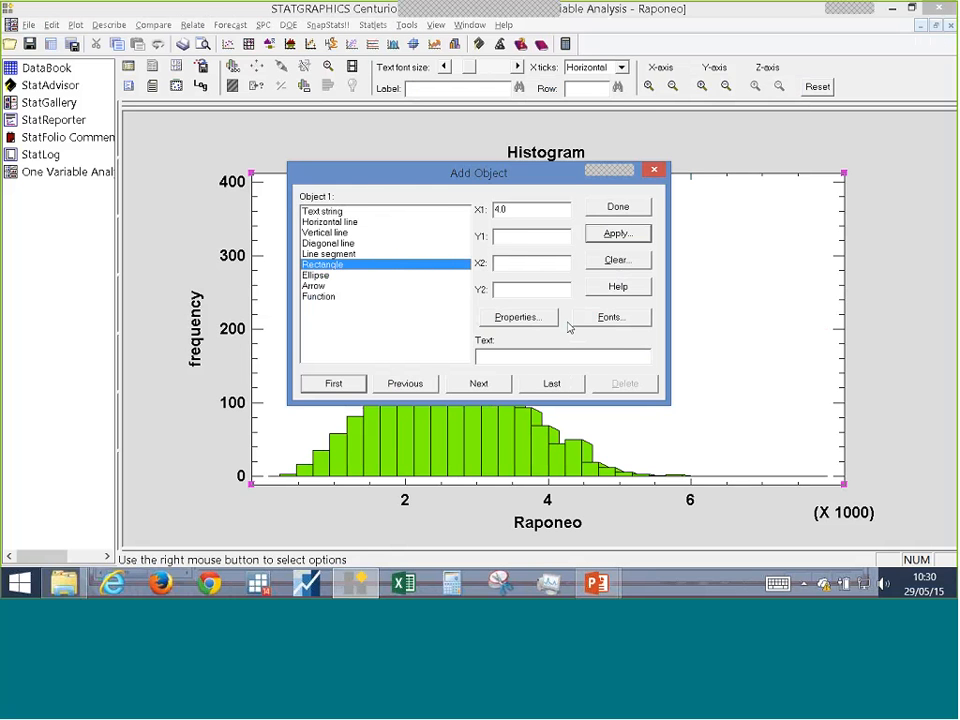
{"action": "left_click_drag", "start_coordinate": [495, 176], "coordinate": [571, 212]}
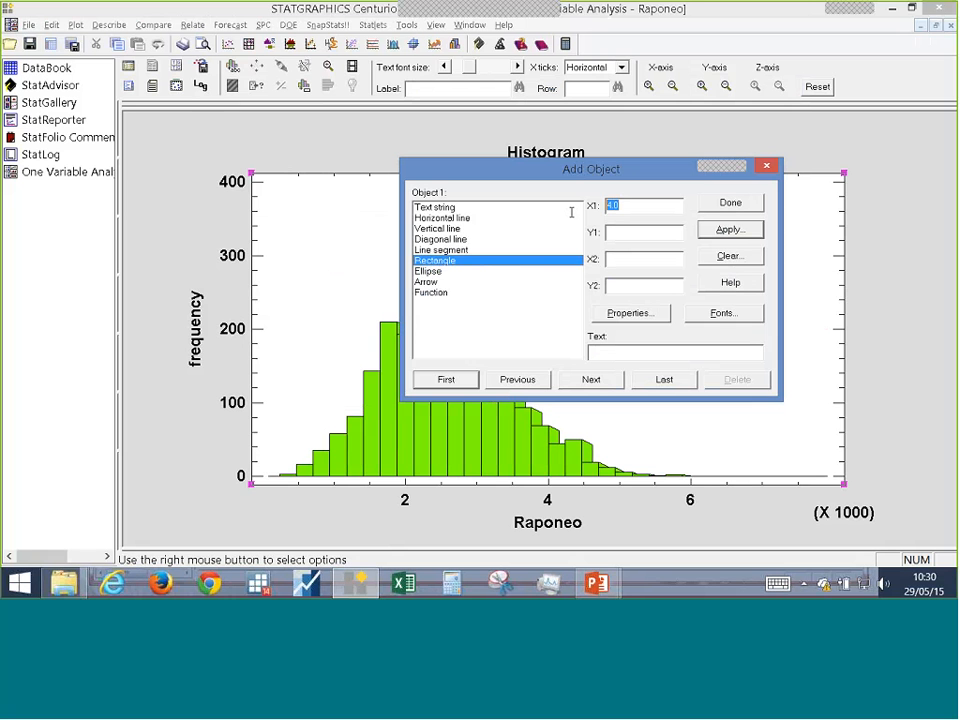
{"action": "type", "text": "2"}
{"action": "left_click", "coordinate": [618, 237]}
{"action": "type", "text": "0"}
{"action": "left_click", "coordinate": [655, 260]}
{"action": "type", "text": "3"}
{"action": "key", "text": "Tab"}
{"action": "type", "text": "100"}
{"action": "left_click", "coordinate": [741, 233]}
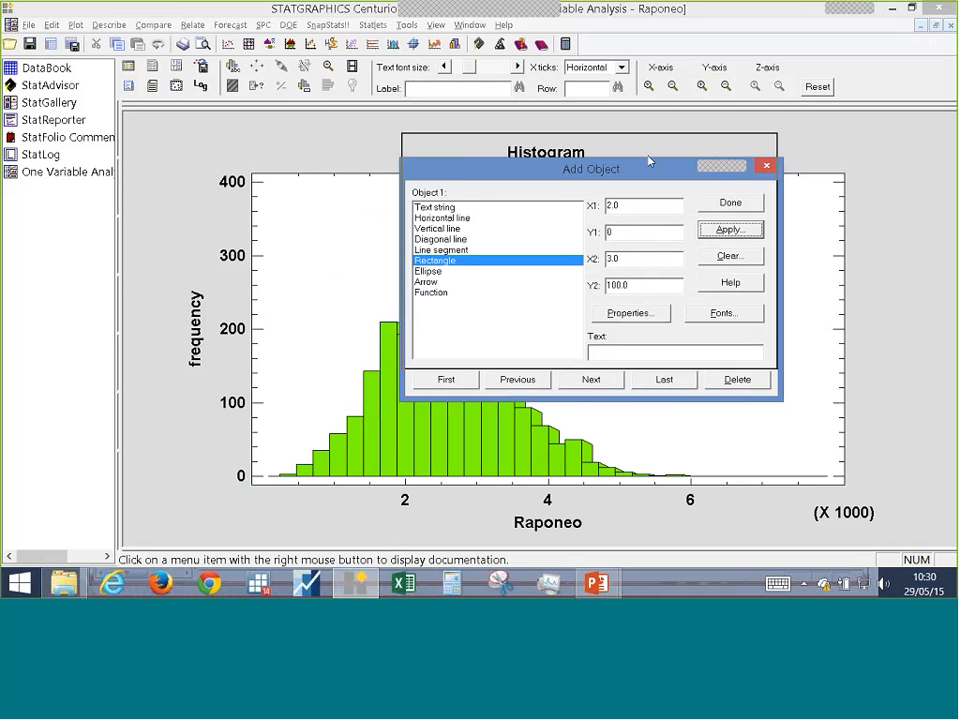
{"action": "left_click_drag", "start_coordinate": [648, 160], "coordinate": [627, 102]}
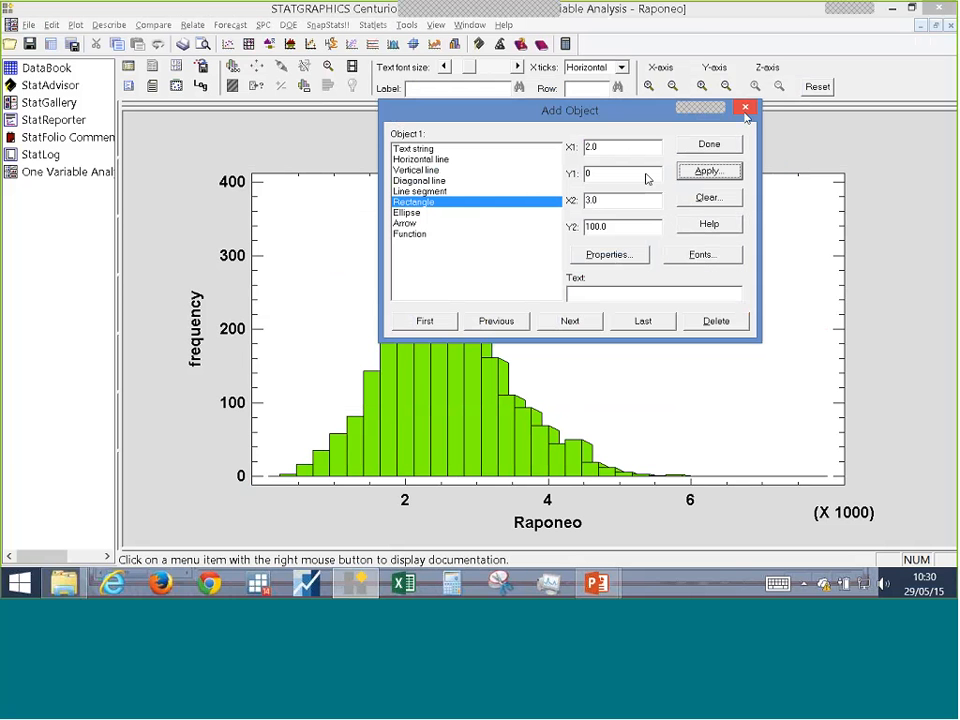
{"action": "key", "text": "Escape"}
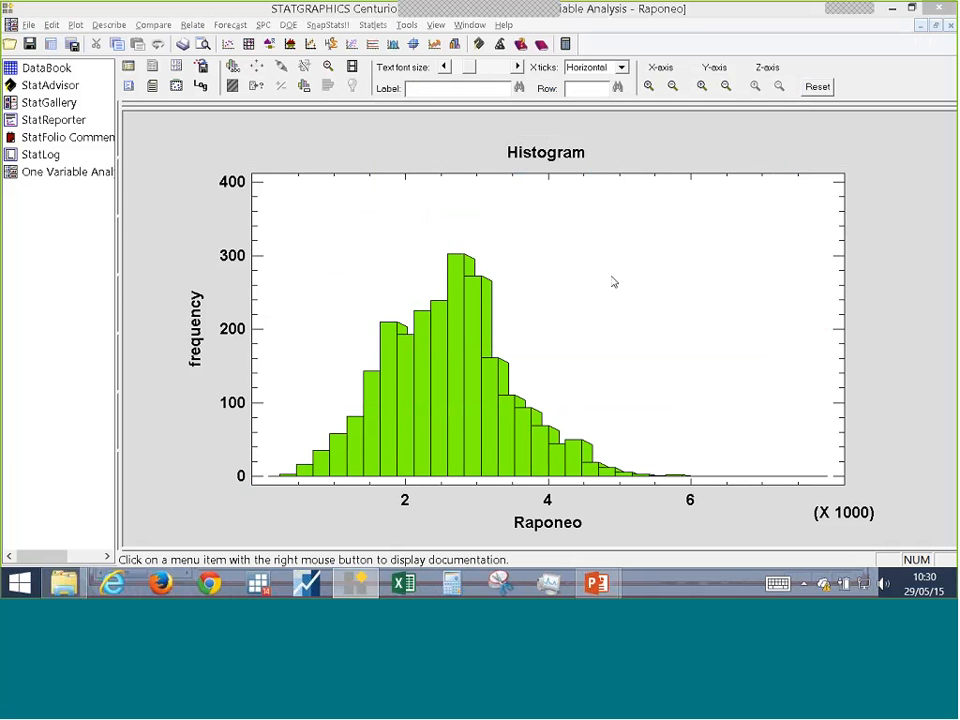
{"action": "right_click", "coordinate": [615, 281]}
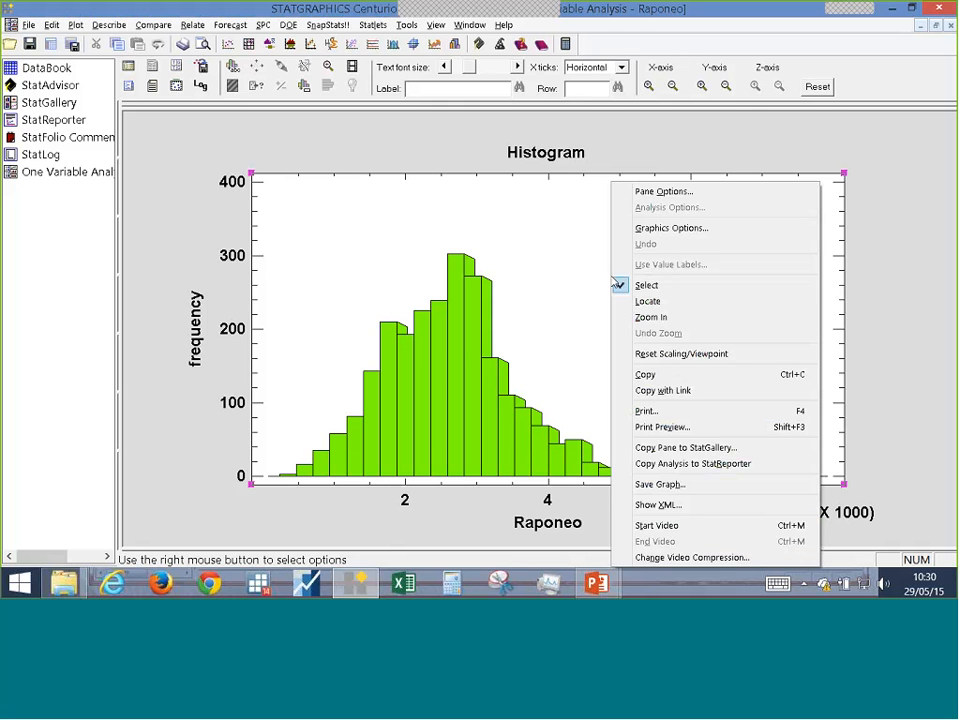
{"action": "left_click", "coordinate": [606, 410]}
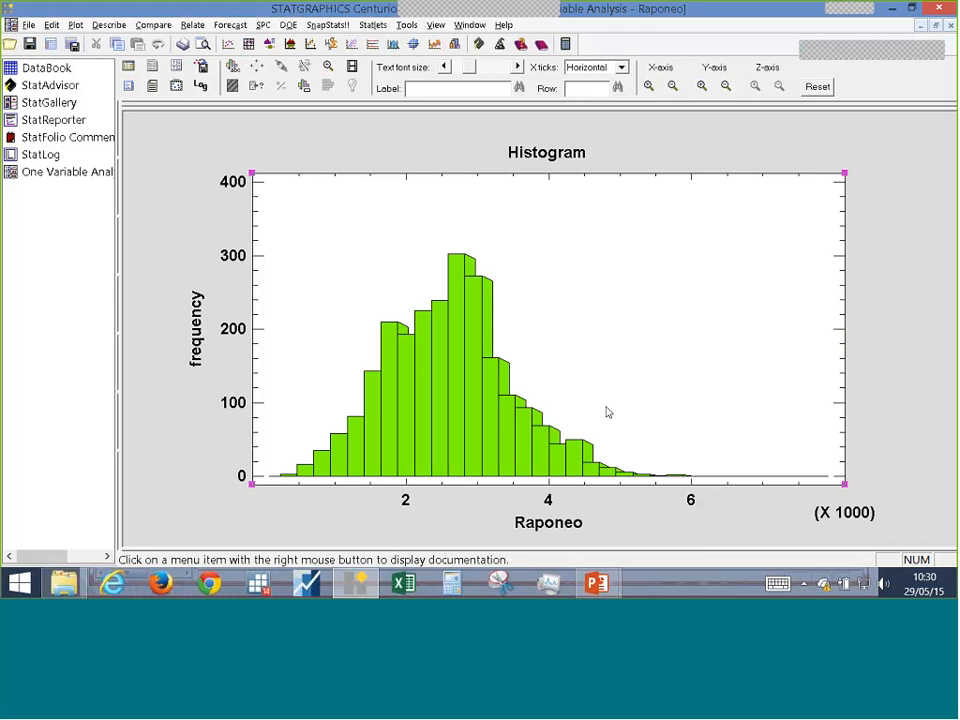
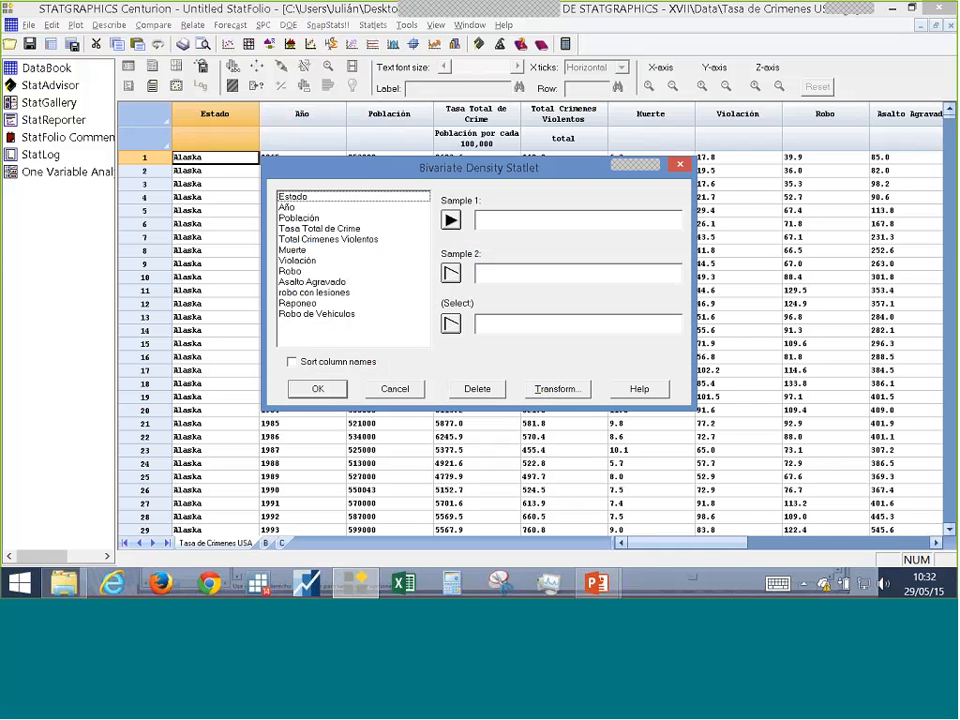
- Run the Bivariate Density Statlet with Muerte as Sample 1 and Violación as Sample 2, and maximise its window
{"action": "left_click", "coordinate": [374, 251]}
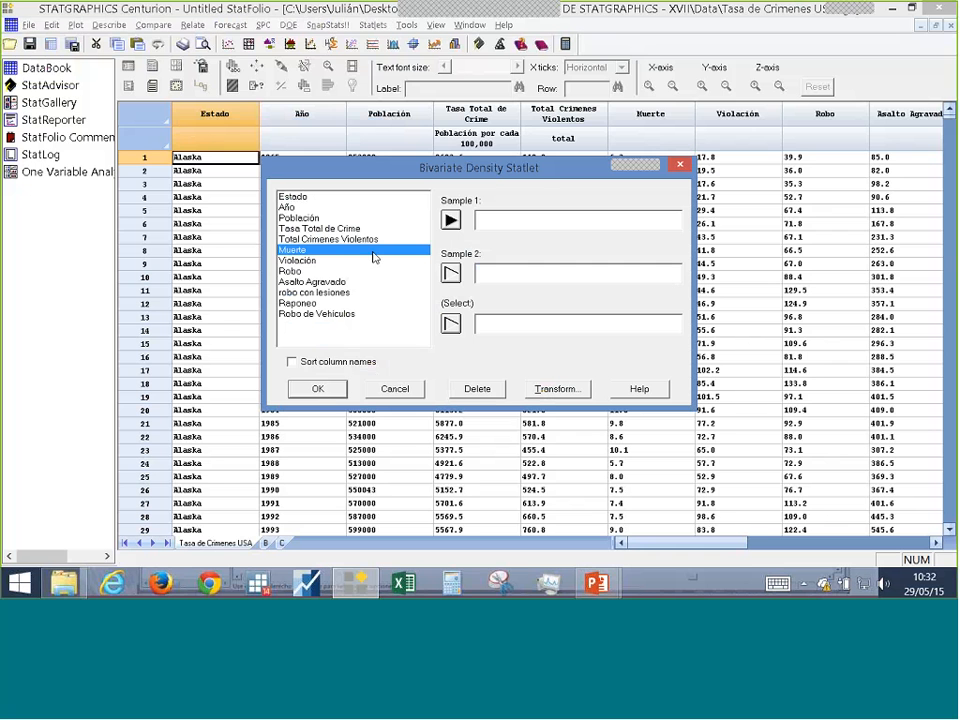
{"action": "left_click", "coordinate": [302, 260]}
{"action": "left_click", "coordinate": [450, 273]}
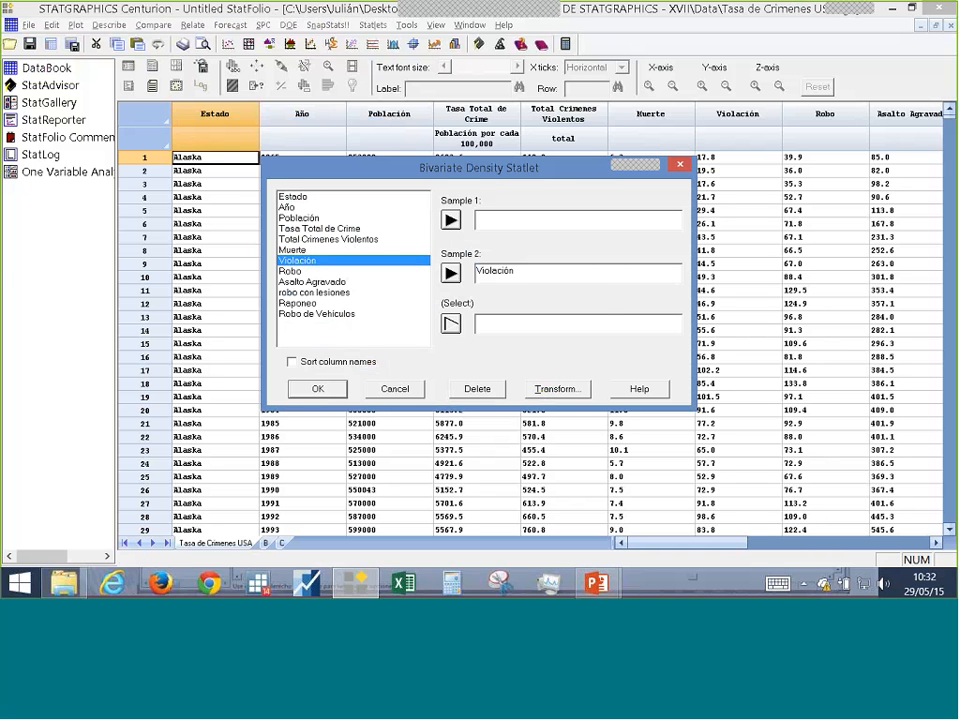
{"action": "left_click", "coordinate": [318, 388]}
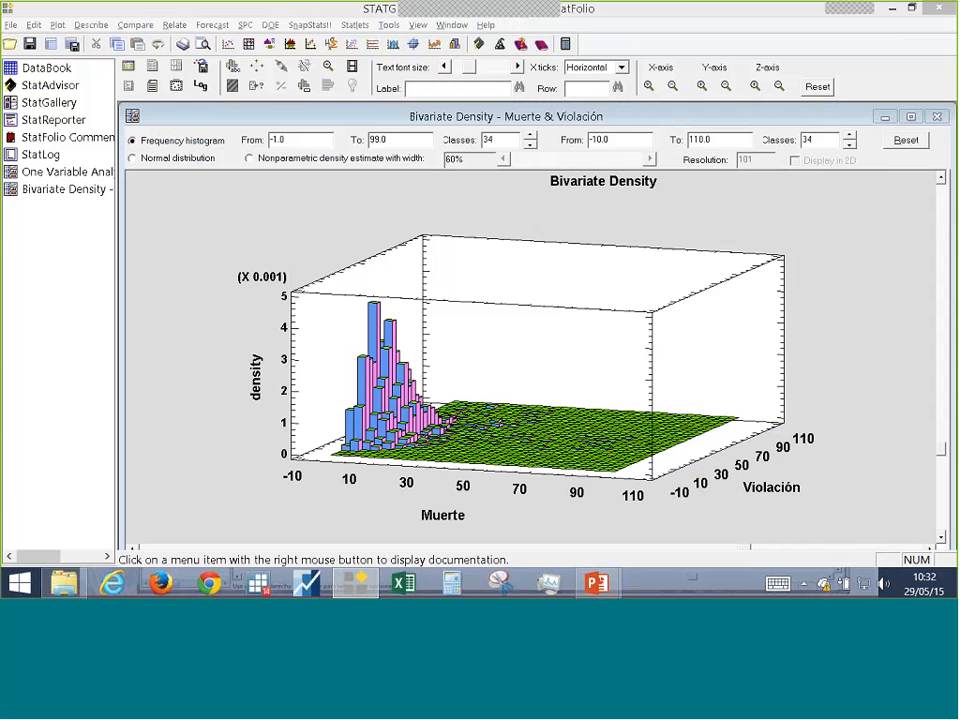
{"action": "left_click", "coordinate": [910, 118]}
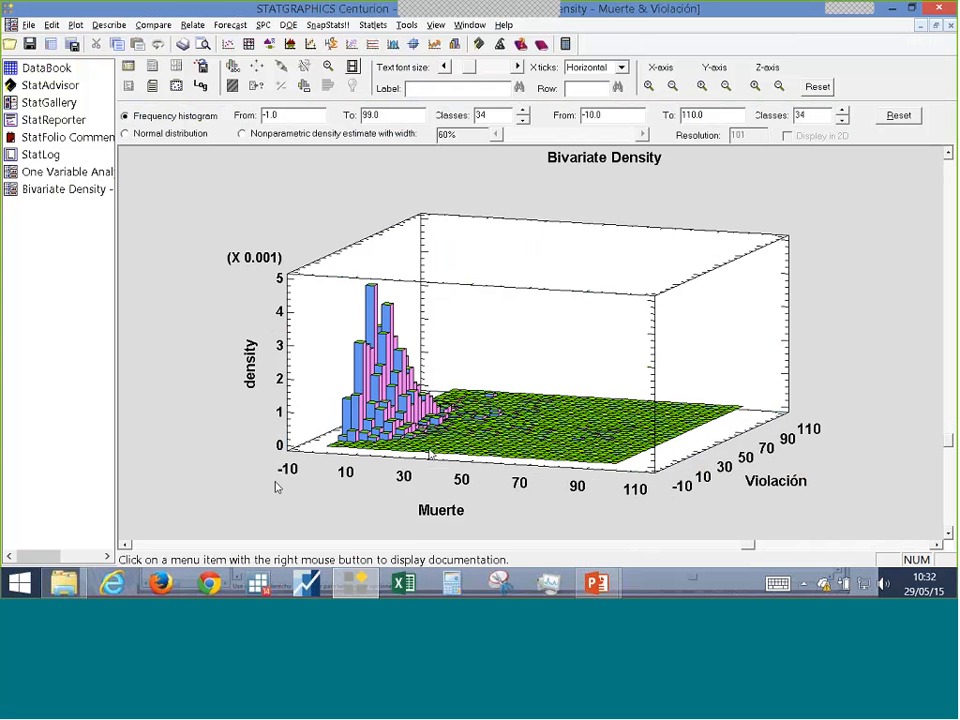
- Zoom in on the X-axis and zoom the Z-axis in and out to examine the low-density bars of the Bivariate Density histogram
{"action": "left_click", "coordinate": [648, 87]}
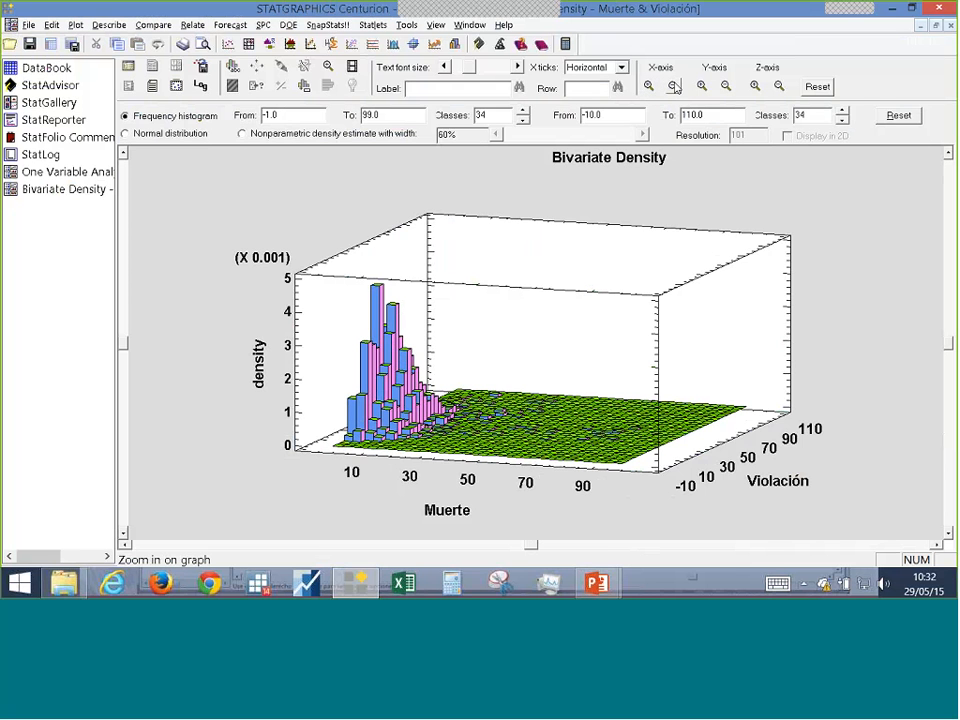
{"action": "left_click", "coordinate": [757, 88]}
{"action": "left_click", "coordinate": [757, 88]}
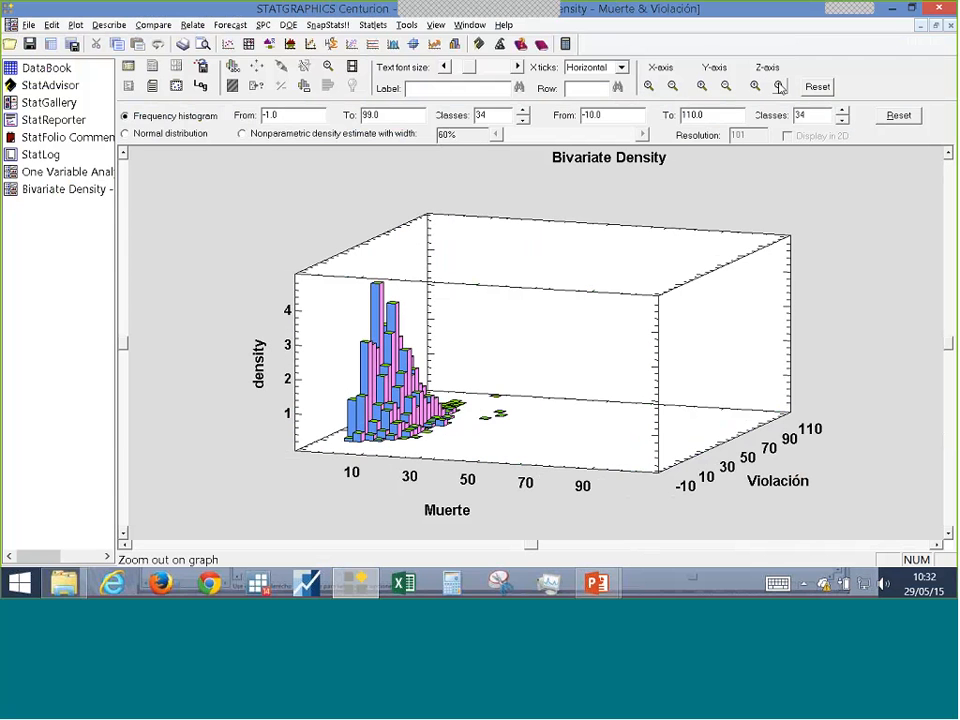
{"action": "left_click", "coordinate": [780, 88]}
{"action": "left_click", "coordinate": [780, 88]}
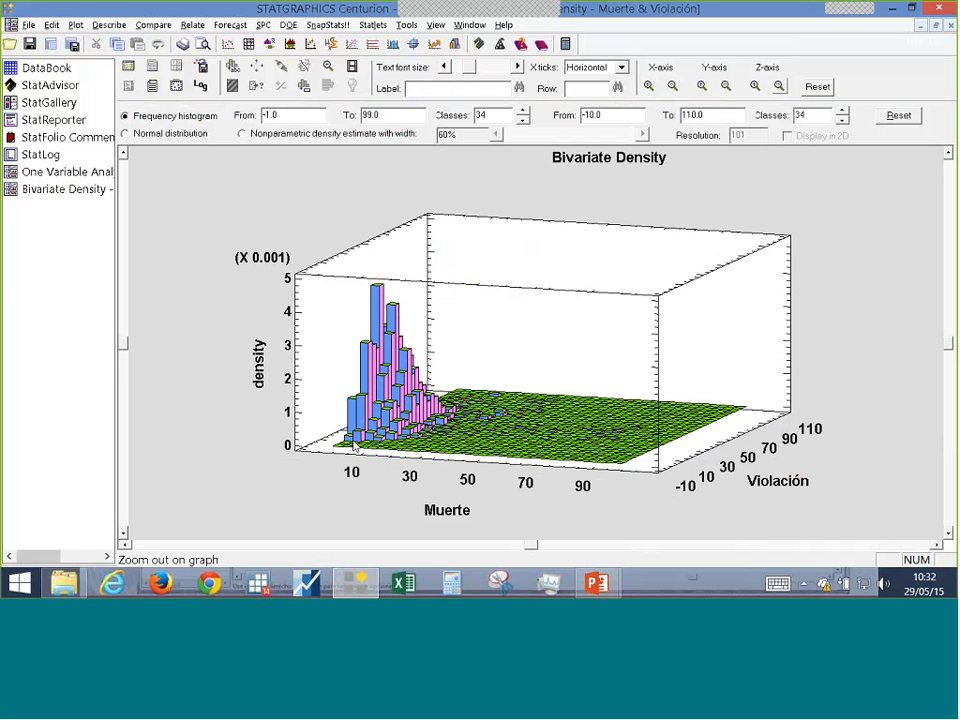
{"action": "left_click", "coordinate": [755, 87]}
{"action": "left_click", "coordinate": [755, 87]}
{"action": "left_click", "coordinate": [756, 87]}
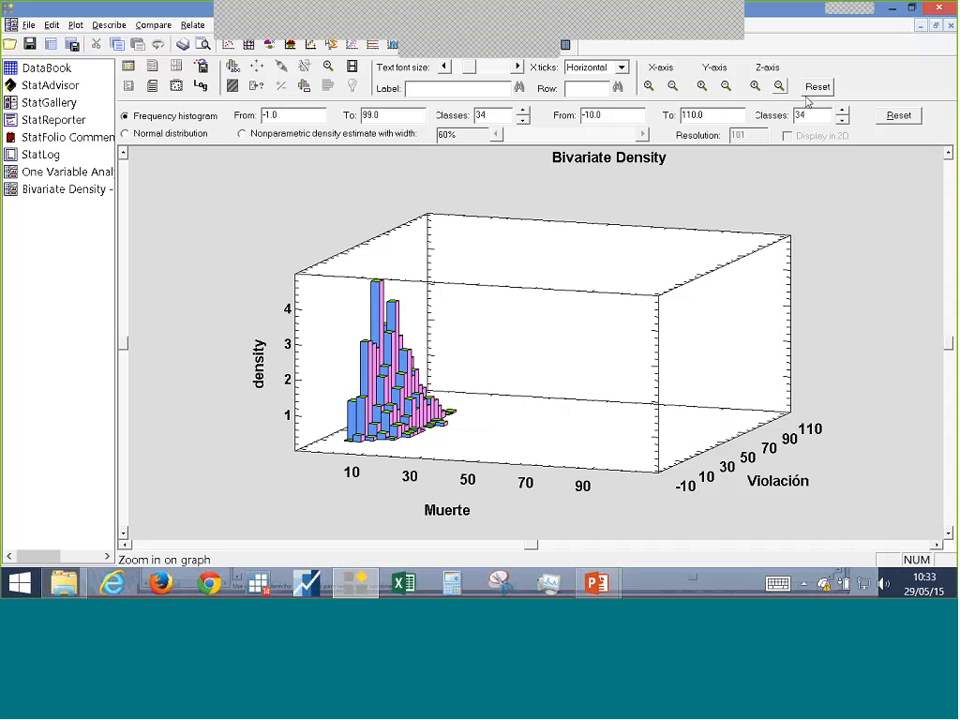
{"action": "left_click", "coordinate": [781, 88]}
{"action": "left_click", "coordinate": [781, 88]}
{"action": "left_click", "coordinate": [781, 88]}
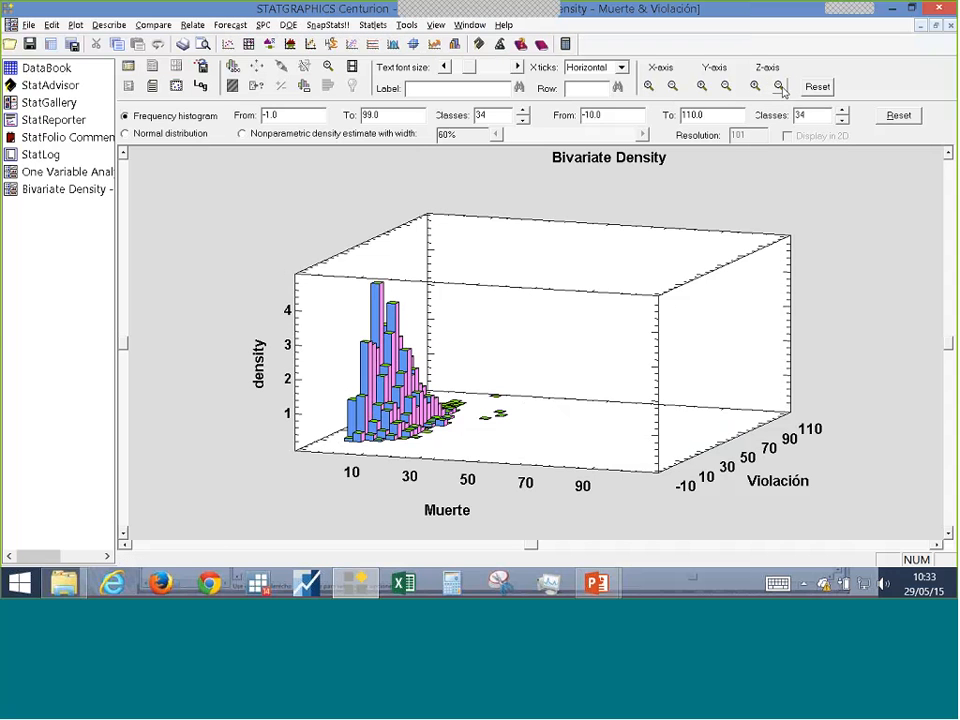
{"action": "left_click", "coordinate": [781, 88]}
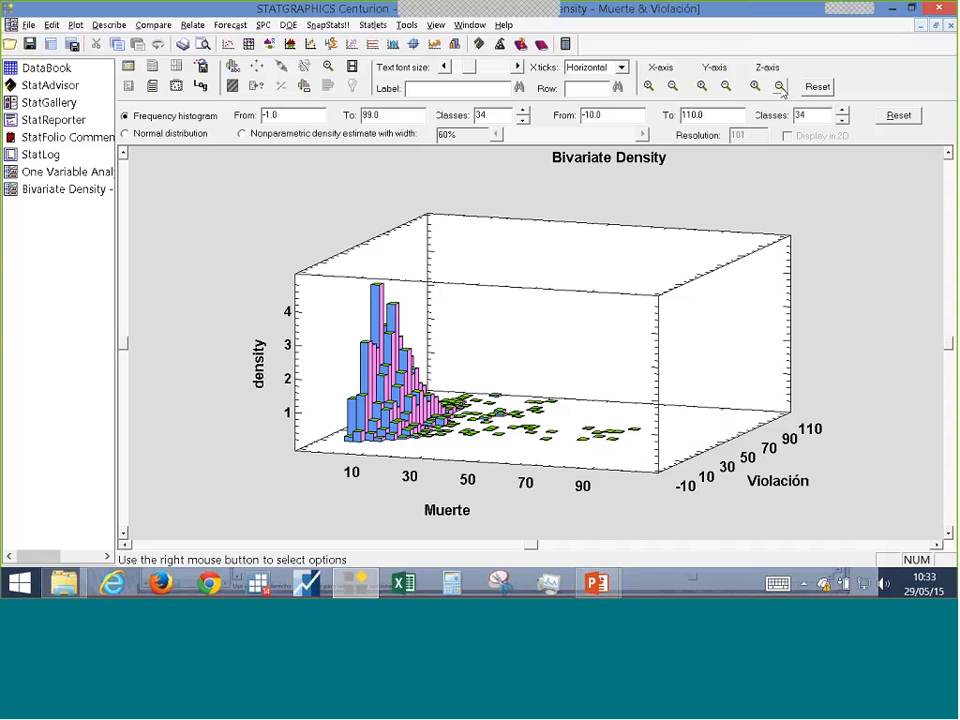
- Display the bivariate density of Muerte and Violación as a normal distribution and examine it with the Z-axis zoomed in and out
{"action": "left_click", "coordinate": [781, 88]}
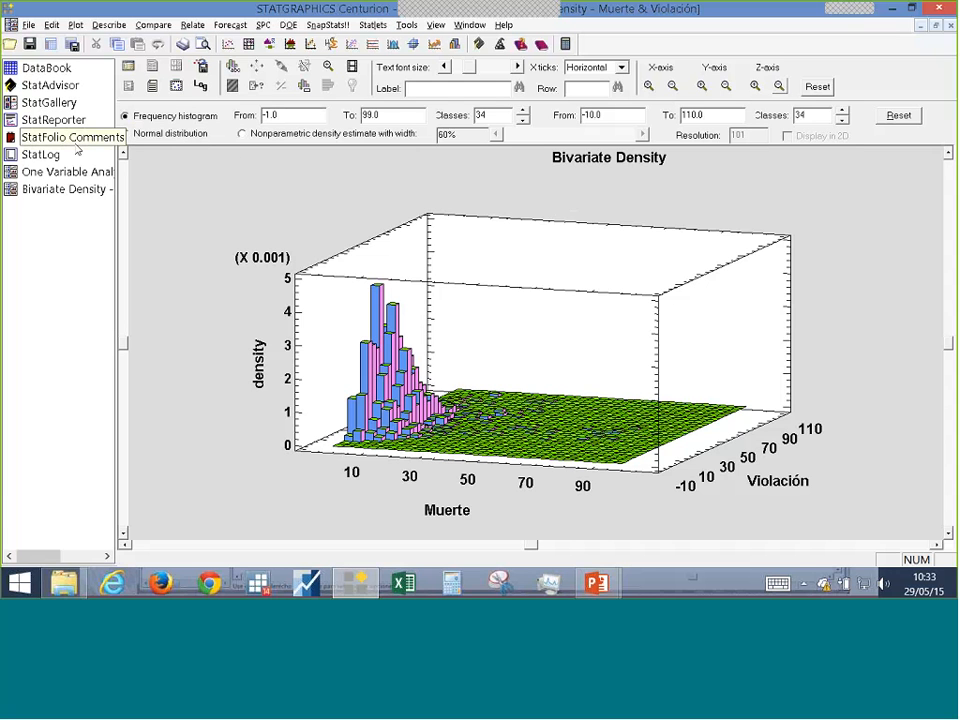
{"action": "left_click", "coordinate": [127, 134]}
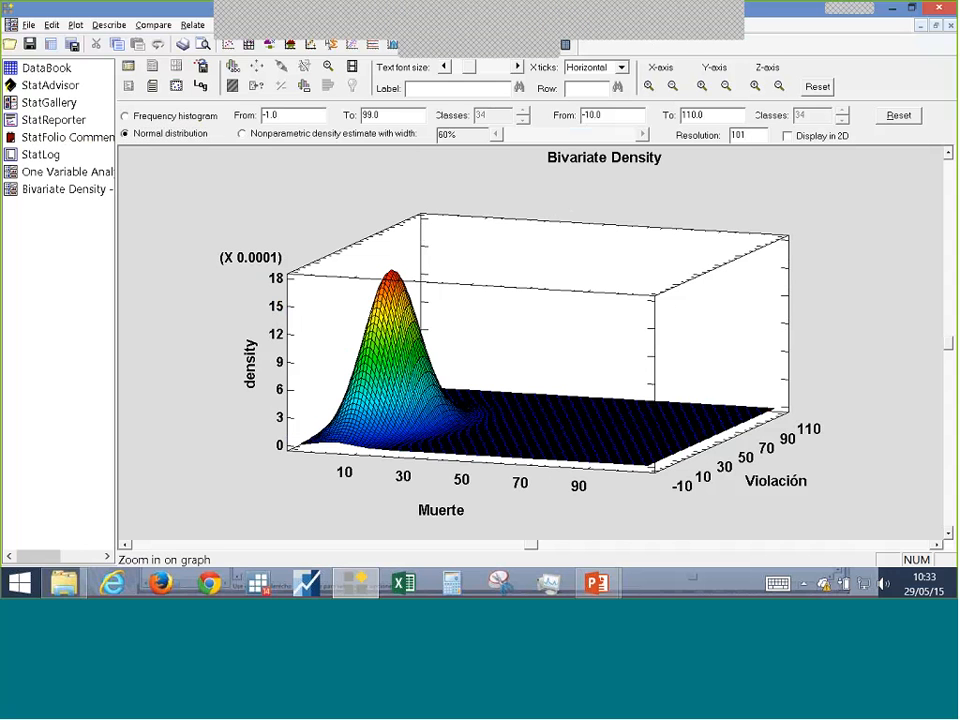
{"action": "left_click", "coordinate": [779, 86]}
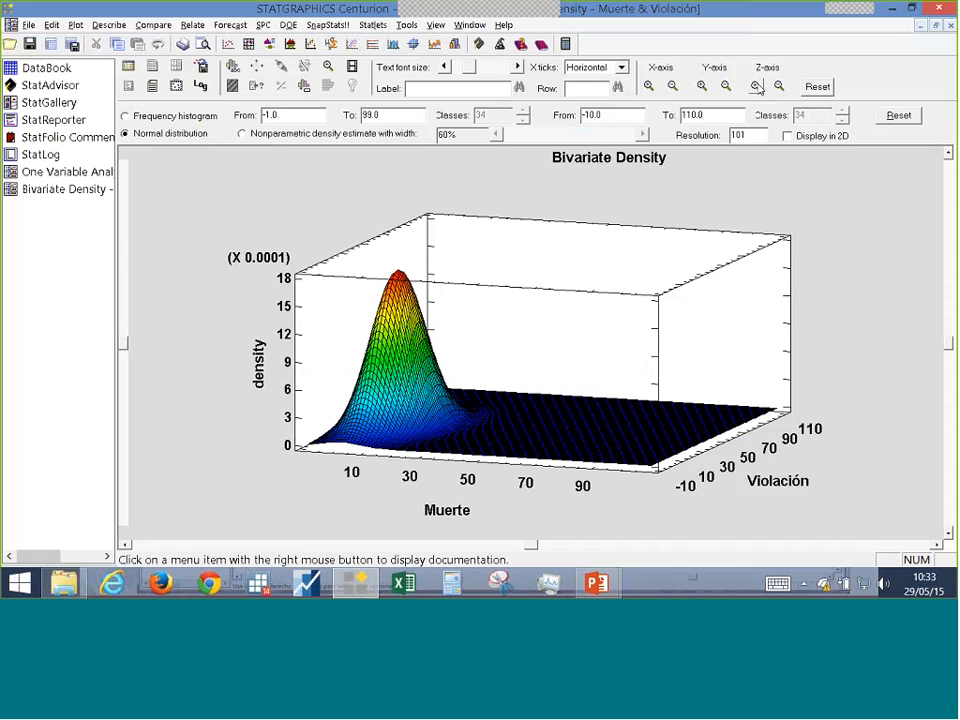
{"action": "left_click", "coordinate": [756, 86]}
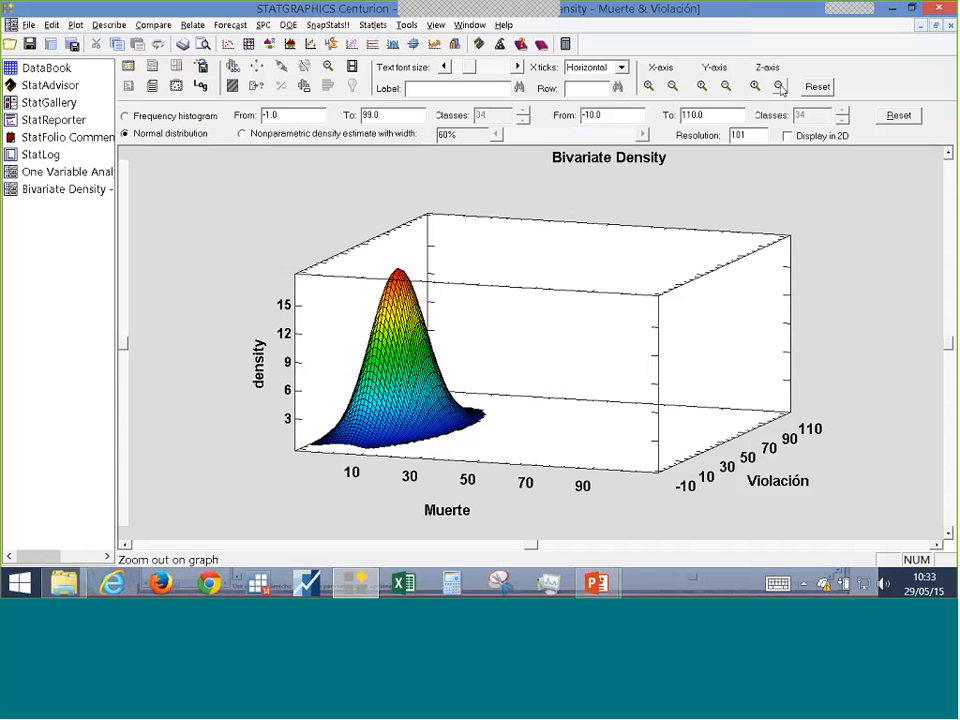
{"action": "left_click", "coordinate": [780, 87]}
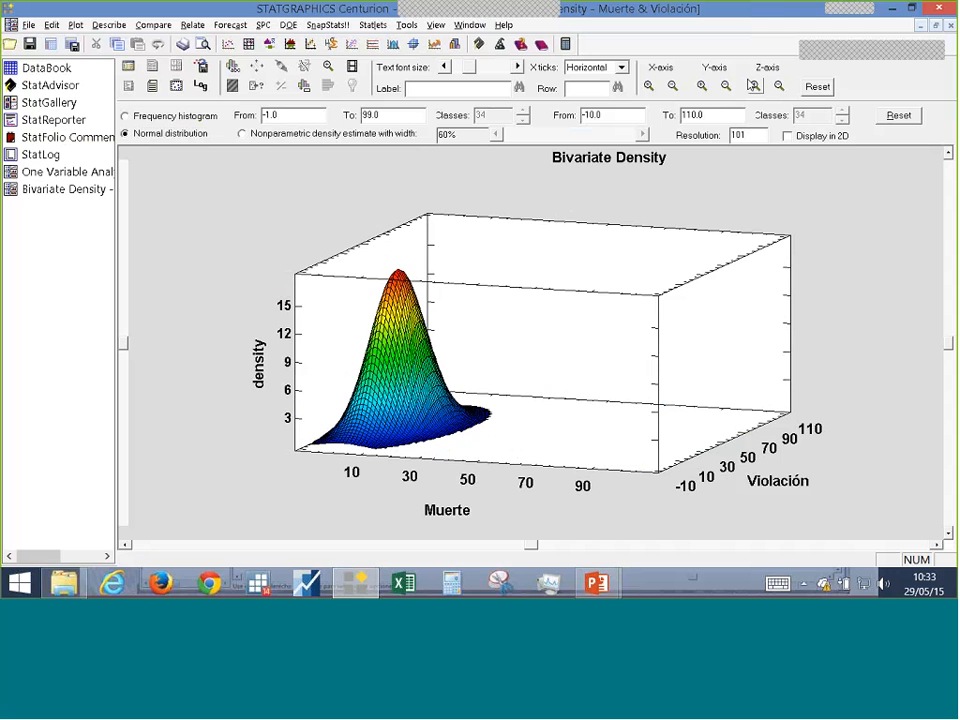
- Switch the plot to the nonparametric density estimate and increase its width to 83%
{"action": "left_click", "coordinate": [278, 134]}
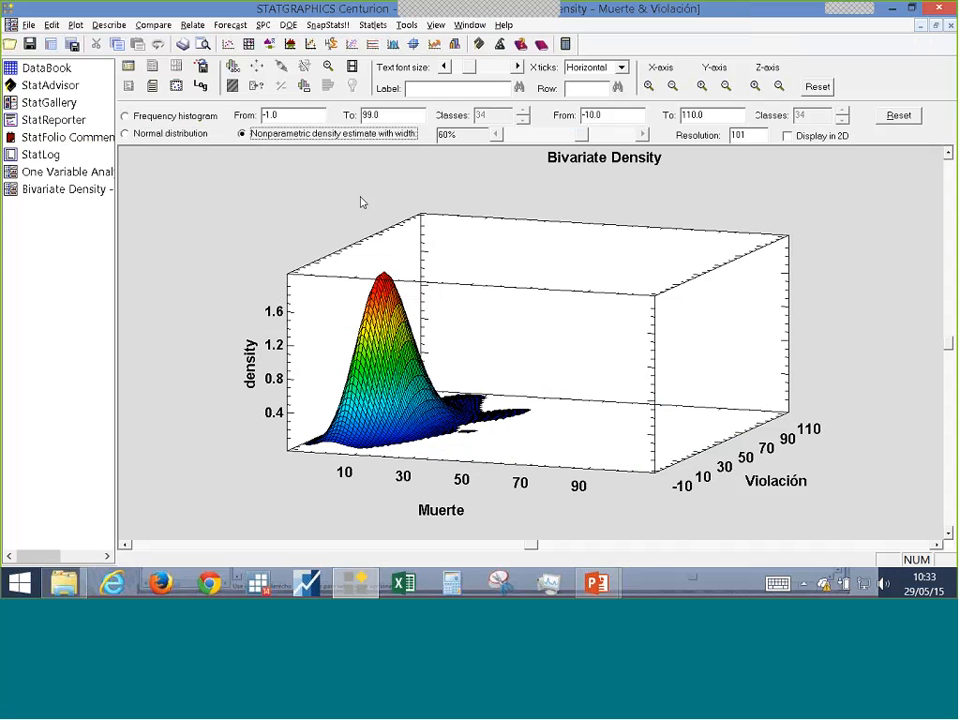
{"action": "left_click", "coordinate": [645, 134]}
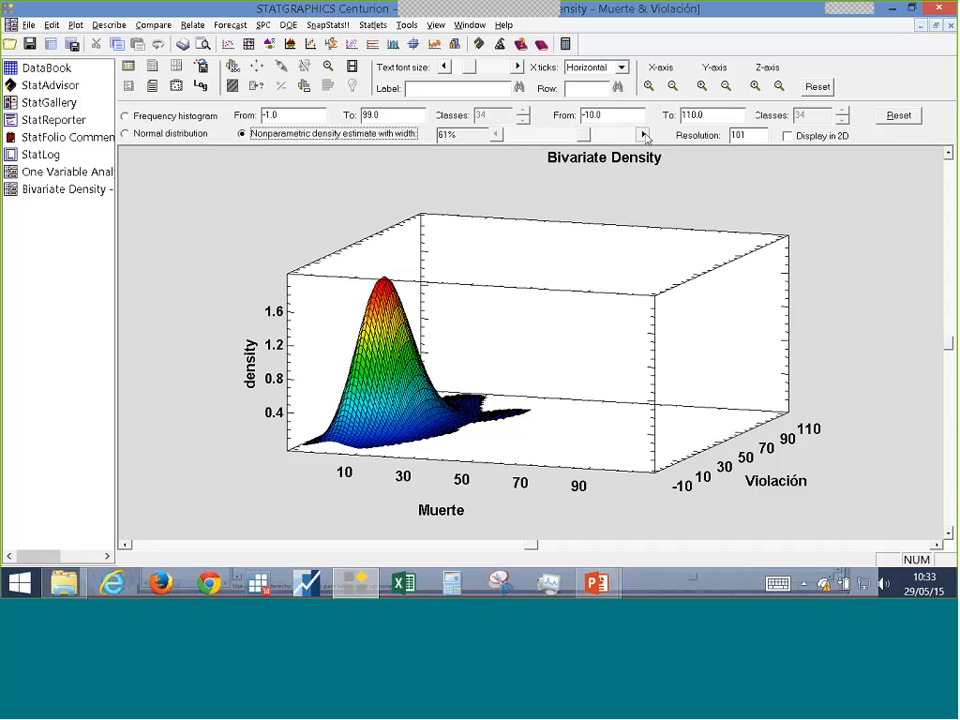
{"action": "left_click", "coordinate": [645, 136]}
{"action": "left_click", "coordinate": [645, 136]}
{"action": "left_click", "coordinate": [645, 136]}
{"action": "left_click", "coordinate": [645, 136]}
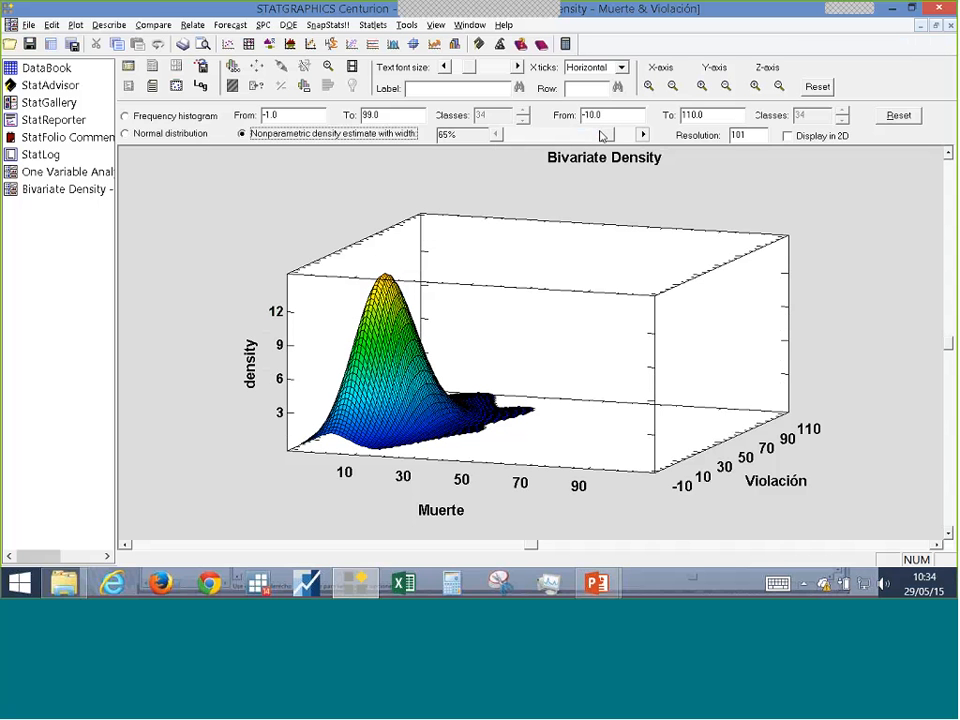
- Compare the frequency histogram and the normal distribution with the nonparametric density estimate, ending on the nonparametric one
{"action": "left_click", "coordinate": [175, 116]}
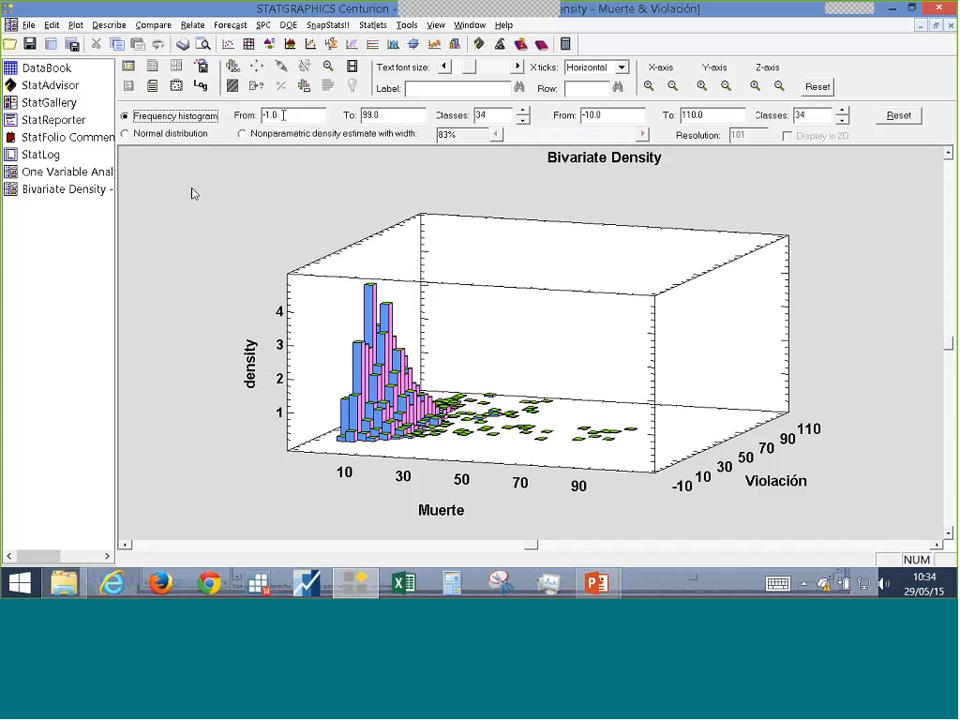
{"action": "left_click", "coordinate": [146, 134]}
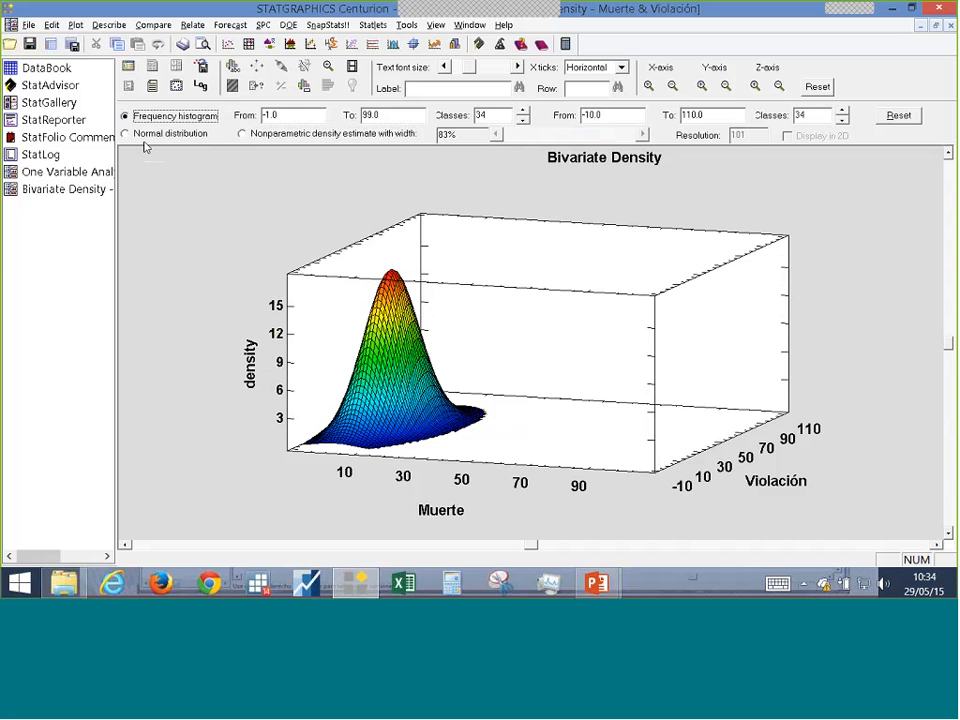
{"action": "left_click", "coordinate": [246, 135]}
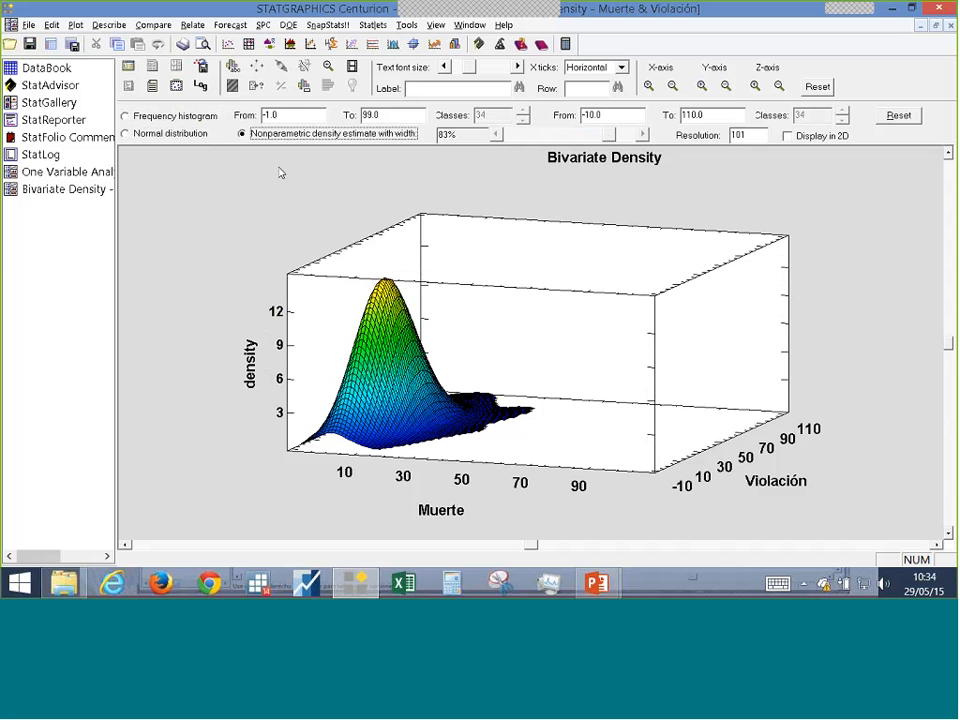
- Zoom the Z-axis on the nonparametric density surface and reset the axis scaling to show the full plot
{"action": "left_click", "coordinate": [764, 80]}
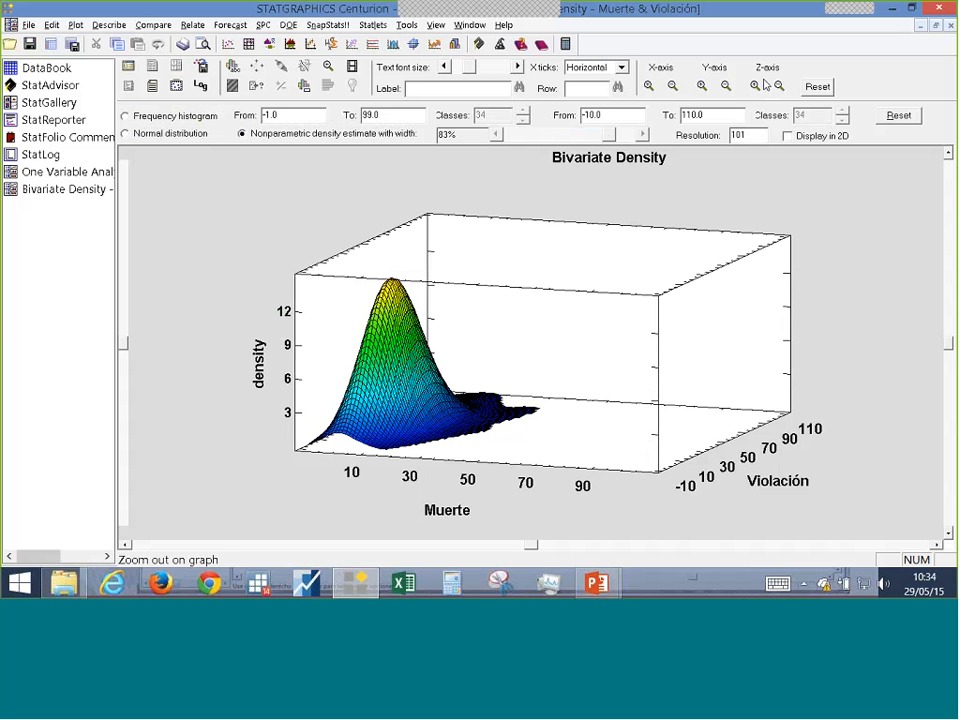
{"action": "left_click", "coordinate": [757, 88]}
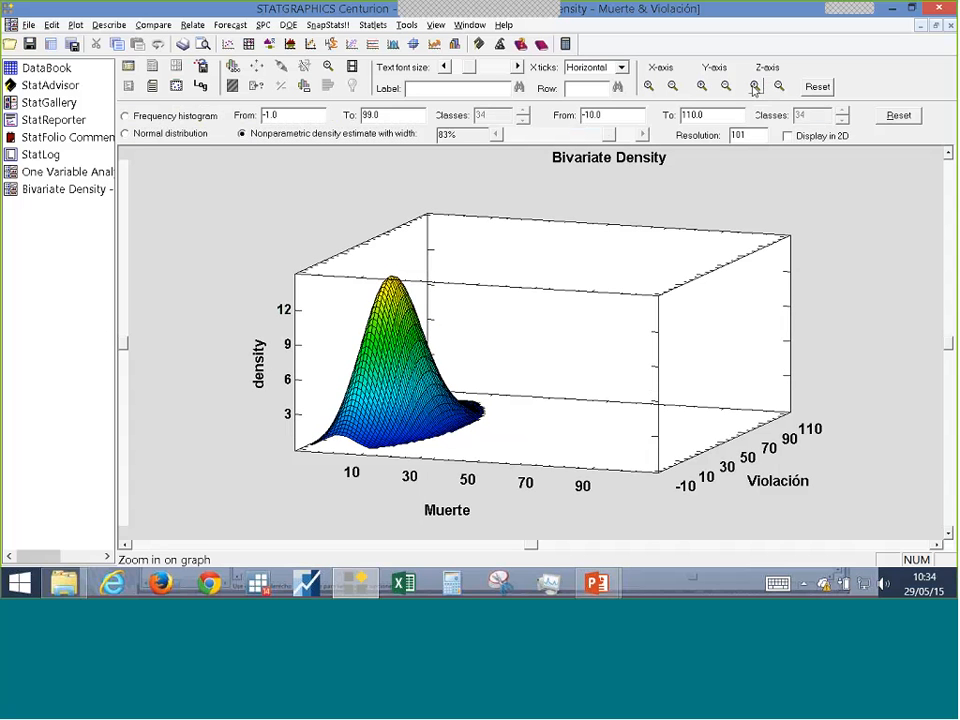
{"action": "left_click", "coordinate": [818, 87]}
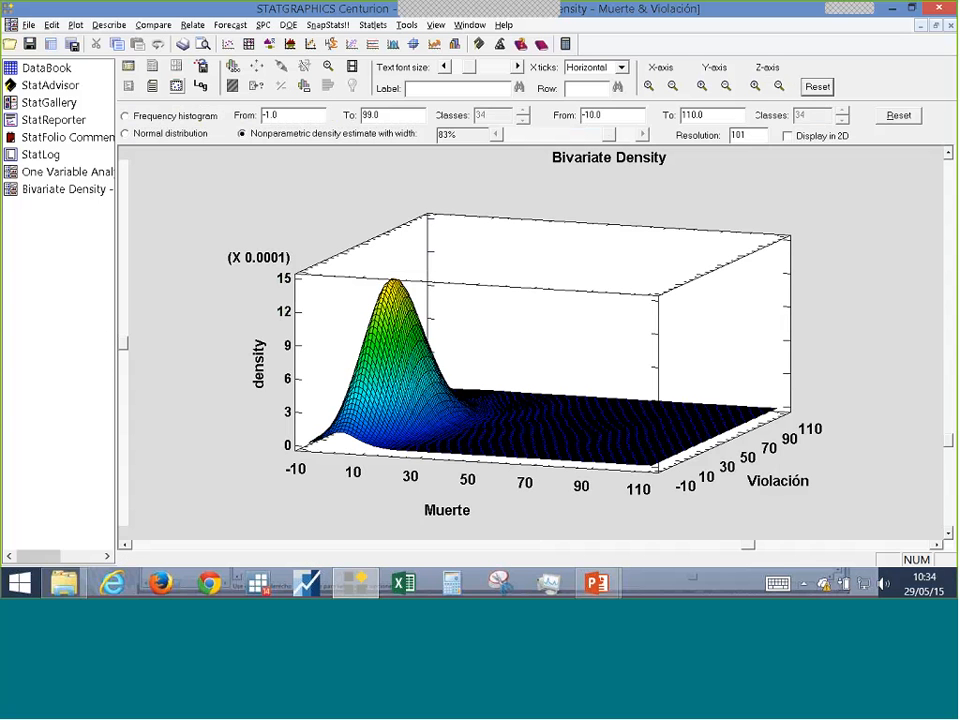
- View the nonparametric estimate in 2D, switch to the normal distribution and compare its 2D and 3D displays, ending in 3D
{"action": "left_click", "coordinate": [787, 136]}
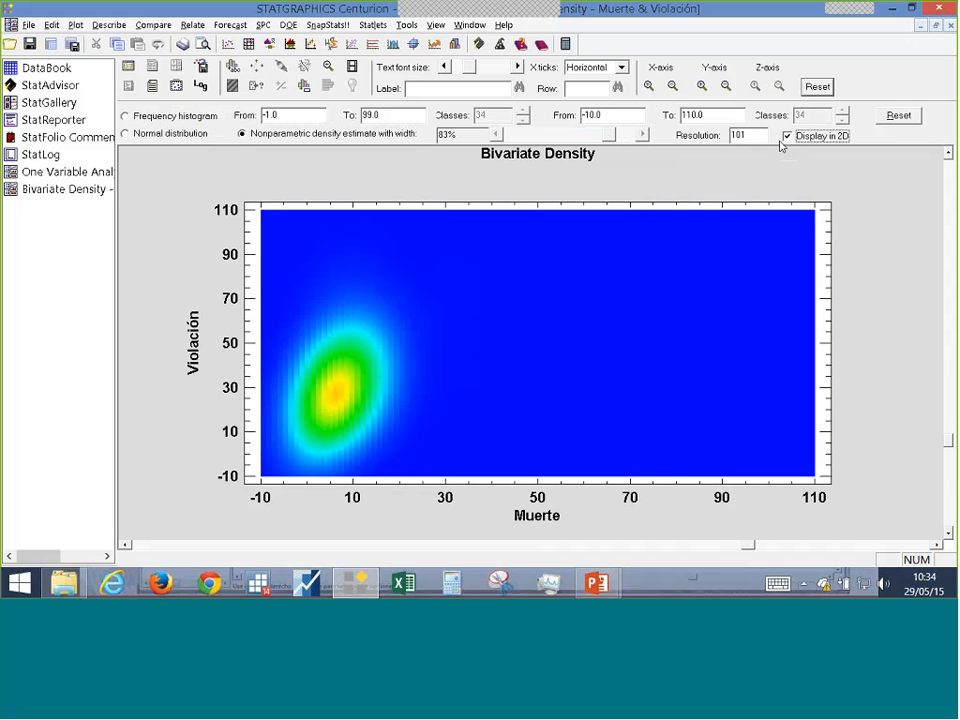
{"action": "left_click", "coordinate": [788, 136]}
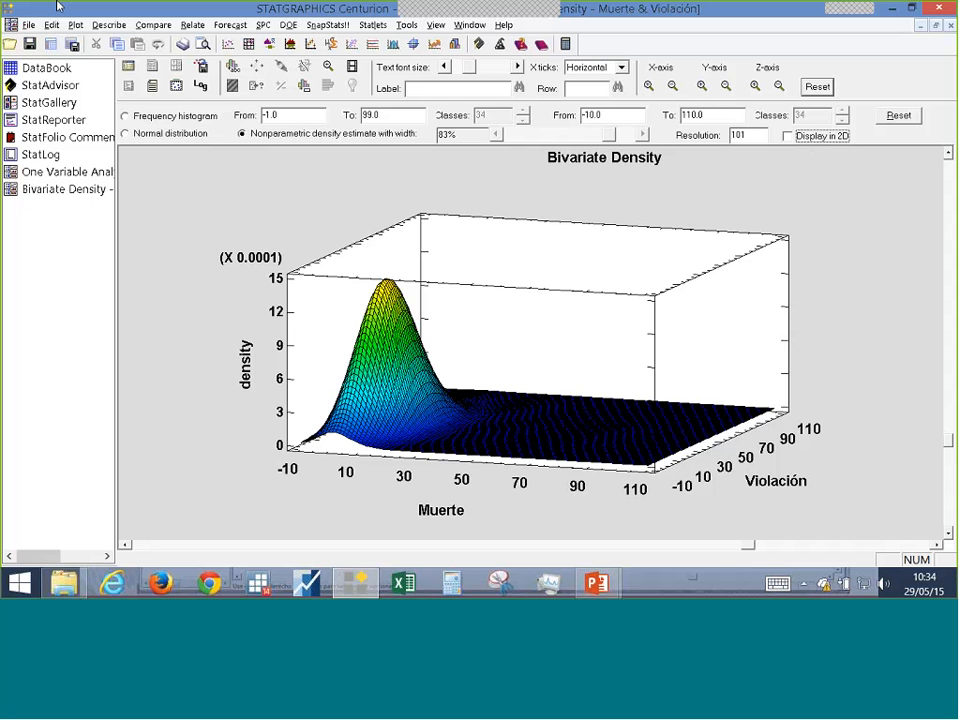
{"action": "left_click", "coordinate": [129, 137]}
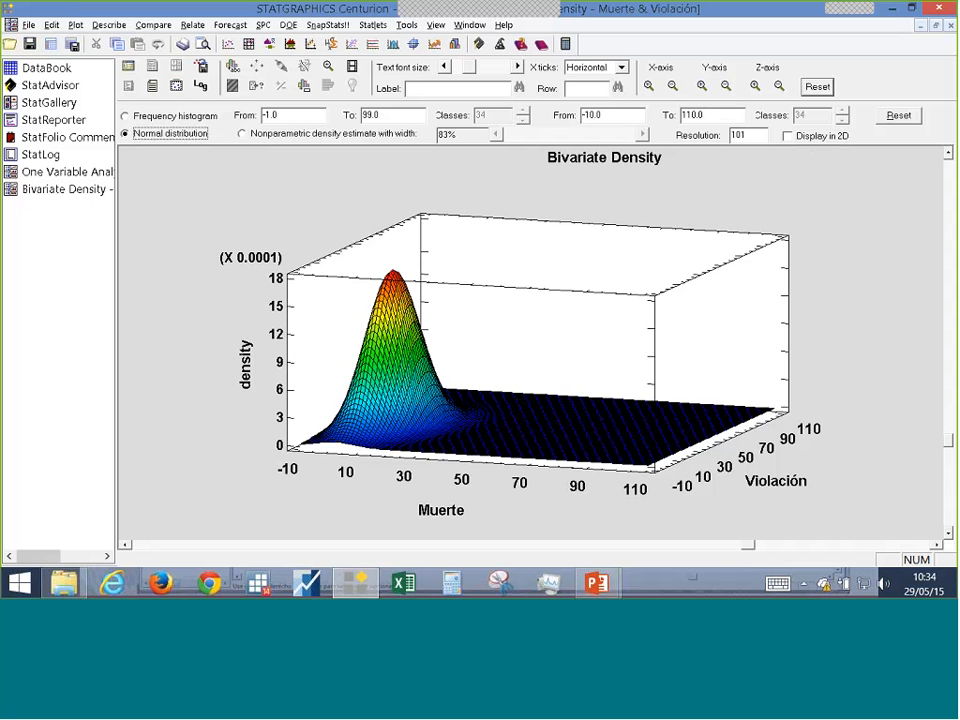
{"action": "left_click", "coordinate": [788, 136]}
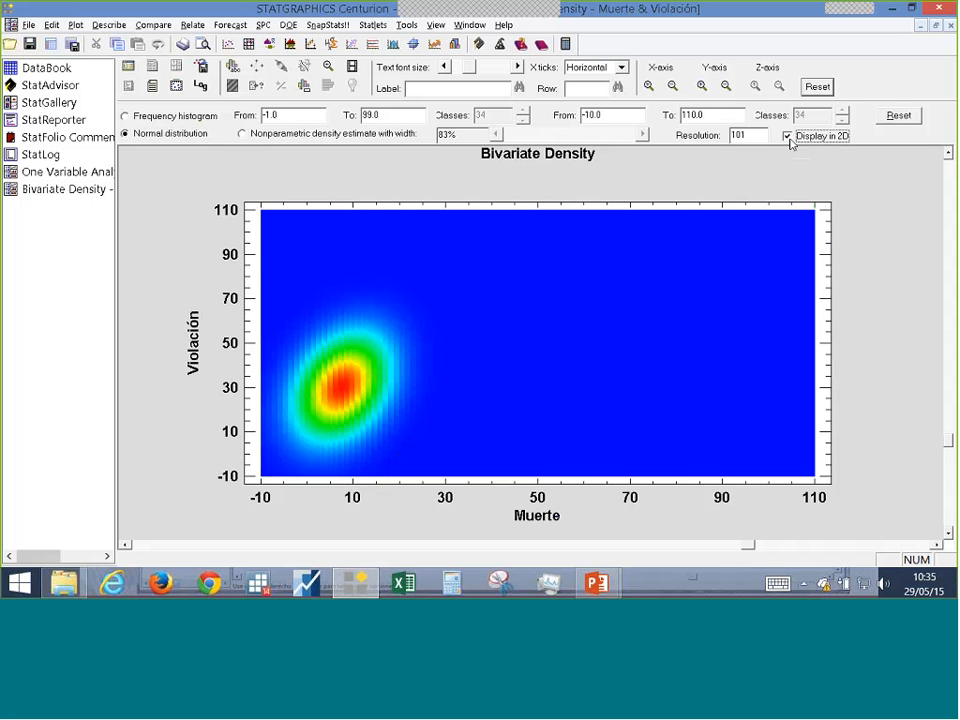
{"action": "left_click", "coordinate": [787, 136]}
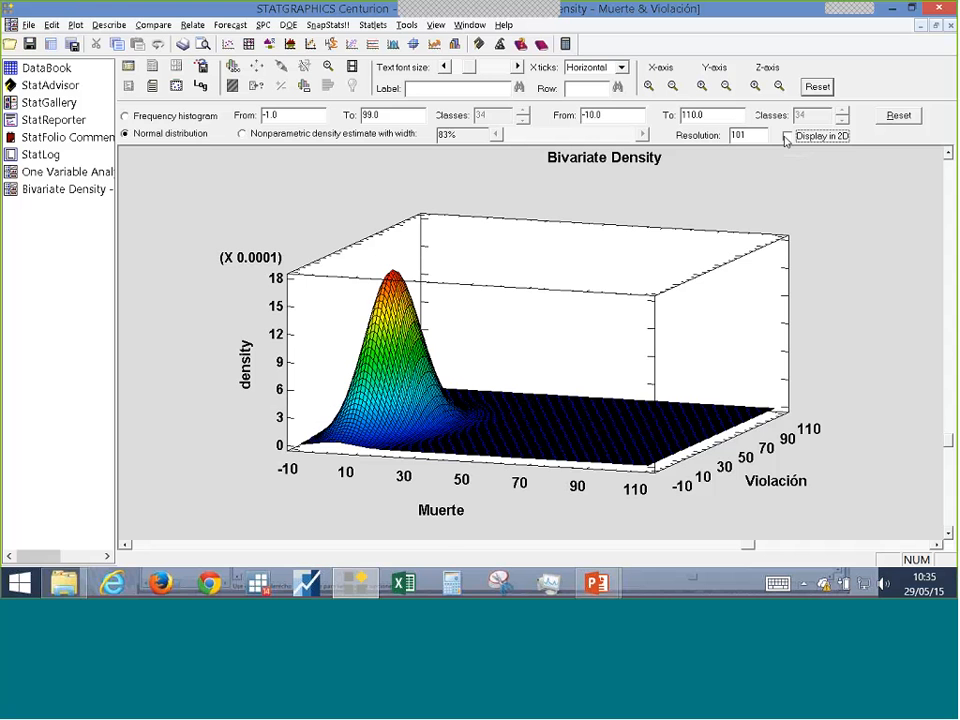
{"action": "key", "text": "alt+Tab"}
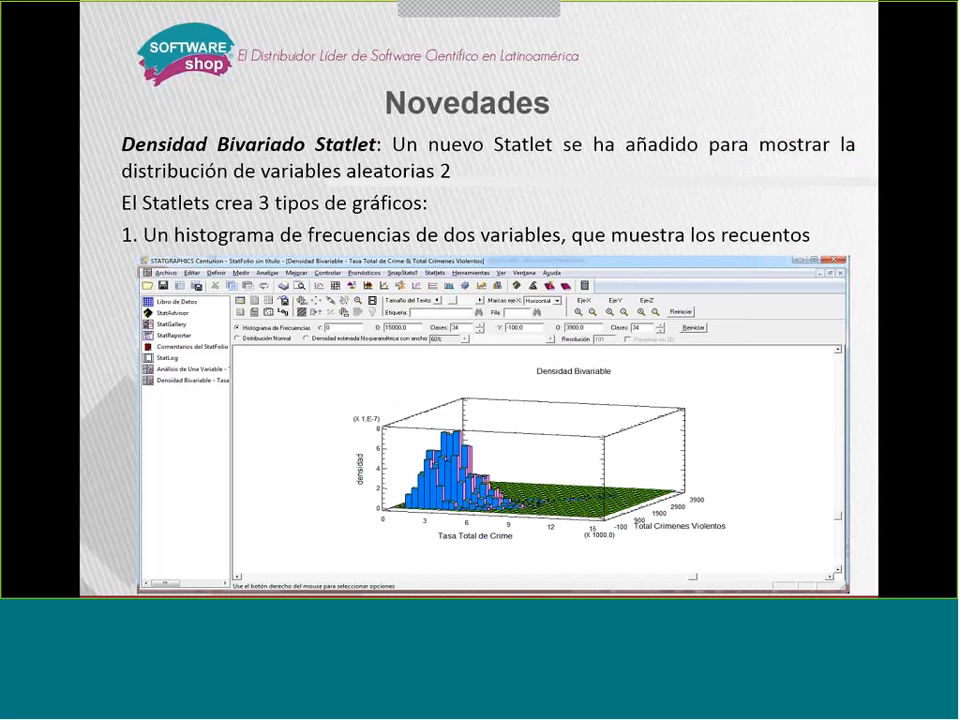
{"action": "key", "text": "Right"}
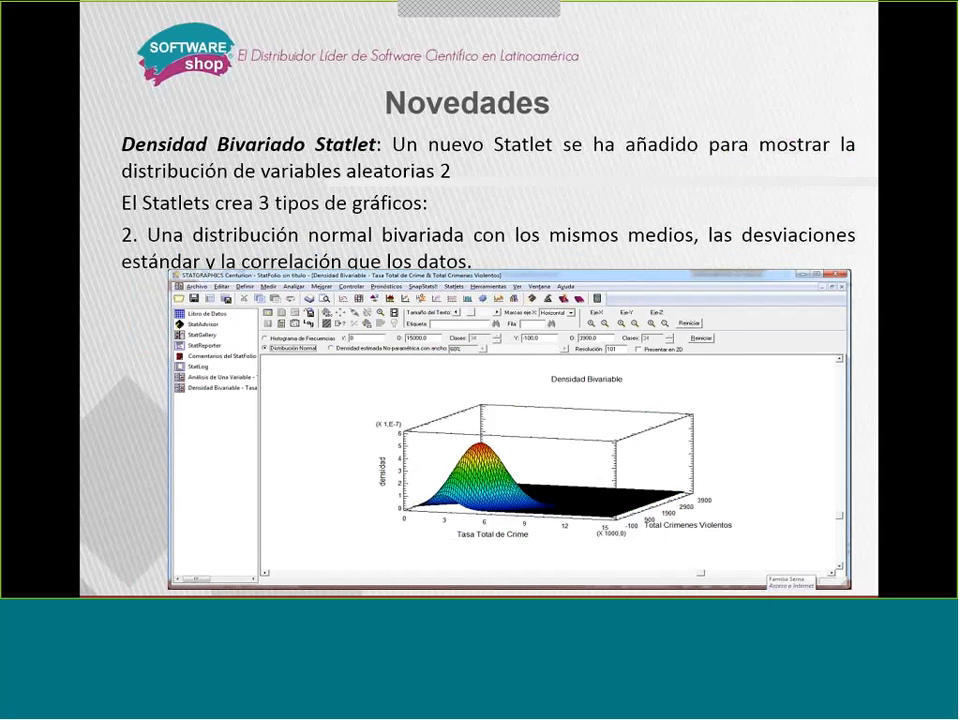
{"action": "key", "text": "Right"}
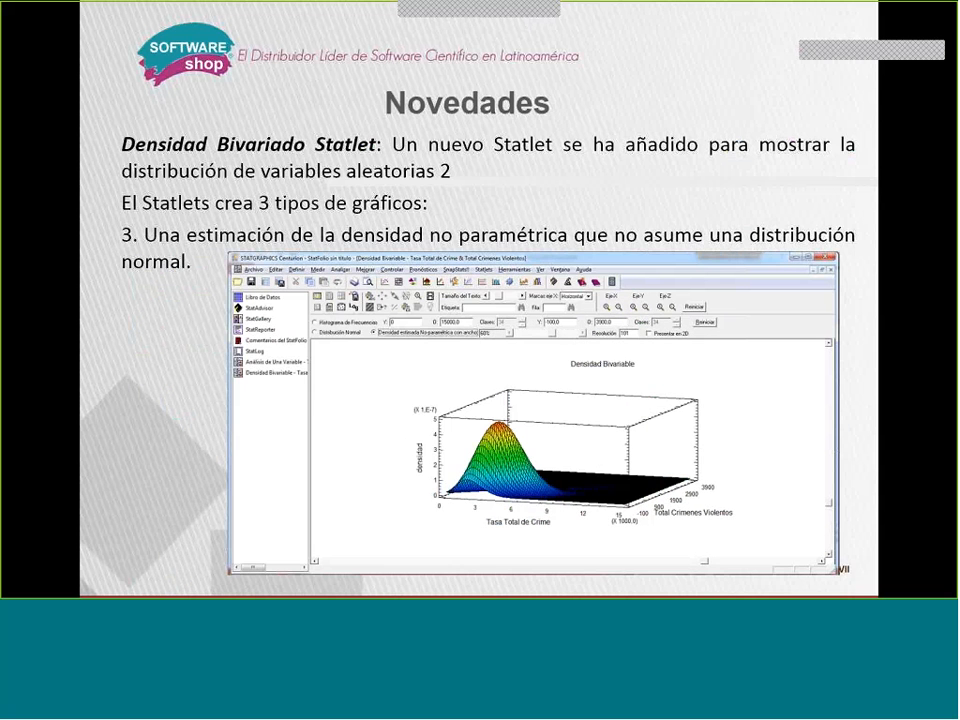
{"action": "key", "text": "Right"}
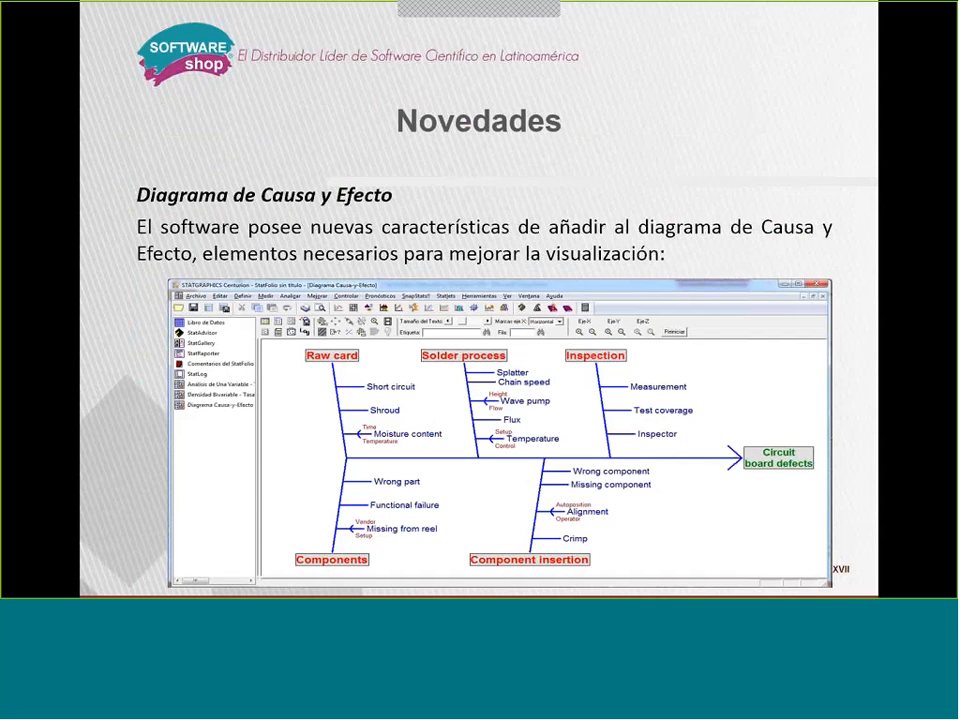
{"action": "key", "text": "alt+Tab"}
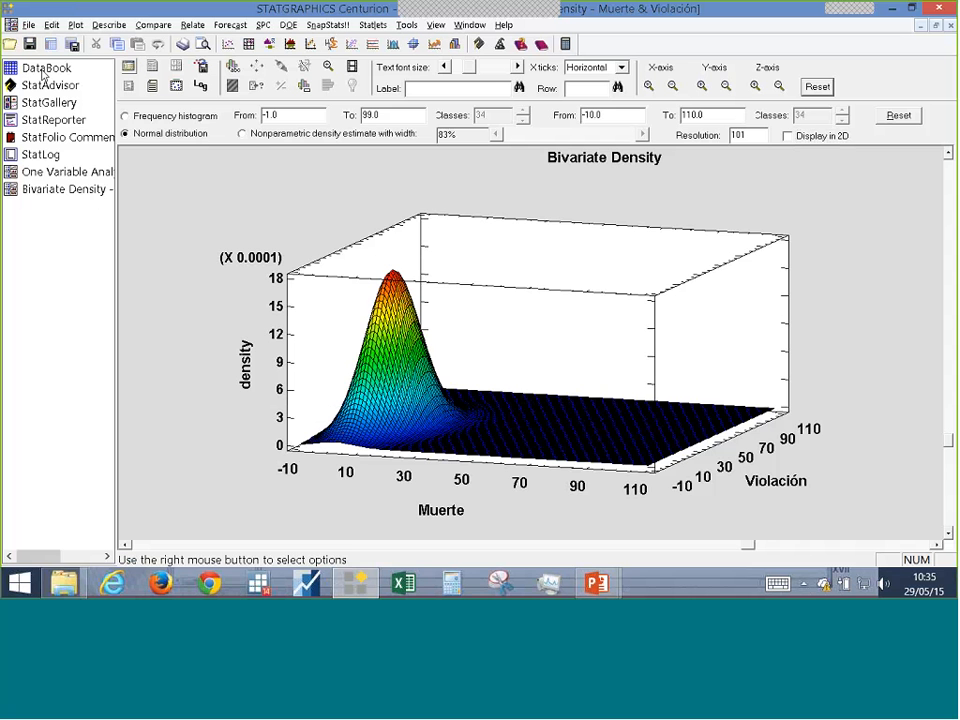
- Open the data file Diagrama de Causa y Efecto.sgd in sheet B of the DataBook and maximise its window
{"action": "left_click", "coordinate": [42, 70]}
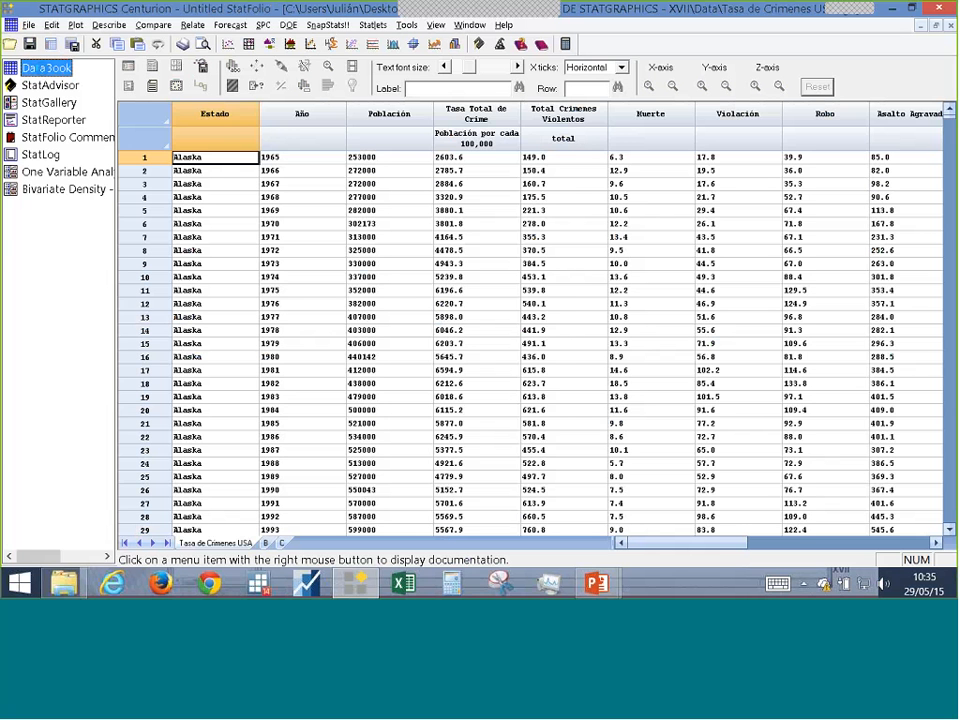
{"action": "left_click", "coordinate": [265, 543]}
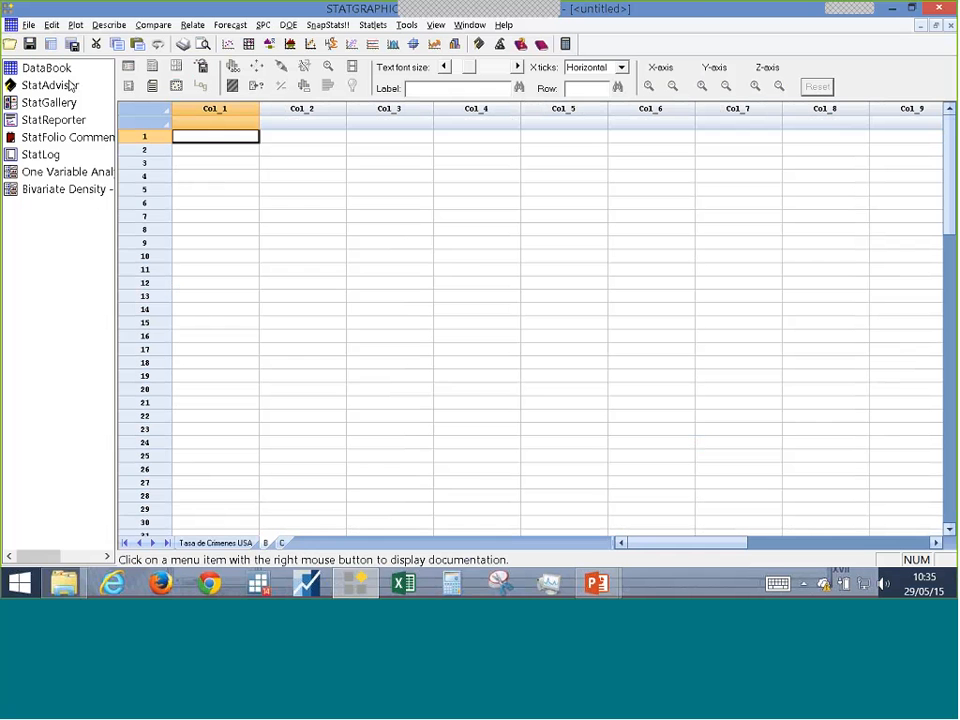
{"action": "left_click", "coordinate": [65, 70]}
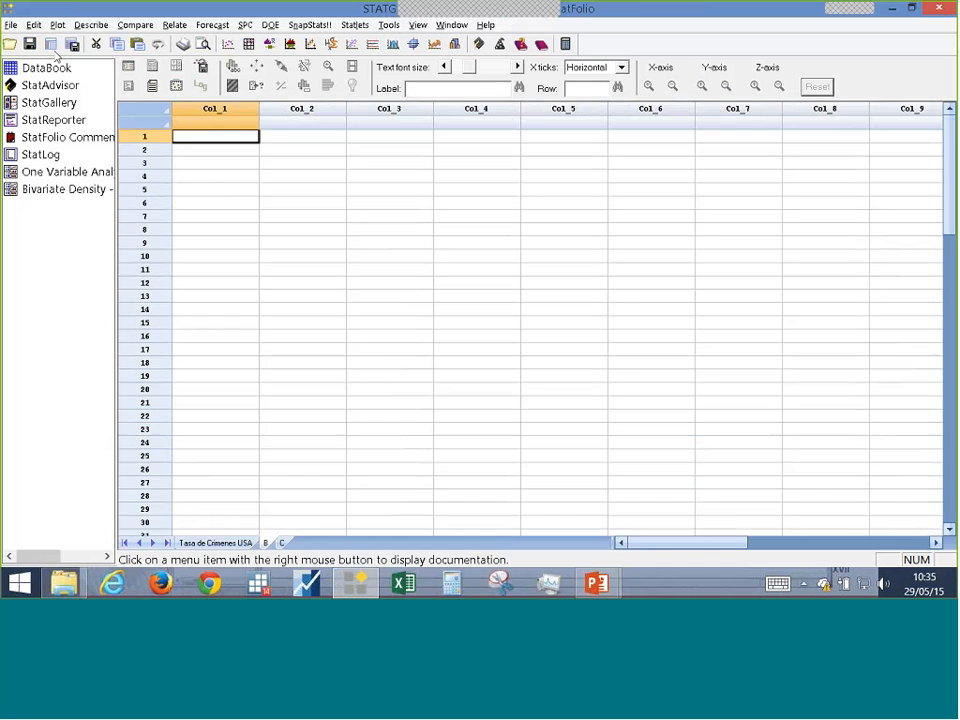
{"action": "left_click", "coordinate": [28, 25]}
{"action": "mouse_move", "coordinate": [40, 64]}
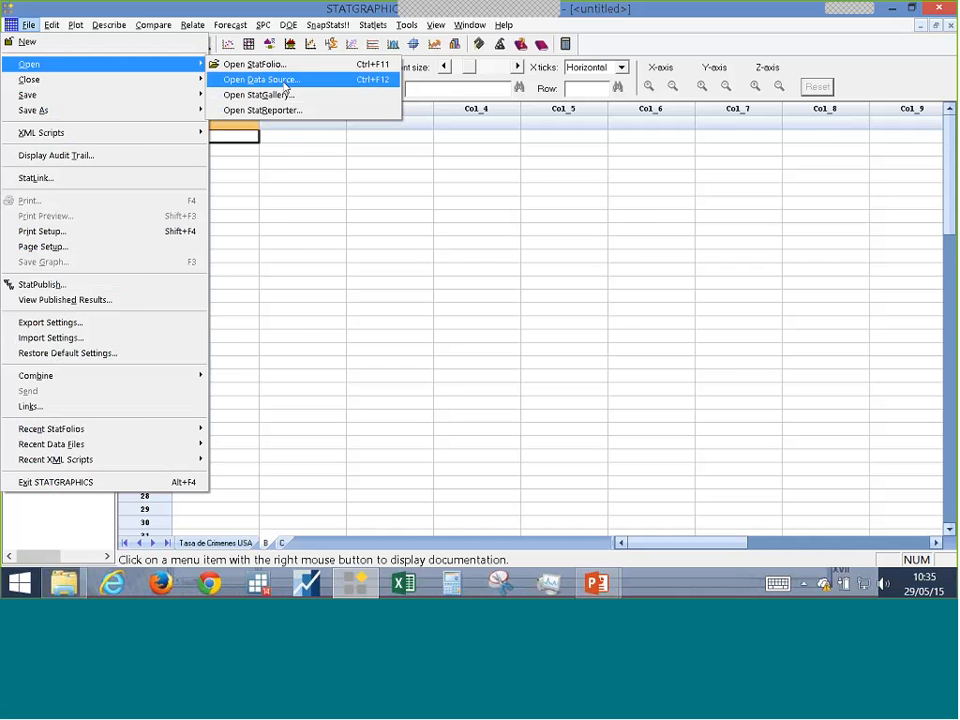
{"action": "left_click", "coordinate": [286, 89]}
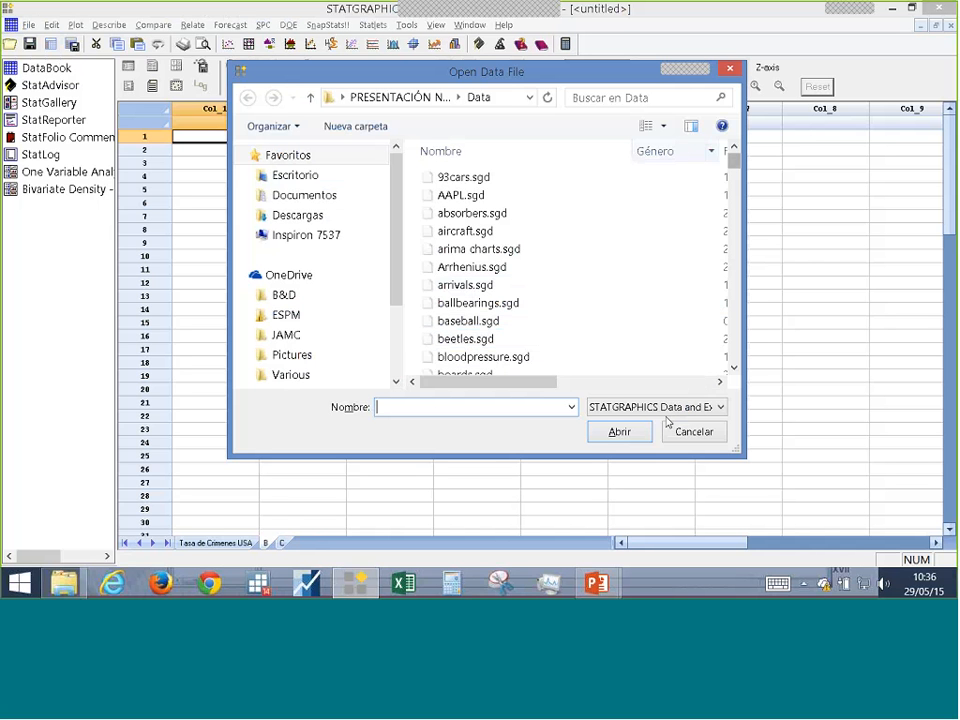
{"action": "mouse_move", "coordinate": [513, 382]}
{"action": "left_mouse_down"}
{"action": "mouse_move", "coordinate": [603, 386]}
{"action": "mouse_move", "coordinate": [518, 384]}
{"action": "left_mouse_up"}
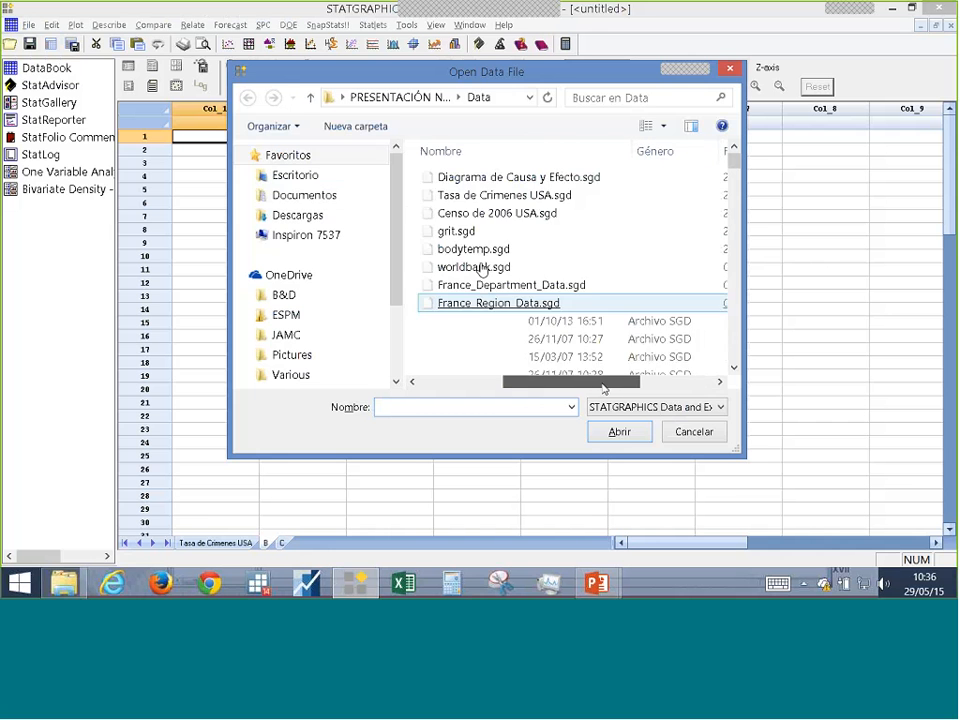
{"action": "double_click", "coordinate": [519, 180]}
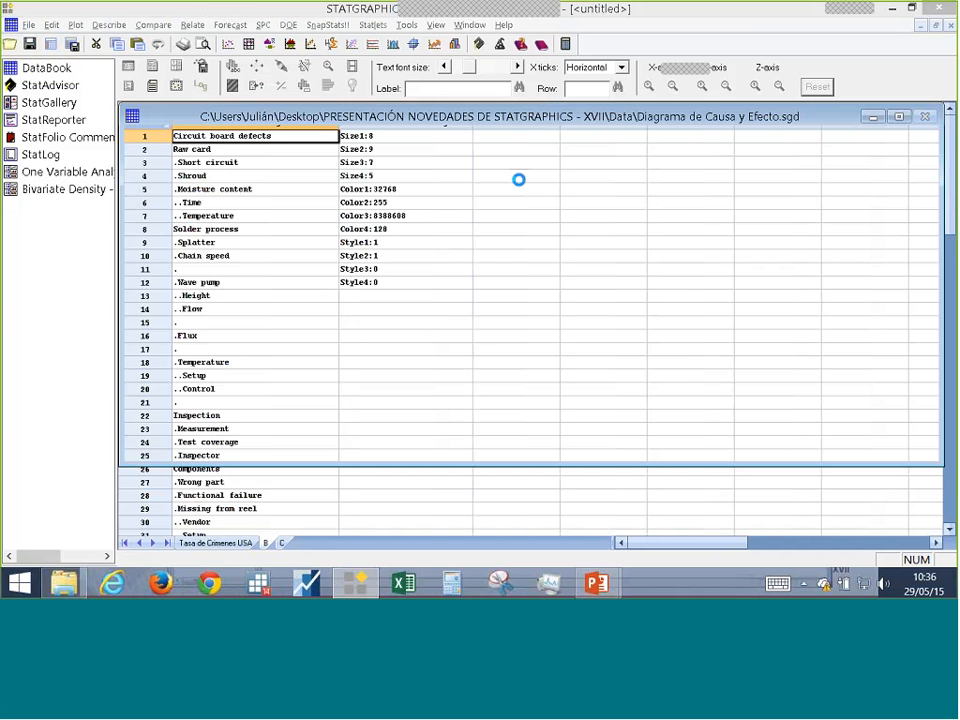
{"action": "left_click", "coordinate": [934, 25]}
{"action": "left_click", "coordinate": [899, 117]}
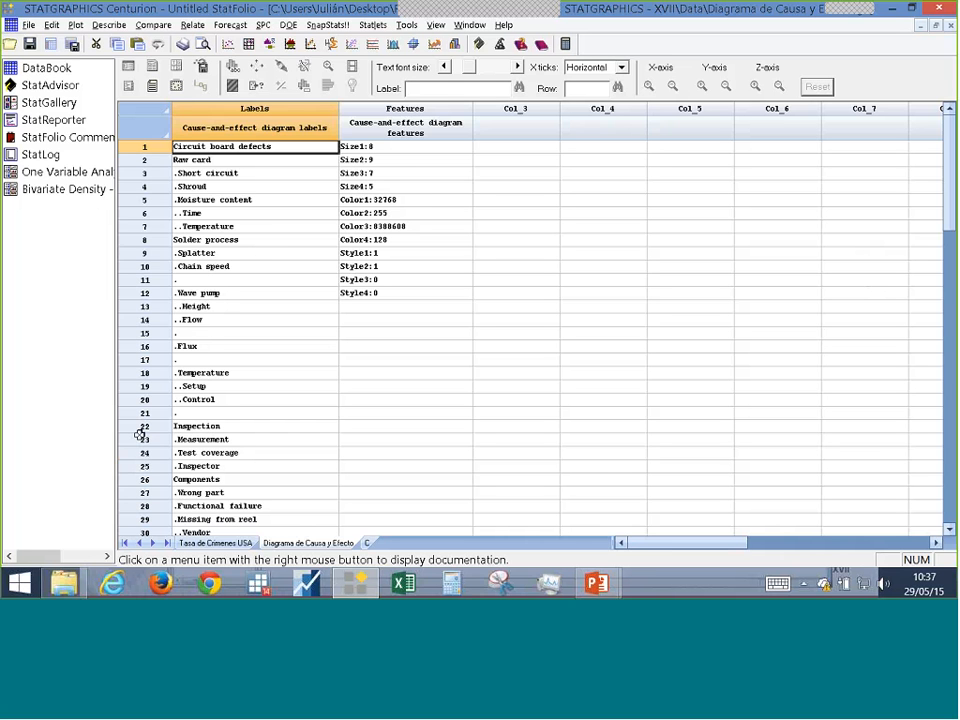
{"action": "left_click", "coordinate": [75, 25]}
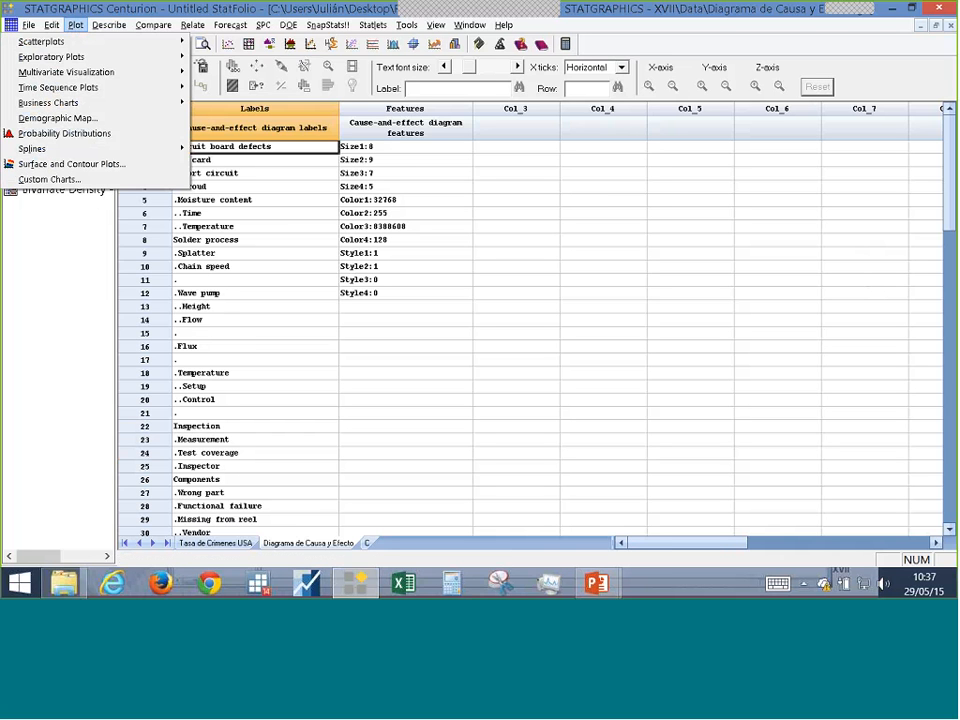
{"action": "mouse_move", "coordinate": [118, 62]}
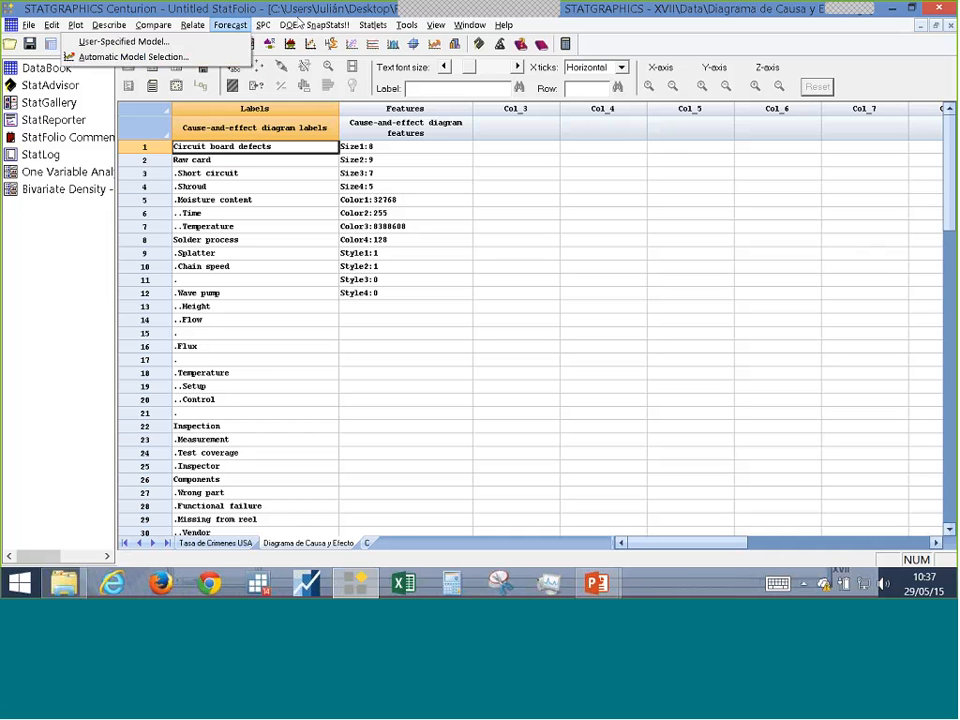
{"action": "mouse_move", "coordinate": [293, 30]}
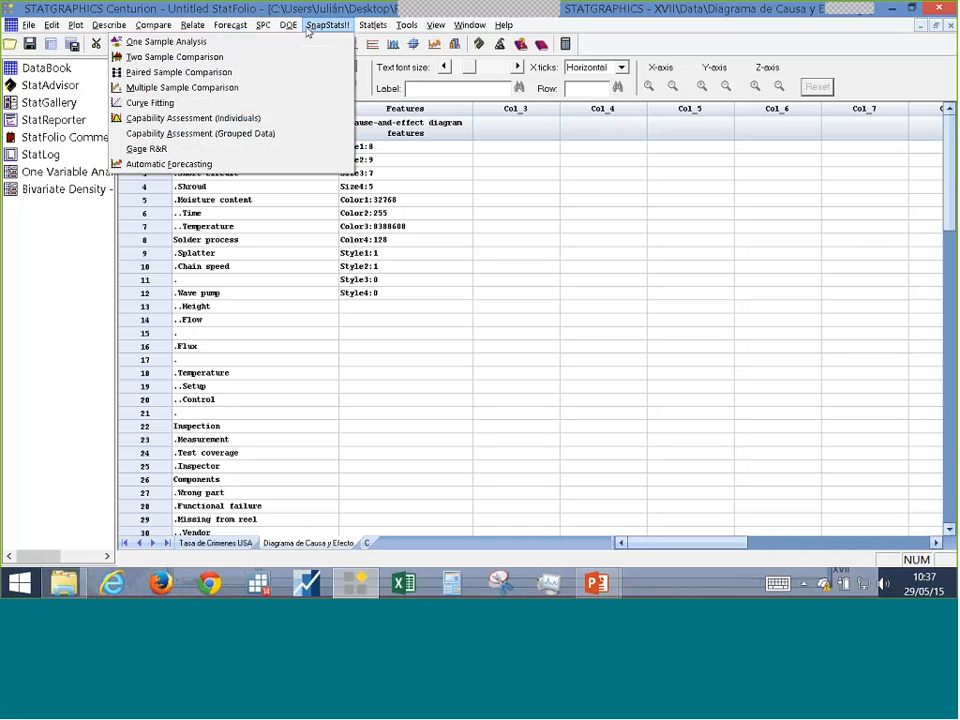
{"action": "mouse_move", "coordinate": [260, 28]}
{"action": "mouse_move", "coordinate": [265, 78]}
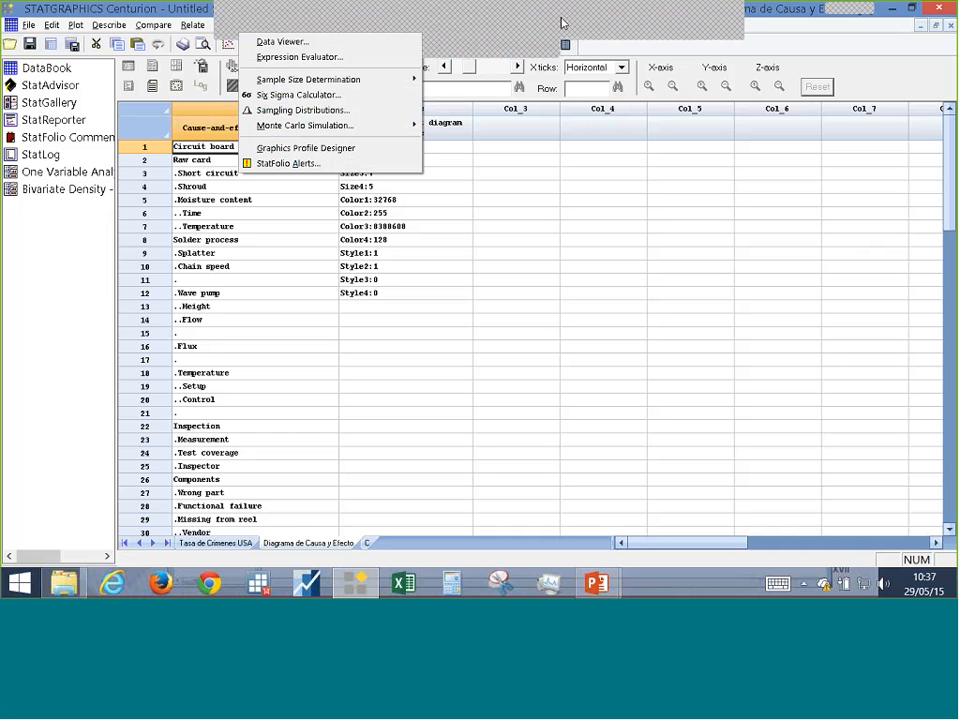
{"action": "left_click", "coordinate": [561, 22]}
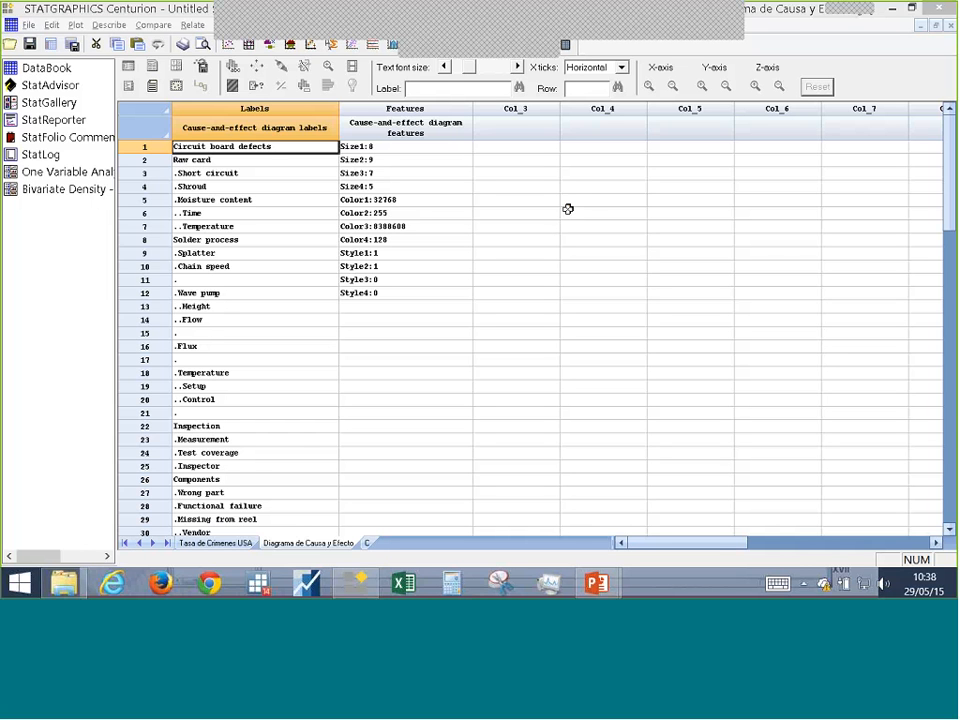
{"action": "left_click", "coordinate": [590, 253]}
{"action": "left_click", "coordinate": [109, 26]}
{"action": "mouse_move", "coordinate": [79, 26]}
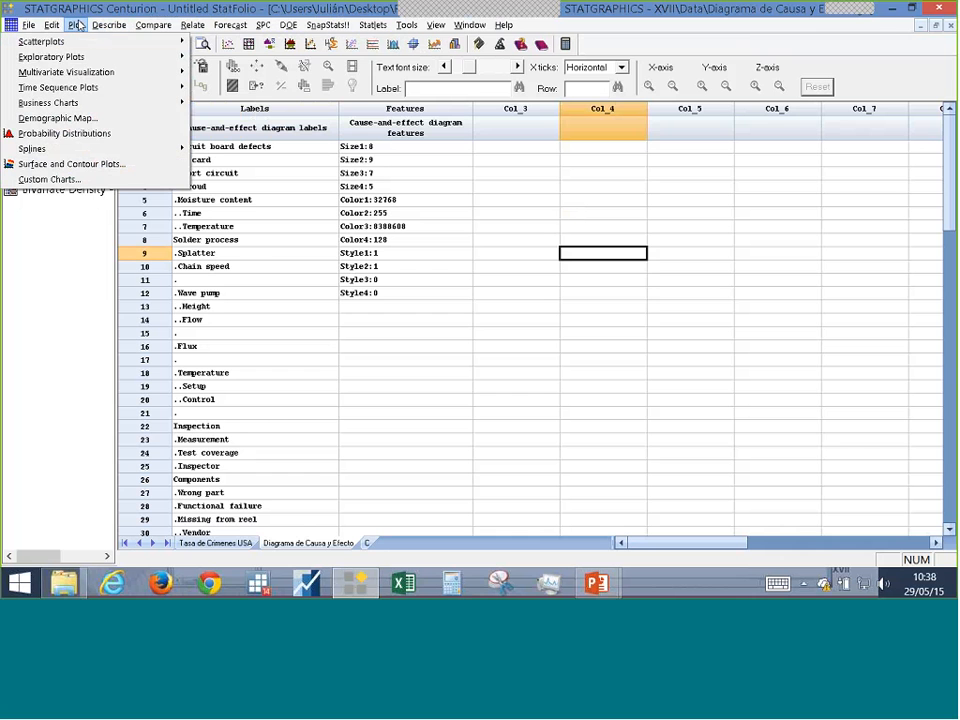
{"action": "mouse_move", "coordinate": [79, 59]}
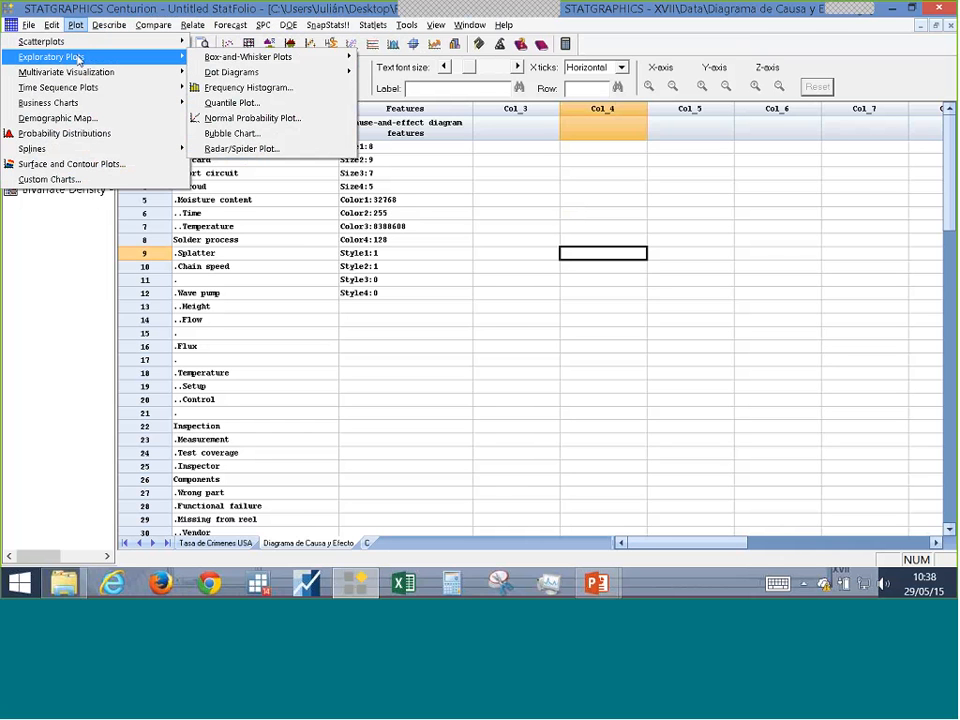
{"action": "mouse_move", "coordinate": [268, 76]}
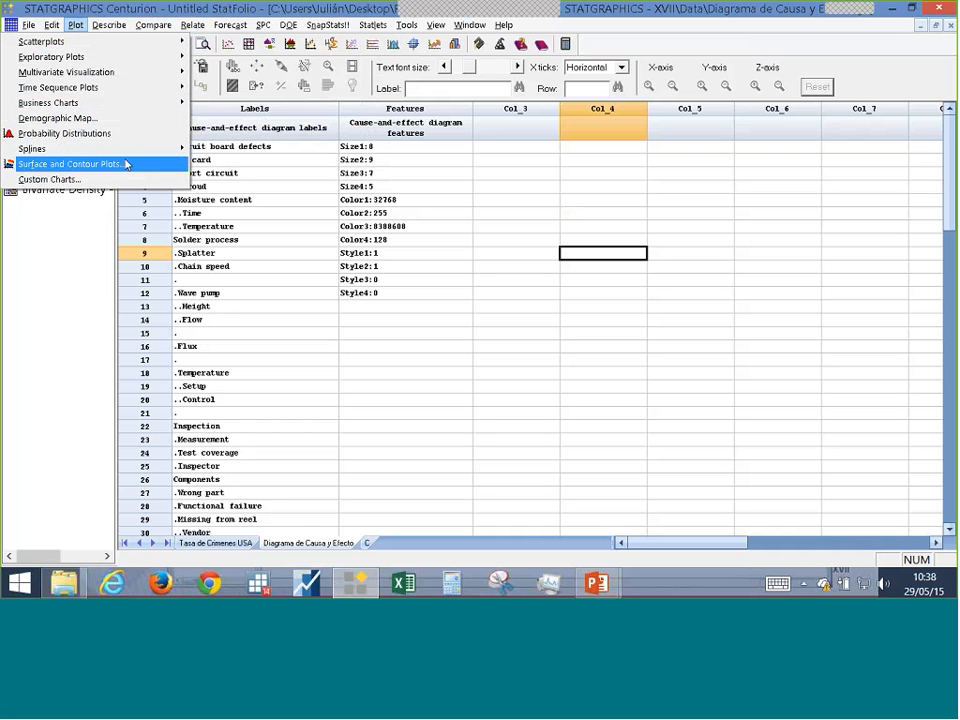
{"action": "mouse_move", "coordinate": [129, 161]}
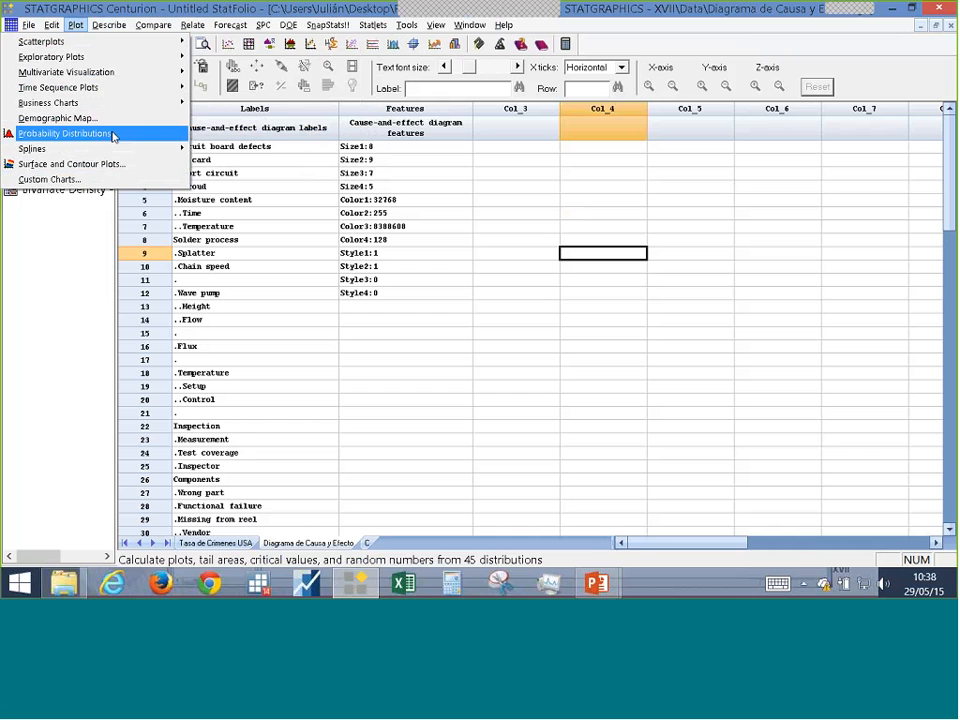
{"action": "mouse_move", "coordinate": [136, 110]}
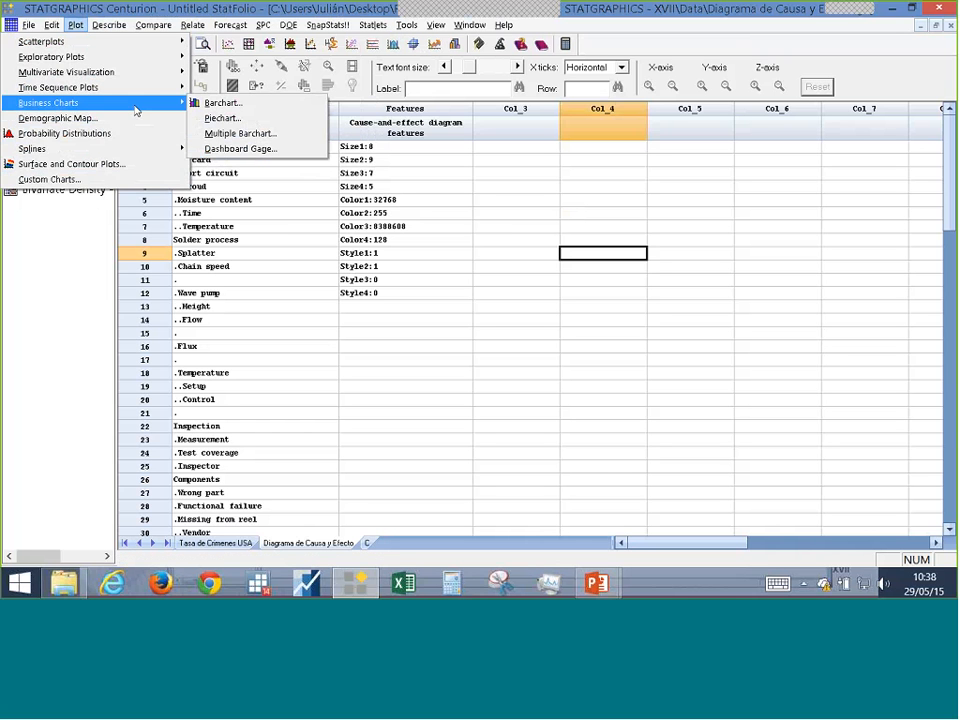
{"action": "mouse_move", "coordinate": [108, 30]}
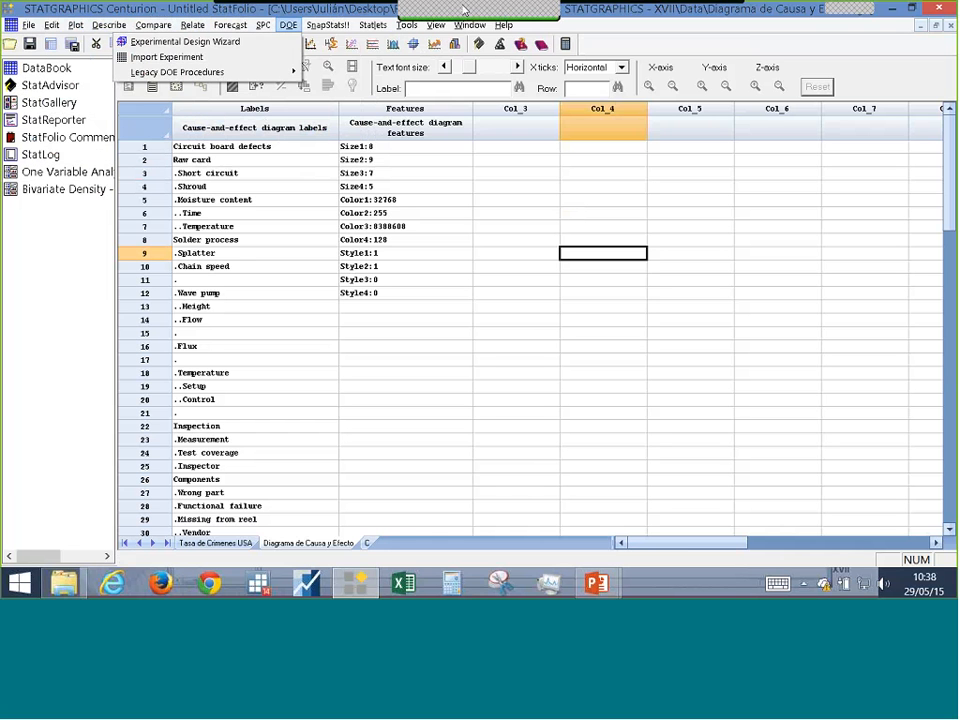
{"action": "left_click", "coordinate": [560, 26]}
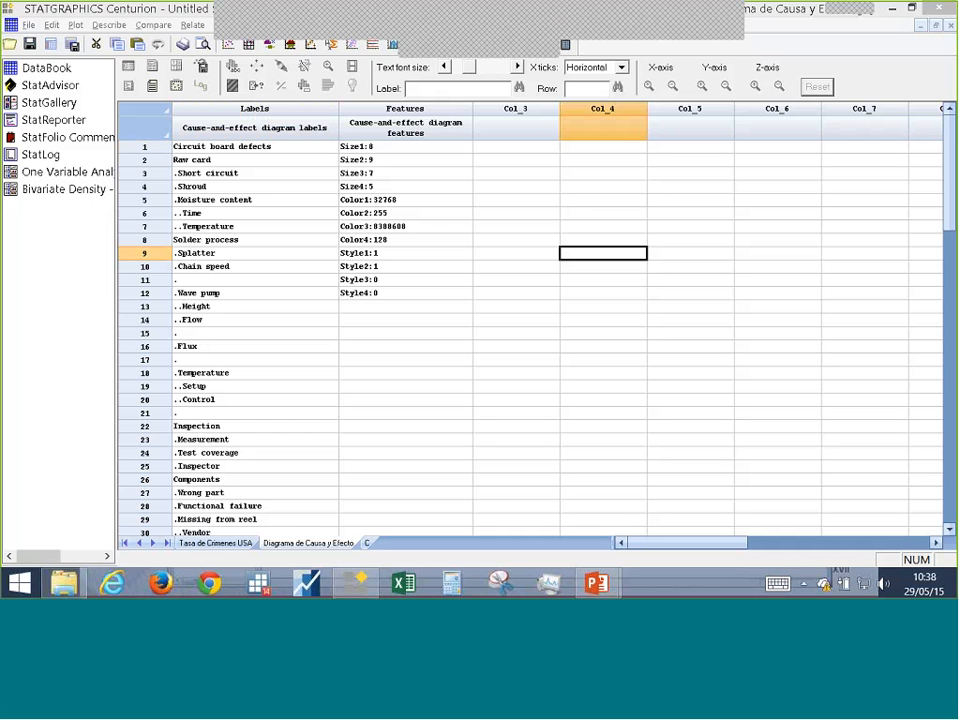
{"action": "key", "text": "Left"}
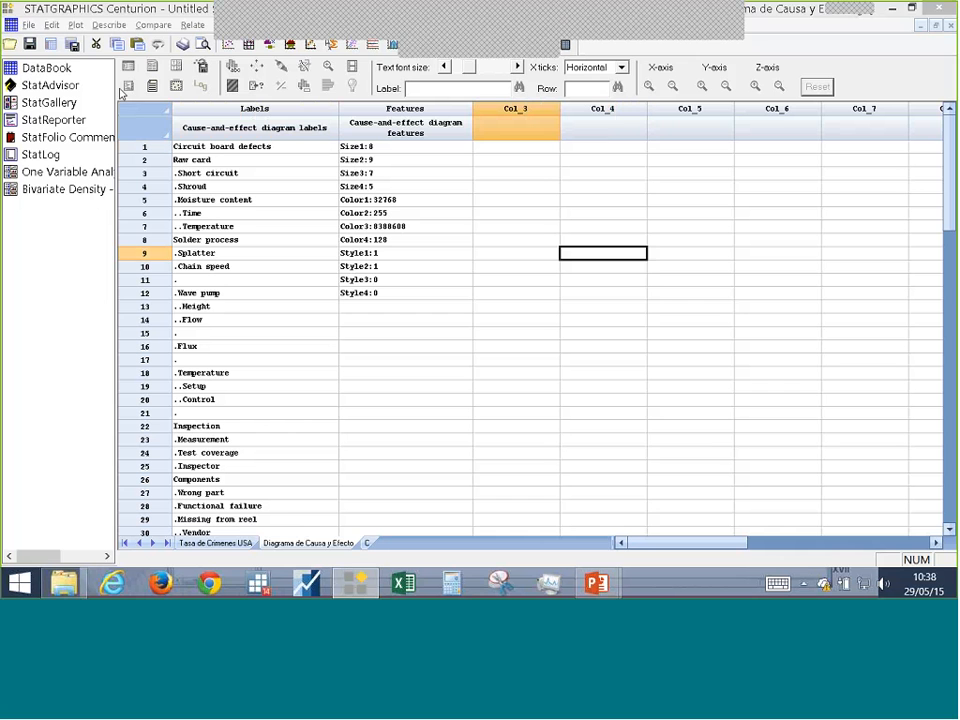
{"action": "key", "text": "Down"}
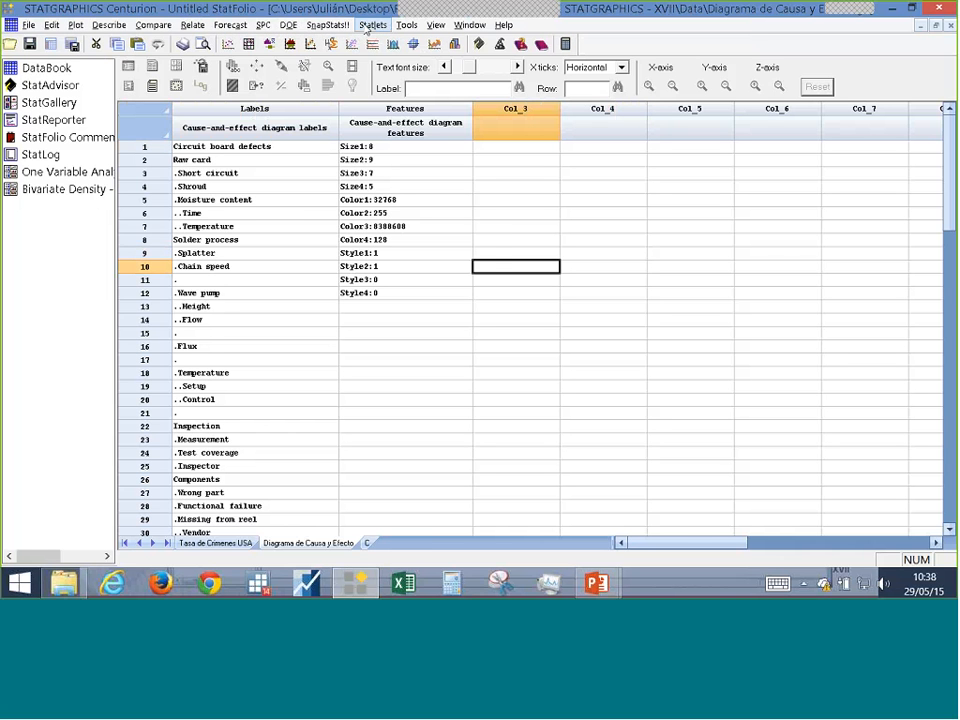
- Create a Cause-and-Effect Diagram with the Labels column as labels and the Features column as features, and enlarge the fishbone plot
{"action": "left_click", "coordinate": [290, 25]}
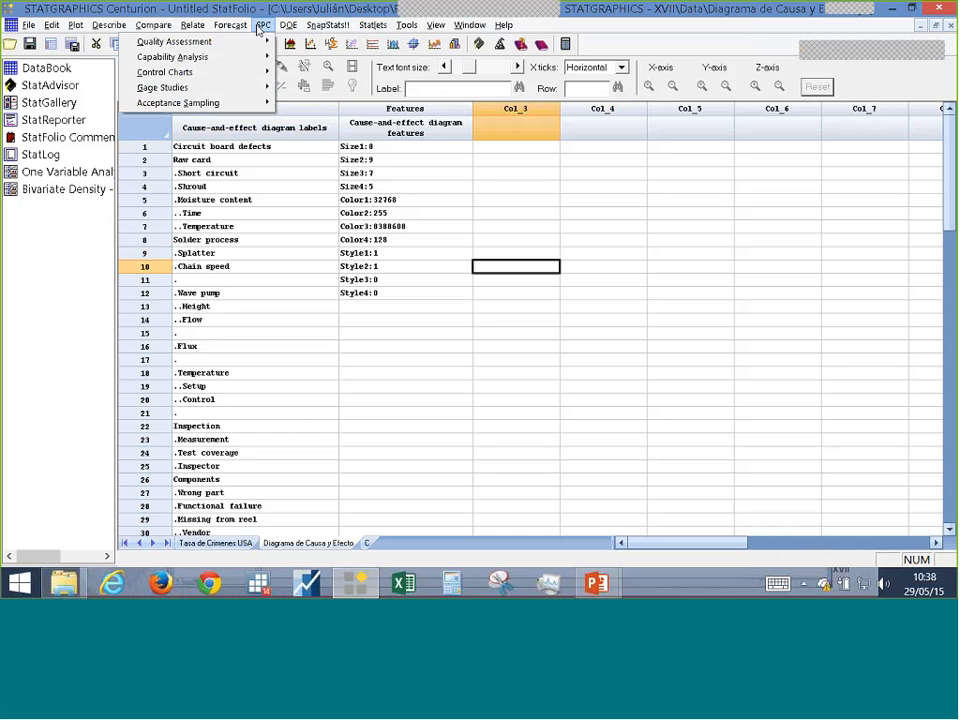
{"action": "mouse_move", "coordinate": [257, 41]}
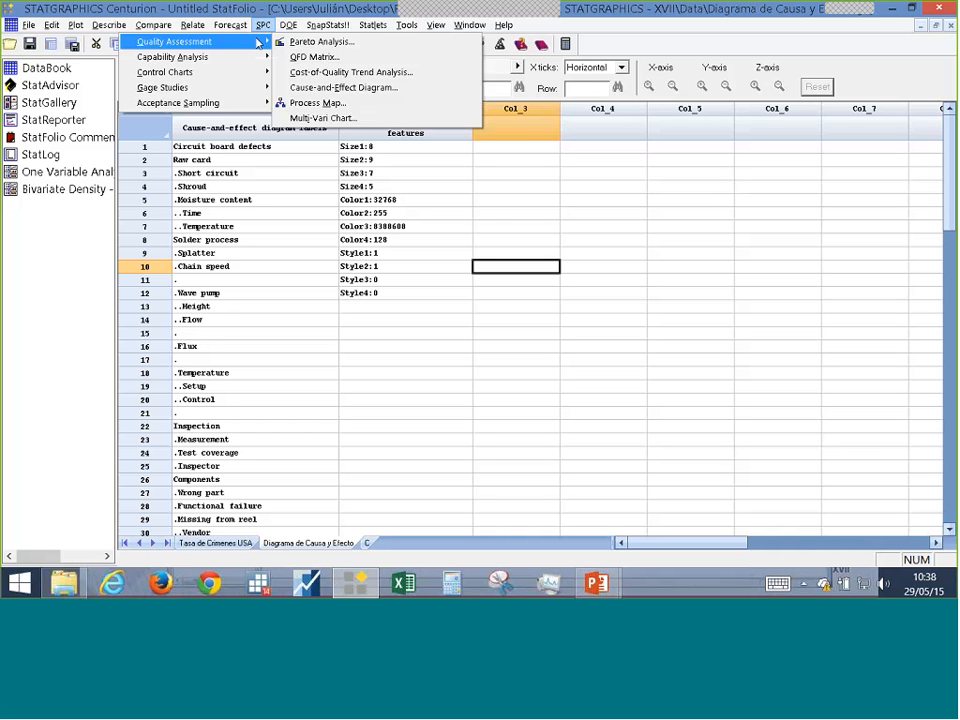
{"action": "mouse_move", "coordinate": [248, 76]}
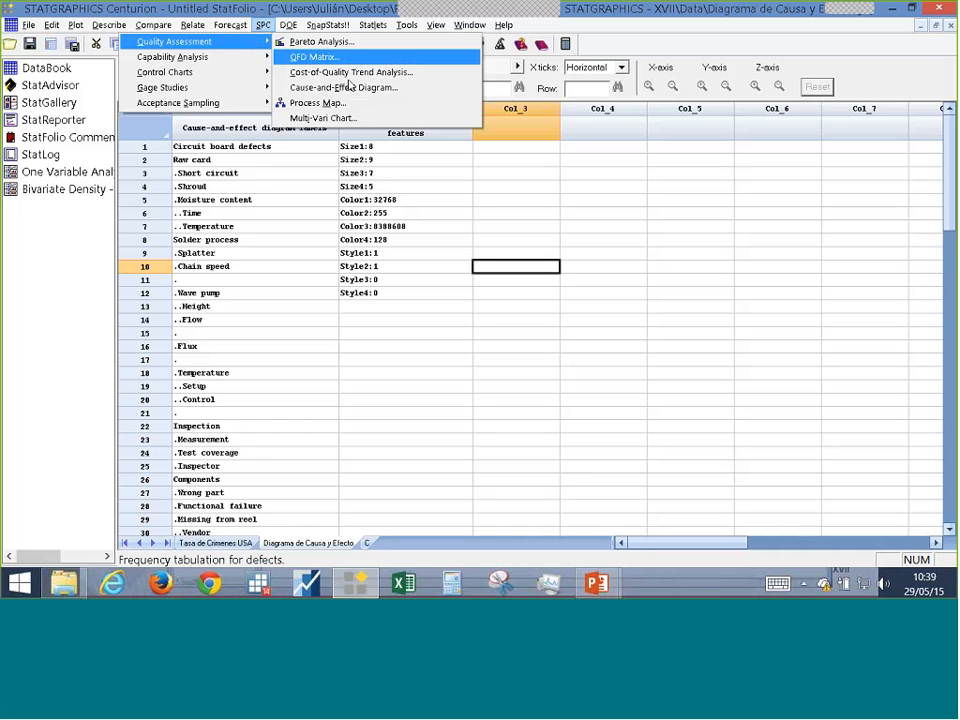
{"action": "left_click", "coordinate": [345, 87]}
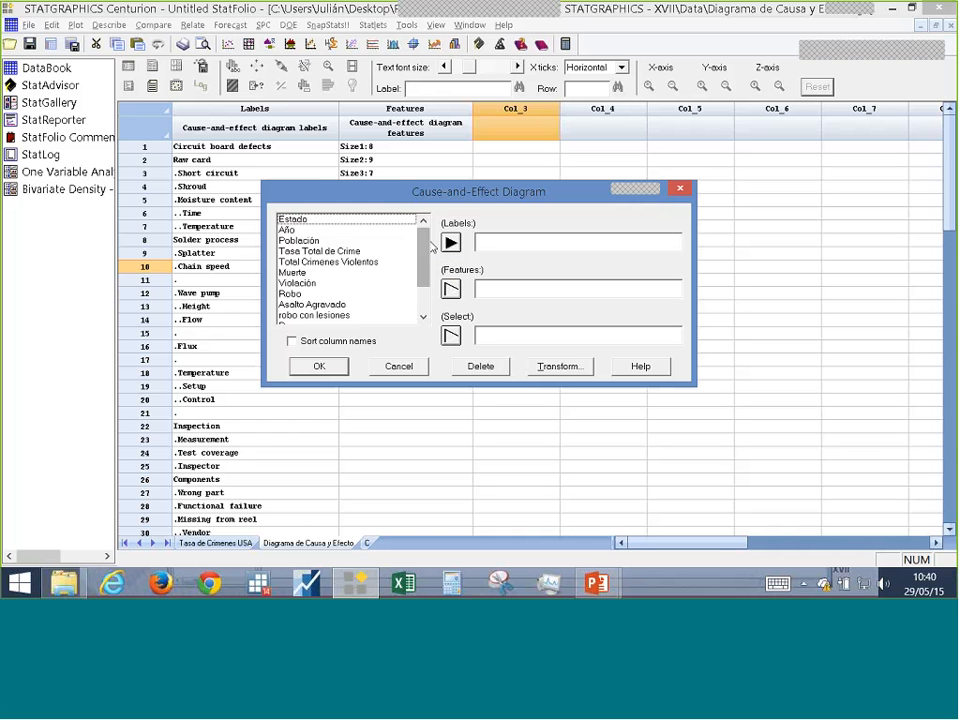
{"action": "left_click_drag", "start_coordinate": [424, 249], "coordinate": [424, 282]}
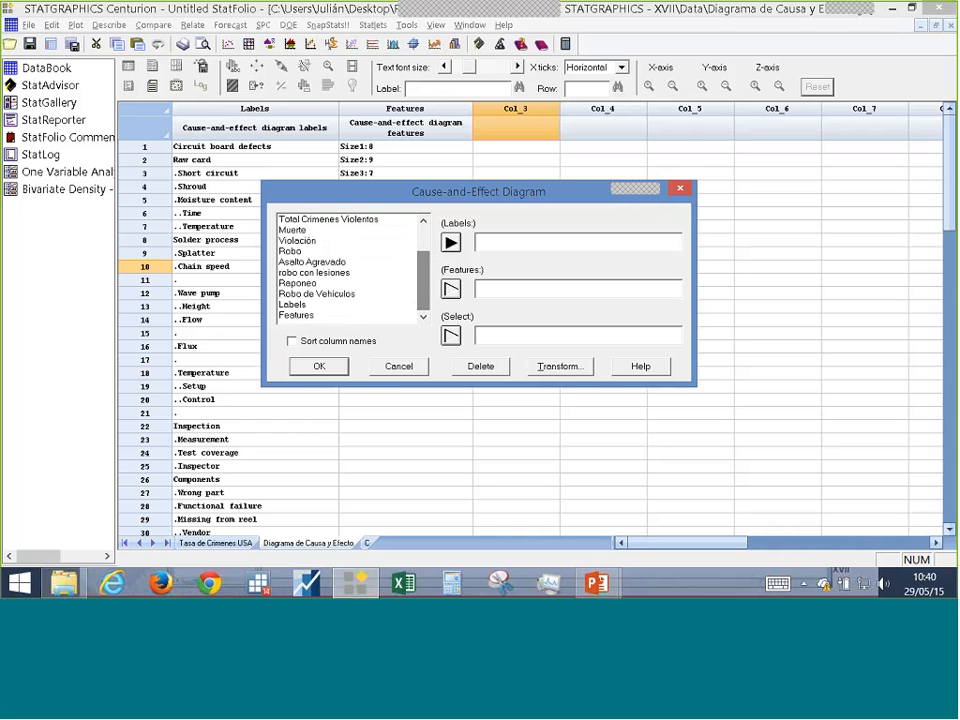
{"action": "left_click", "coordinate": [400, 304]}
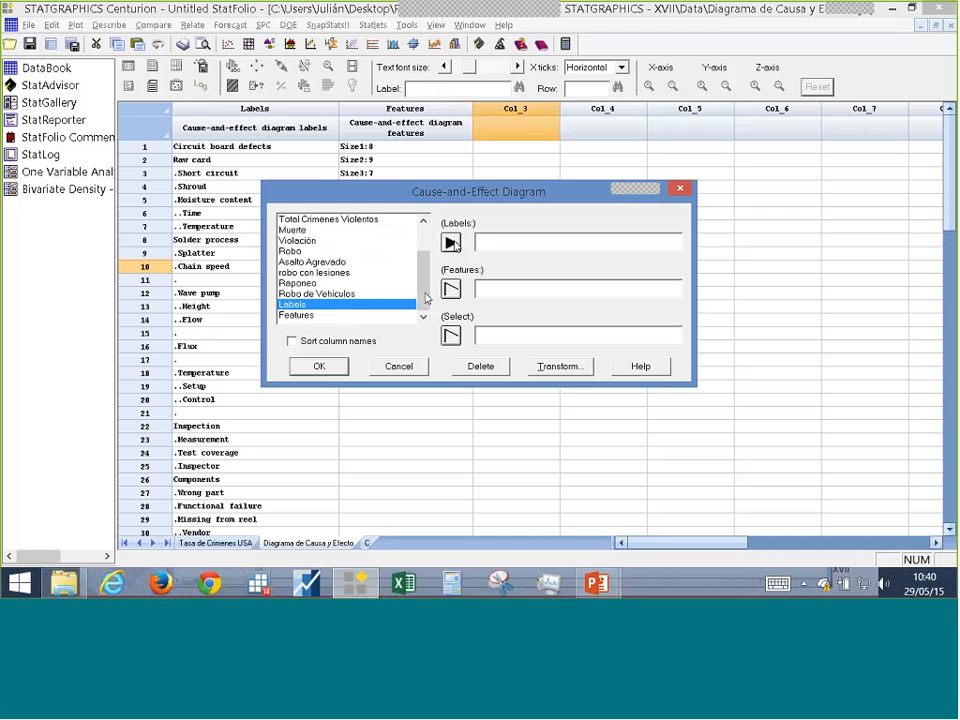
{"action": "left_click", "coordinate": [451, 243]}
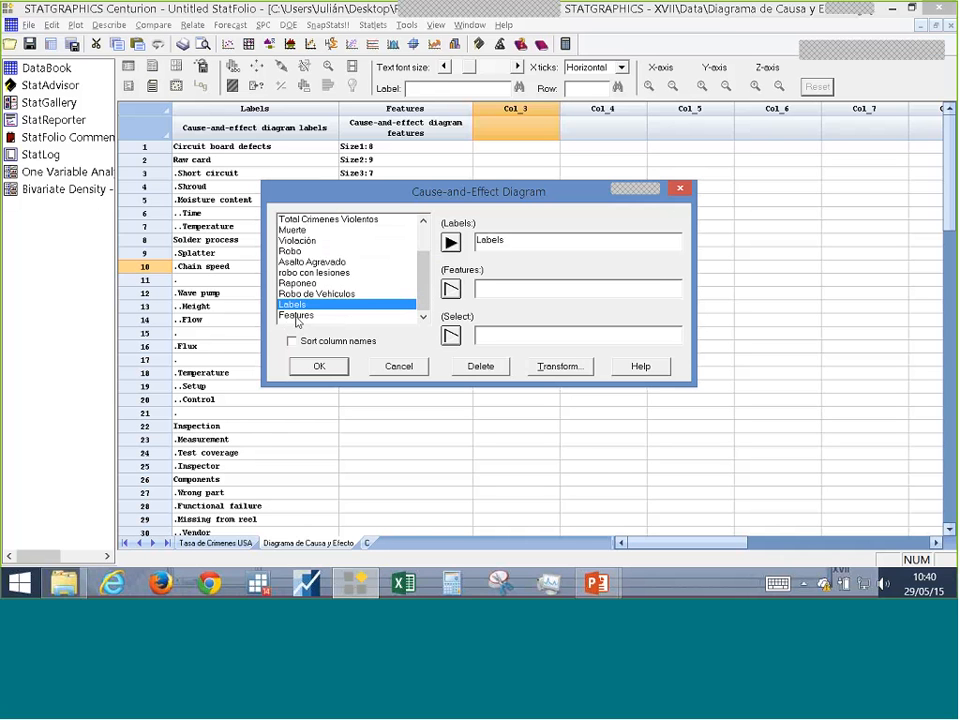
{"action": "left_click", "coordinate": [300, 315]}
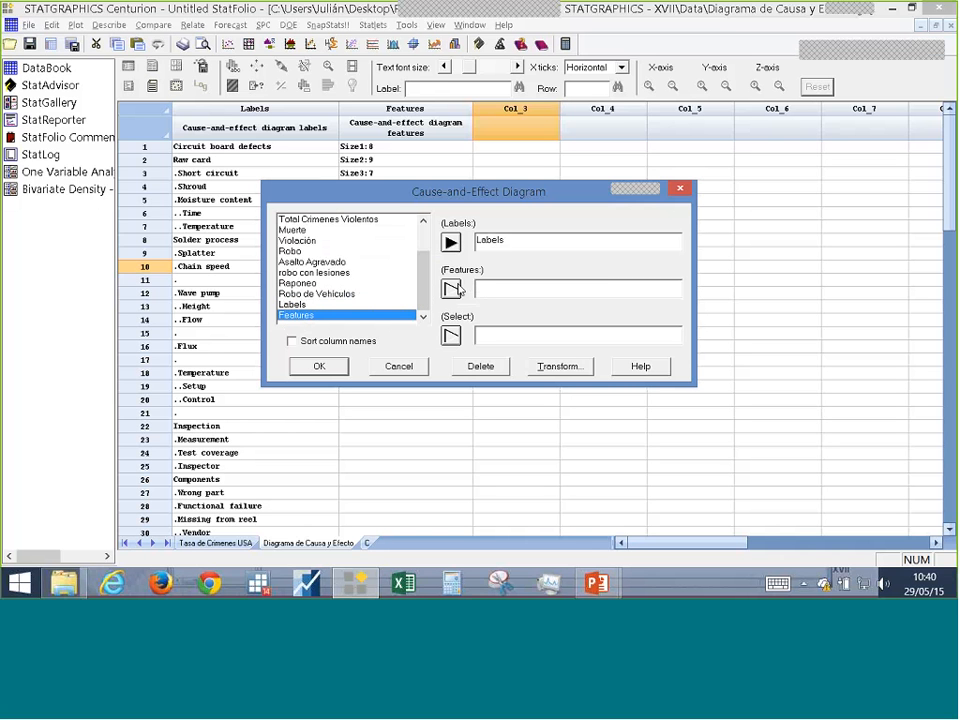
{"action": "left_click", "coordinate": [457, 287]}
{"action": "left_click", "coordinate": [452, 289]}
{"action": "left_click", "coordinate": [319, 366]}
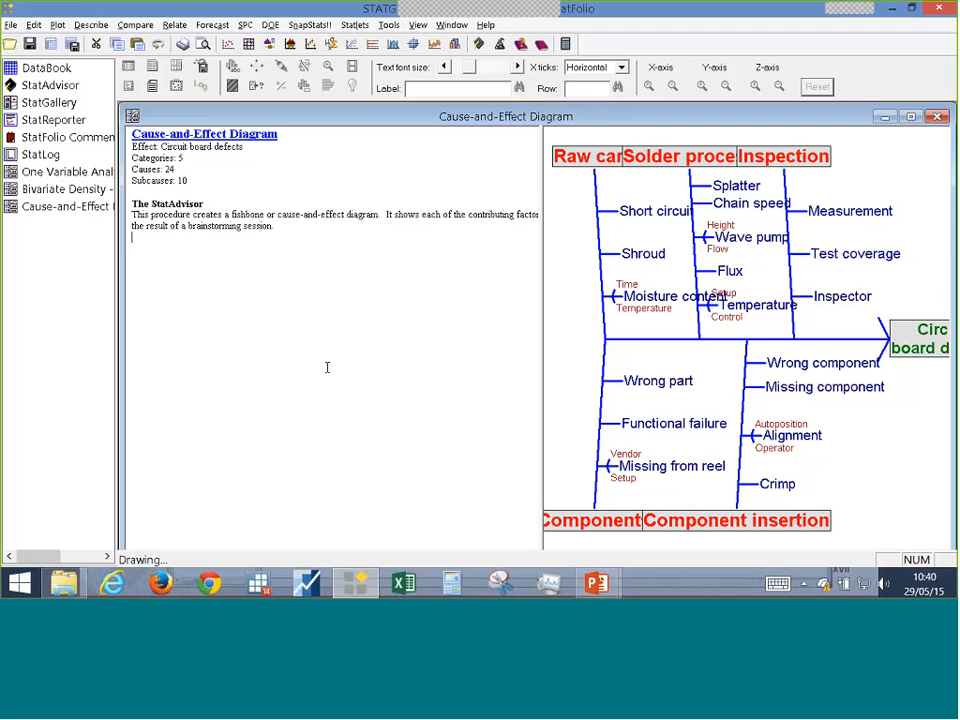
{"action": "double_click", "coordinate": [902, 150]}
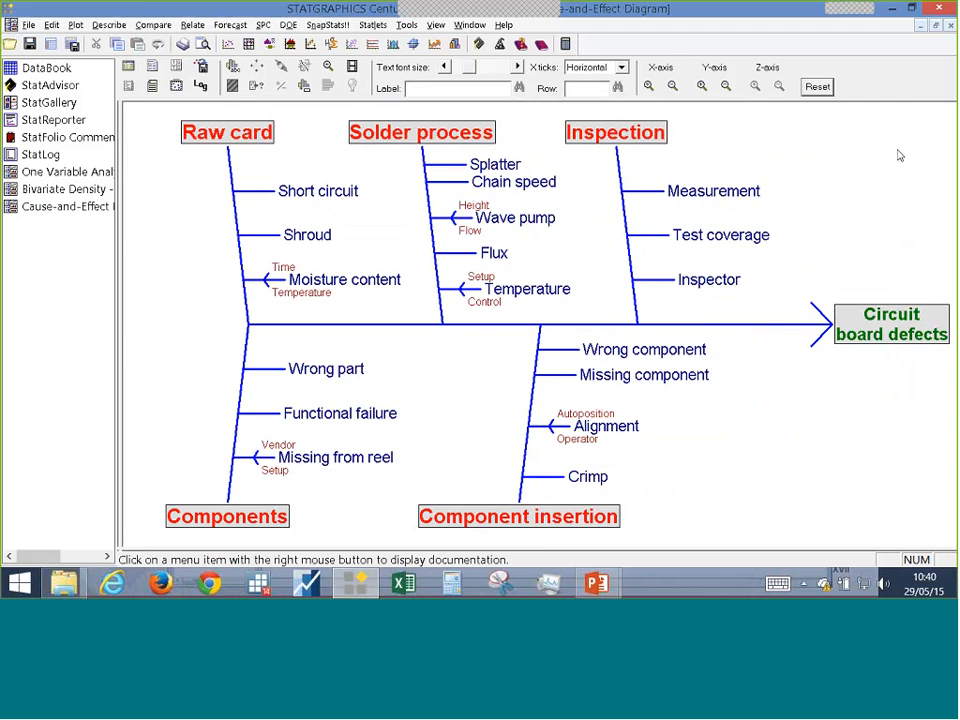
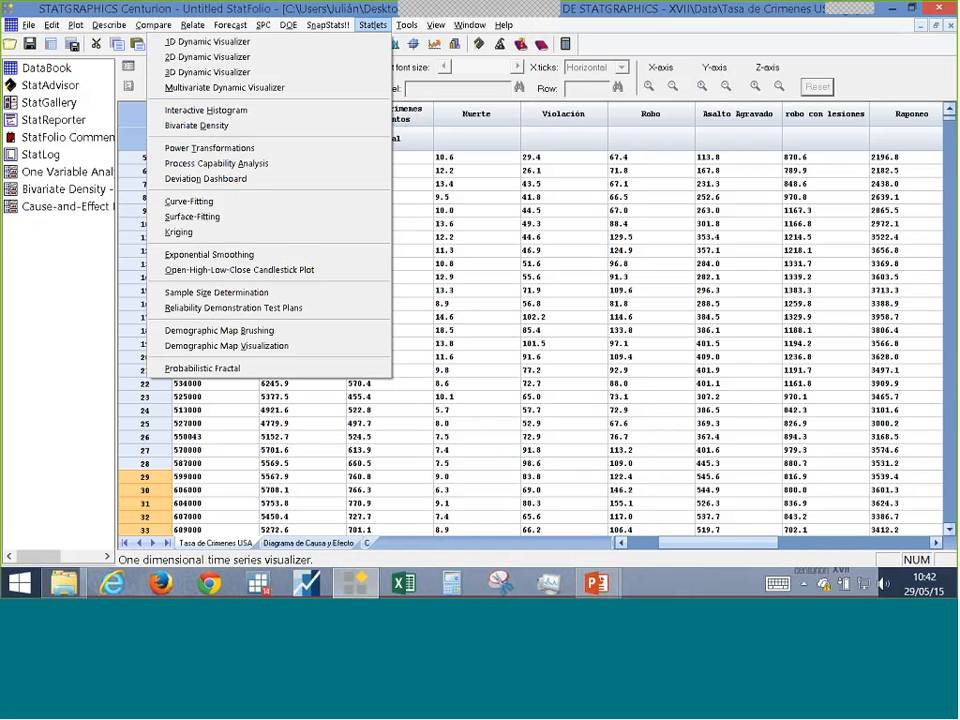
- Create a Curve-Fitting Statlet with Robo as Y and Muerte as X, and maximise its window
{"action": "left_click", "coordinate": [189, 201]}
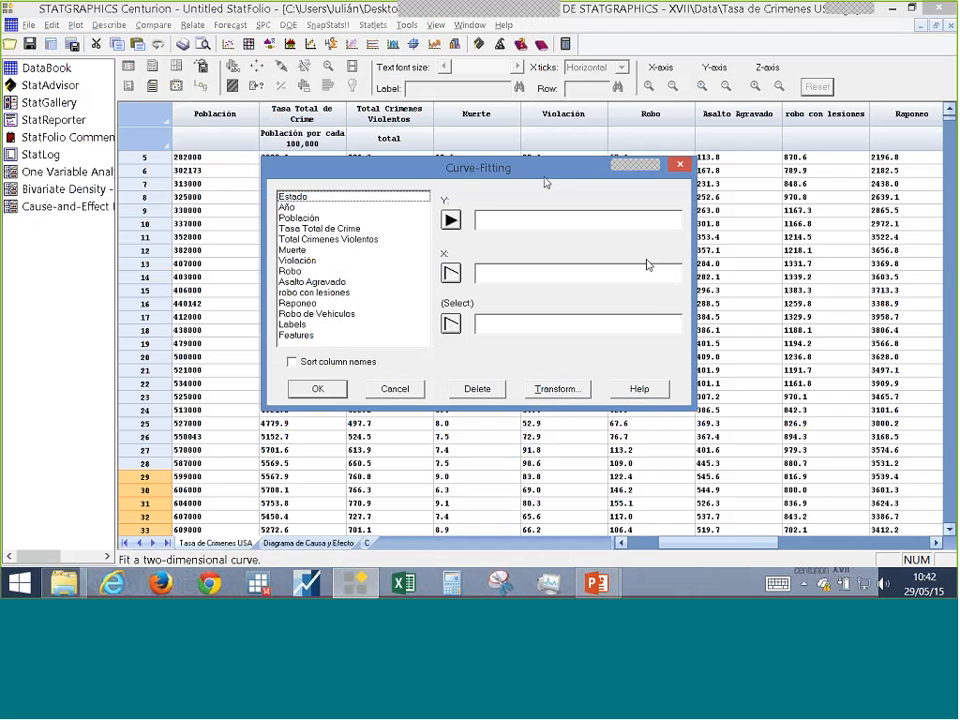
{"action": "left_click_drag", "start_coordinate": [546, 183], "coordinate": [590, 178]}
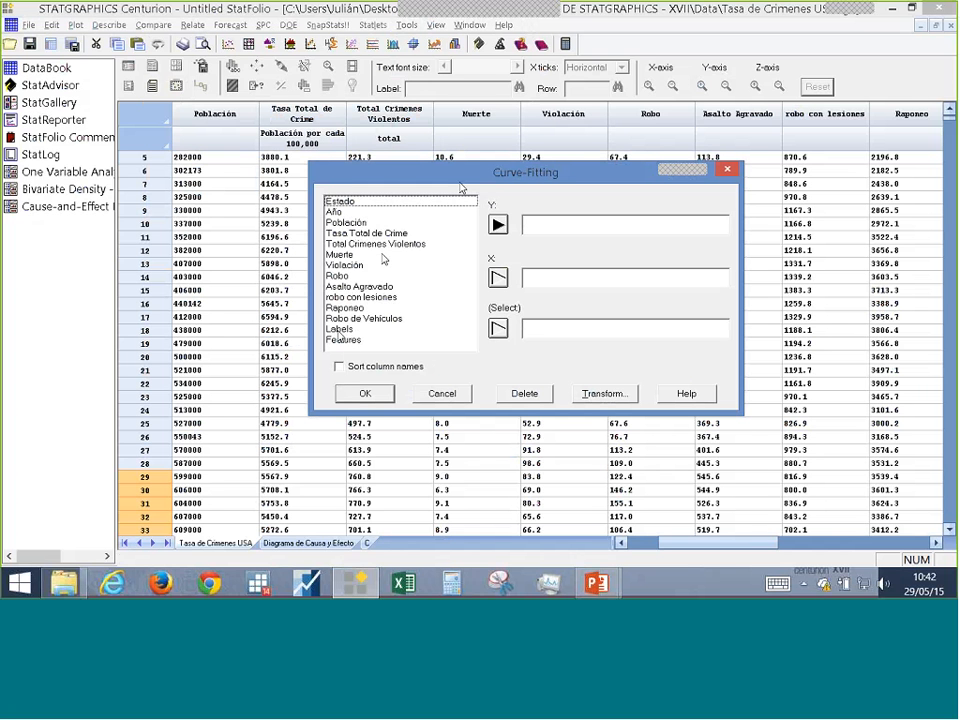
{"action": "left_click", "coordinate": [355, 256]}
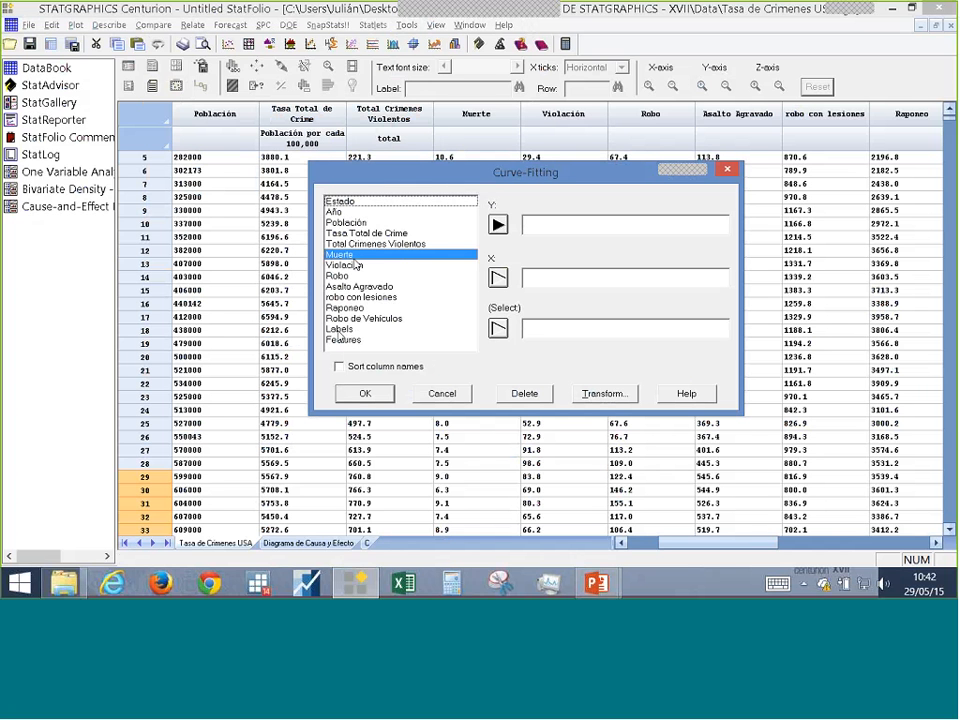
{"action": "left_click", "coordinate": [498, 277]}
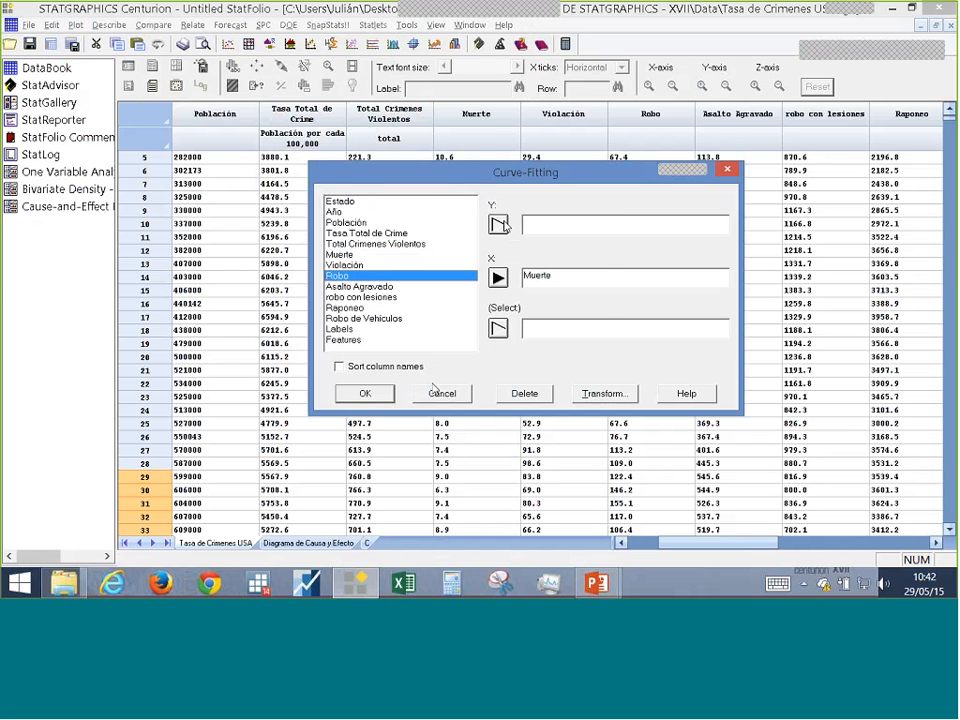
{"action": "left_click", "coordinate": [366, 394]}
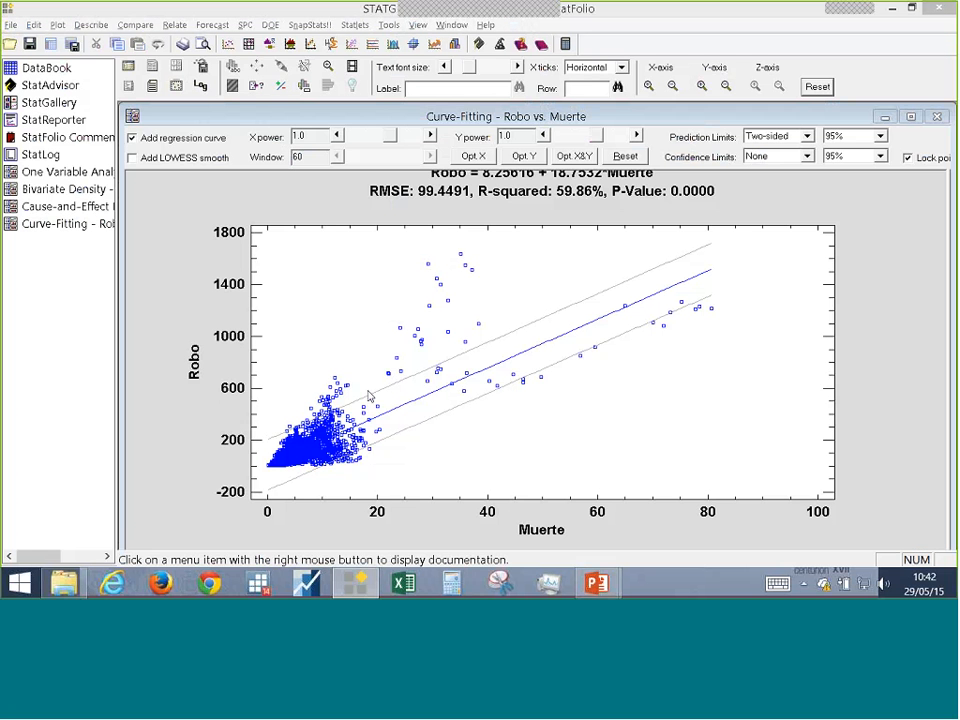
{"action": "left_click", "coordinate": [910, 117]}
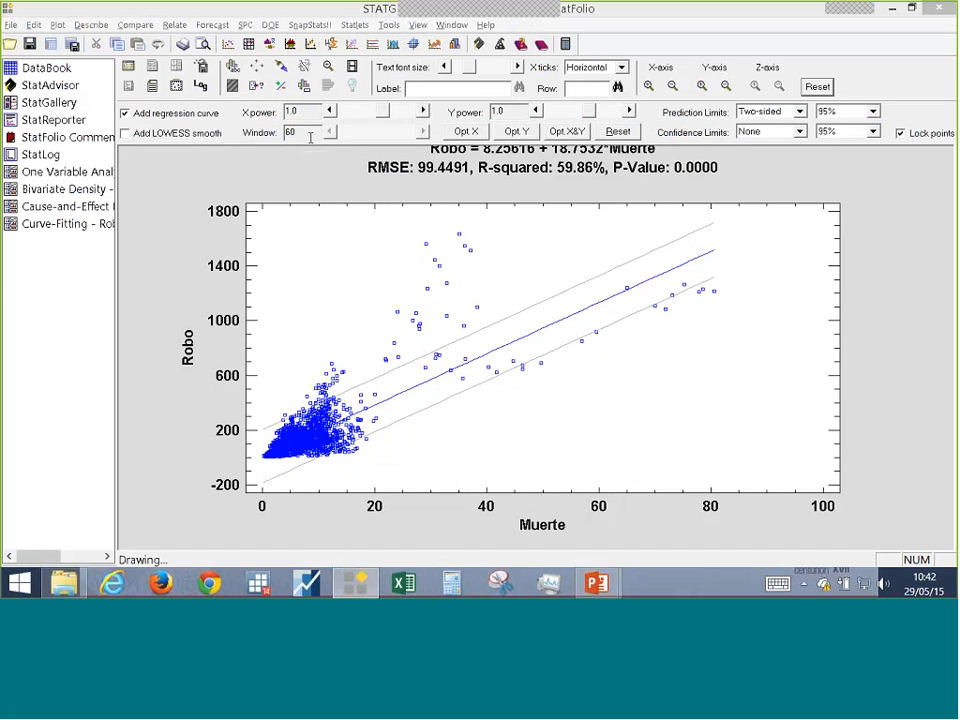
- Change the curve-fitting variables to Asalto Agravado as Y and Robo as X
{"action": "left_click", "coordinate": [129, 67]}
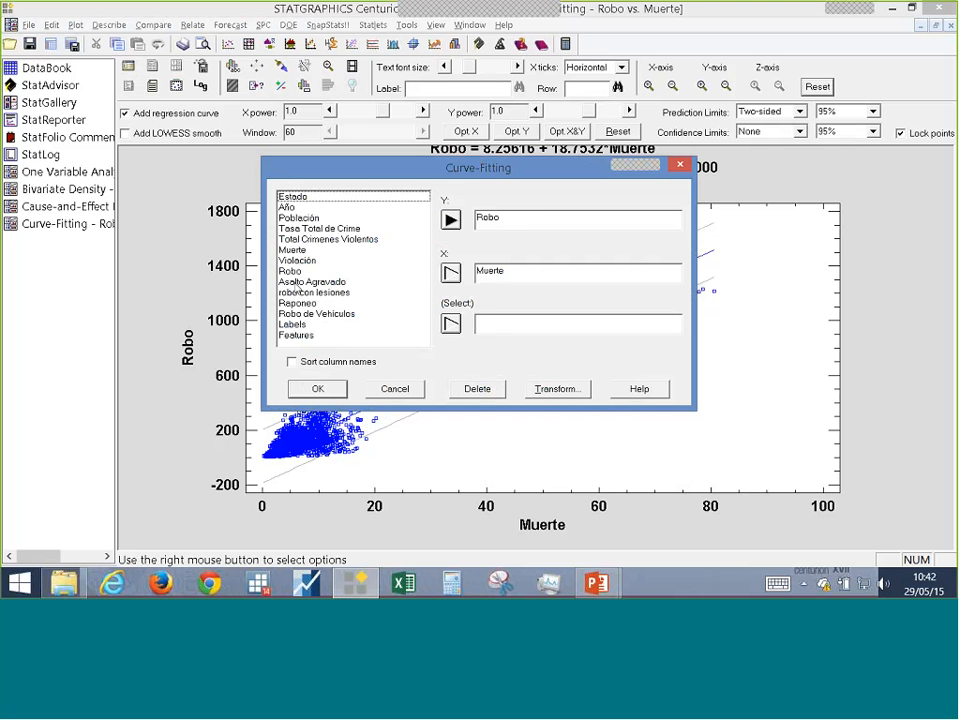
{"action": "left_click", "coordinate": [322, 282]}
{"action": "left_click", "coordinate": [451, 220]}
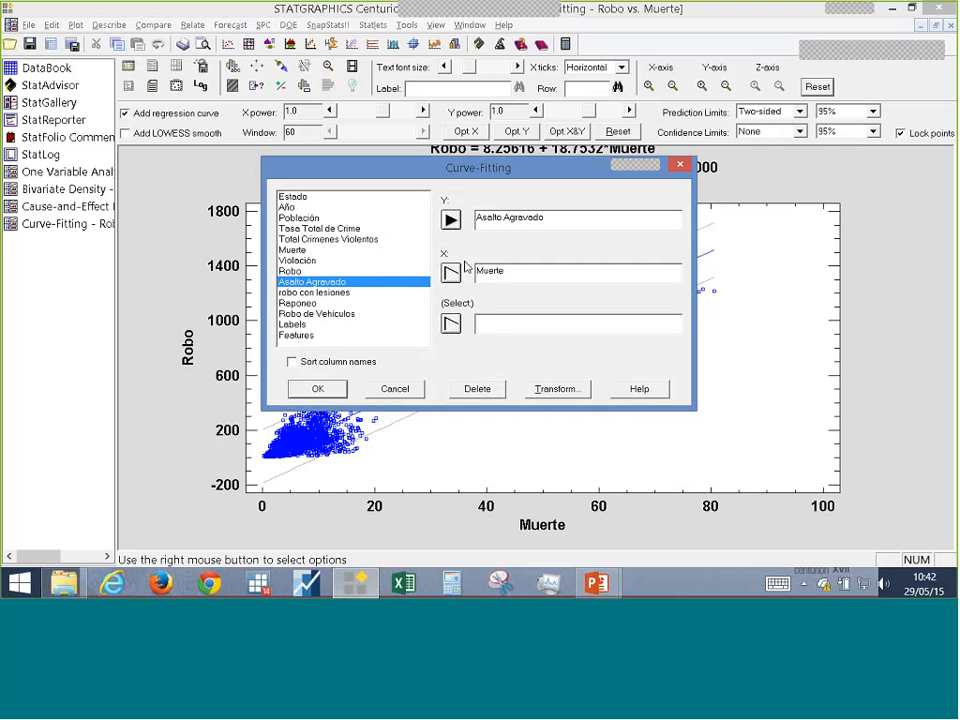
{"action": "key", "text": "Up"}
{"action": "left_click", "coordinate": [451, 273]}
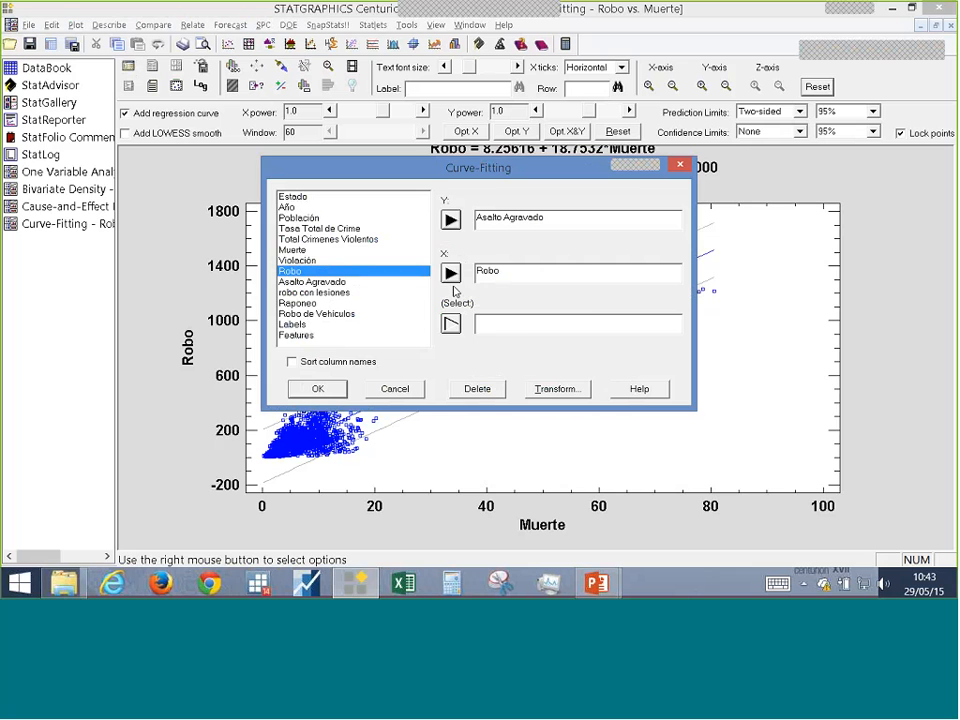
{"action": "key", "text": "Return"}
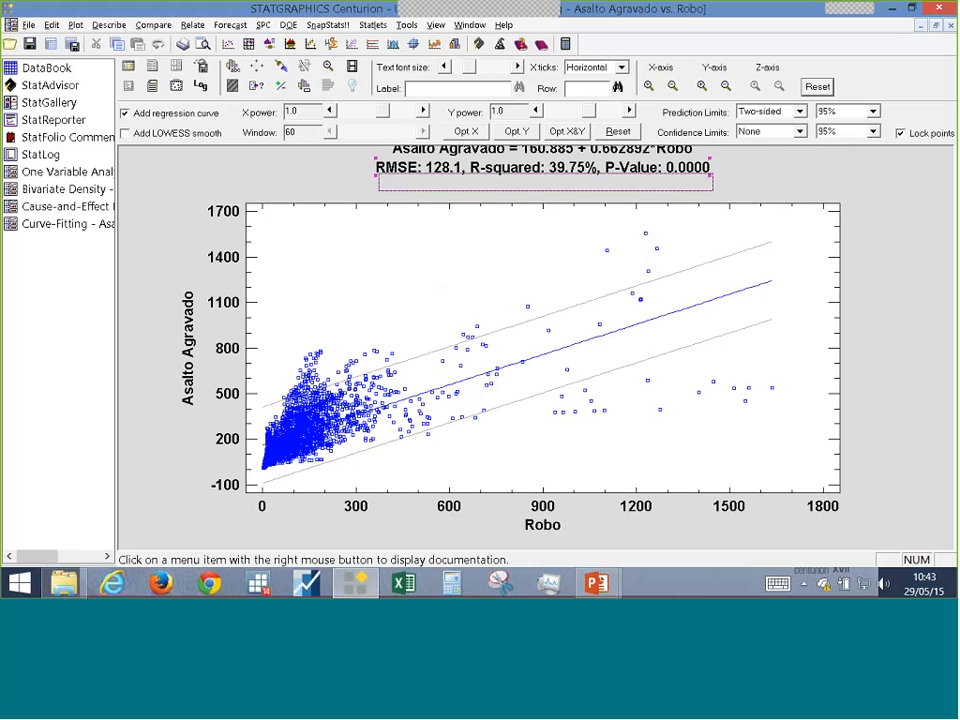
- Shift the fit statistics and equation lines down above the plot, and add a LOWESS smooth
{"action": "mouse_move", "coordinate": [548, 167]}
{"action": "left_mouse_down"}
{"action": "mouse_move", "coordinate": [548, 189]}
{"action": "mouse_move", "coordinate": [548, 172]}
{"action": "left_mouse_up"}
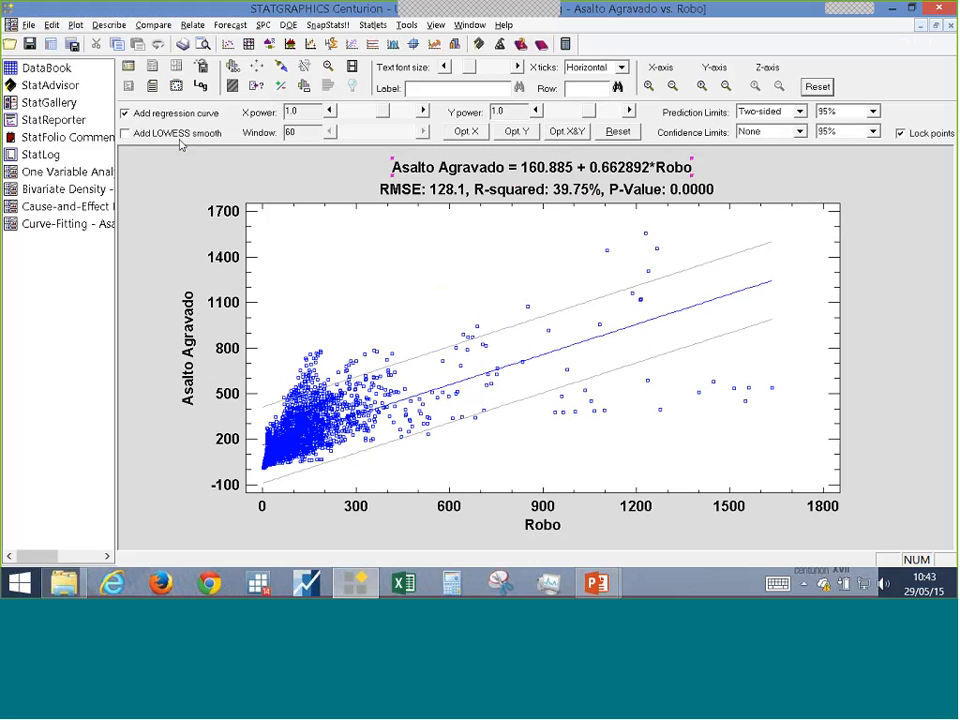
{"action": "left_click", "coordinate": [126, 134]}
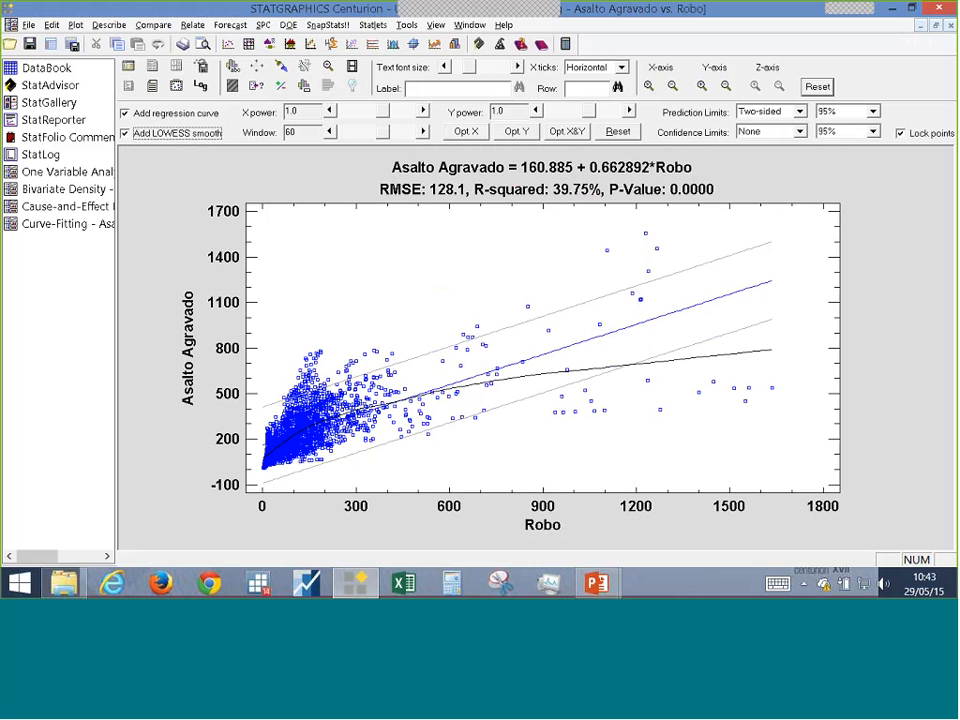
{"action": "left_click", "coordinate": [126, 138]}
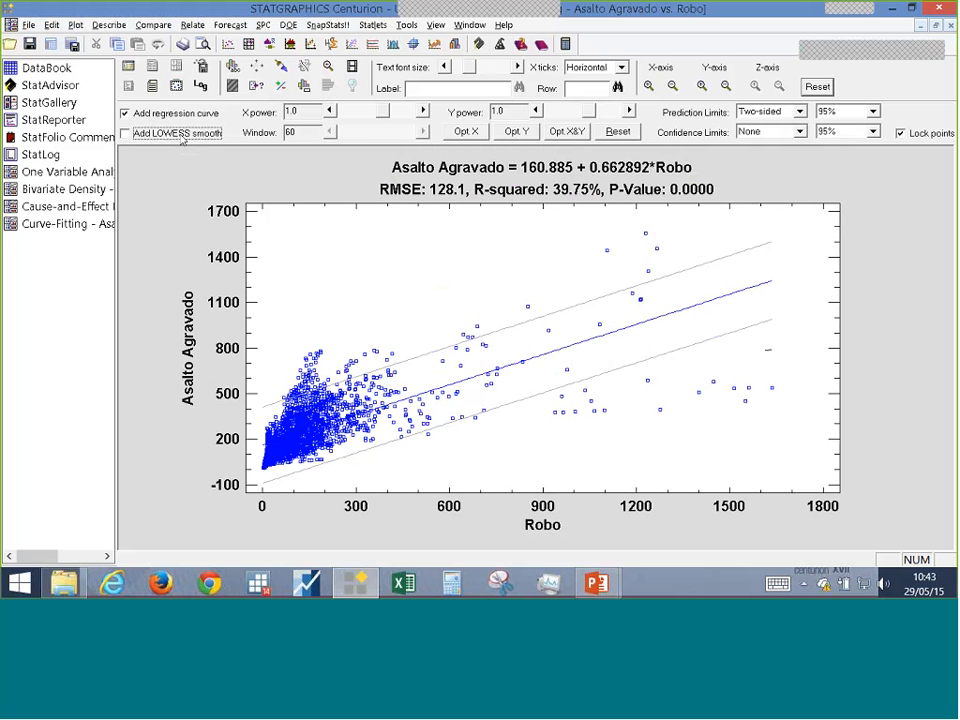
{"action": "left_click", "coordinate": [126, 137]}
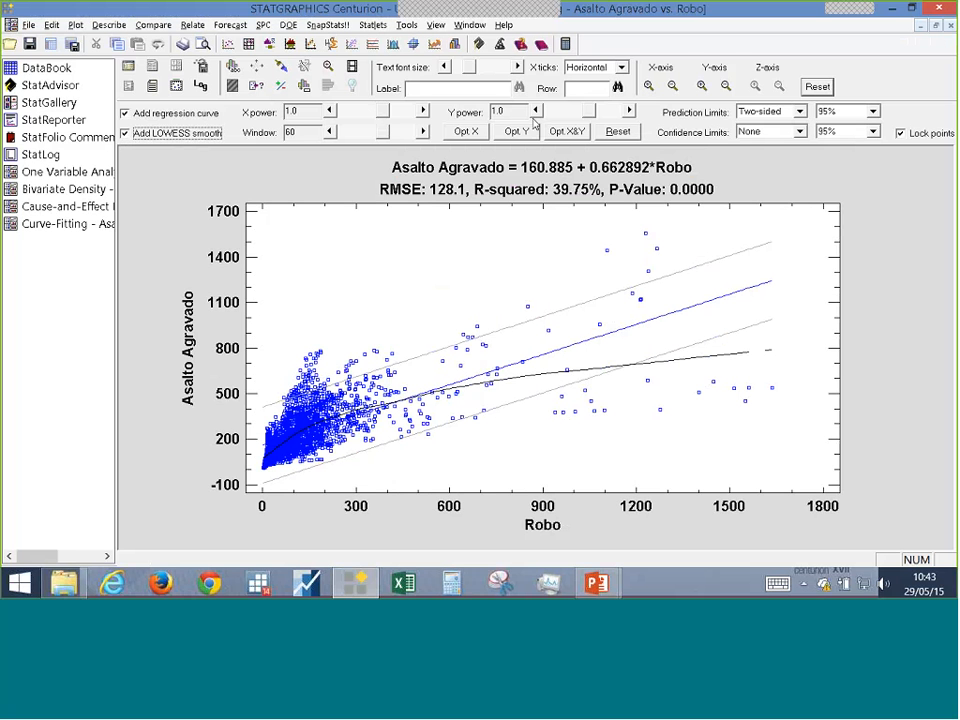
- Raise the regression curve's Y power to 1.13
{"action": "left_click", "coordinate": [630, 112]}
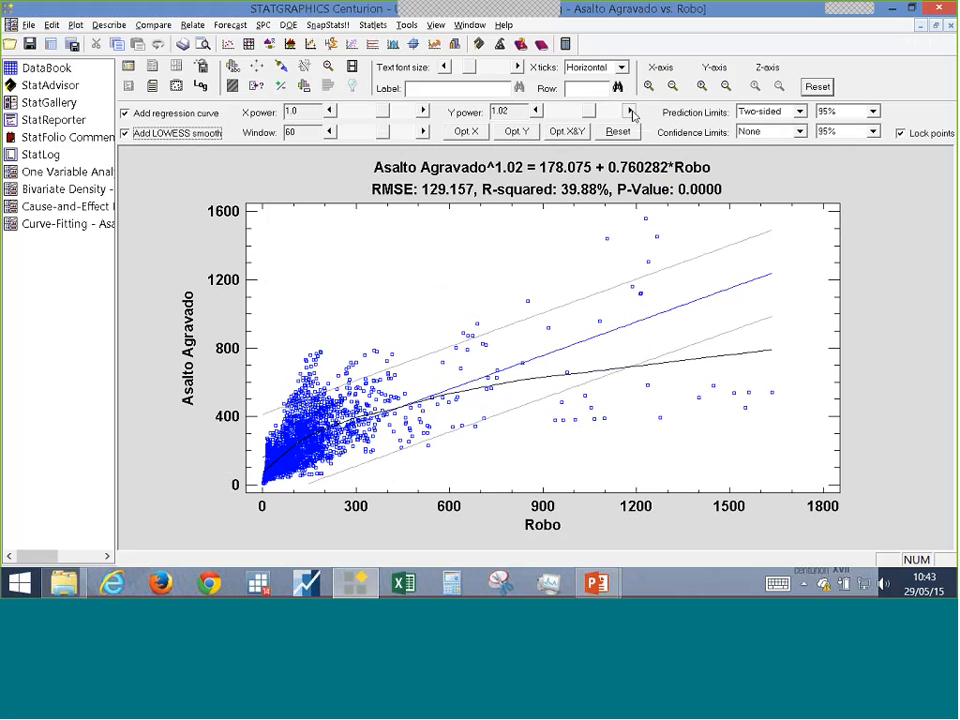
{"action": "left_click", "coordinate": [630, 112]}
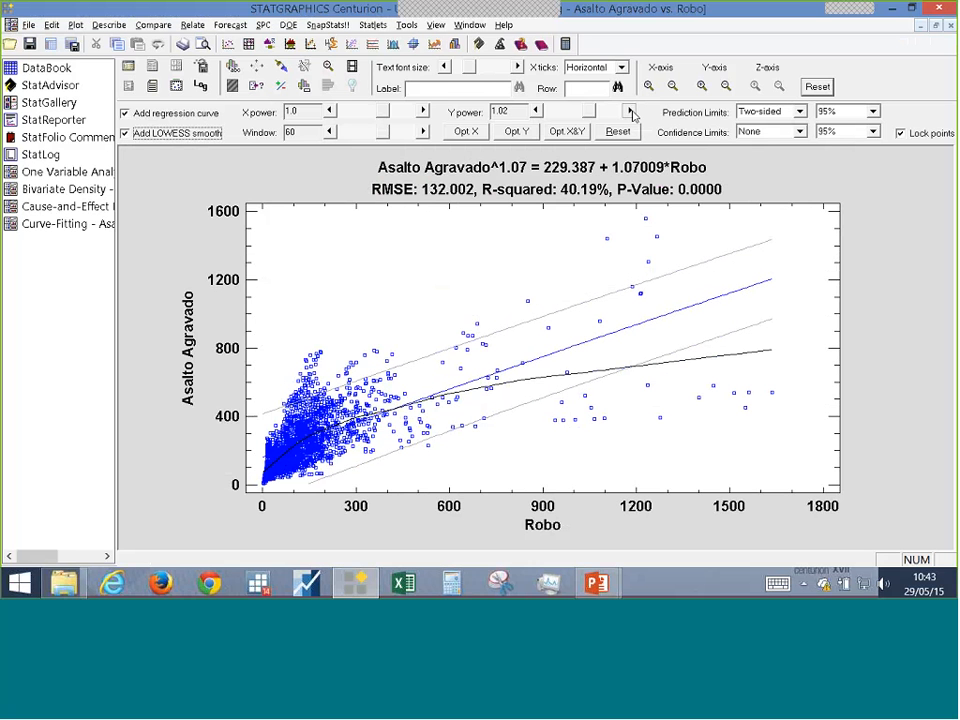
{"action": "left_click", "coordinate": [630, 112]}
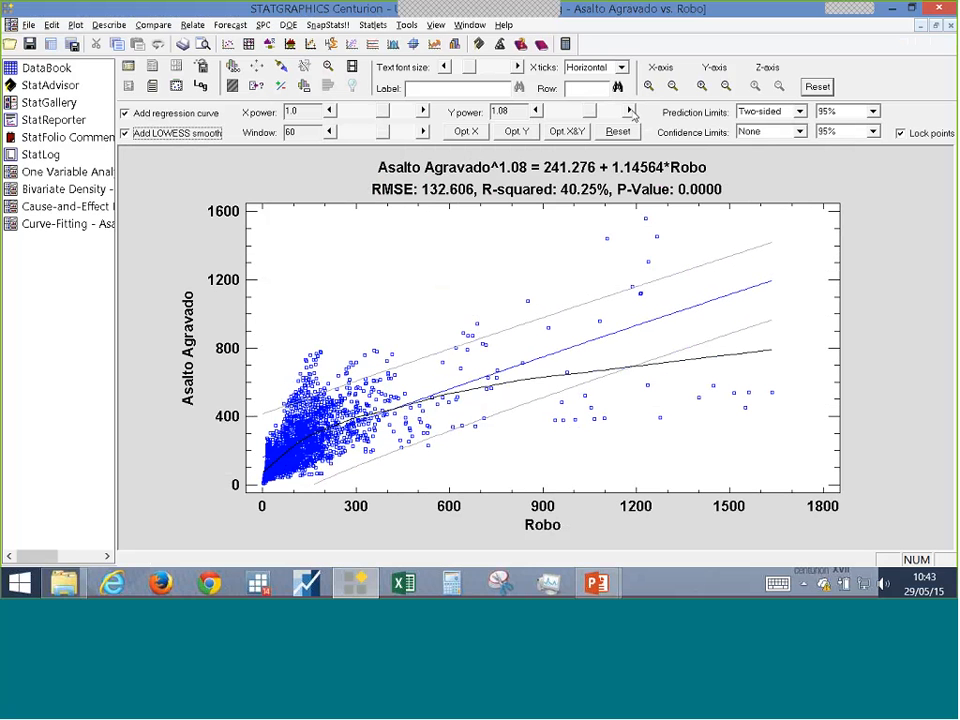
{"action": "left_click", "coordinate": [630, 112]}
{"action": "left_click", "coordinate": [630, 112]}
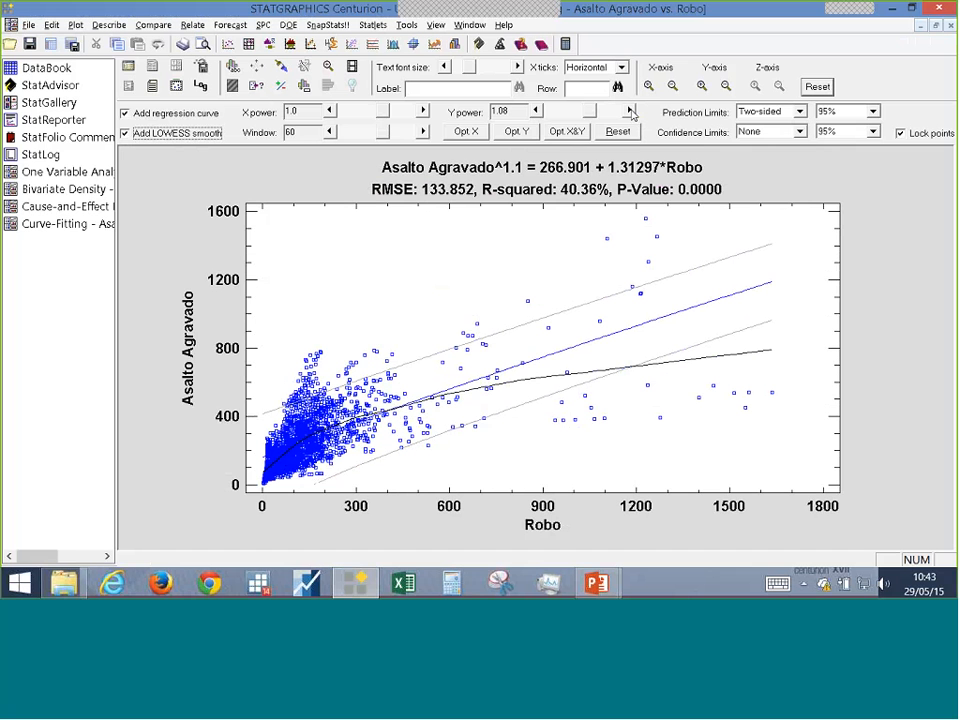
{"action": "left_click", "coordinate": [630, 112]}
{"action": "left_click", "coordinate": [630, 112]}
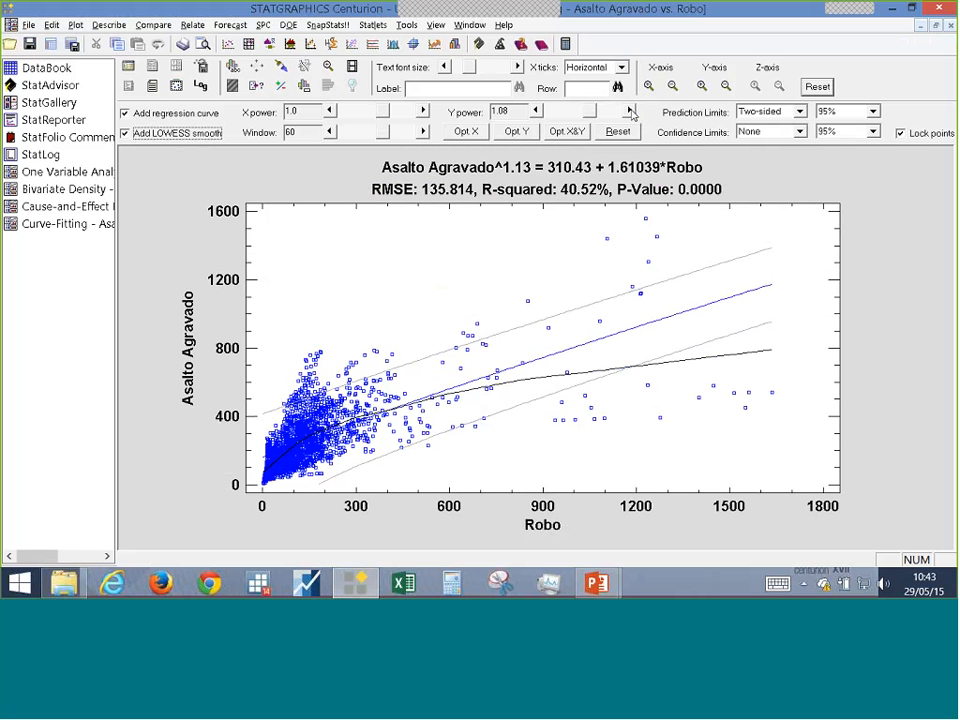
- Return the regression curve's Y power to 1.0
{"action": "left_click", "coordinate": [537, 112]}
{"action": "left_click", "coordinate": [537, 112]}
{"action": "left_click", "coordinate": [537, 112]}
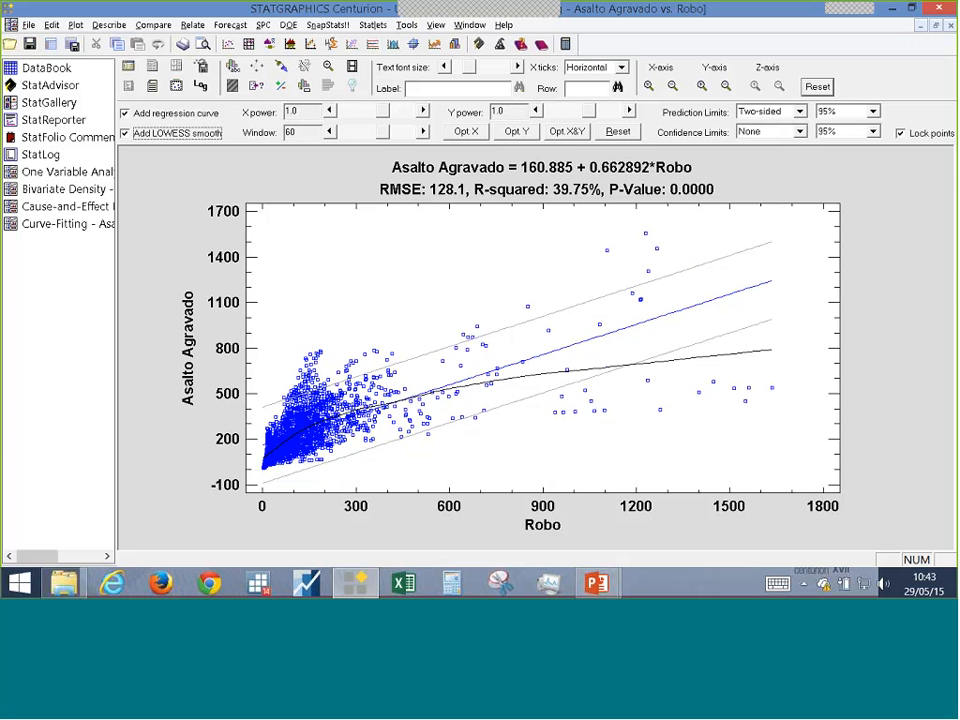
- Lower the regression curve's Y power to 0.92
{"action": "left_click", "coordinate": [536, 111]}
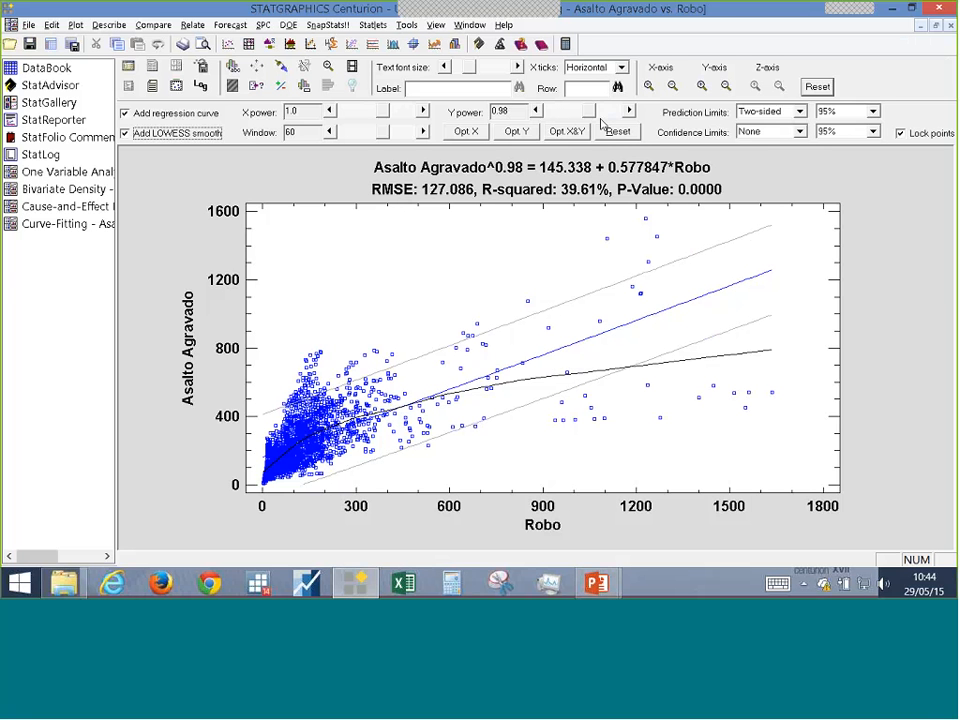
{"action": "left_click", "coordinate": [629, 111]}
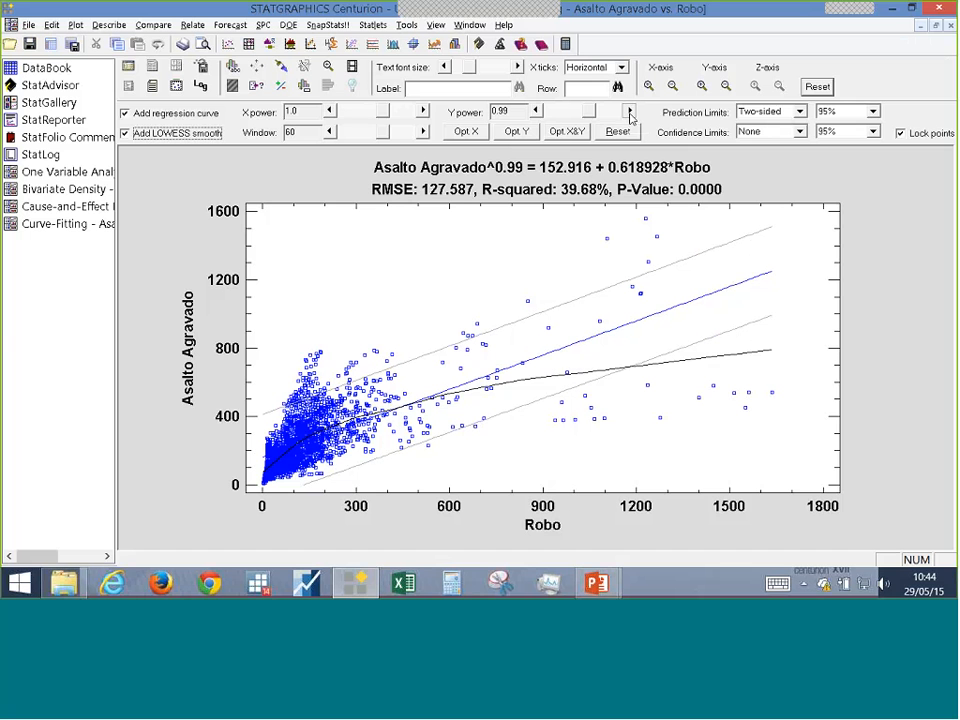
{"action": "left_click", "coordinate": [536, 111]}
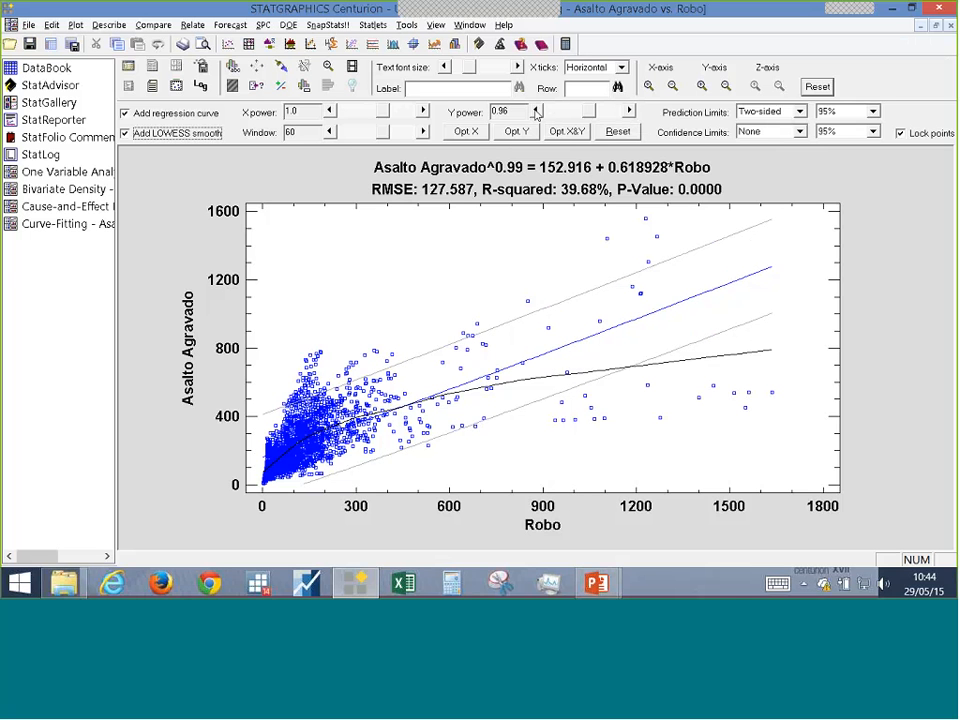
{"action": "left_click", "coordinate": [536, 111]}
{"action": "left_click", "coordinate": [536, 111]}
{"action": "left_click", "coordinate": [536, 111]}
{"action": "left_click", "coordinate": [536, 111]}
{"action": "left_click", "coordinate": [536, 111]}
{"action": "left_click", "coordinate": [536, 111]}
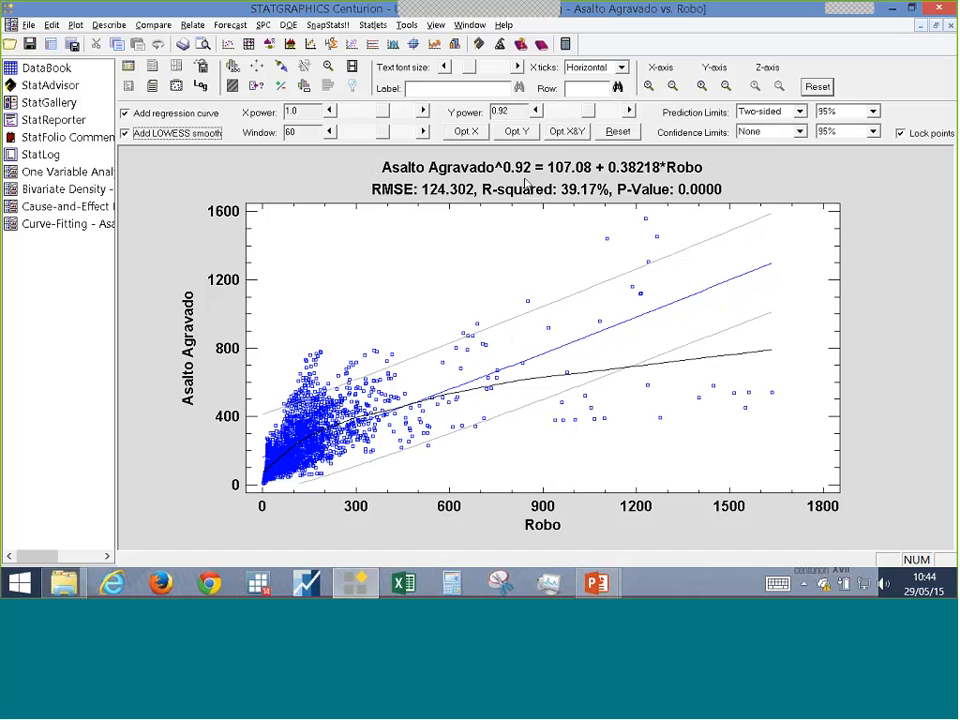
- Raise the regression curve's Y power to 1.01
{"action": "left_click", "coordinate": [629, 111]}
{"action": "left_click", "coordinate": [629, 111]}
{"action": "left_click", "coordinate": [629, 111]}
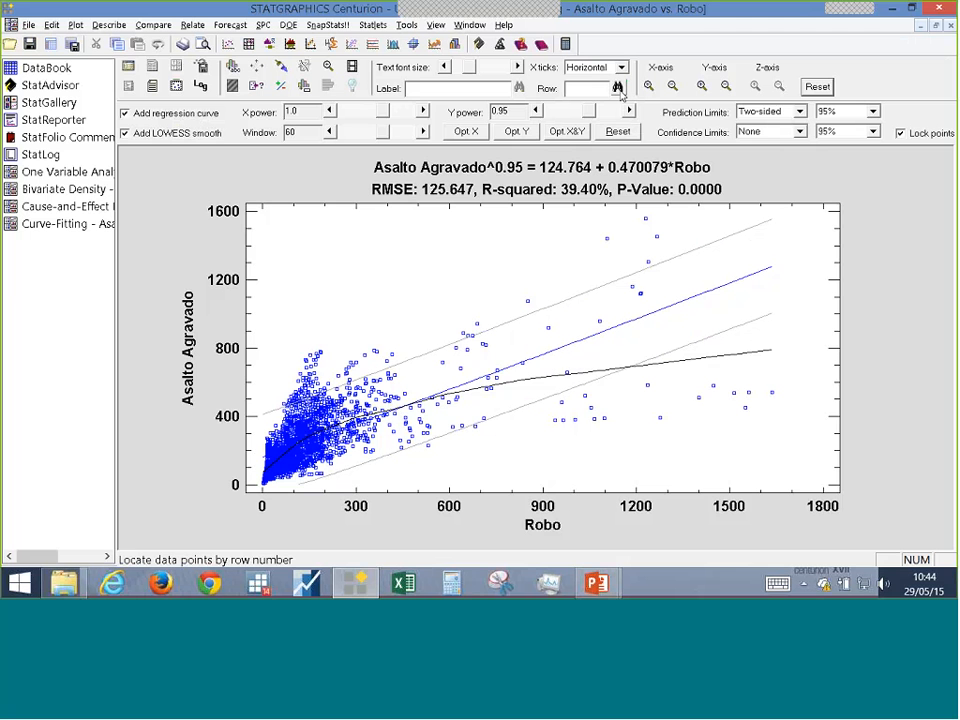
{"action": "left_click", "coordinate": [629, 111]}
{"action": "left_click", "coordinate": [629, 111]}
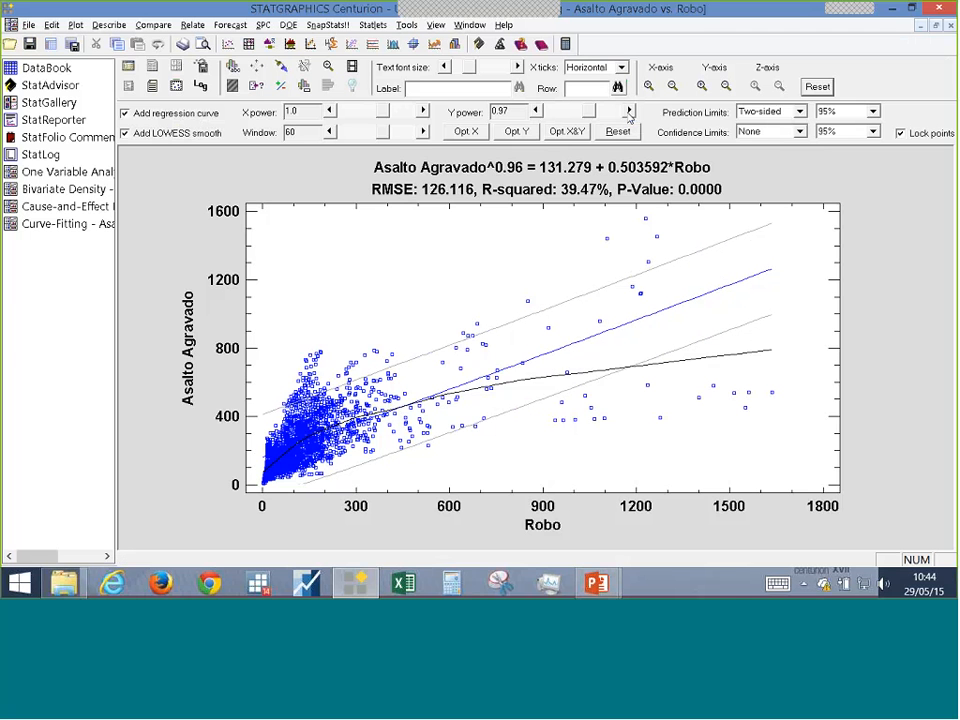
{"action": "left_click", "coordinate": [629, 111]}
{"action": "left_click", "coordinate": [629, 111]}
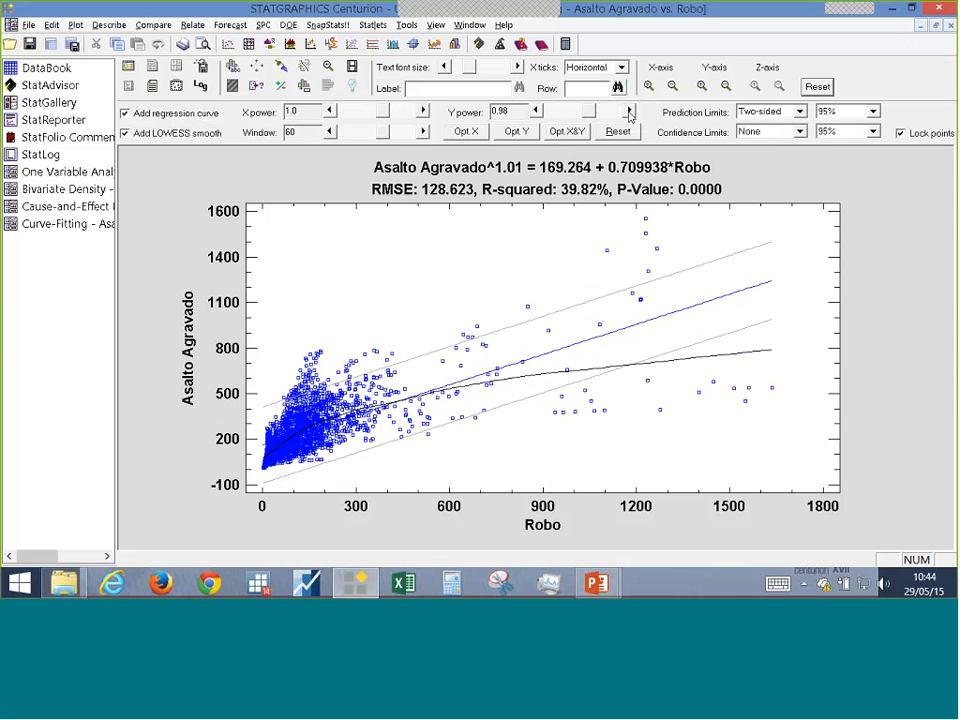
- Raise the regression curve's X power to 1.26
{"action": "left_click", "coordinate": [424, 114]}
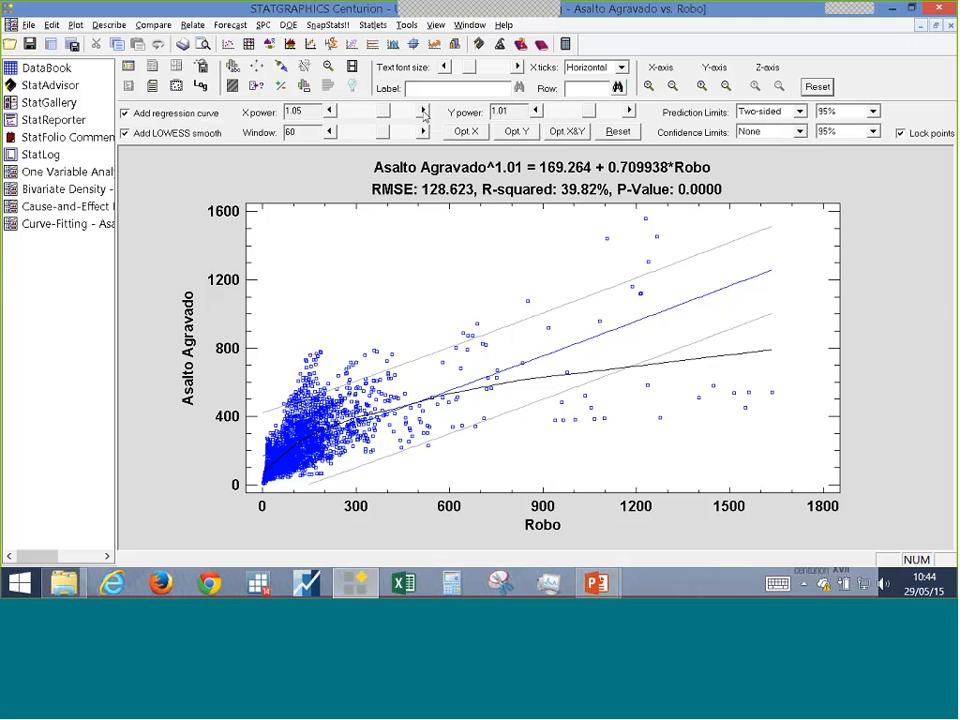
{"action": "left_click", "coordinate": [424, 114]}
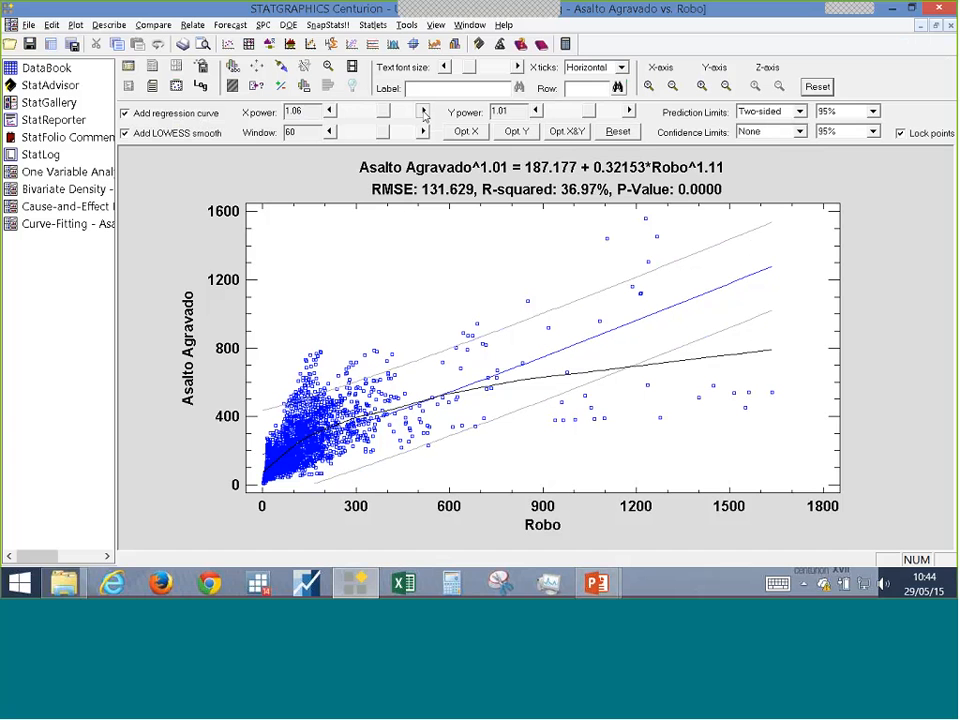
{"action": "left_click", "coordinate": [424, 114]}
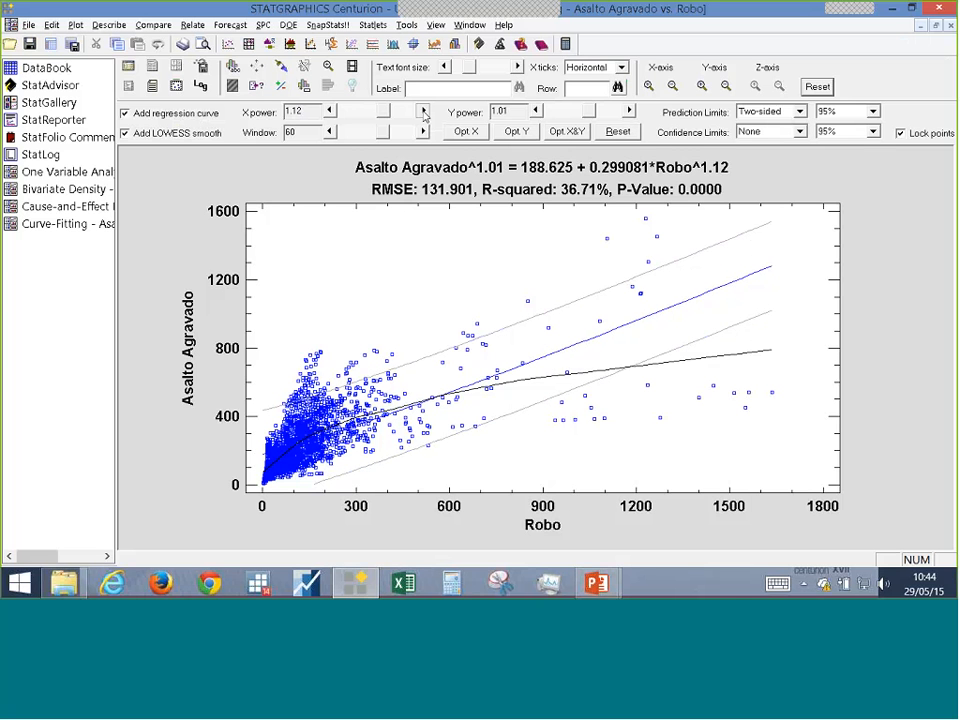
{"action": "left_click", "coordinate": [424, 114]}
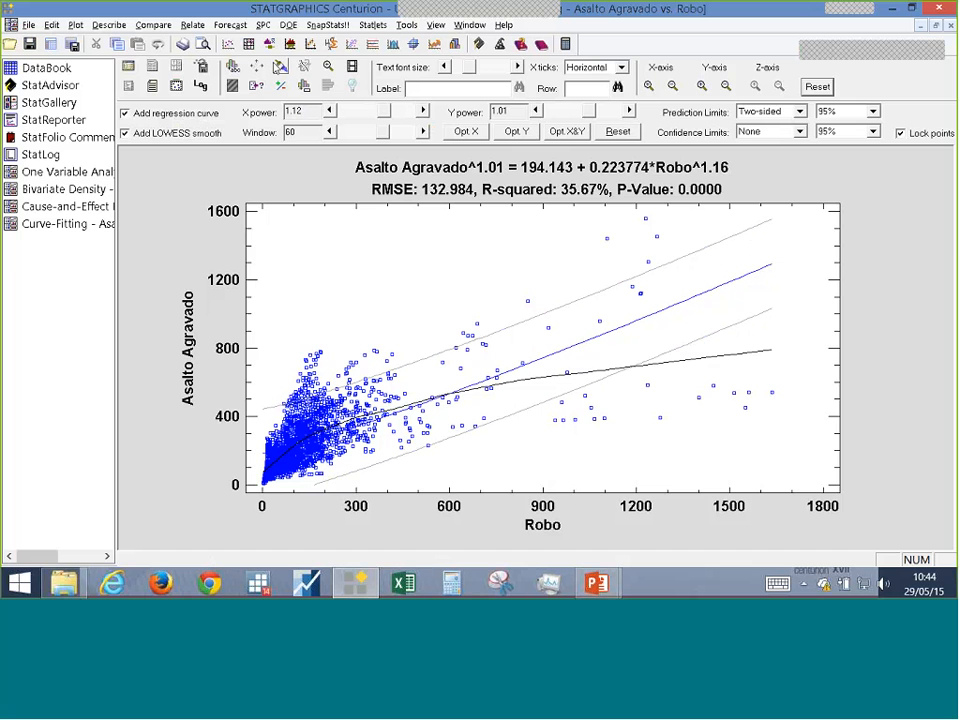
{"action": "left_click", "coordinate": [423, 112]}
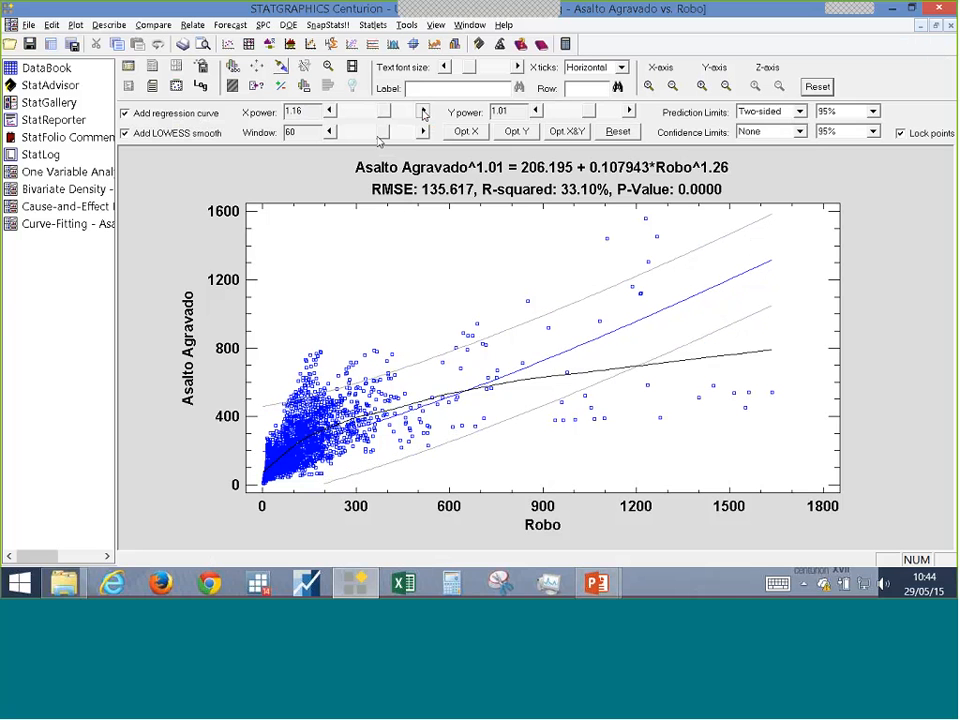
- Set the LOWESS smoothing window to 63 and keep the prediction limits two-sided
{"action": "left_click", "coordinate": [424, 132]}
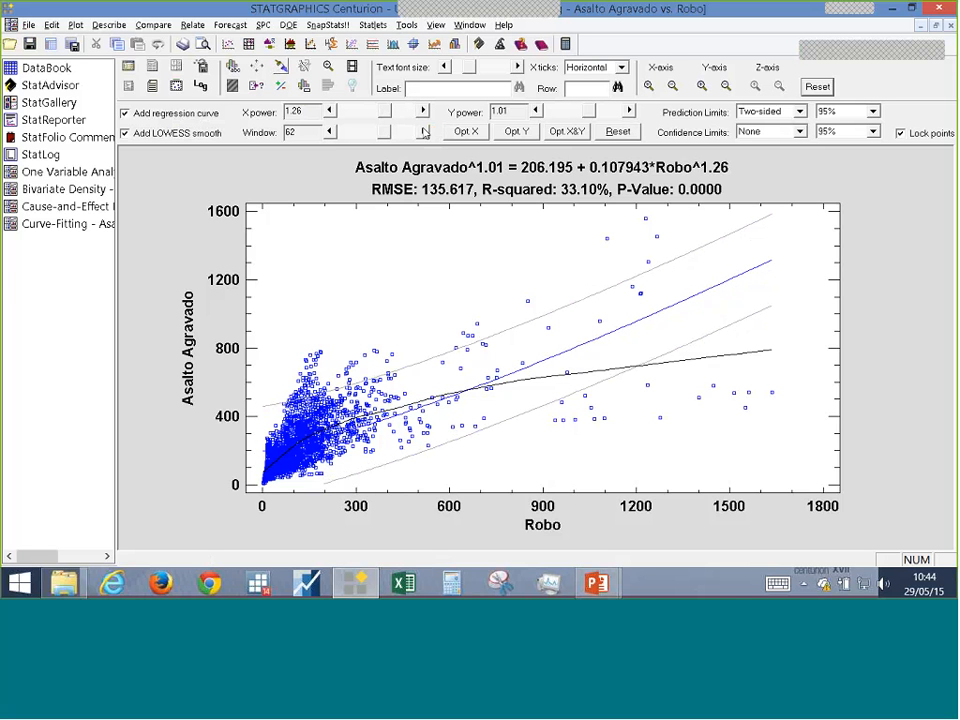
{"action": "left_click", "coordinate": [800, 112]}
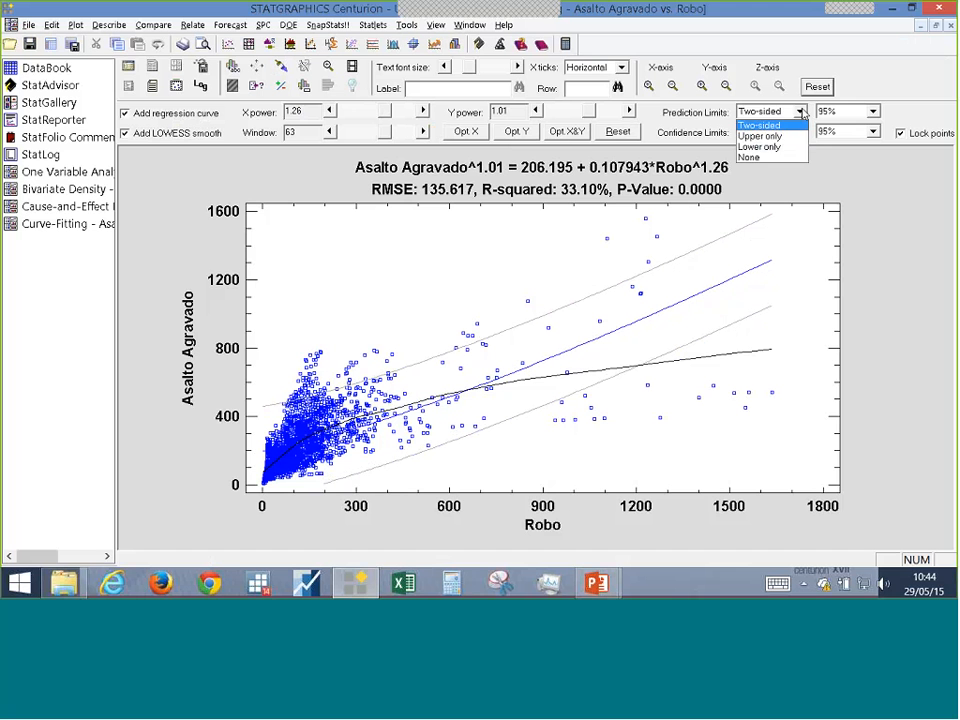
{"action": "left_click", "coordinate": [802, 123]}
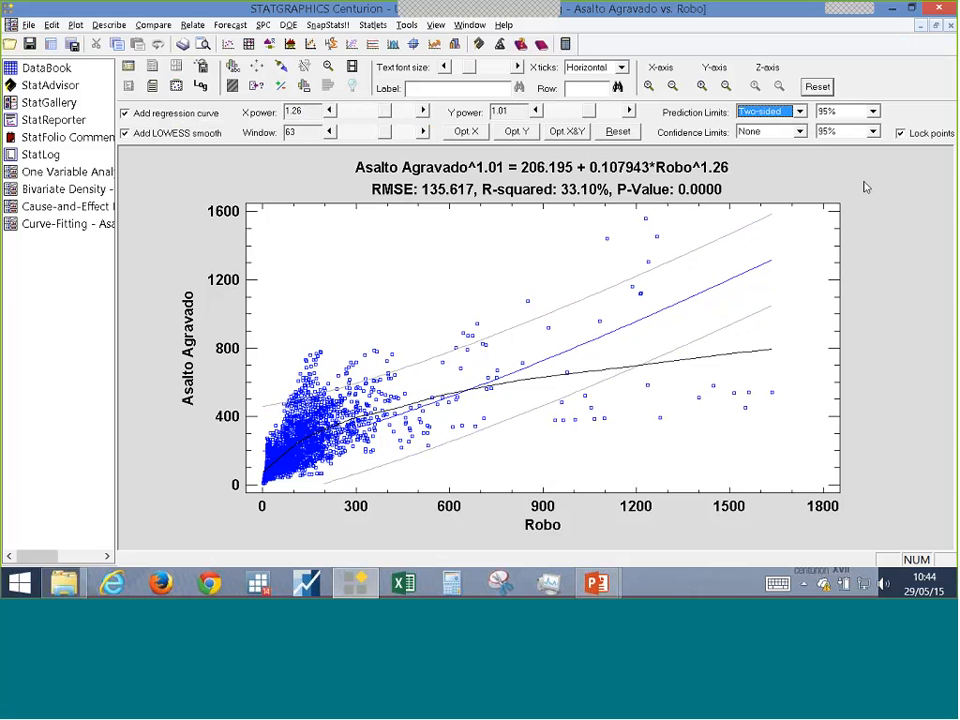
- Raise the regression curve's Y power to 2.79
{"action": "left_click", "coordinate": [629, 111]}
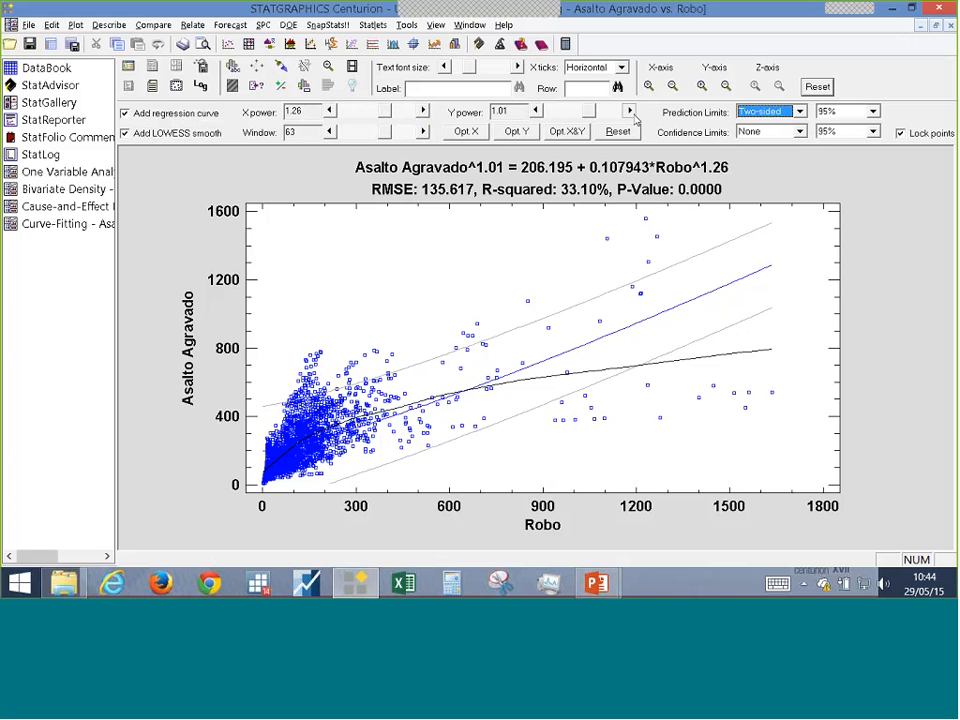
{"action": "left_click", "coordinate": [629, 111]}
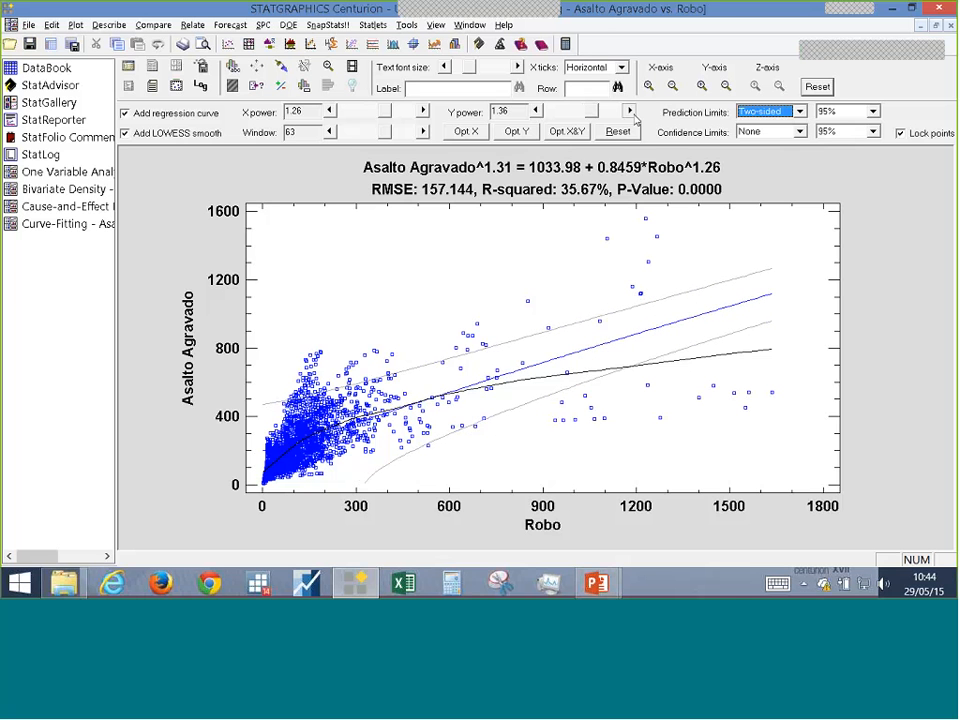
{"action": "left_click", "coordinate": [632, 117]}
{"action": "left_click", "coordinate": [632, 117]}
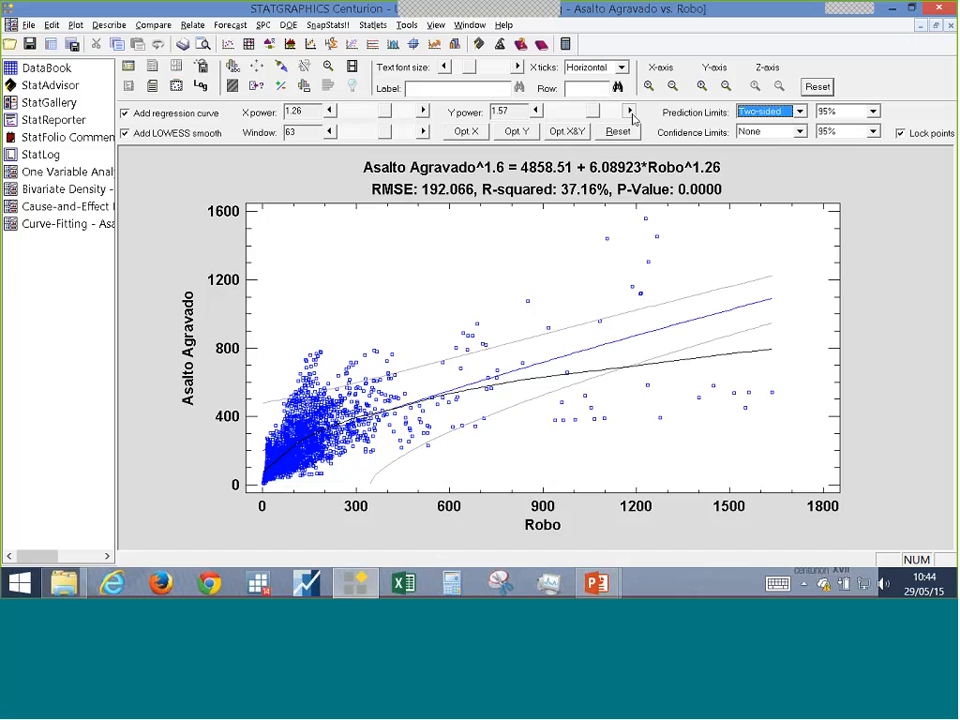
{"action": "left_click", "coordinate": [632, 117]}
{"action": "left_click", "coordinate": [632, 117]}
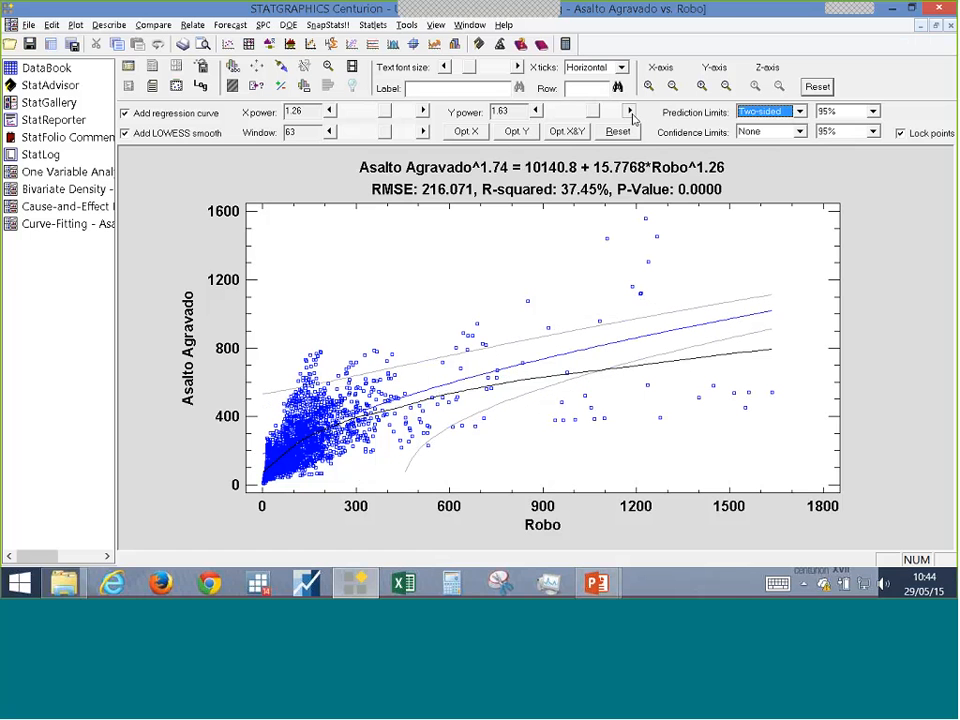
{"action": "left_click", "coordinate": [632, 117]}
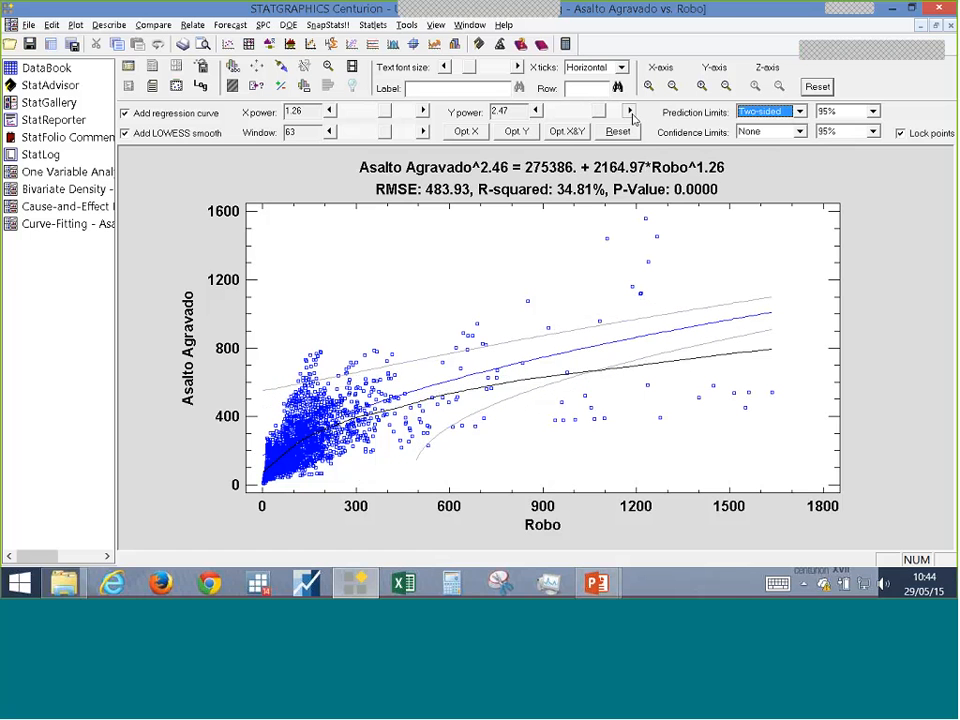
{"action": "left_click", "coordinate": [632, 117]}
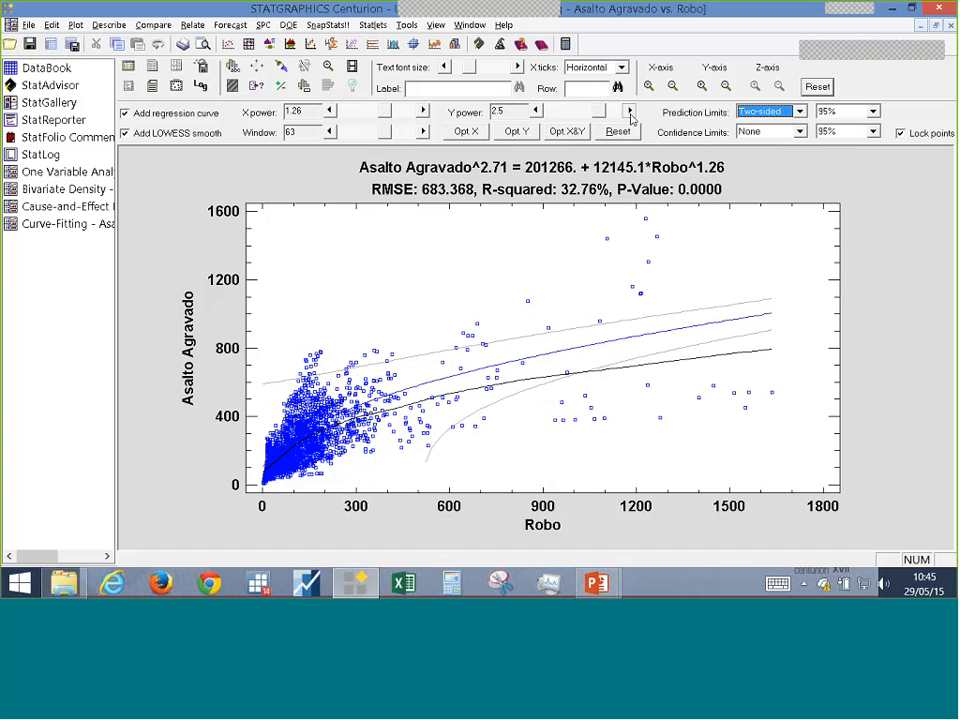
{"action": "left_click", "coordinate": [632, 117]}
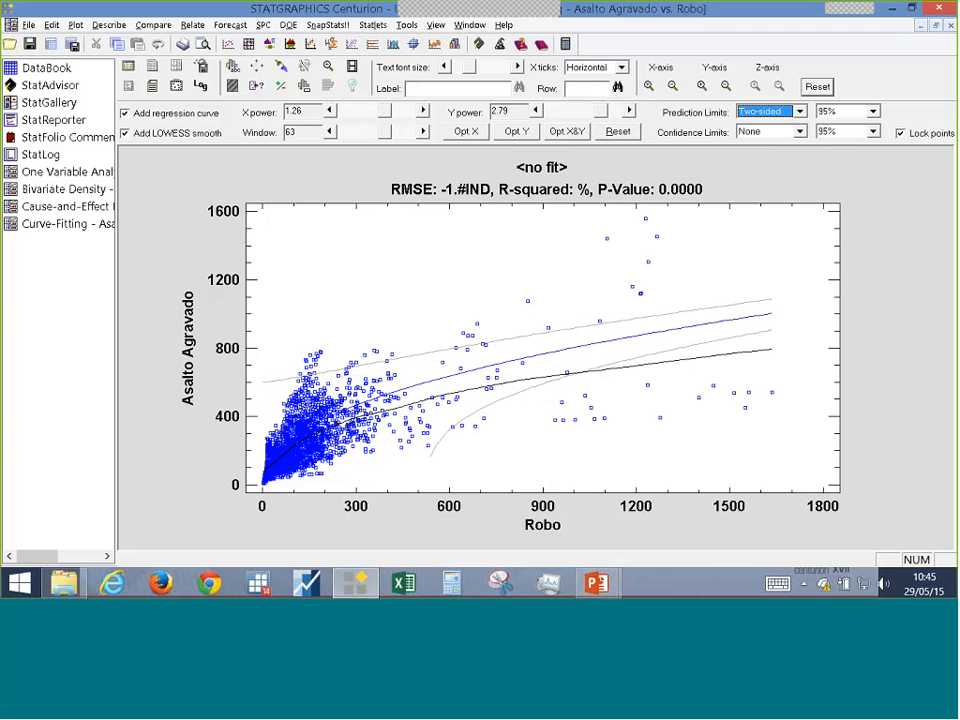
- Lower the regression curve's Y power to about 2.54
{"action": "left_click", "coordinate": [537, 113]}
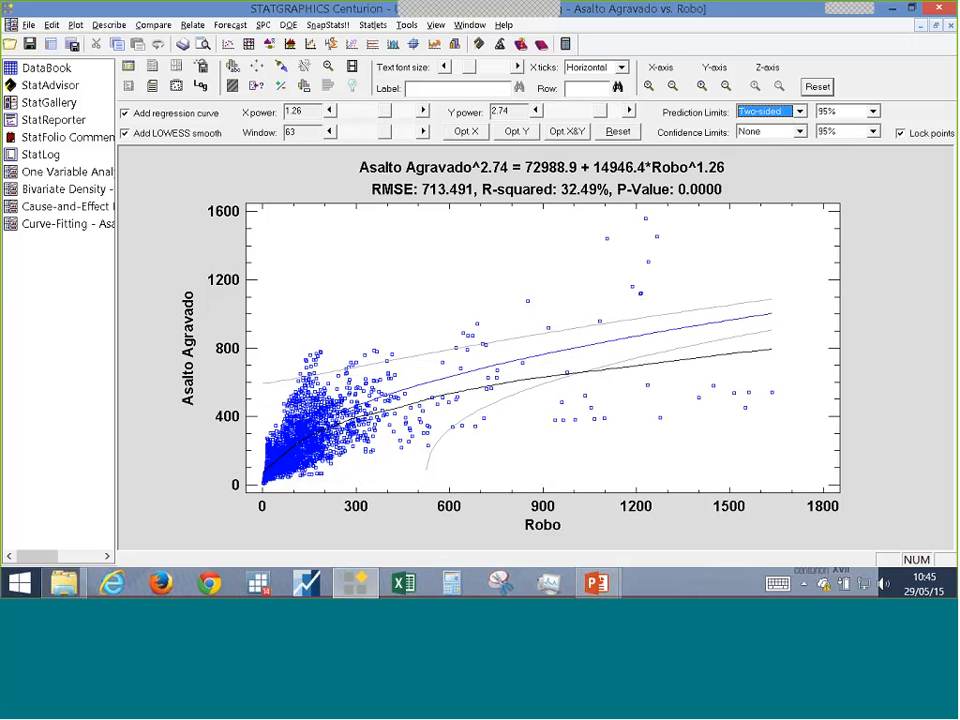
{"action": "left_click", "coordinate": [535, 112]}
{"action": "left_click", "coordinate": [536, 112]}
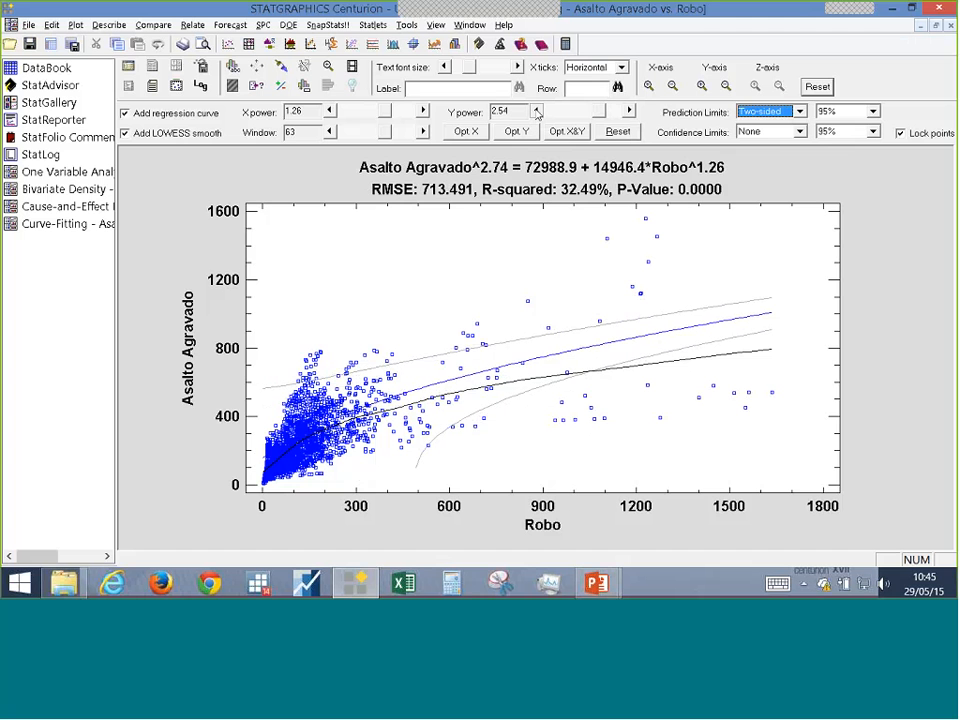
{"action": "left_click", "coordinate": [536, 112]}
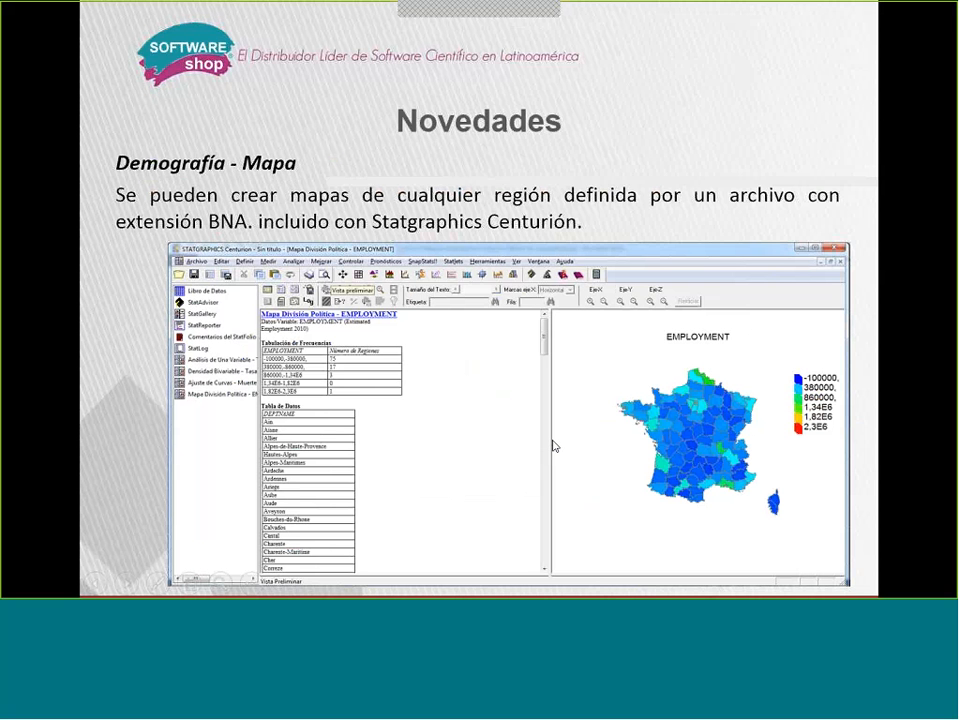
- Switch from the slides to STATGRAPHICS and display the empty third datasheet of the DataBook
{"action": "key", "text": "alt+Tab"}
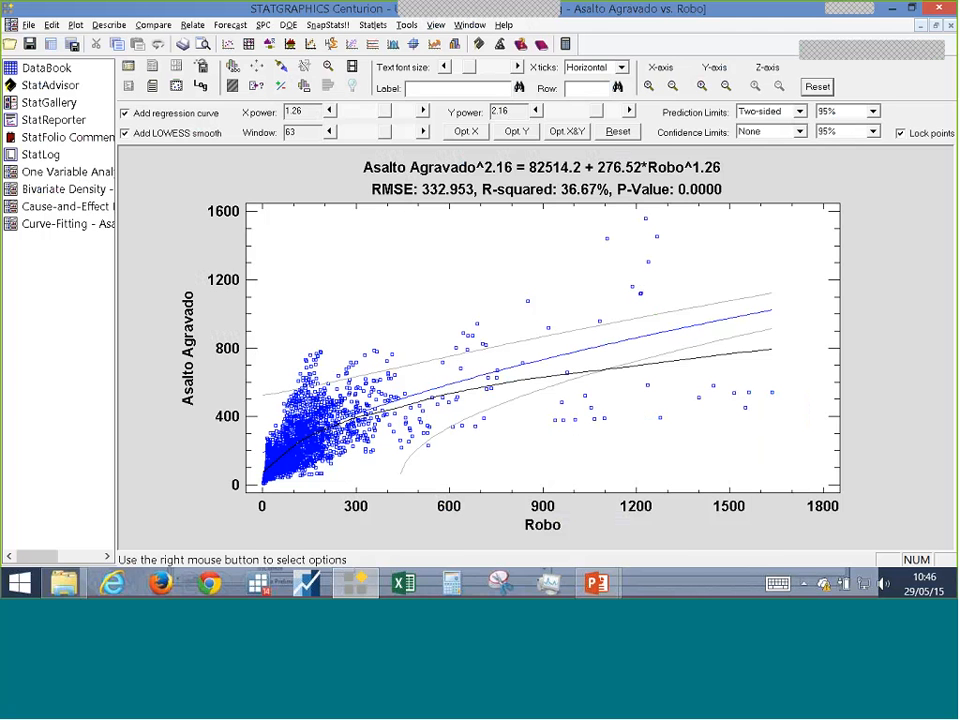
{"action": "left_click", "coordinate": [42, 69]}
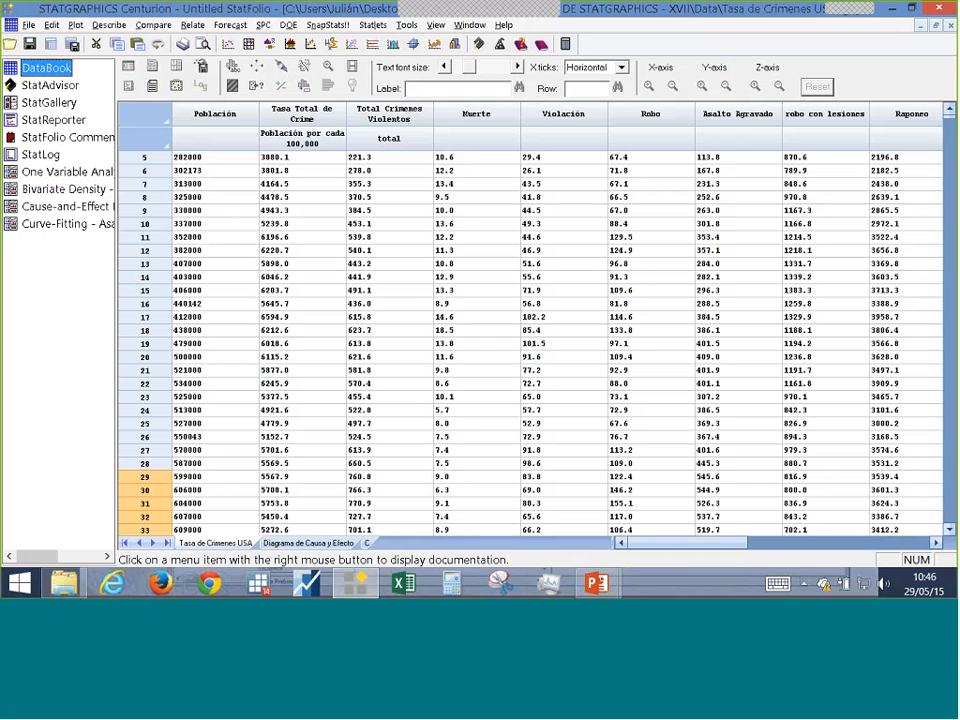
{"action": "left_click", "coordinate": [367, 543]}
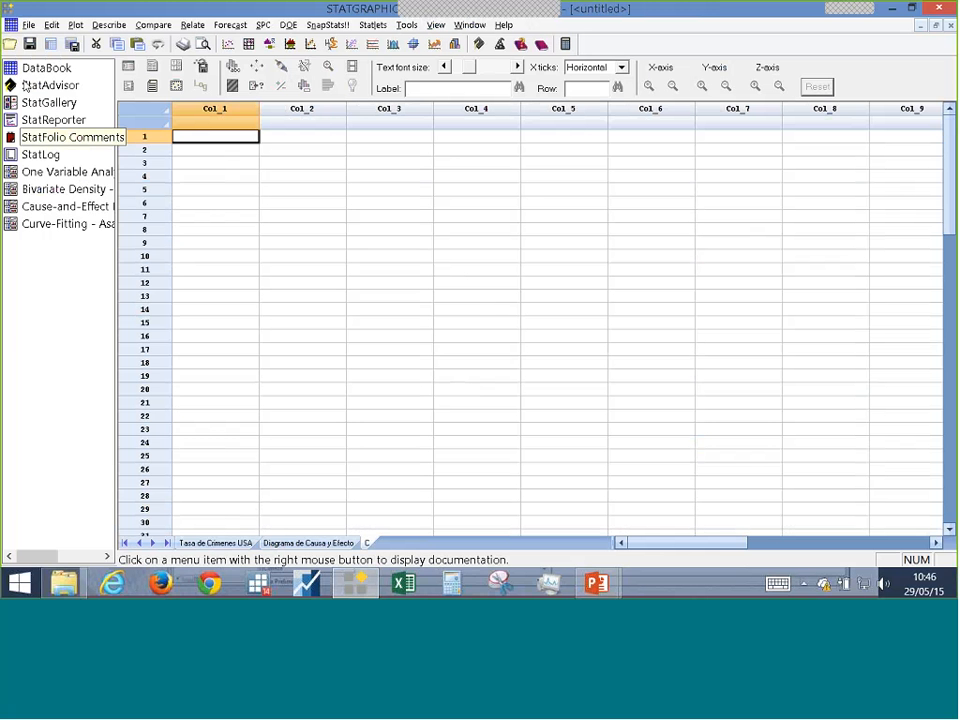
{"action": "left_click", "coordinate": [45, 67]}
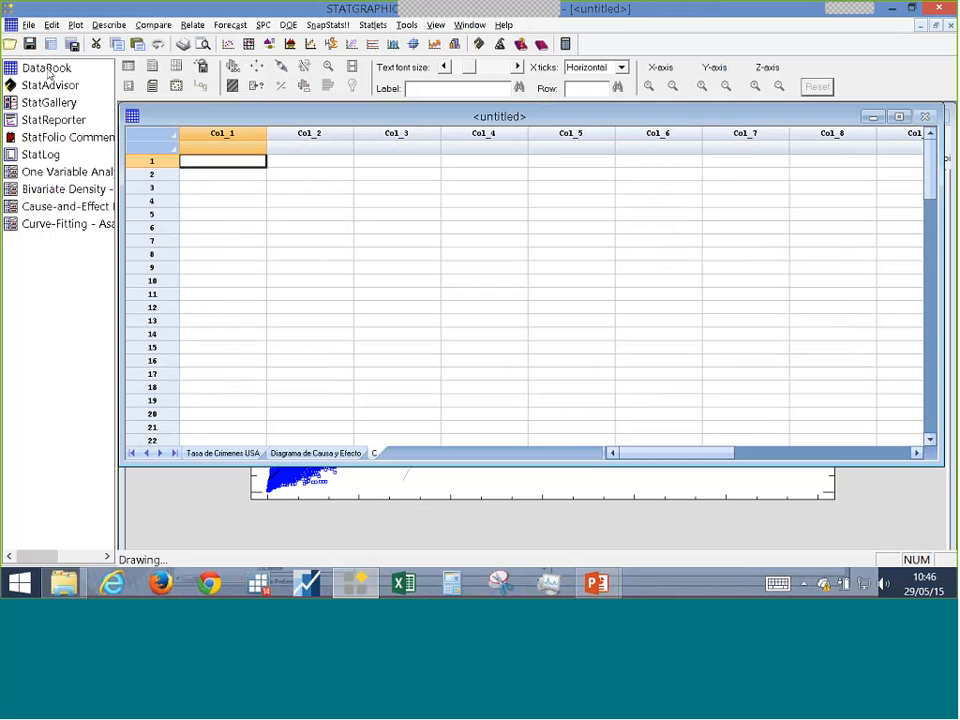
{"action": "left_click", "coordinate": [45, 67]}
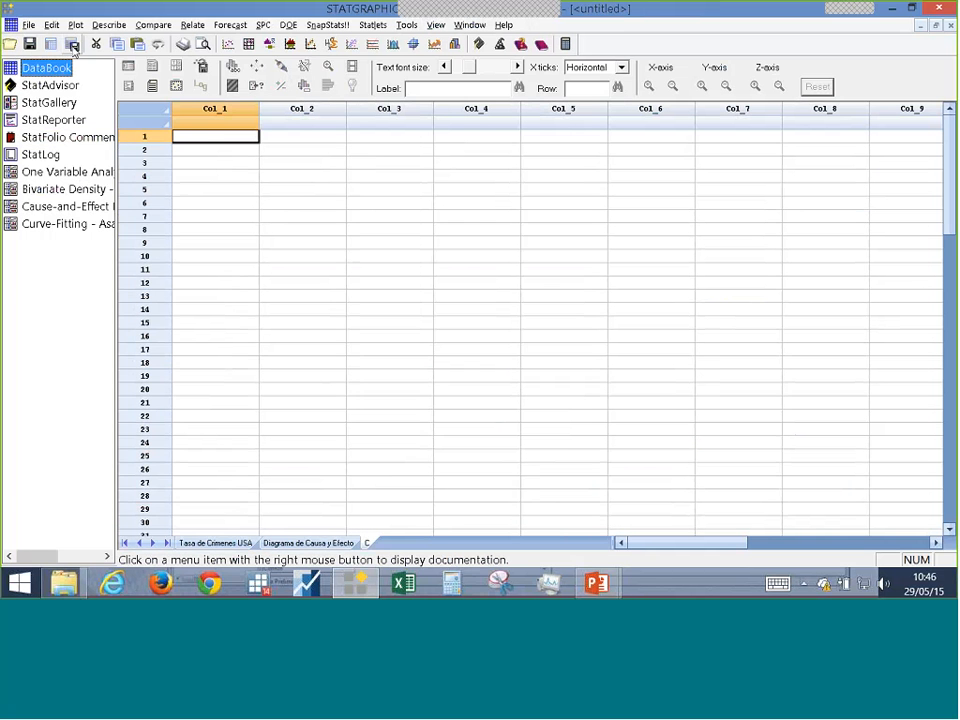
- Load the data file Censo de 2006 USA.sgd into the empty datasheet and maximize the DataBook window
{"action": "left_click", "coordinate": [28, 24]}
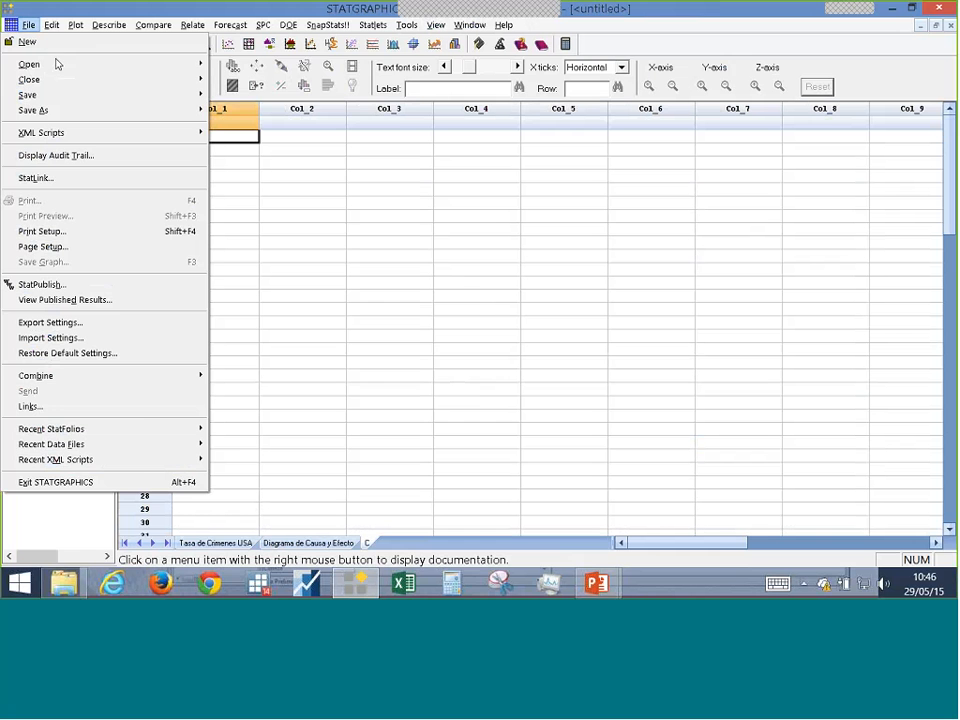
{"action": "mouse_move", "coordinate": [56, 63]}
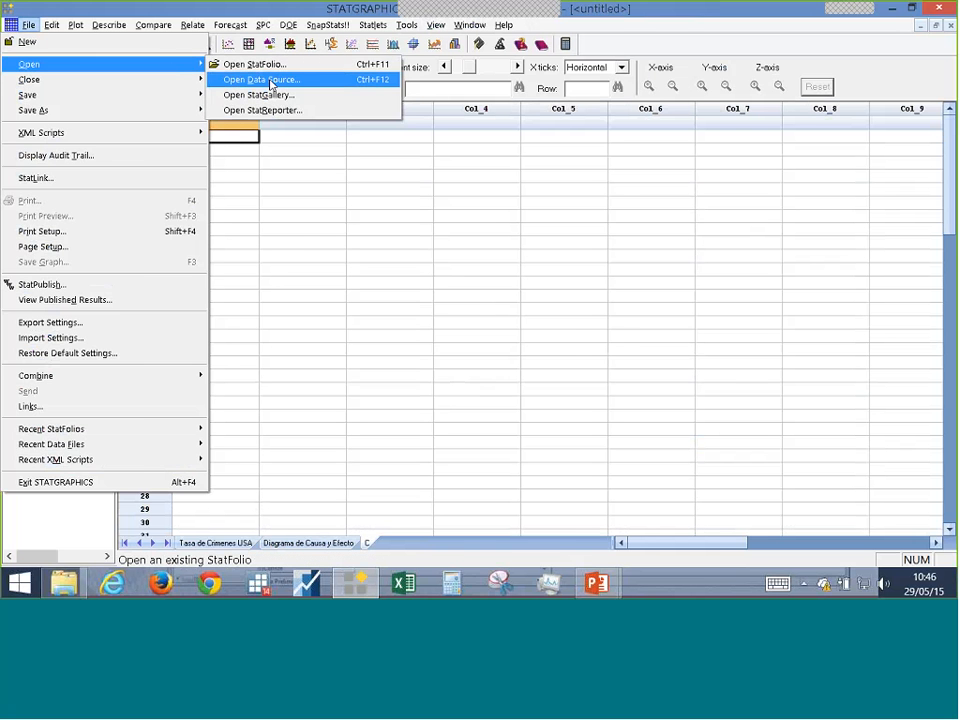
{"action": "left_click", "coordinate": [271, 80]}
{"action": "left_click", "coordinate": [566, 245]}
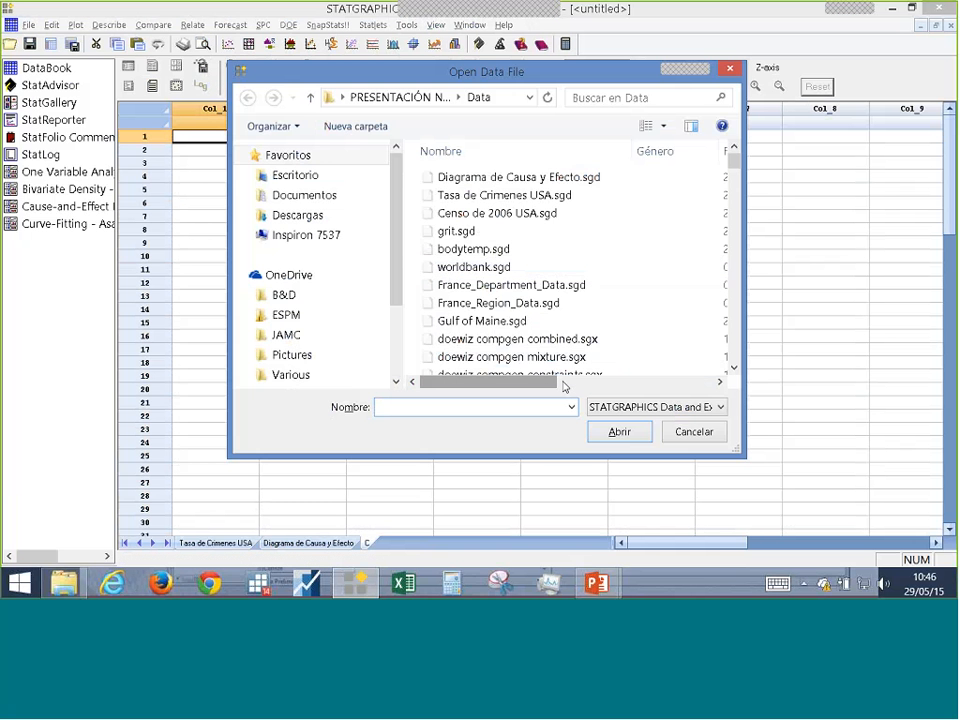
{"action": "left_click_drag", "start_coordinate": [545, 382], "coordinate": [642, 382]}
{"action": "left_click", "coordinate": [560, 154]}
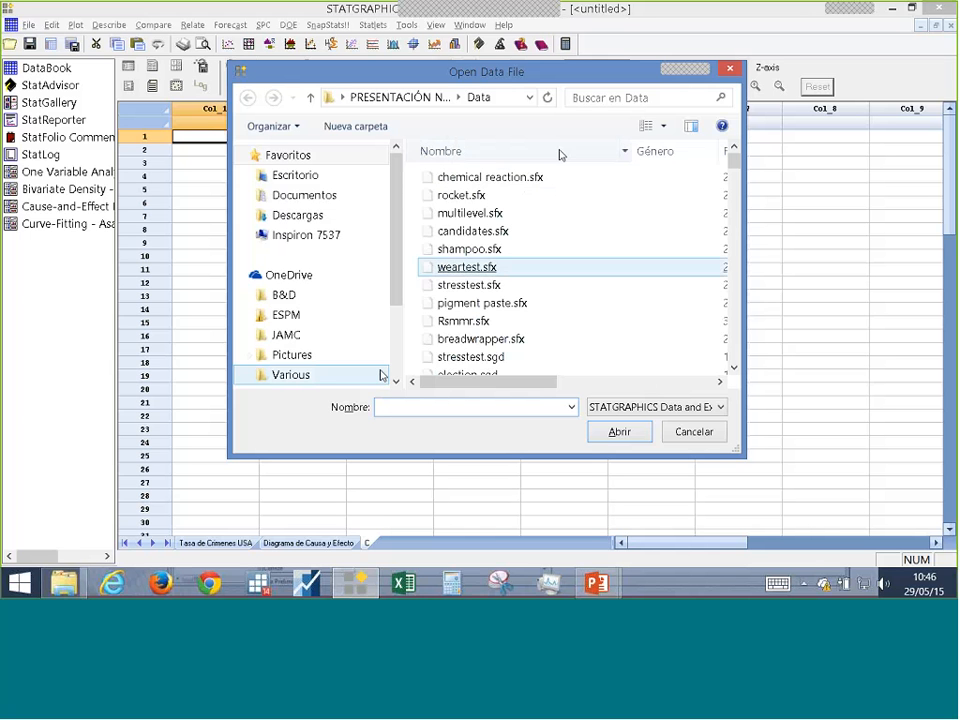
{"action": "left_click_drag", "start_coordinate": [490, 382], "coordinate": [634, 396]}
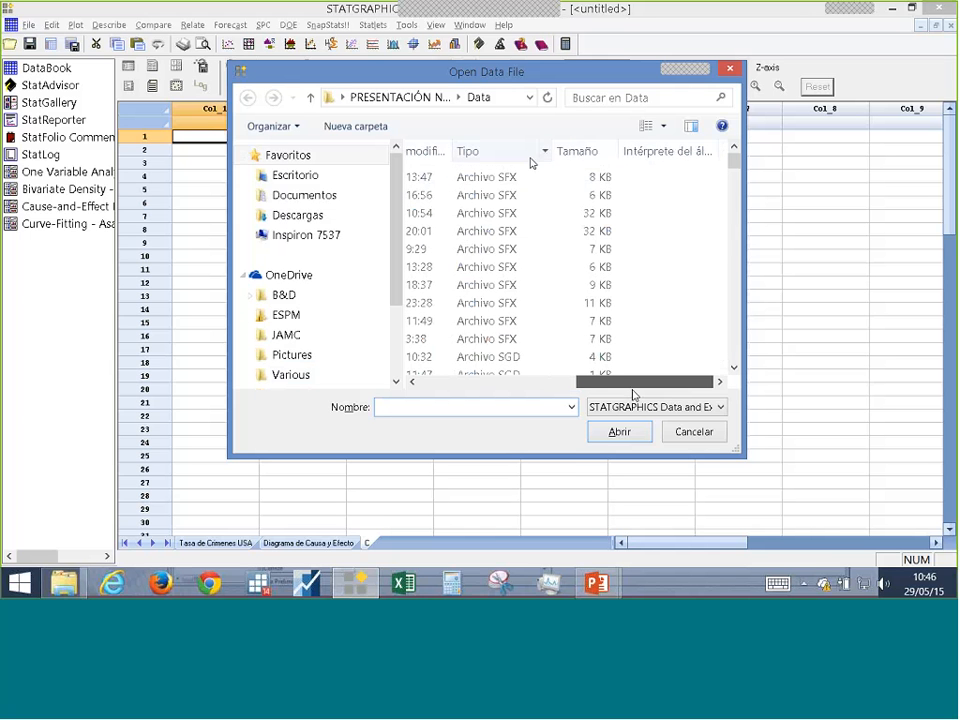
{"action": "left_click", "coordinate": [434, 157]}
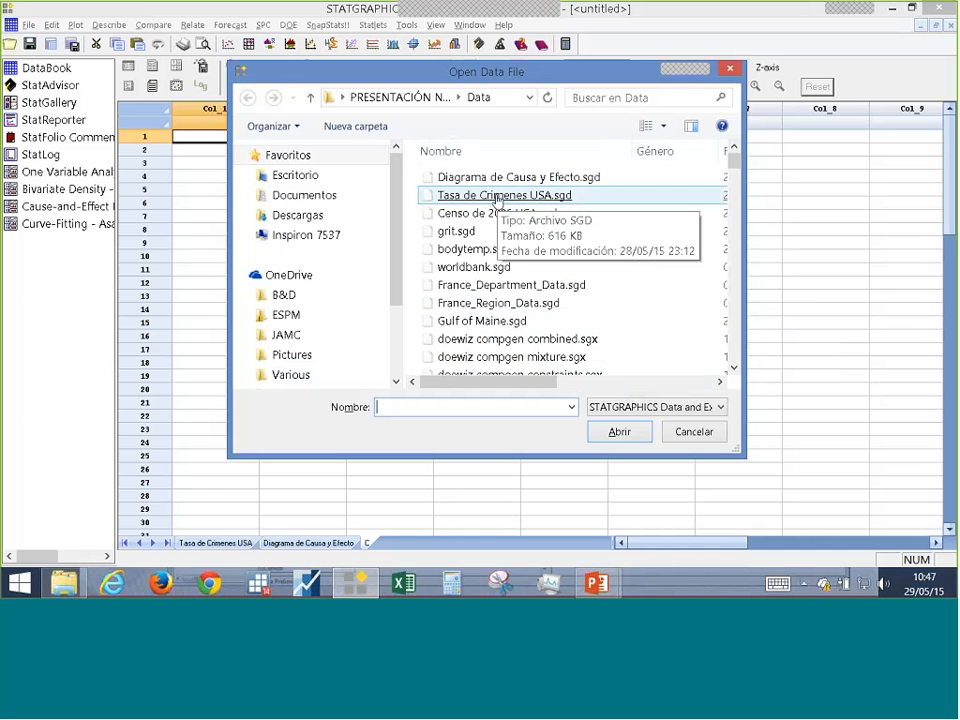
{"action": "double_click", "coordinate": [505, 234]}
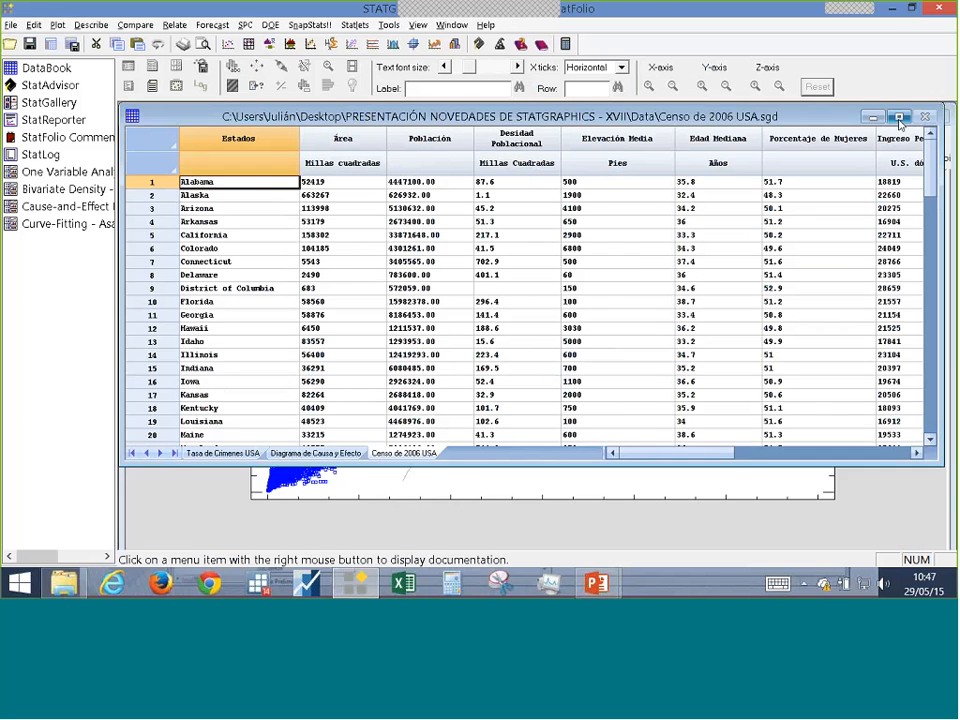
{"action": "left_click", "coordinate": [899, 118]}
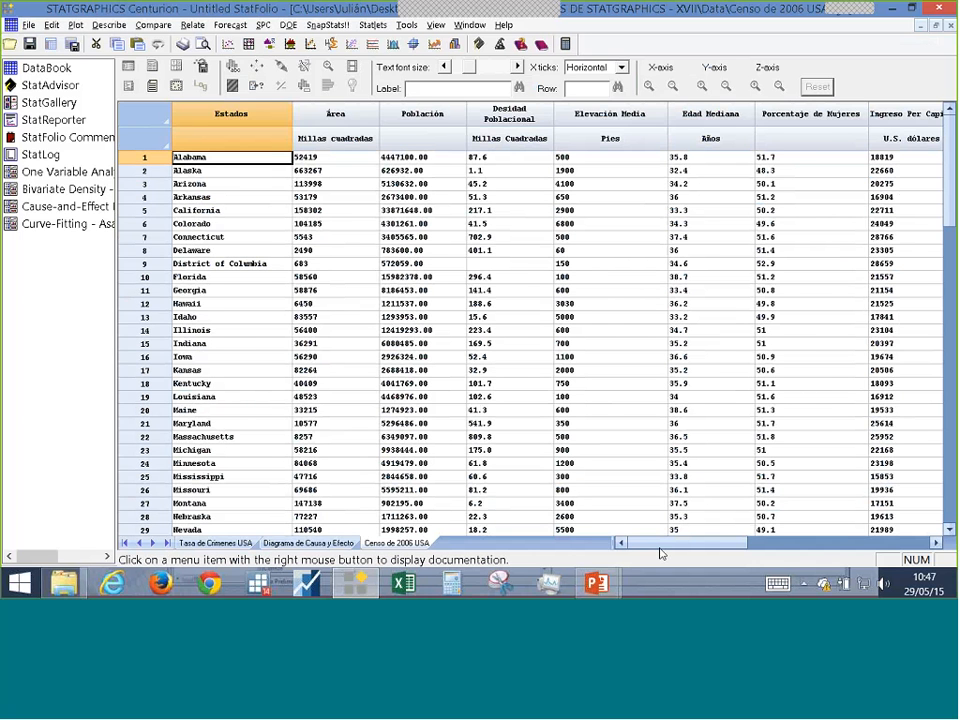
- Examine the census datasheet's columns from Estados through Porcentaje de Zona Urbano
{"action": "left_click_drag", "start_coordinate": [662, 544], "coordinate": [698, 543]}
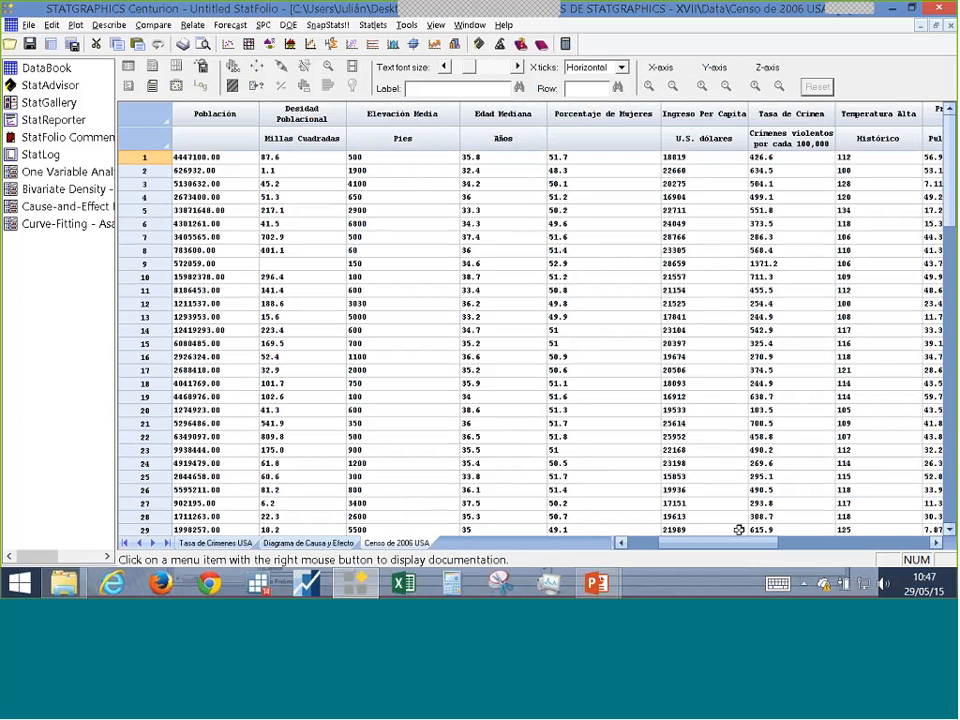
{"action": "left_click", "coordinate": [935, 543]}
{"action": "left_click", "coordinate": [935, 543]}
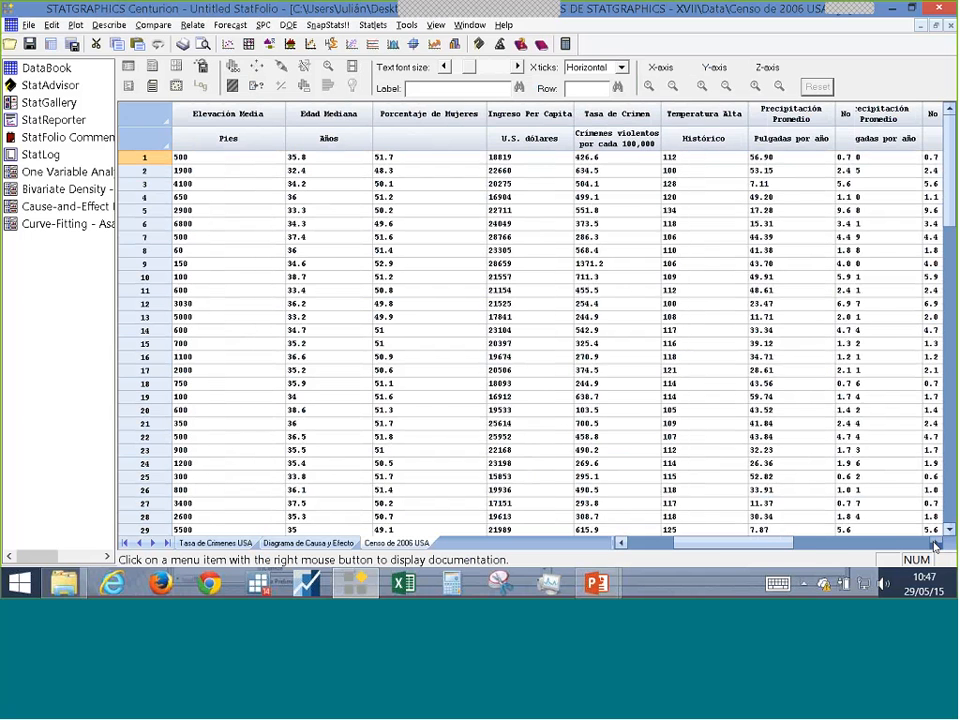
{"action": "left_click", "coordinate": [935, 543]}
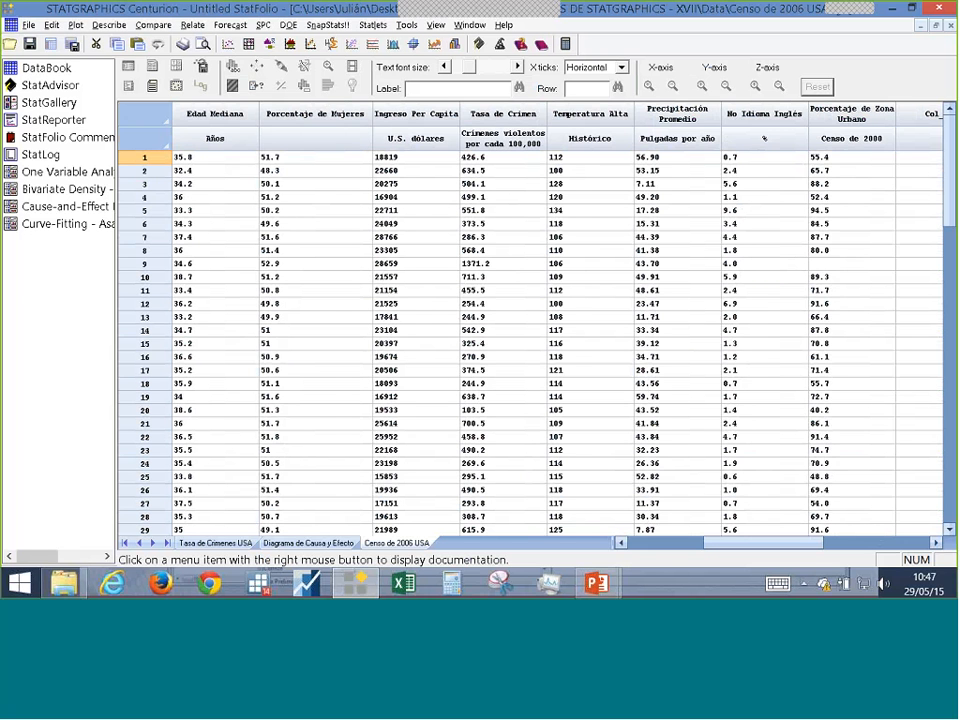
{"action": "left_click_drag", "start_coordinate": [758, 543], "coordinate": [680, 553]}
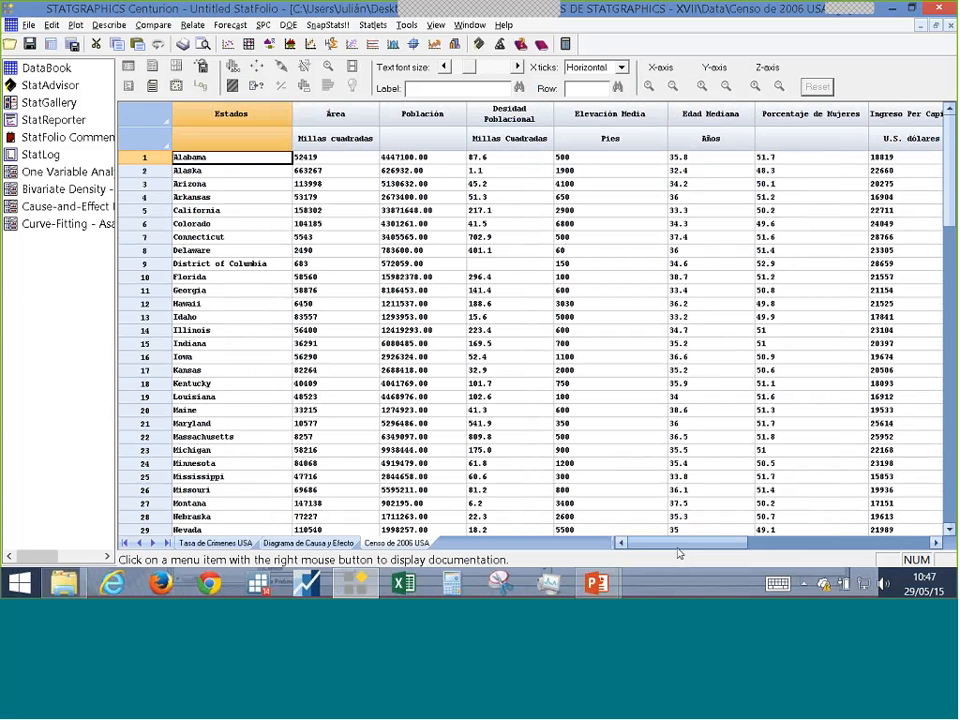
{"action": "left_click", "coordinate": [239, 116]}
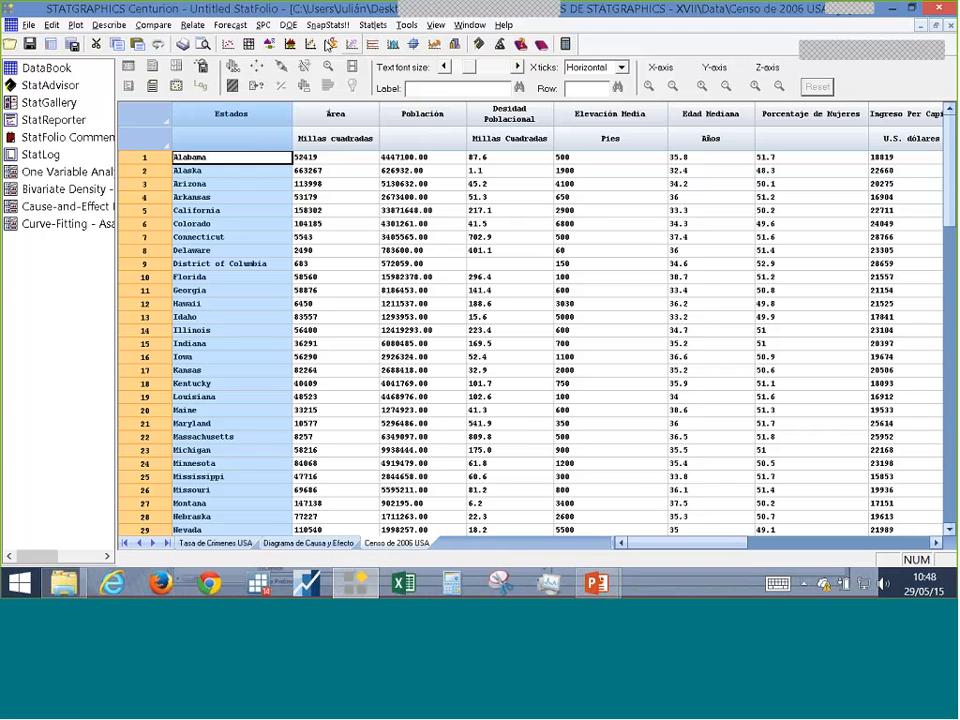
- Start Demographic Map Brushing with Robo as the data and Estado as the region names
{"action": "left_click", "coordinate": [370, 26]}
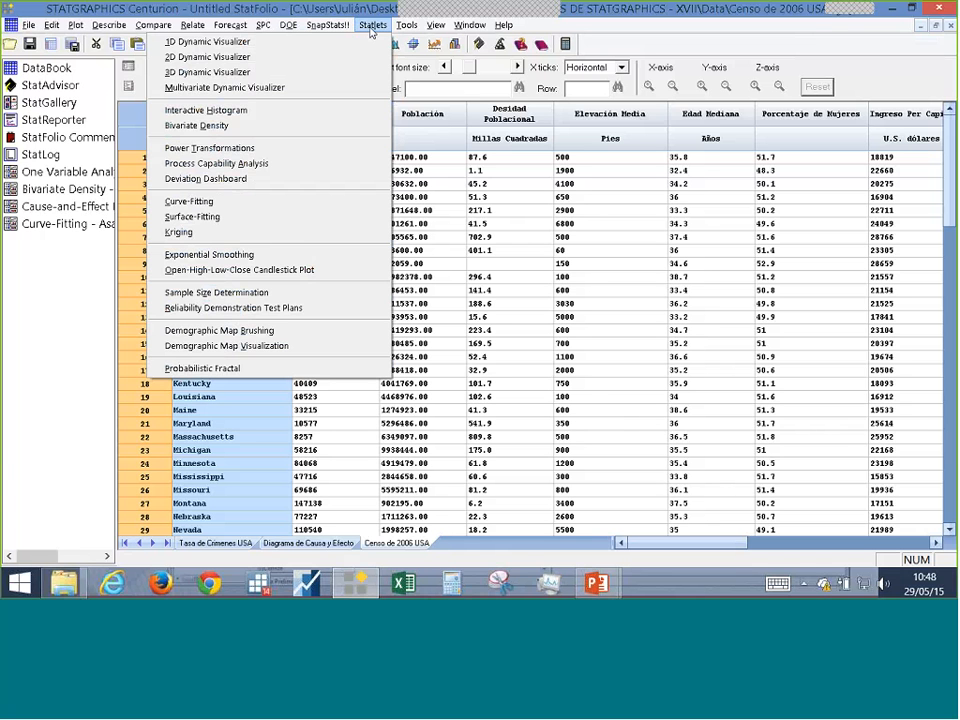
{"action": "mouse_move", "coordinate": [335, 36]}
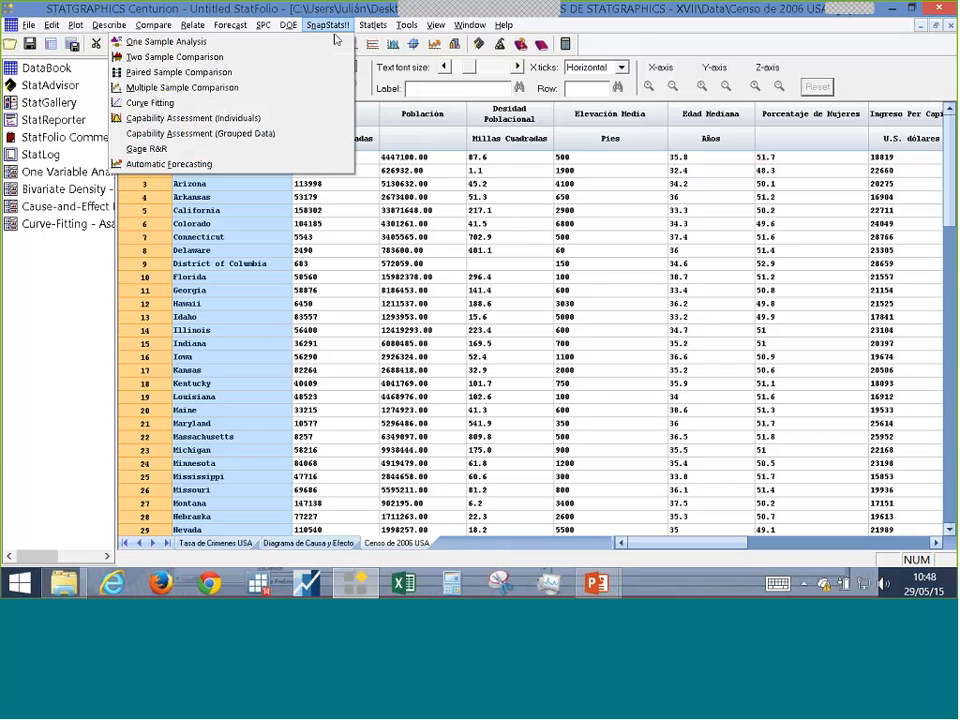
{"action": "mouse_move", "coordinate": [291, 30]}
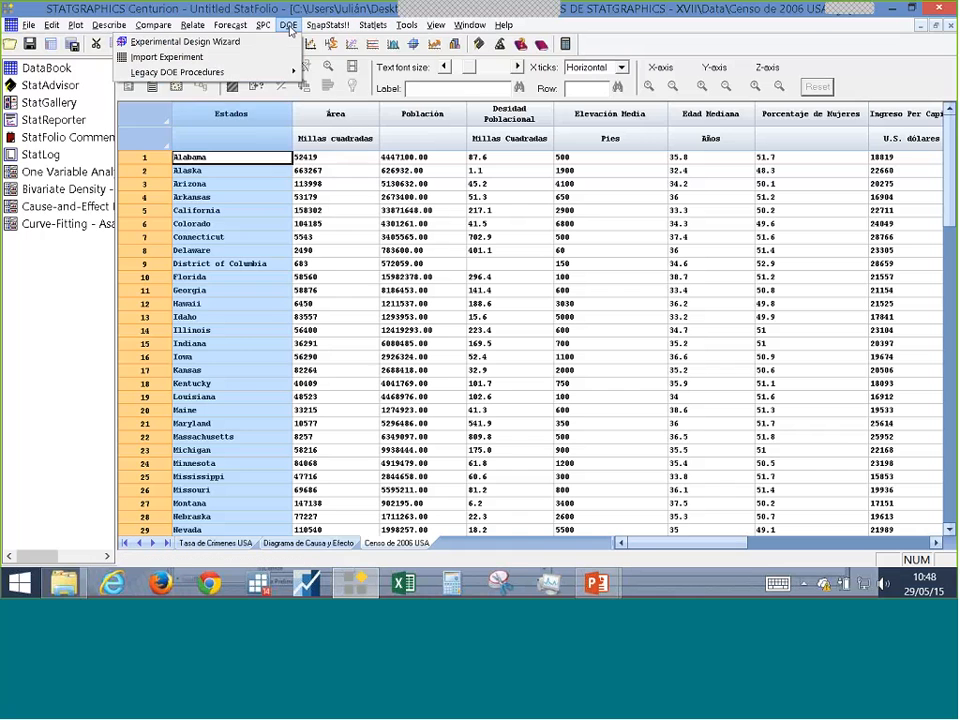
{"action": "mouse_move", "coordinate": [372, 26]}
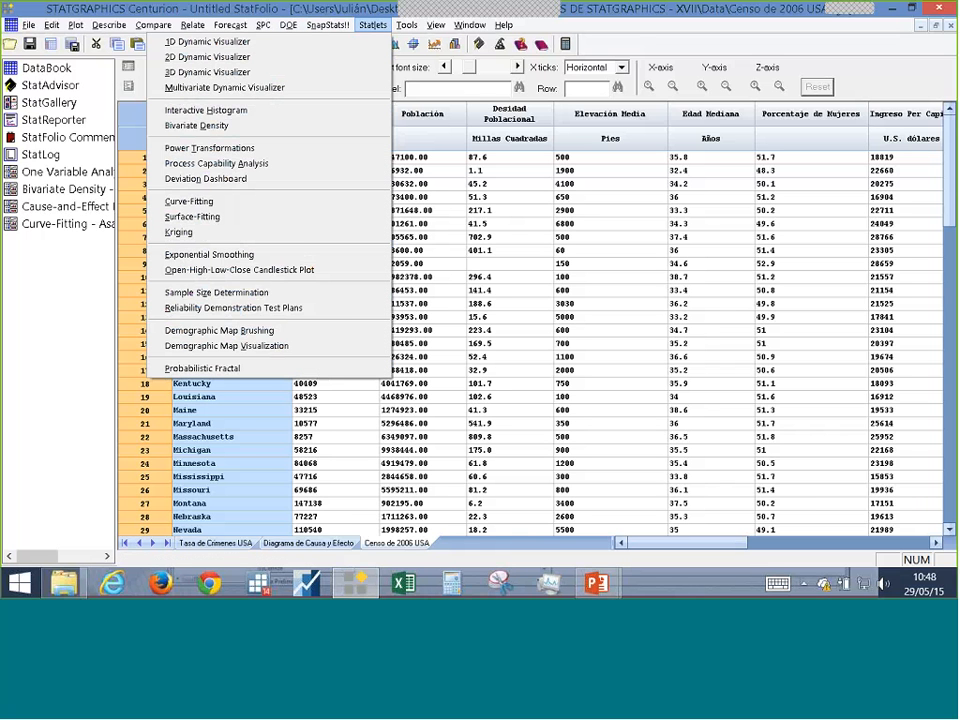
{"action": "left_click", "coordinate": [324, 339]}
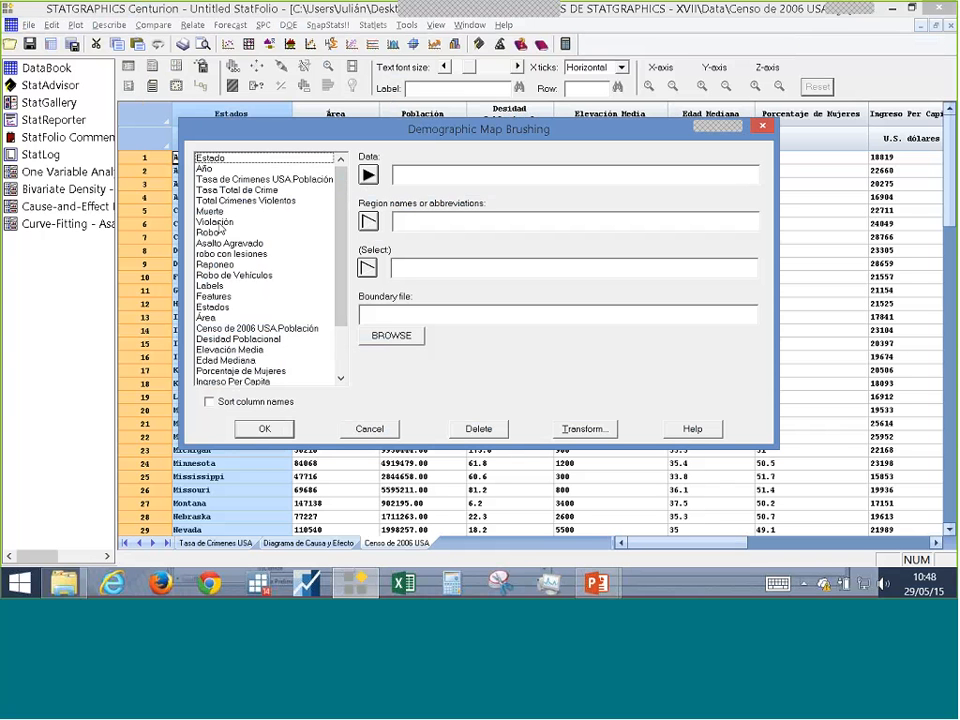
{"action": "left_click", "coordinate": [218, 232]}
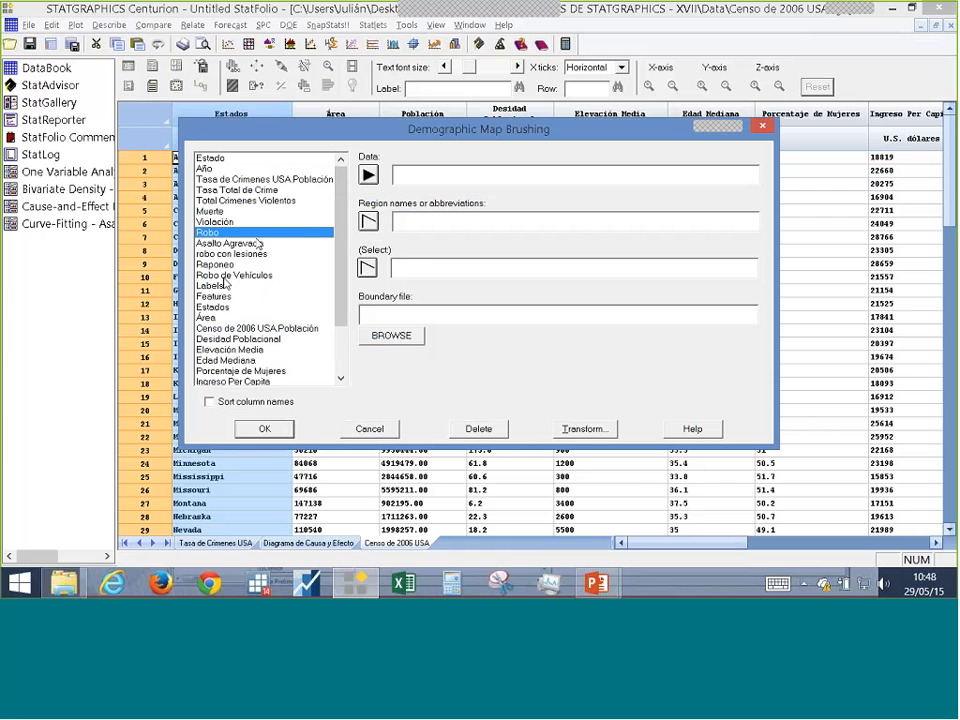
{"action": "left_click", "coordinate": [369, 176]}
{"action": "left_click", "coordinate": [210, 158]}
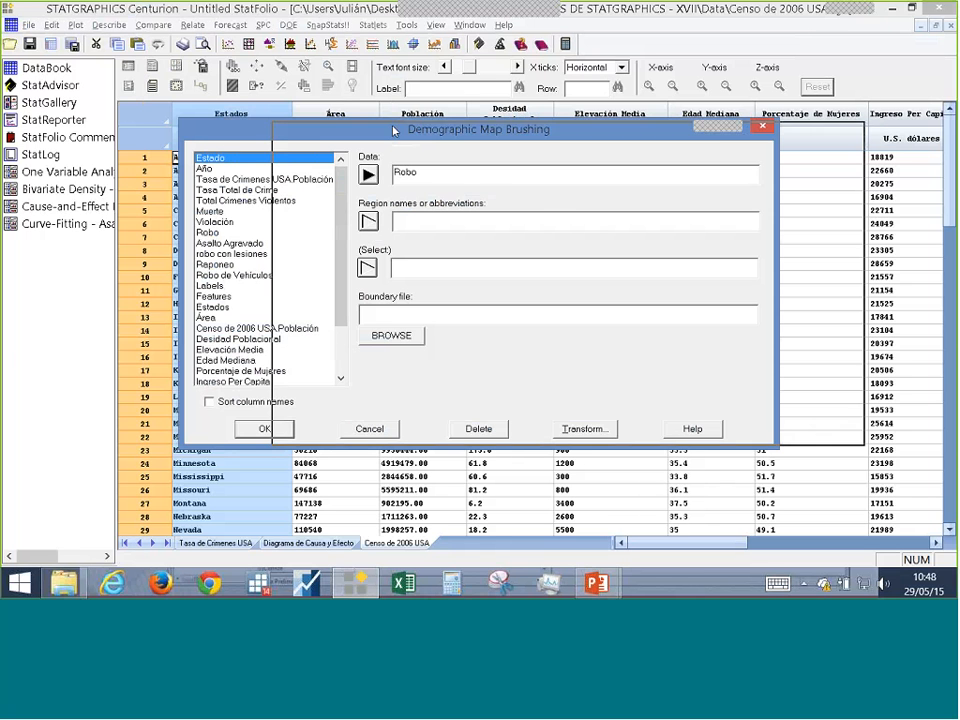
{"action": "left_click_drag", "start_coordinate": [300, 129], "coordinate": [397, 119]}
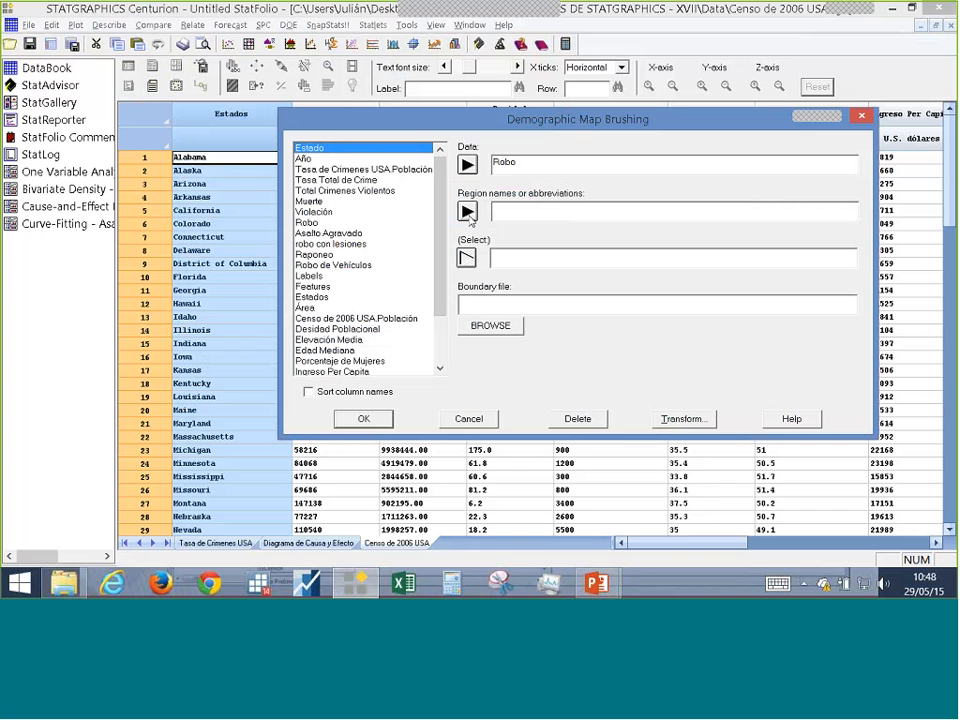
{"action": "left_click", "coordinate": [466, 212]}
- Assign US_States.bna as the boundary file, generate the brushing map and maximize its window
{"action": "left_click", "coordinate": [491, 327]}
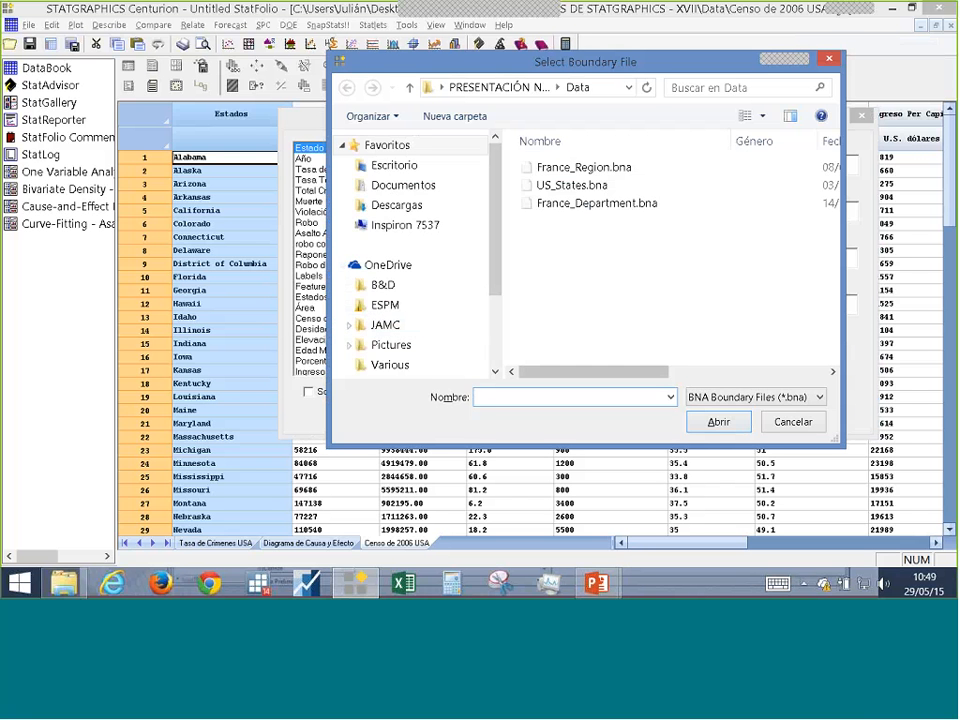
{"action": "double_click", "coordinate": [570, 185]}
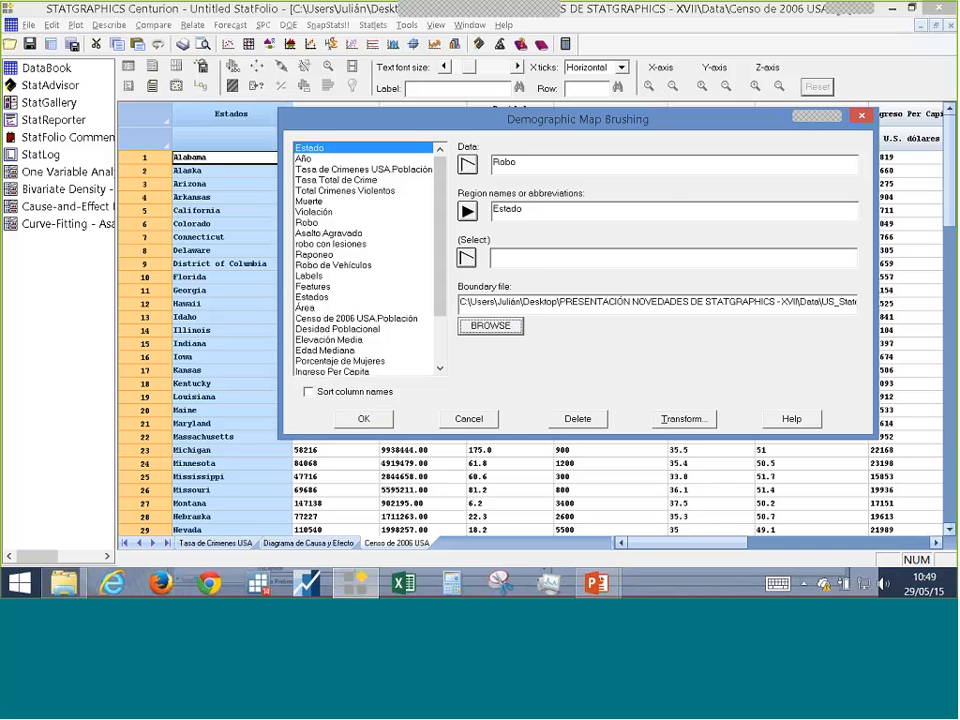
{"action": "left_click", "coordinate": [364, 419]}
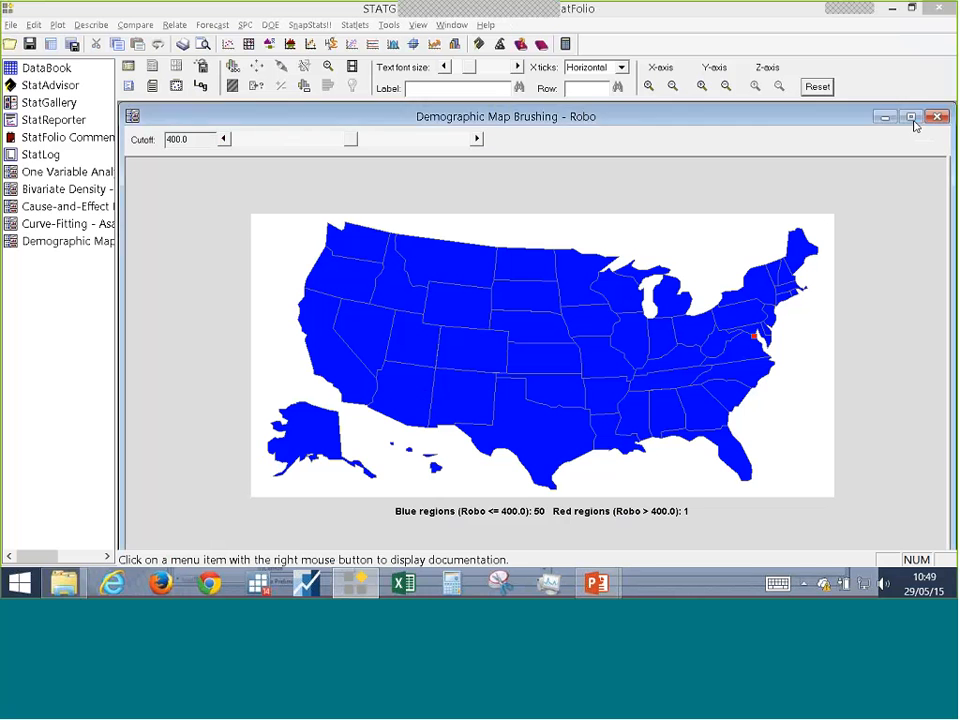
{"action": "left_click", "coordinate": [911, 118]}
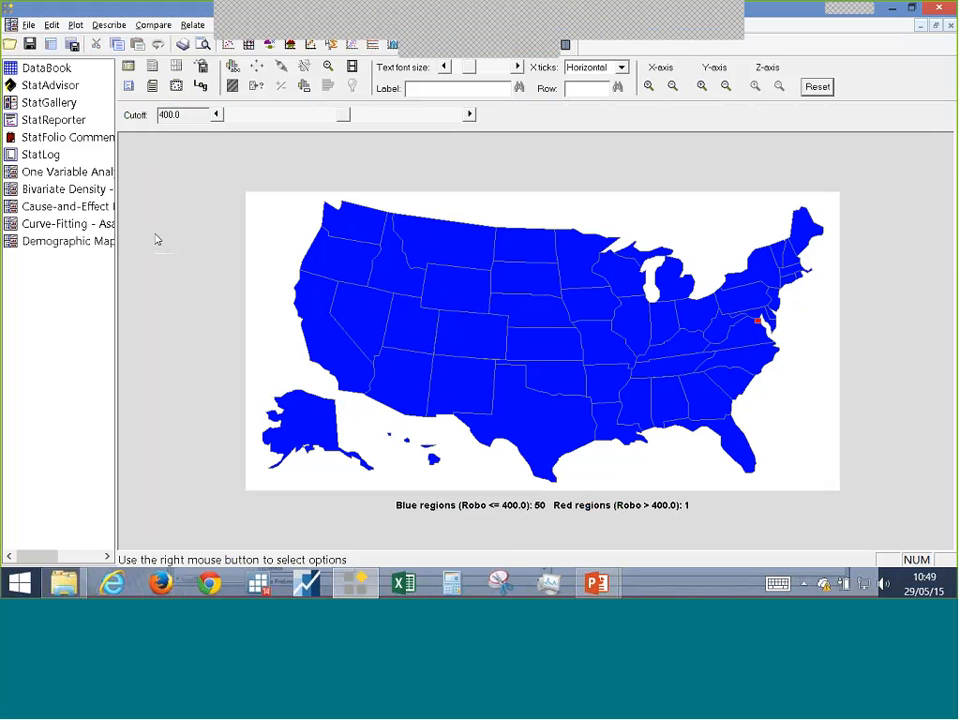
- Start Demographic Map Visualization with Muerte as the data, Año as the slicer and Estado as the identifier
{"action": "left_click", "coordinate": [372, 26]}
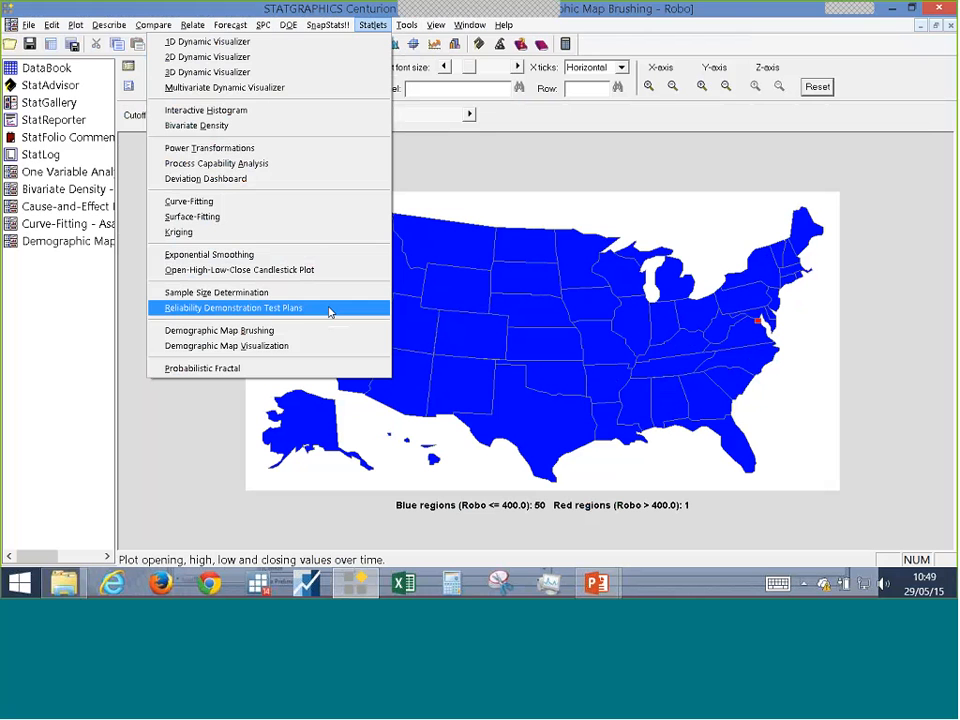
{"action": "left_click", "coordinate": [312, 347]}
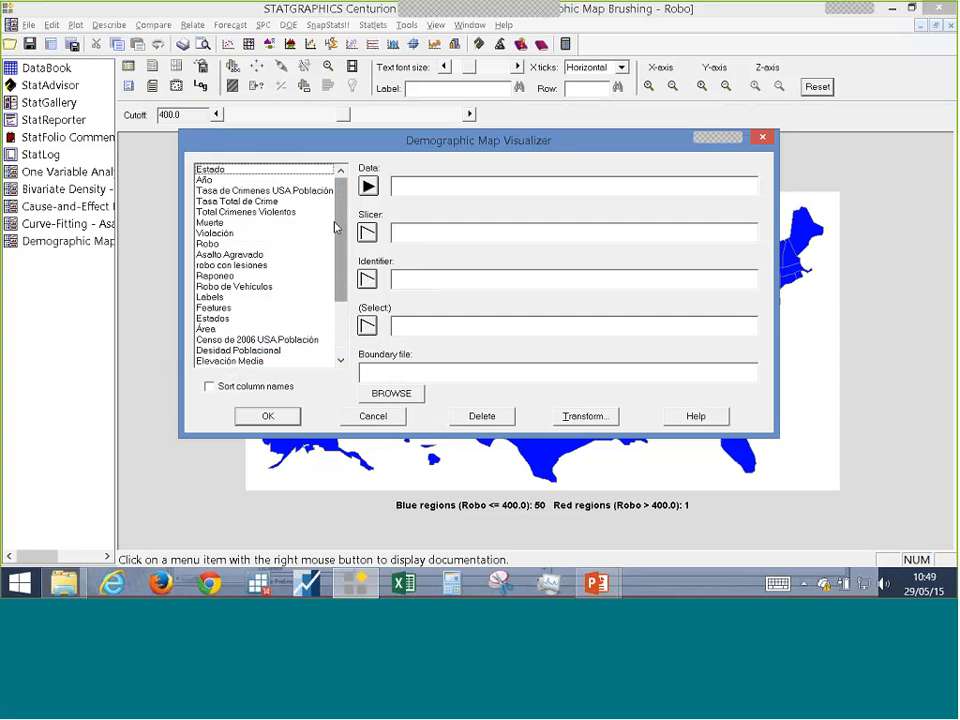
{"action": "left_click", "coordinate": [211, 222]}
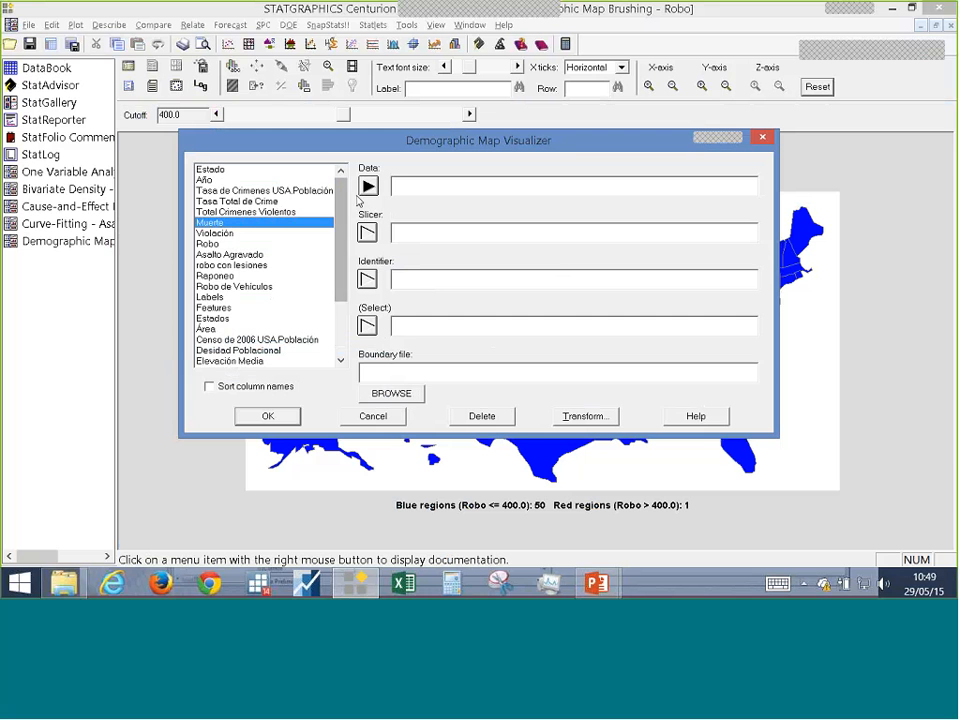
{"action": "left_click", "coordinate": [368, 186]}
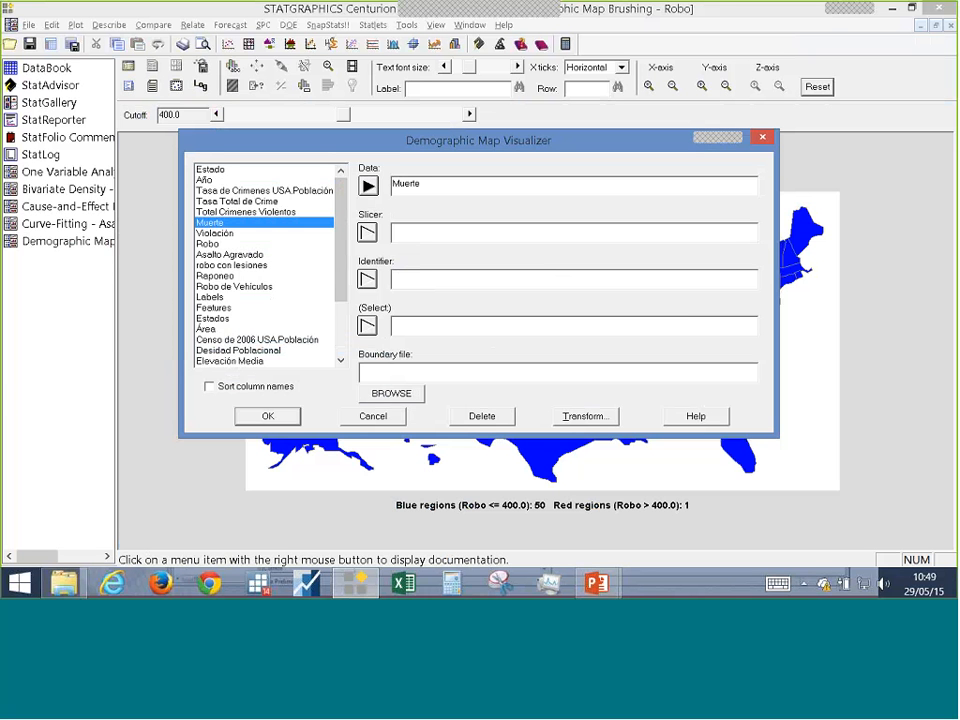
{"action": "left_click", "coordinate": [215, 180]}
{"action": "left_click", "coordinate": [367, 233]}
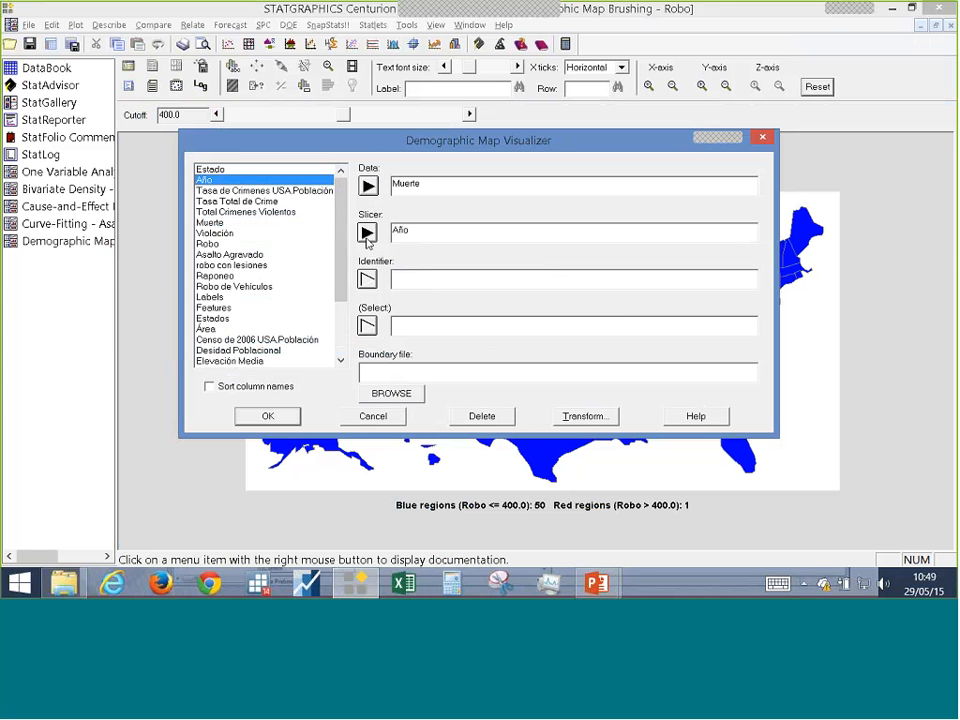
{"action": "left_click", "coordinate": [222, 170]}
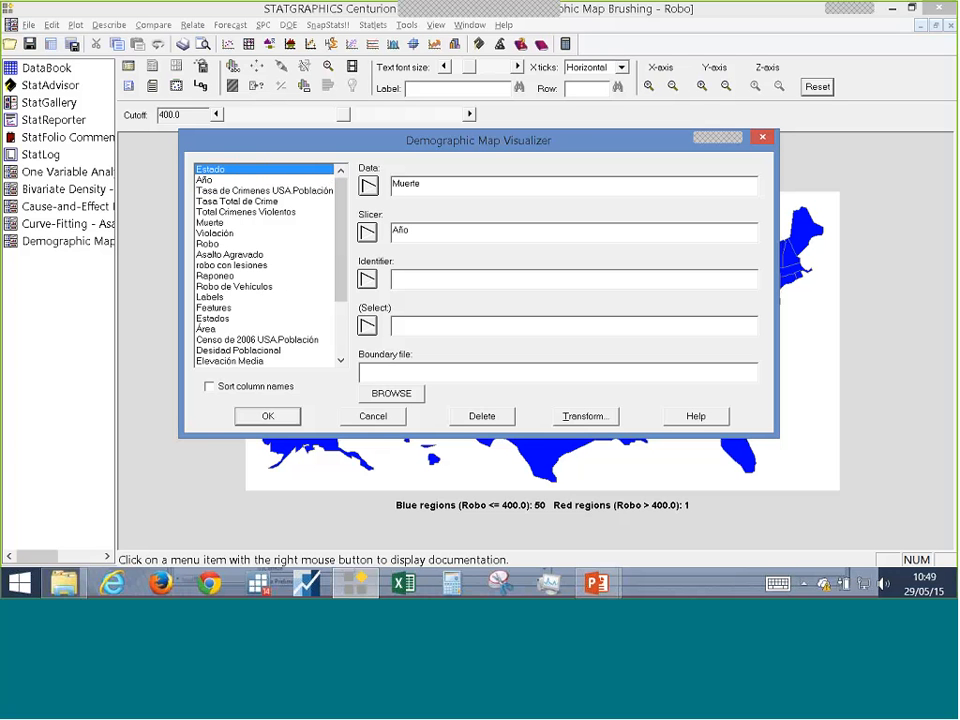
{"action": "left_click", "coordinate": [367, 279]}
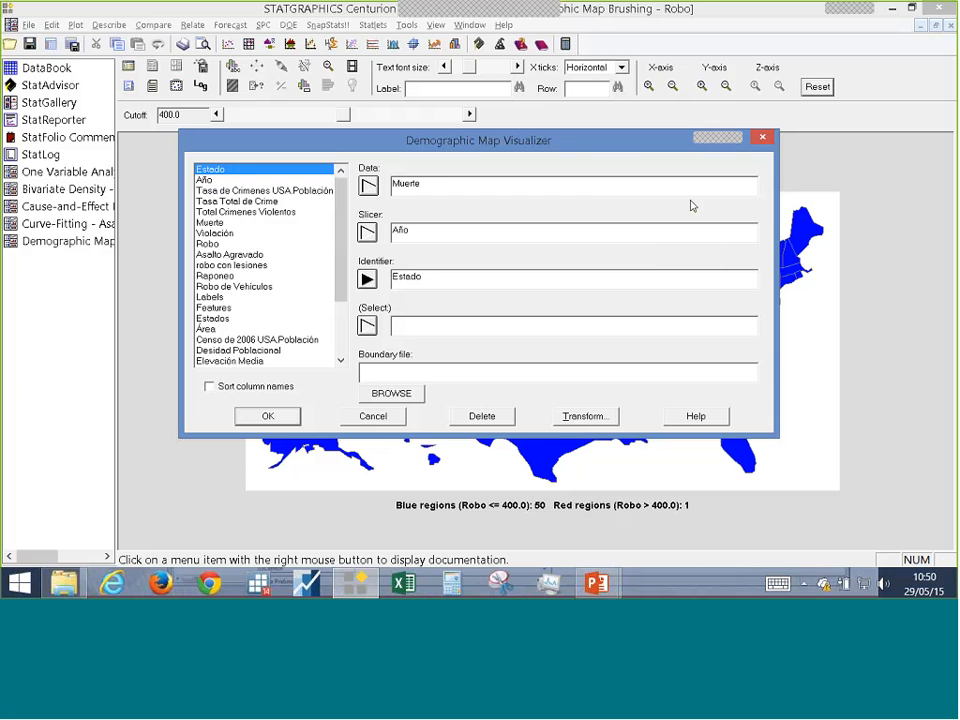
- Generate the map from the US_States.bna boundary file in a maximized window and play its animation upward through the years
{"action": "left_click", "coordinate": [397, 392]}
{"action": "double_click", "coordinate": [489, 193]}
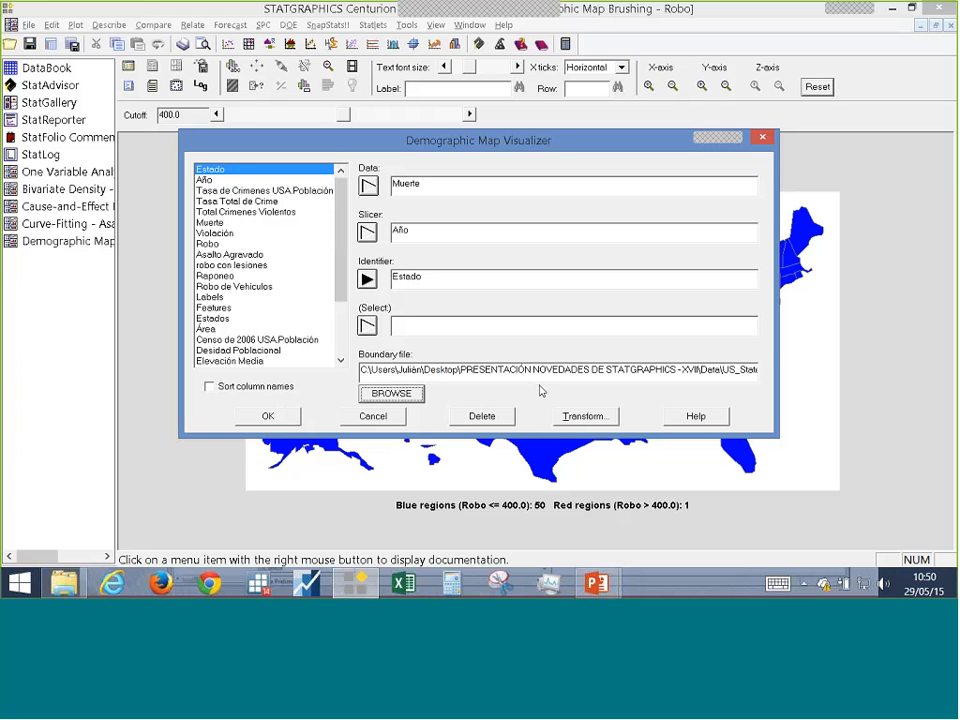
{"action": "left_click", "coordinate": [280, 418]}
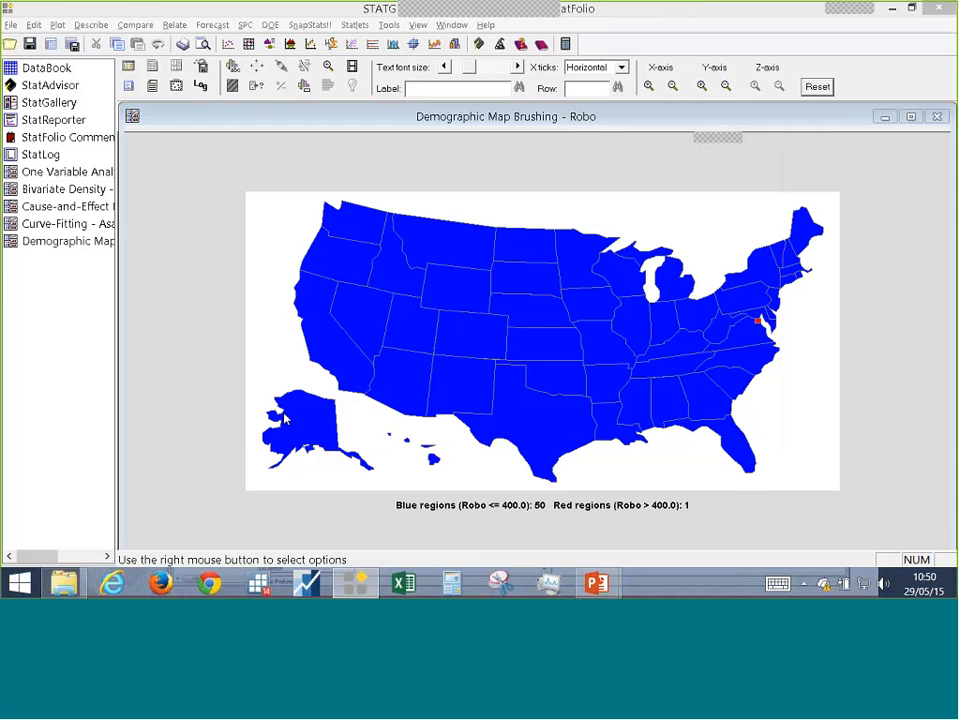
{"action": "left_click", "coordinate": [911, 118]}
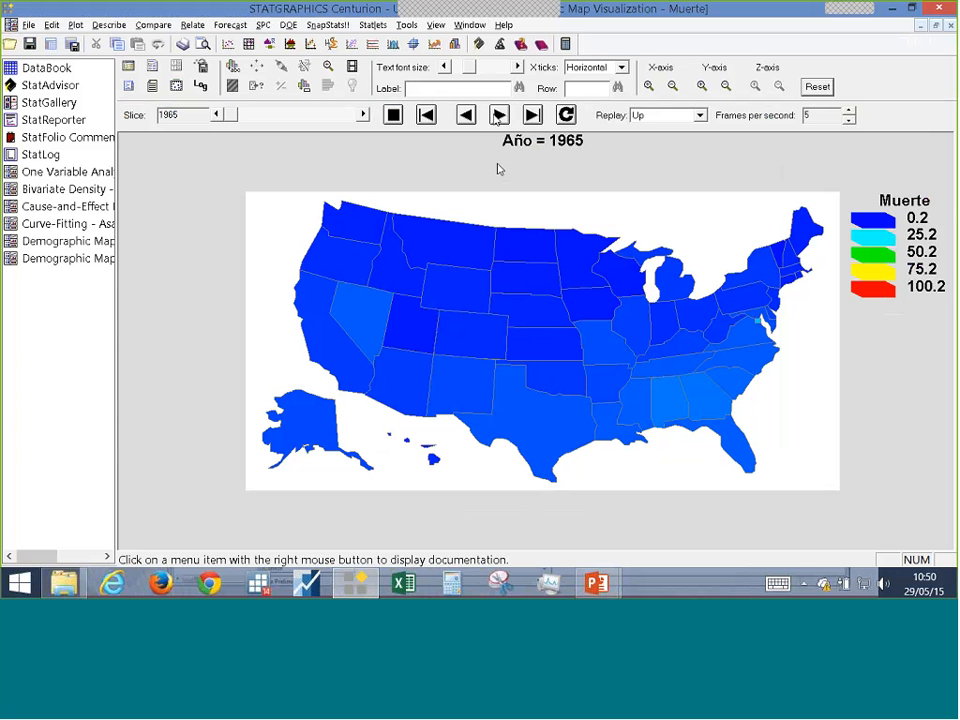
{"action": "left_click", "coordinate": [499, 115]}
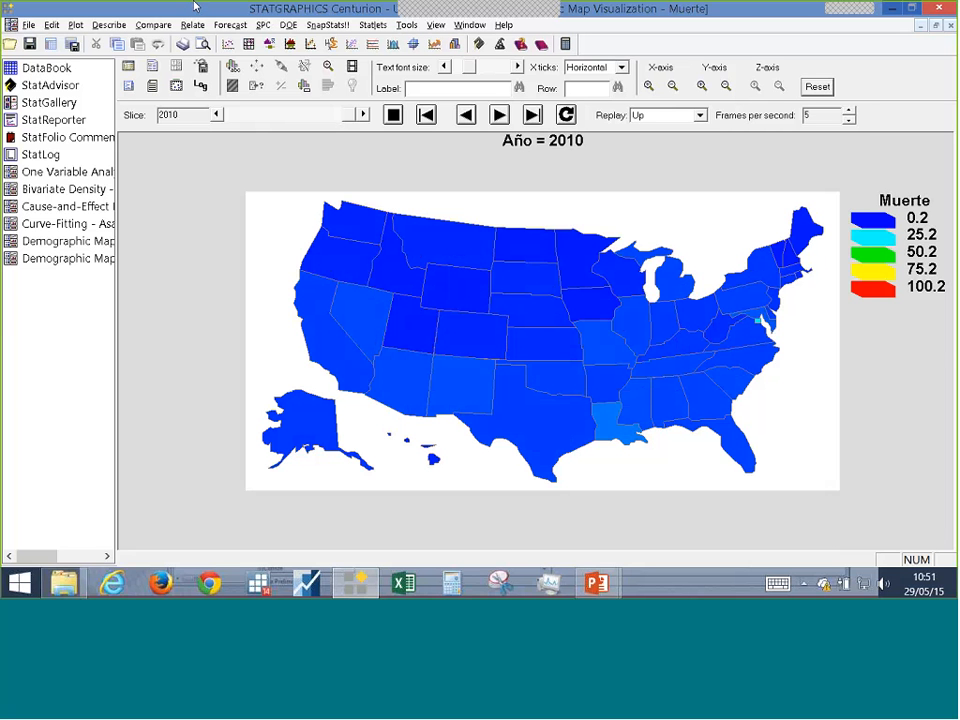
- Show the DataBook, view the PowerPoint slides through the Dashboard Starlet slide, and return to Statgraphics
{"action": "left_click", "coordinate": [46, 68]}
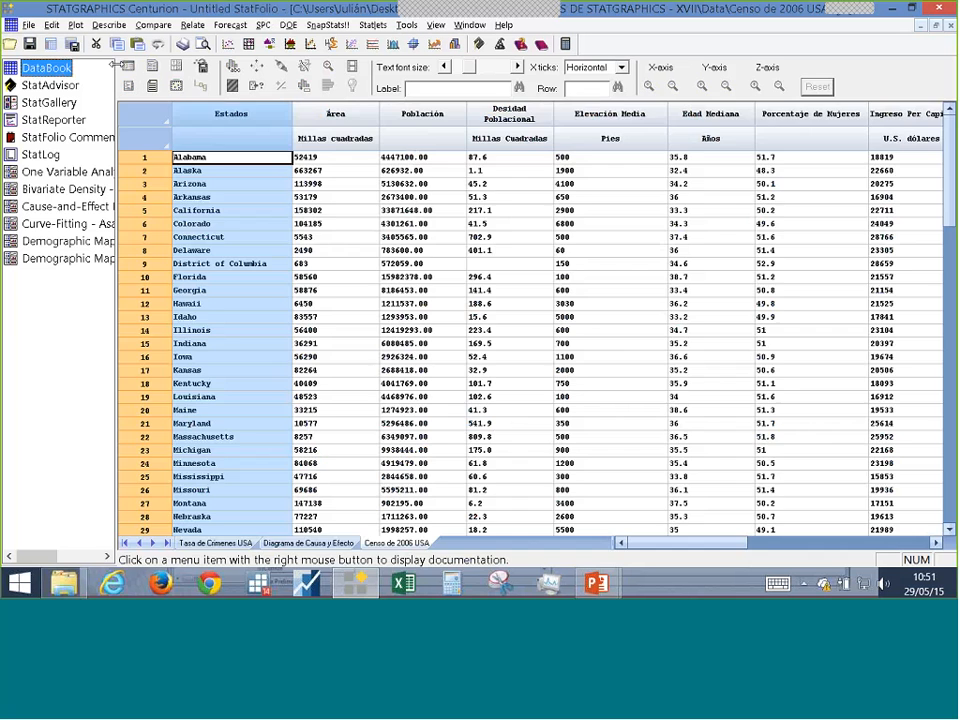
{"action": "key", "text": "alt+Tab"}
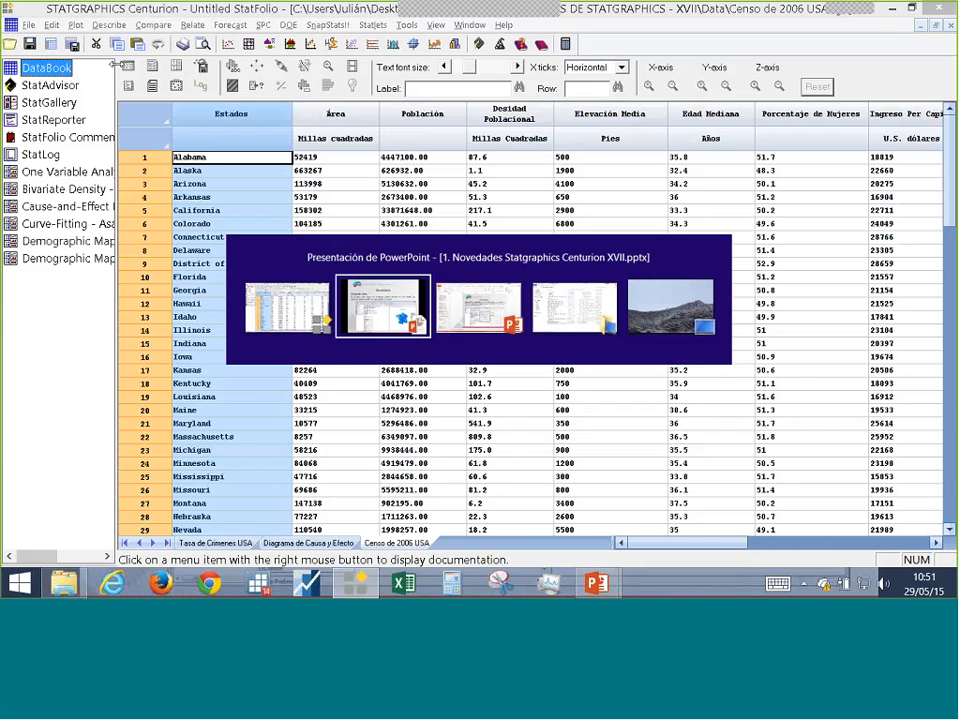
{"action": "key", "text": "Right"}
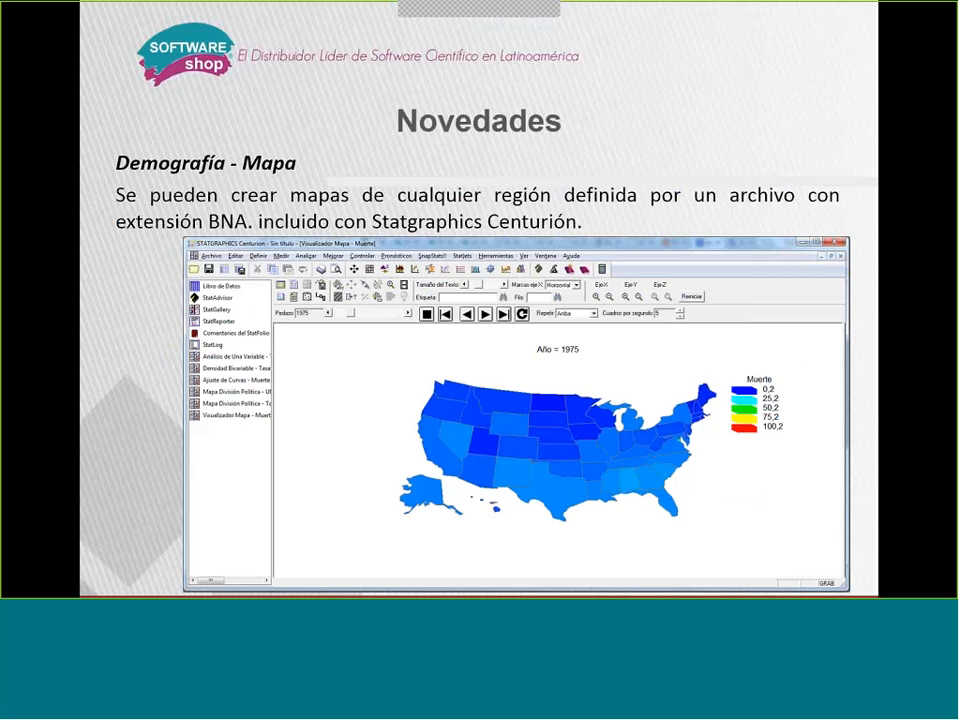
{"action": "key", "text": "Right"}
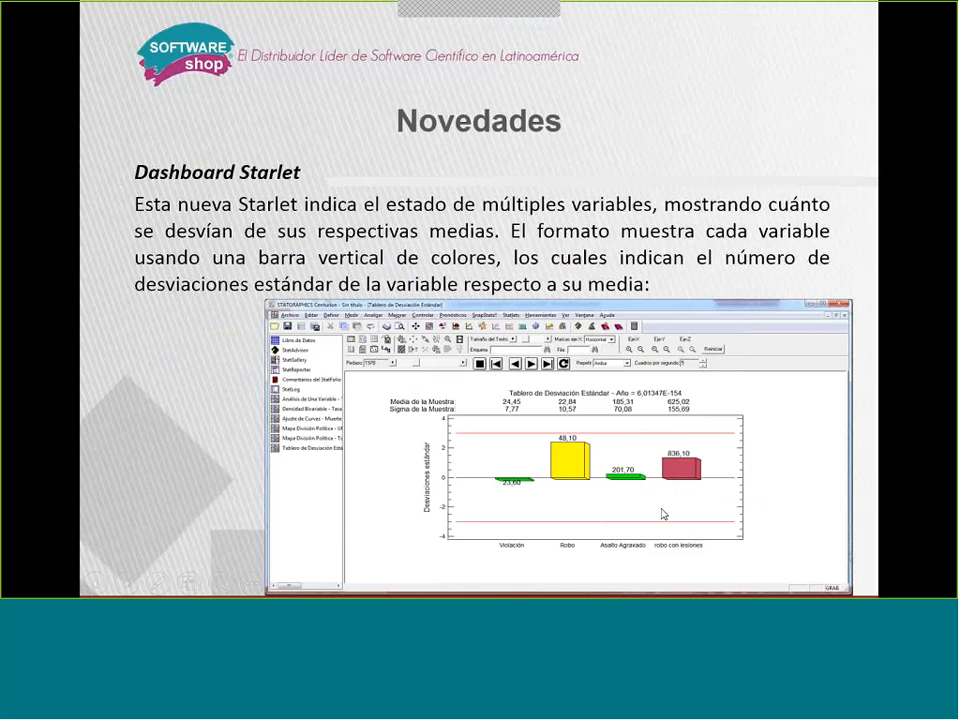
{"action": "key", "text": "alt+Tab"}
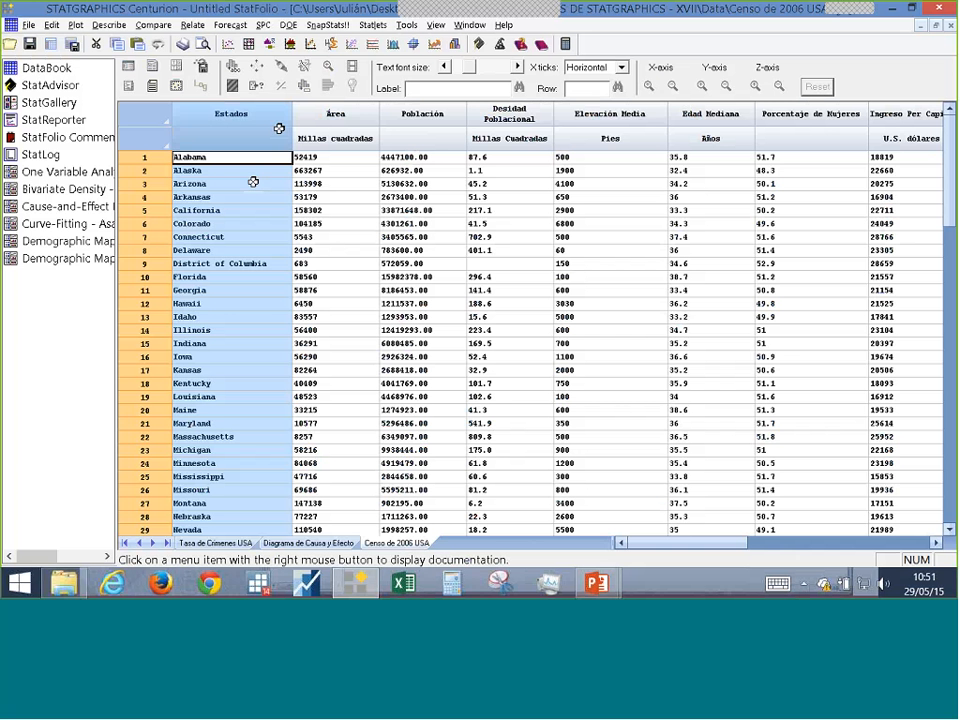
- Start a Deviation Dashboard and add Violación, Robo and Muerte as data variables
{"action": "left_click", "coordinate": [378, 26]}
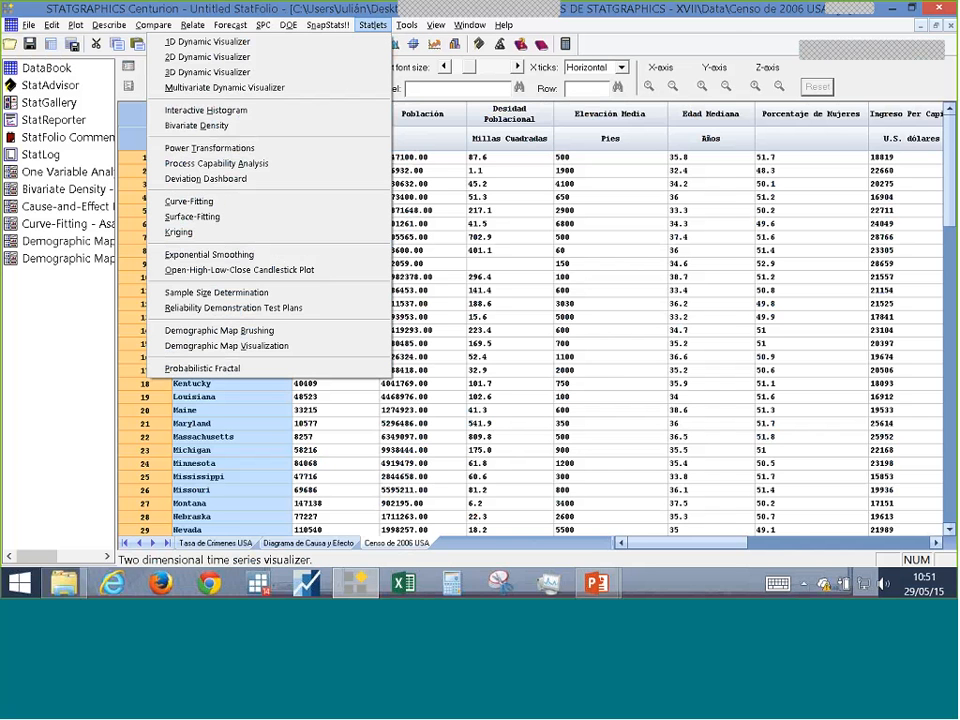
{"action": "left_click", "coordinate": [205, 178]}
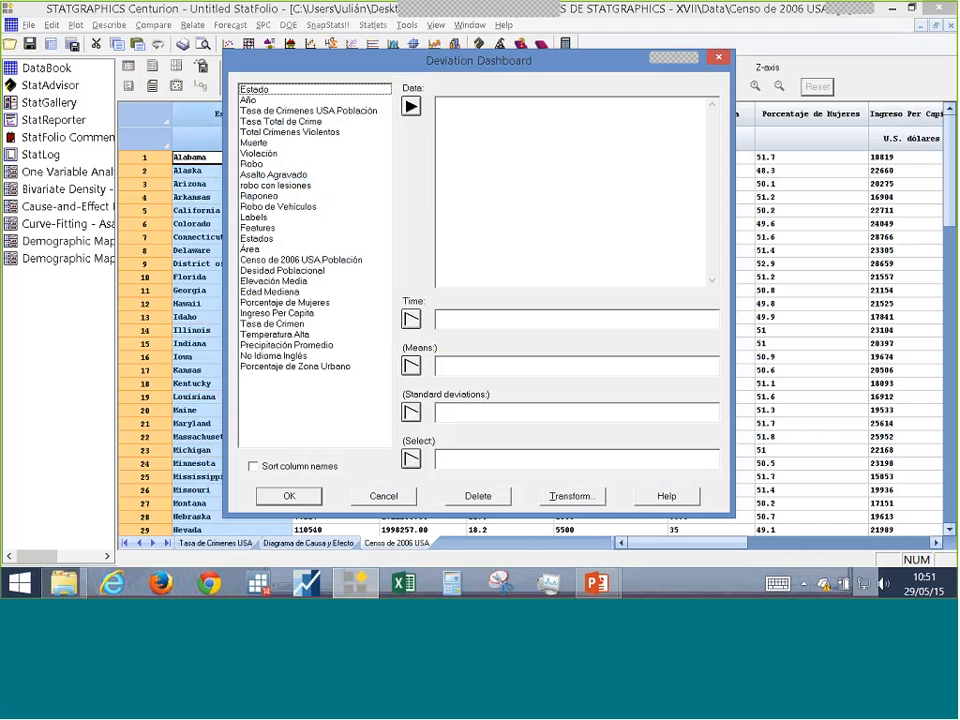
{"action": "left_click", "coordinate": [309, 155]}
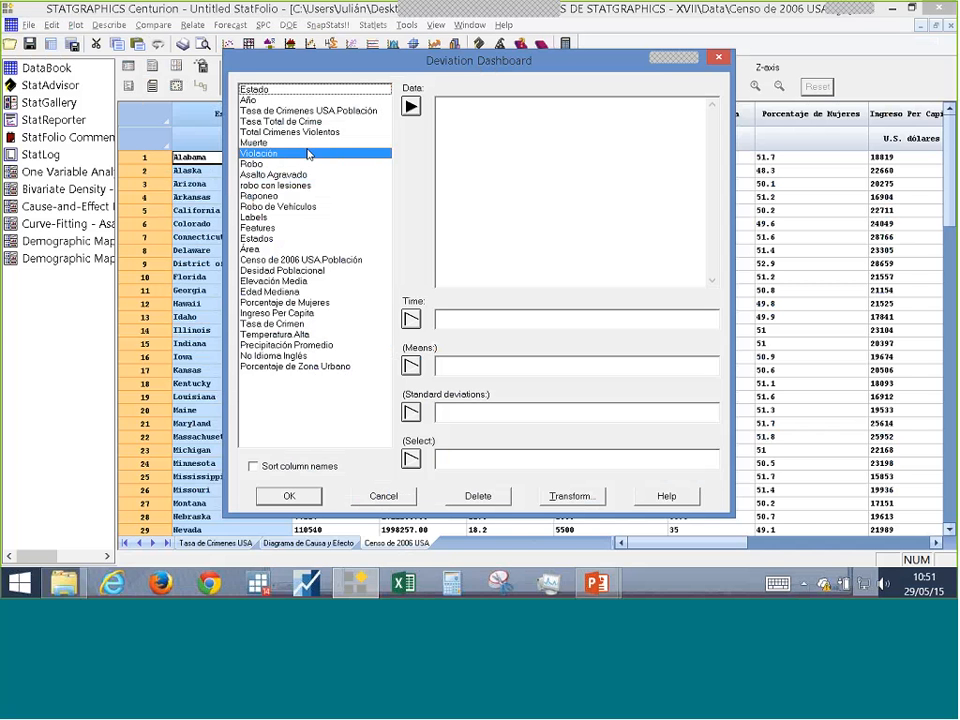
{"action": "key", "text": "Down"}
{"action": "left_click", "coordinate": [413, 108]}
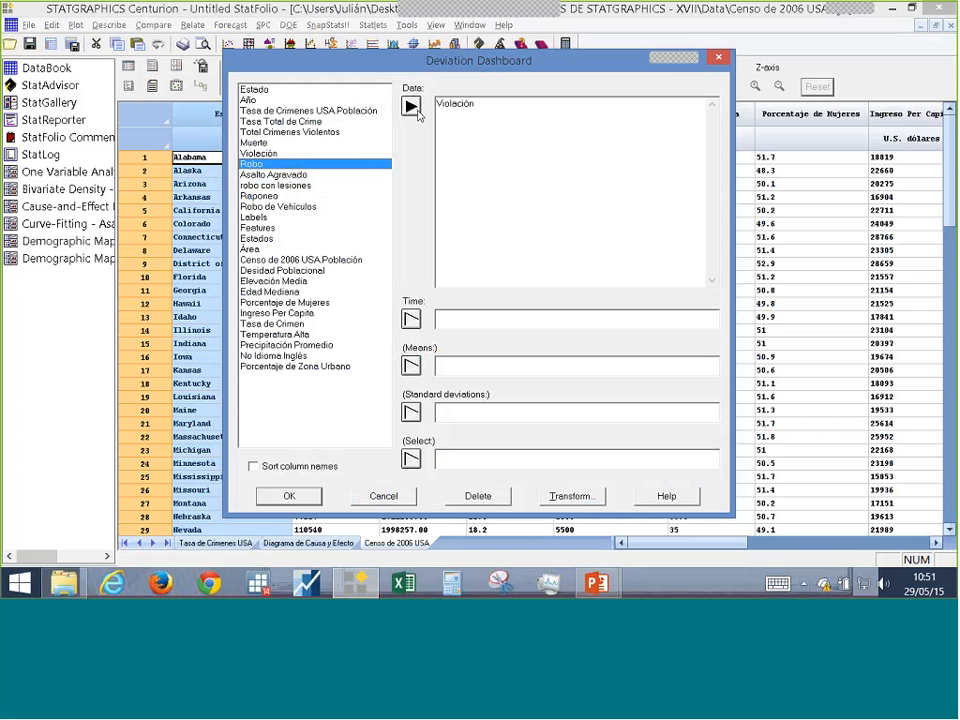
{"action": "left_click", "coordinate": [414, 108]}
{"action": "key", "text": "Up"}
{"action": "key", "text": "Up"}
{"action": "left_click", "coordinate": [411, 107]}
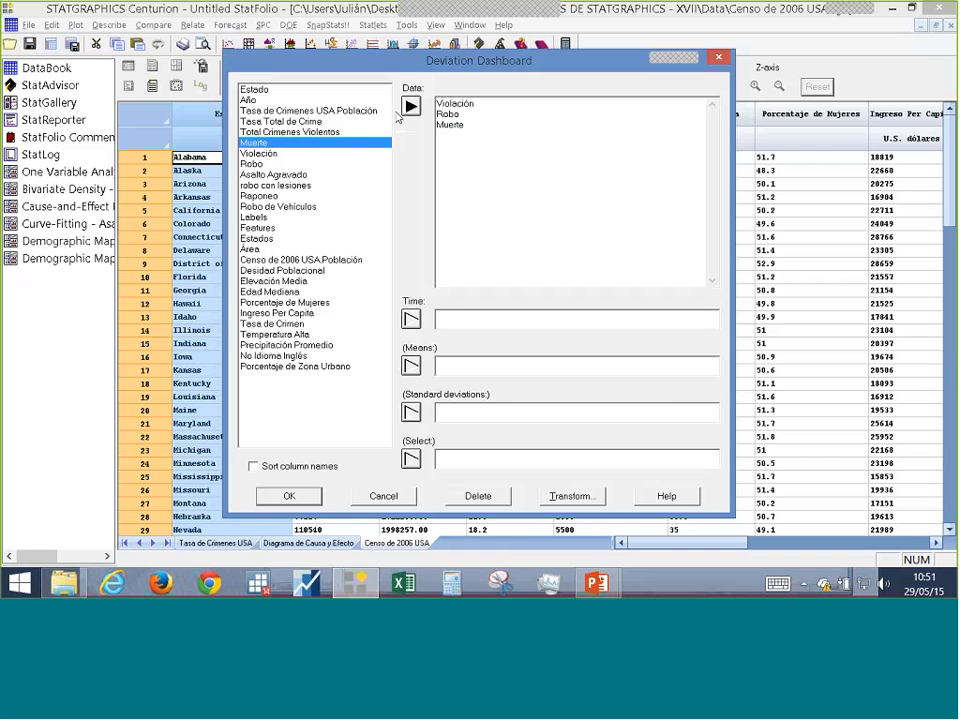
- Add Asalto Agravado and Robo de Vehículos to the Deviation Dashboard's data variables
{"action": "key", "text": "Down"}
{"action": "key", "text": "Down"}
{"action": "key", "text": "Down"}
{"action": "key", "text": "Down"}
{"action": "key", "text": "Down"}
{"action": "key", "text": "Down"}
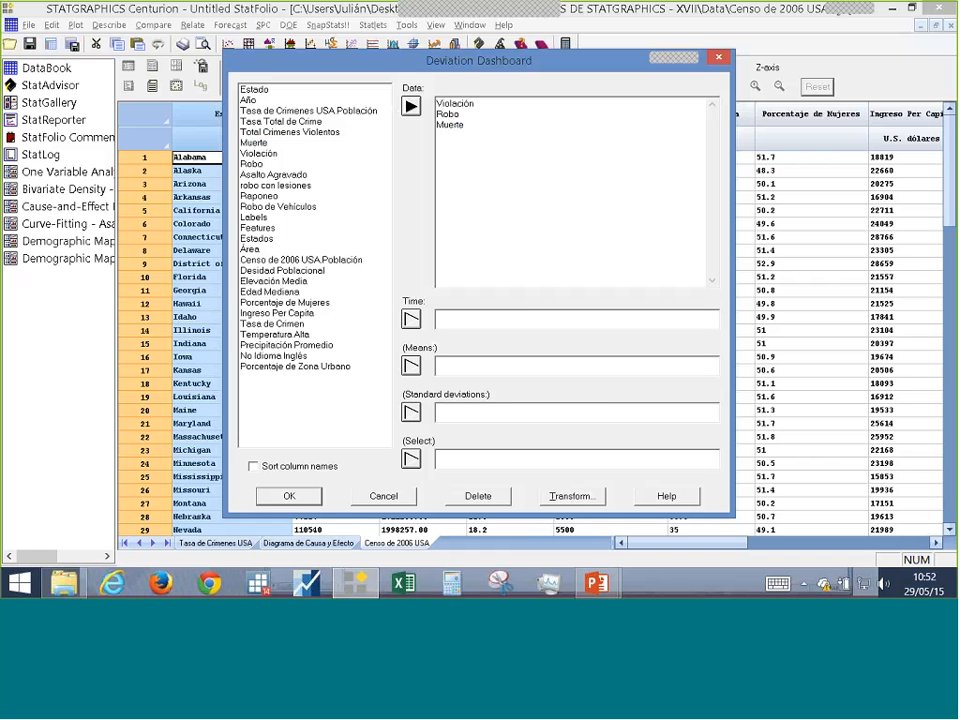
{"action": "left_click", "coordinate": [411, 107]}
- Assign Año as the time variable and generate the Deviation Dashboard
{"action": "left_click", "coordinate": [519, 326]}
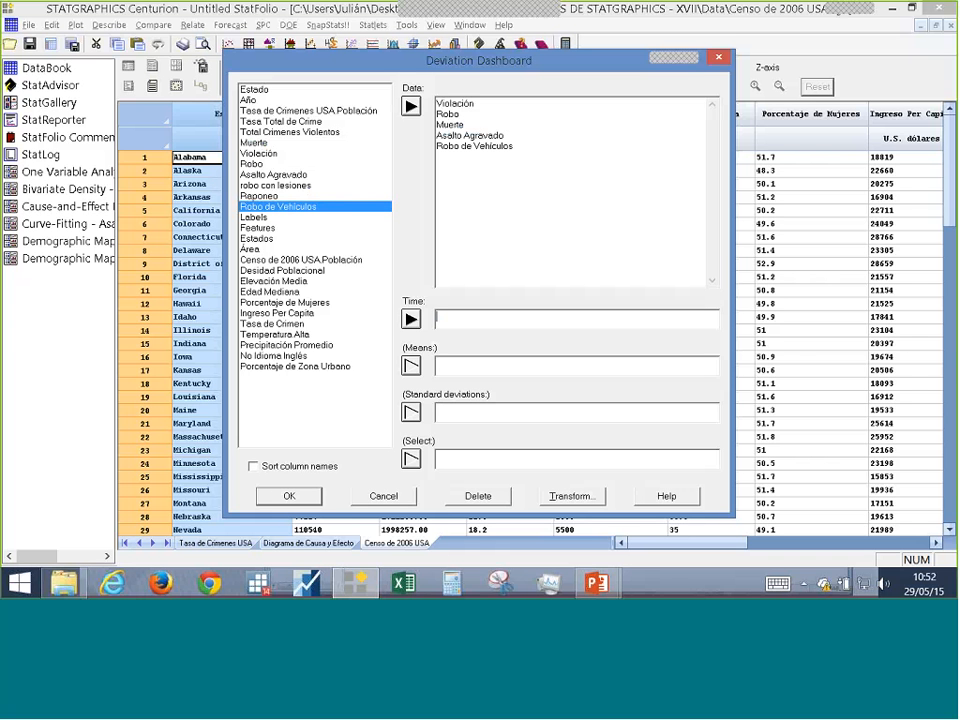
{"action": "double_click", "coordinate": [248, 100]}
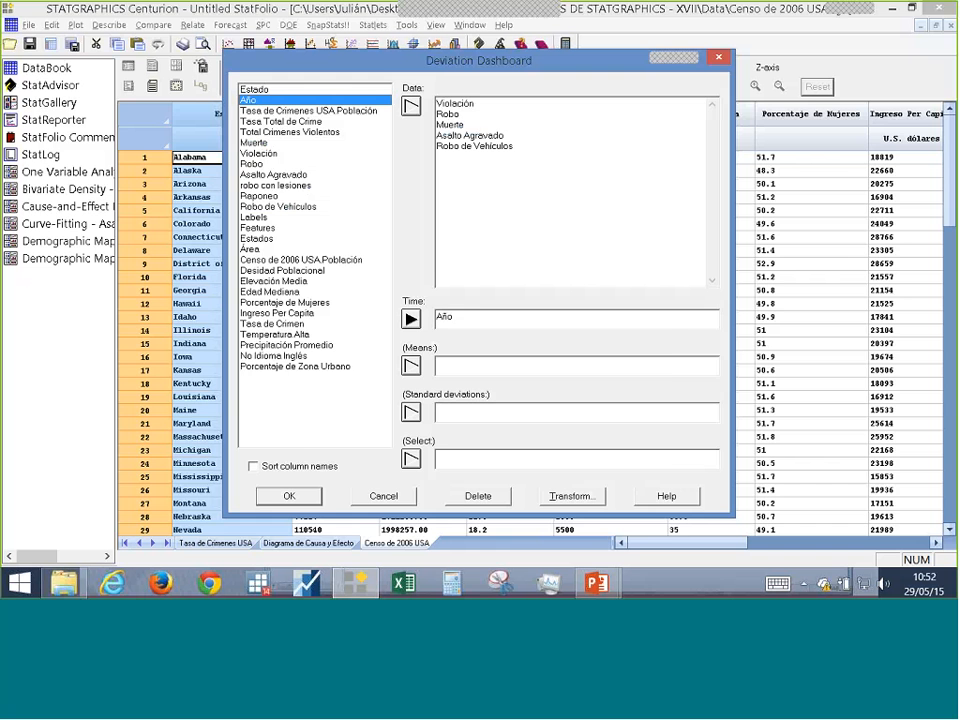
{"action": "left_click", "coordinate": [292, 496]}
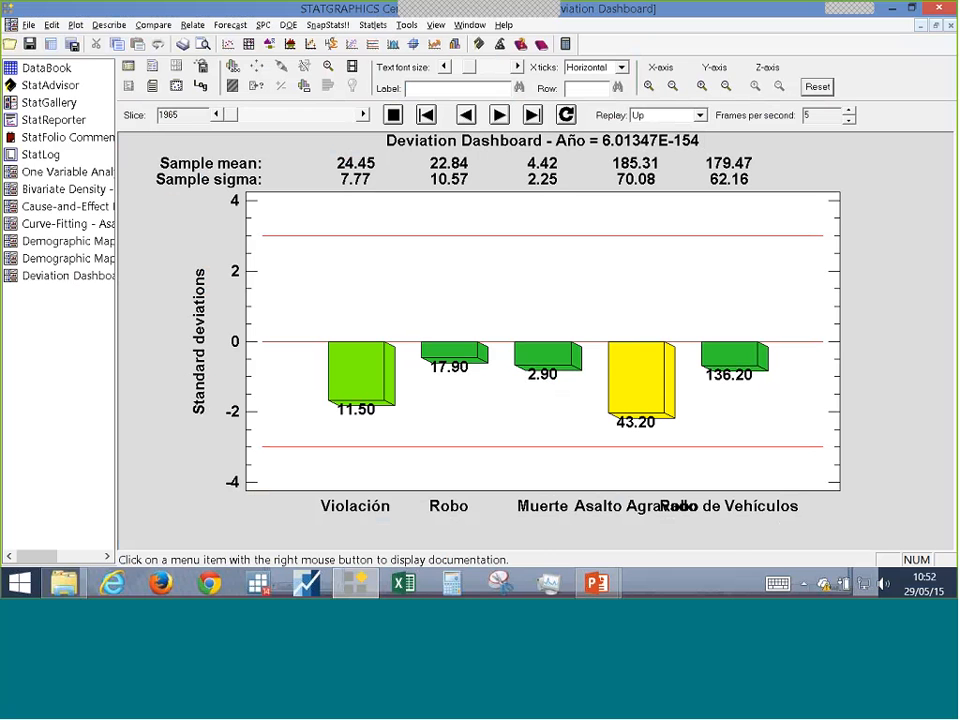
- Set the dashboard's X-axis tick labels to Vertical and shorten the plot area to make room for them
{"action": "left_click", "coordinate": [605, 67]}
{"action": "left_click", "coordinate": [585, 92]}
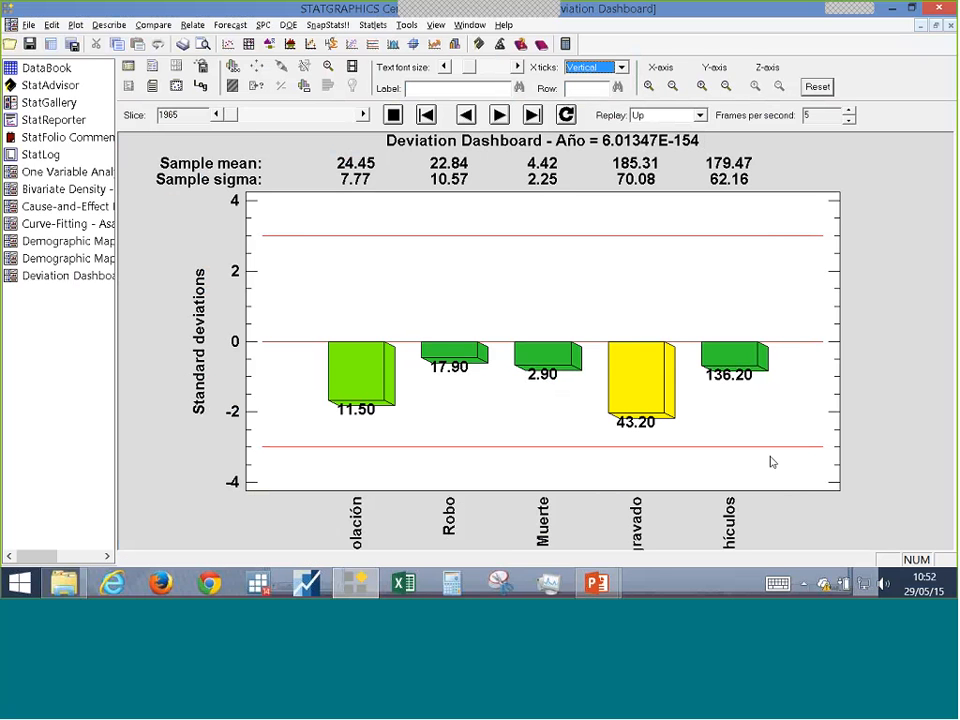
{"action": "left_click_drag", "start_coordinate": [840, 502], "coordinate": [836, 452]}
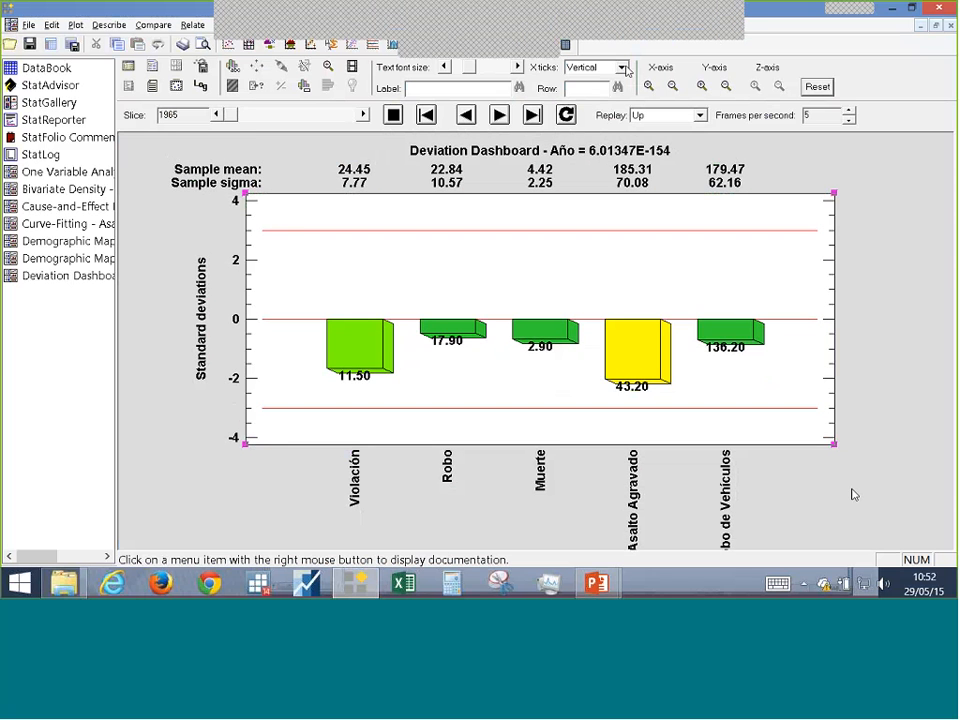
- Change the dashboard's X-axis tick labels to Slanted and deselect the plot area
{"action": "left_click", "coordinate": [622, 67]}
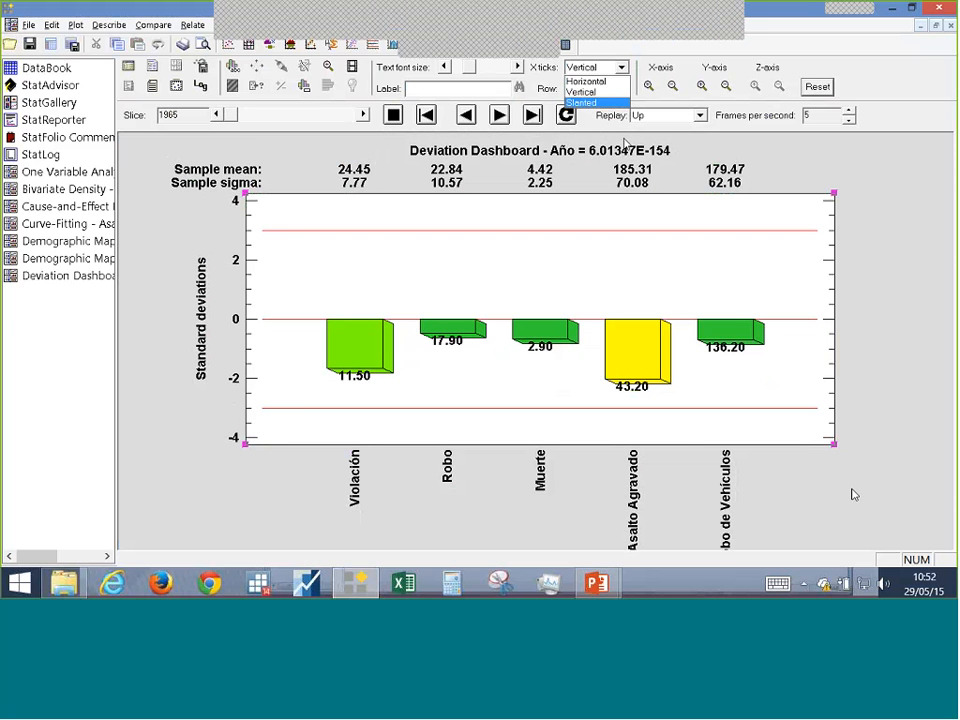
{"action": "key", "text": "Return"}
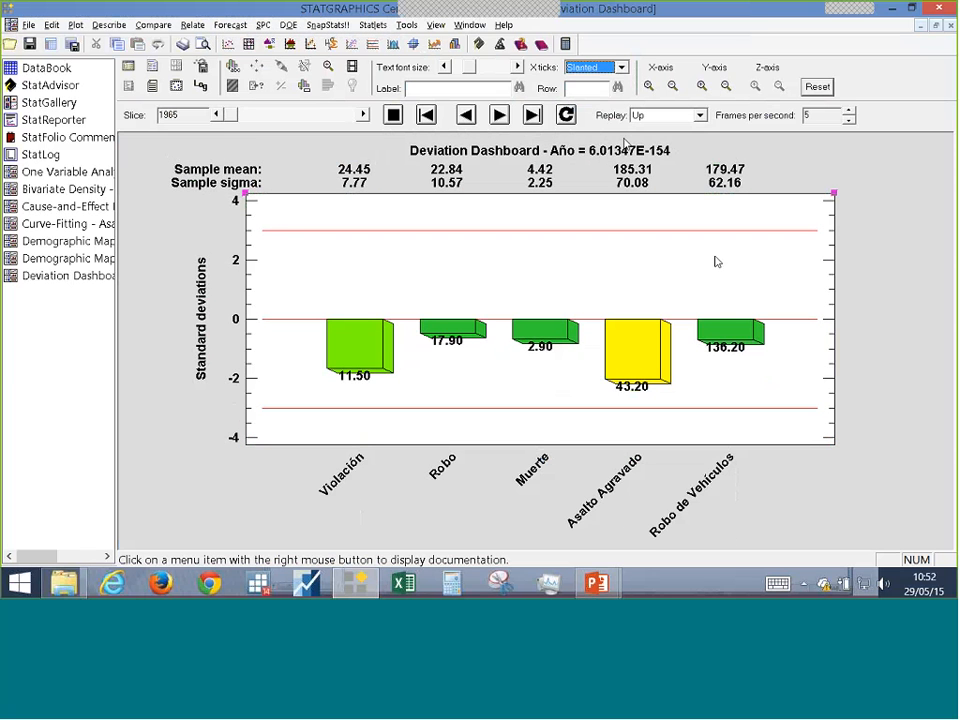
{"action": "left_click", "coordinate": [717, 261]}
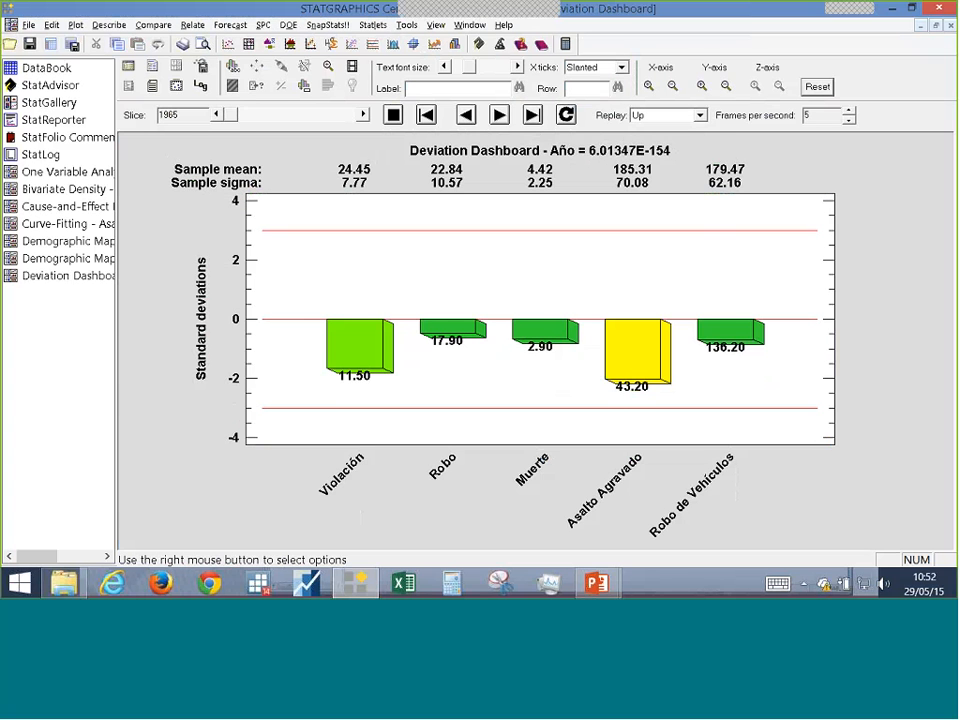